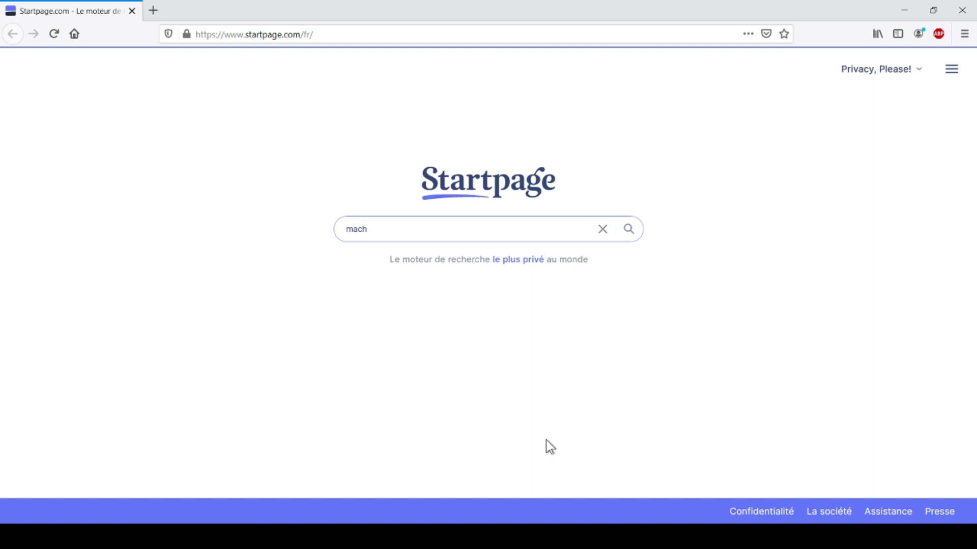
Search Startpage for 'mach7' and scroll down to the mach7.com result.
type("7")
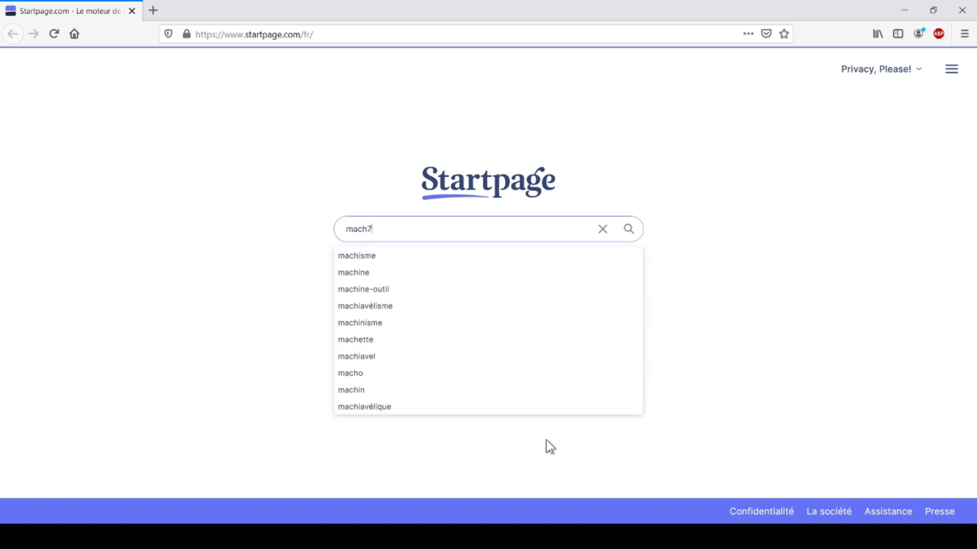
key("Return")
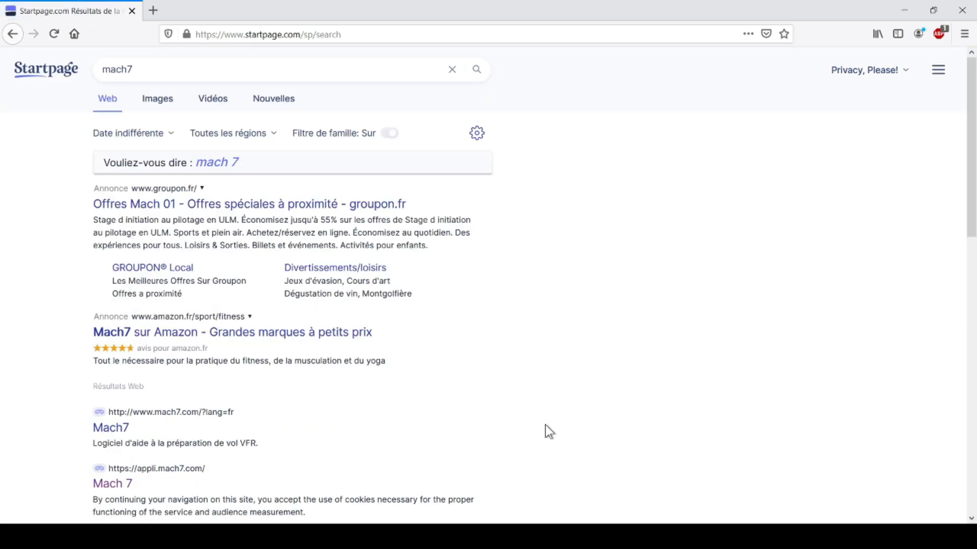
scroll(545, 425, "down", 3)
scroll(545, 425, "down", 1)
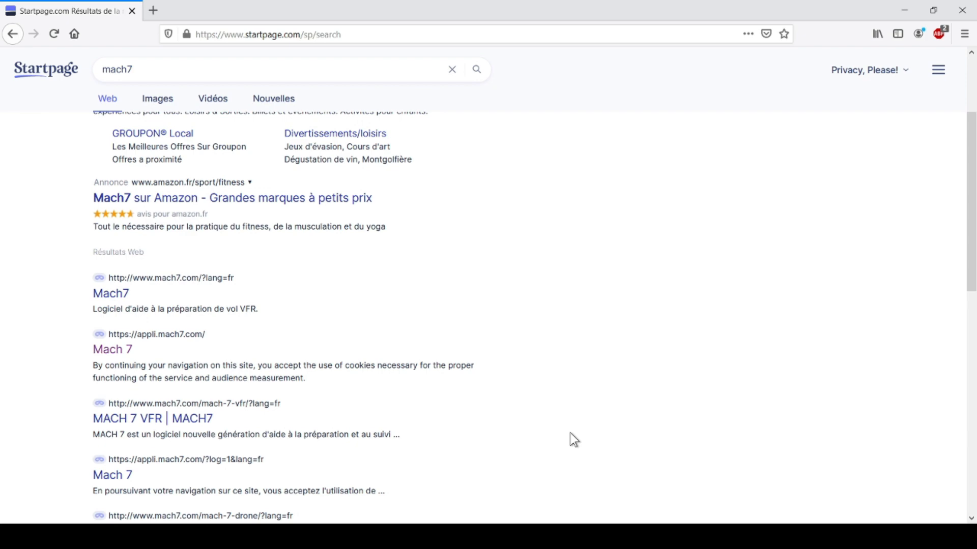
Open the mach7.com site and start a new account via 'inscription'.
left_click(168, 284)
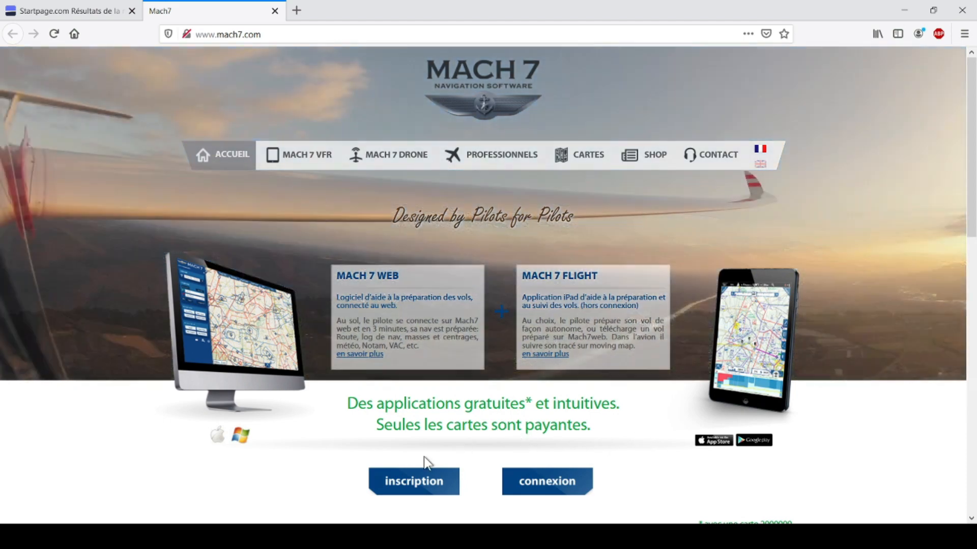
left_click(417, 489)
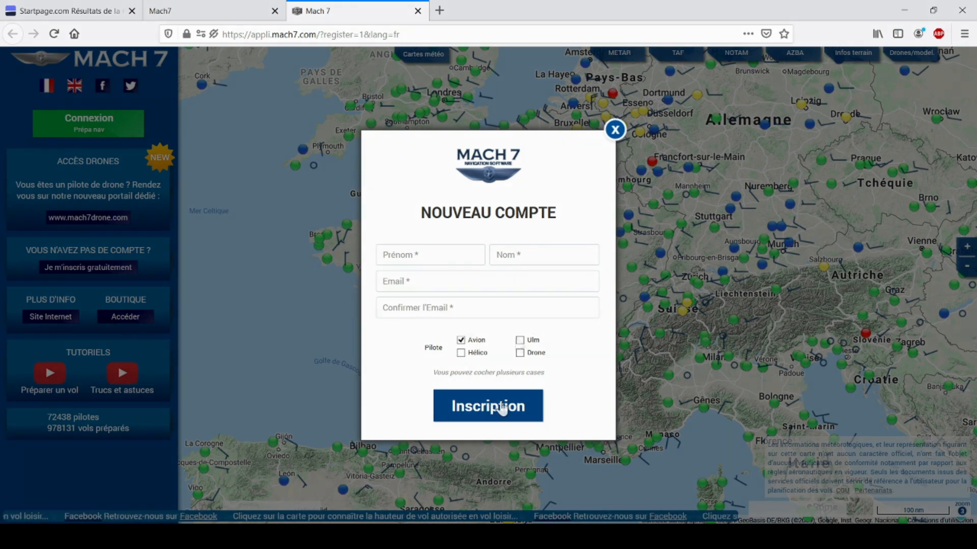
Enter the pilot's first name, last name and e-mail twice, fix the confirmation address, and submit.
left_click(430, 253)
key("Tab")
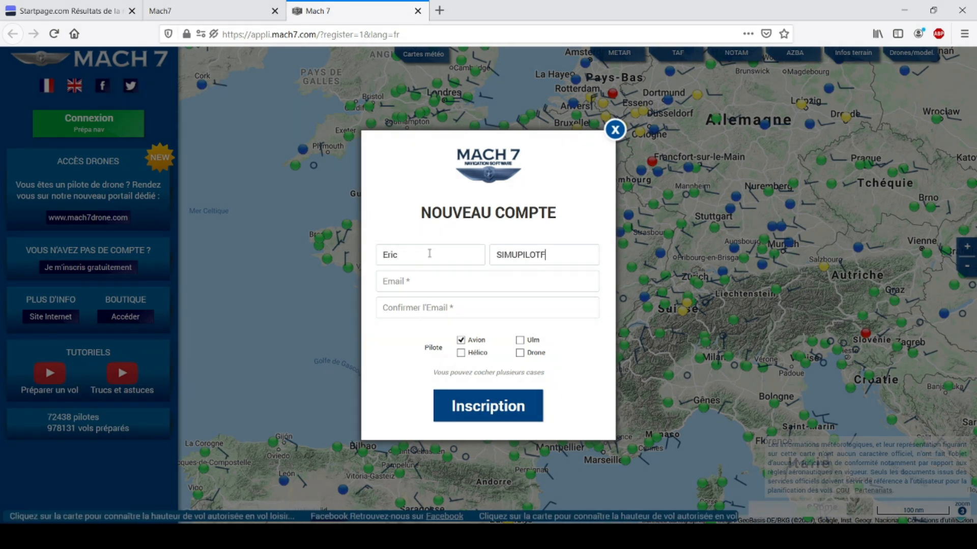
left_click(429, 285)
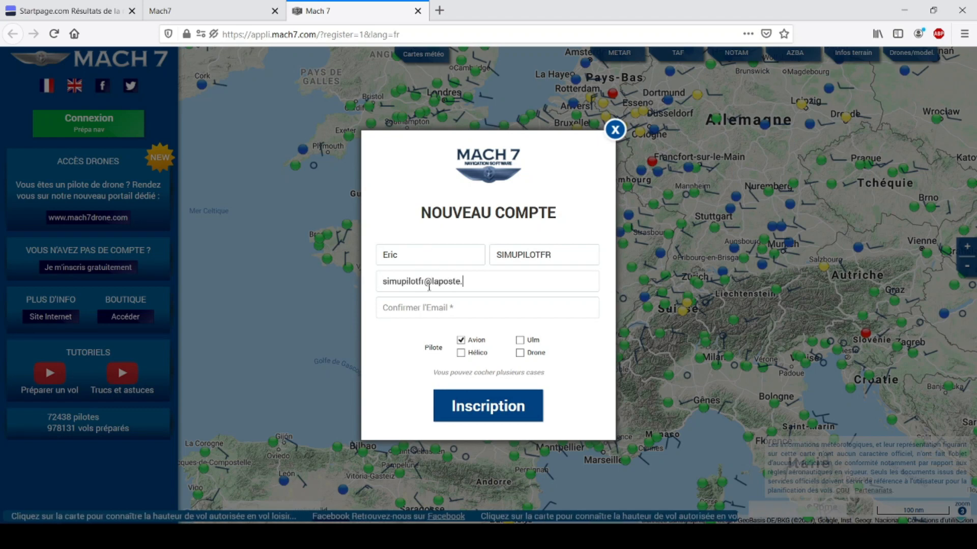
left_click(481, 303)
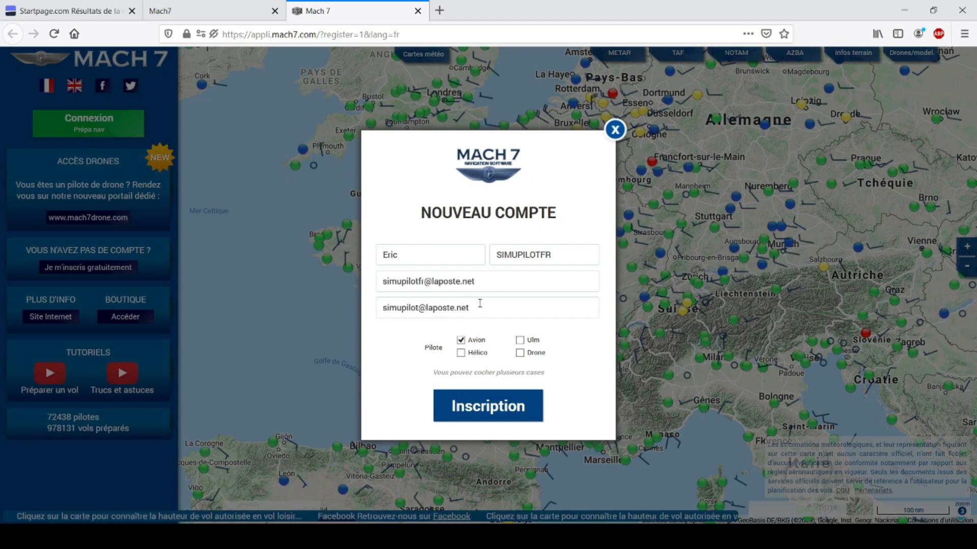
left_click(417, 308)
type("fr")
left_click(523, 416)
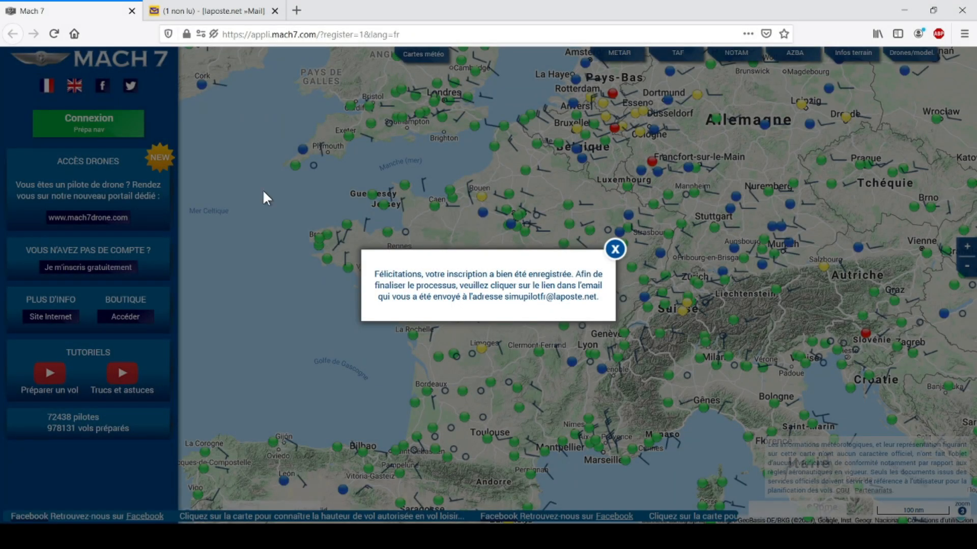
In the laposte.net webmail, open the Mach7 validation e-mail and follow its activation link.
left_click(221, 6)
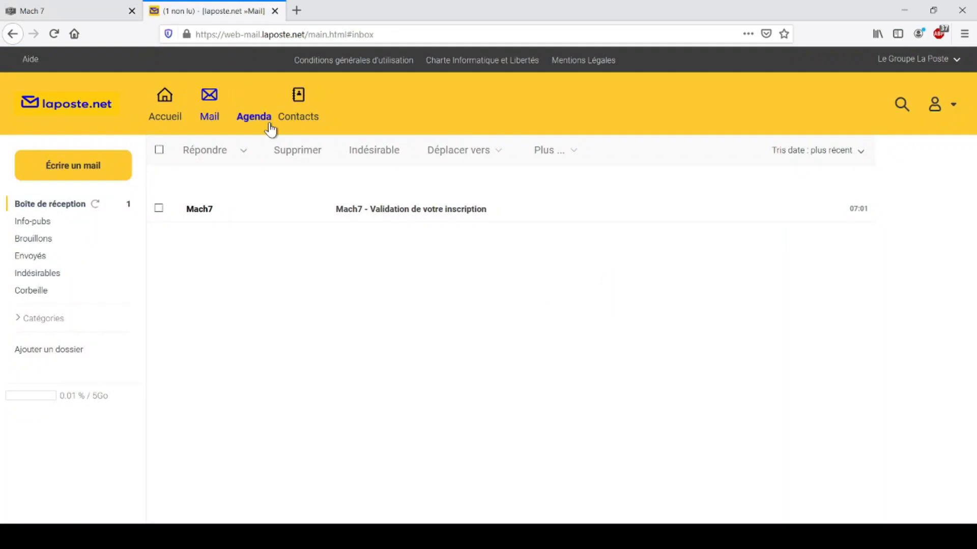
left_click(400, 209)
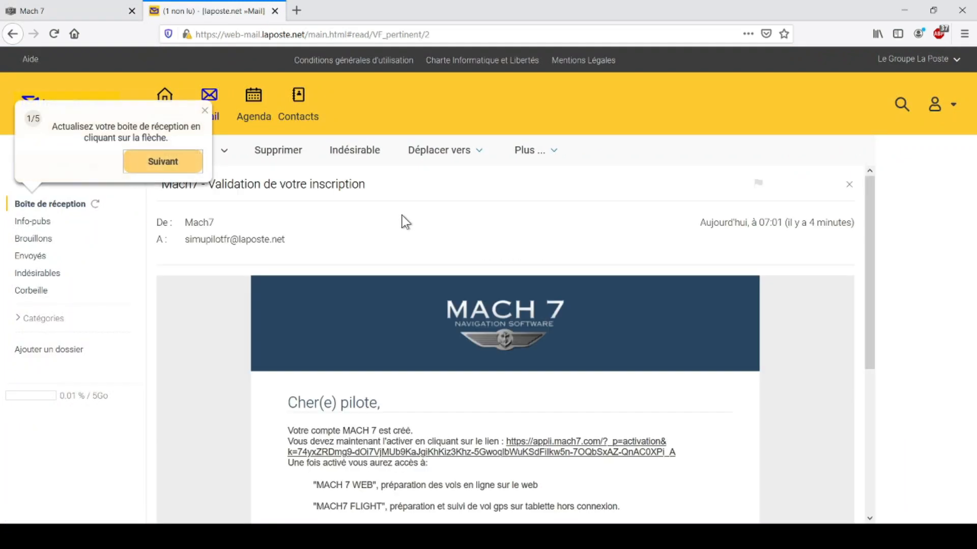
scroll(671, 323, "down", 3)
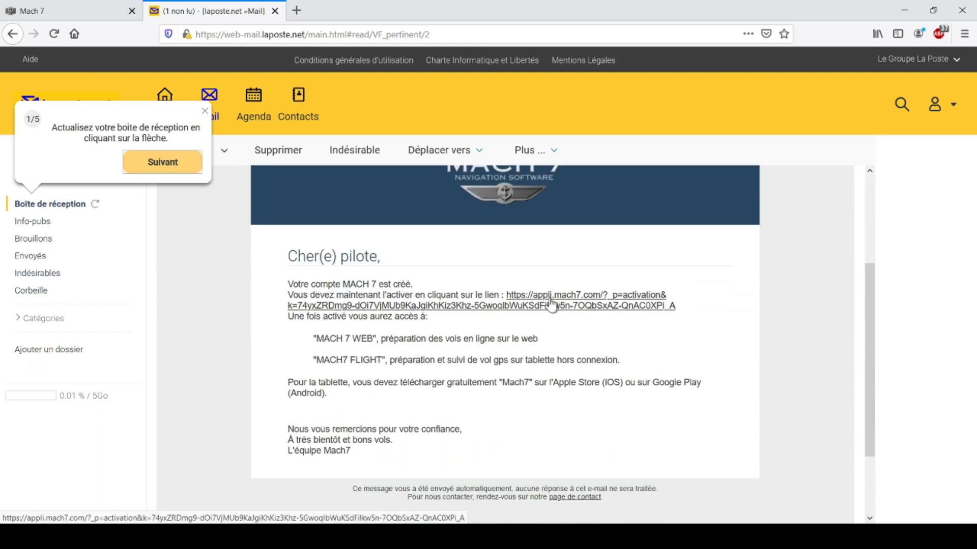
left_click(550, 303)
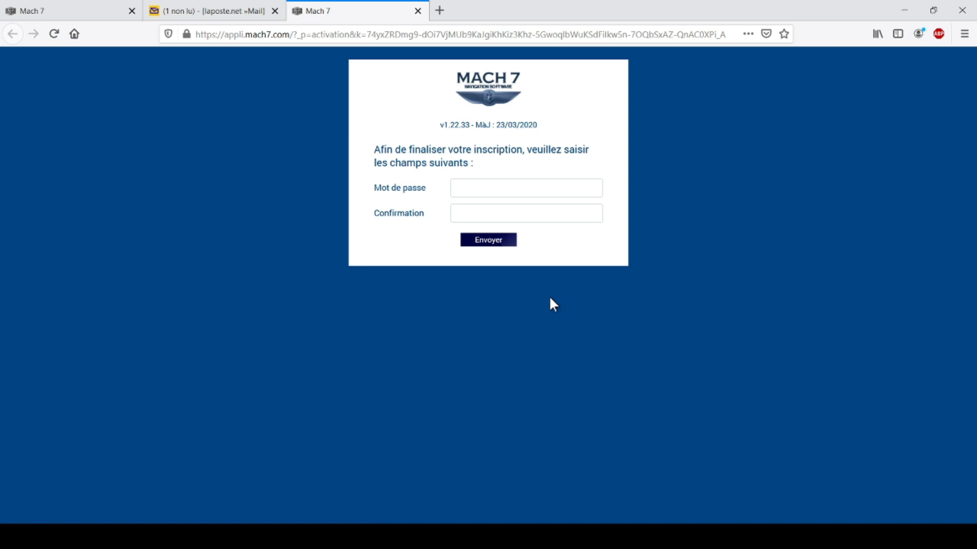
Enter and confirm the account password, submit it, then go on to the login page.
left_click(519, 187)
type("a")
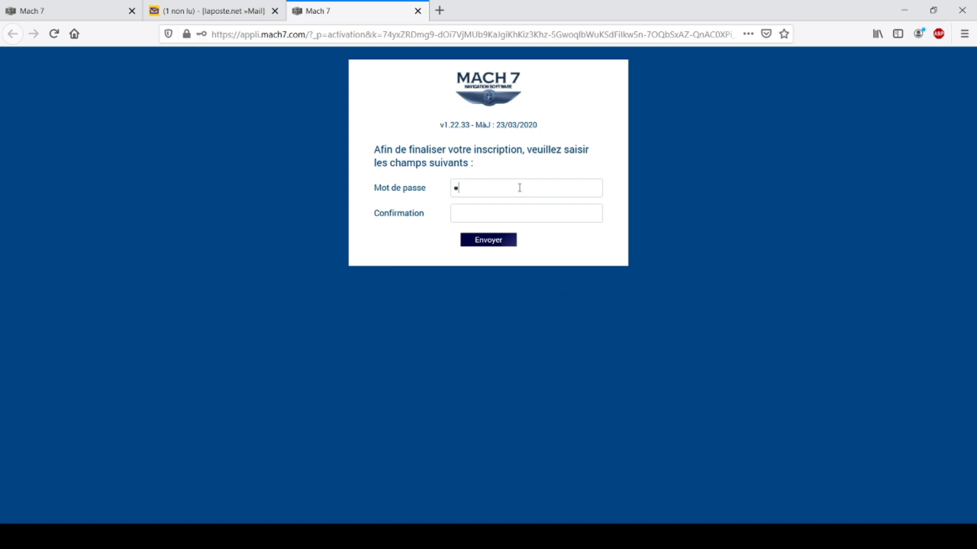
type("****************")
left_click(513, 214)
type("***************")
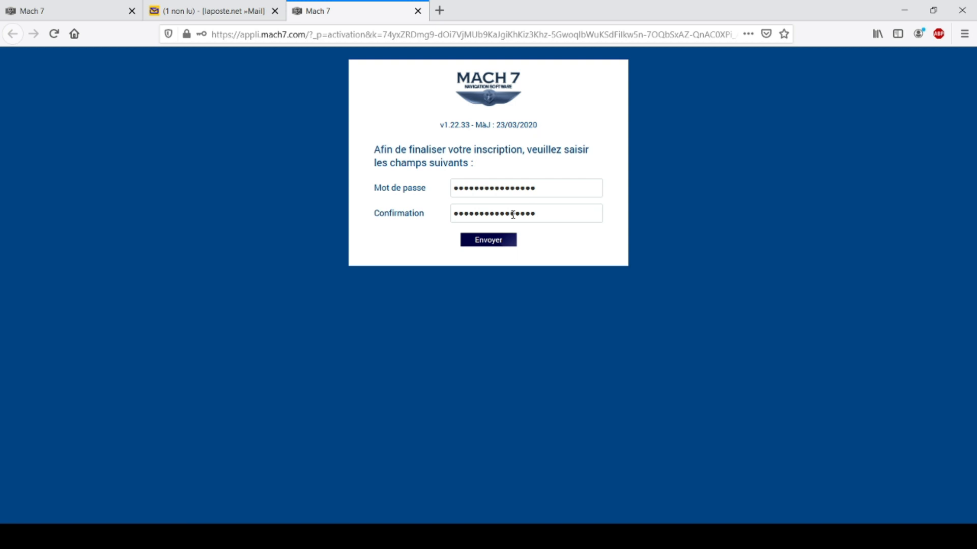
left_click(494, 247)
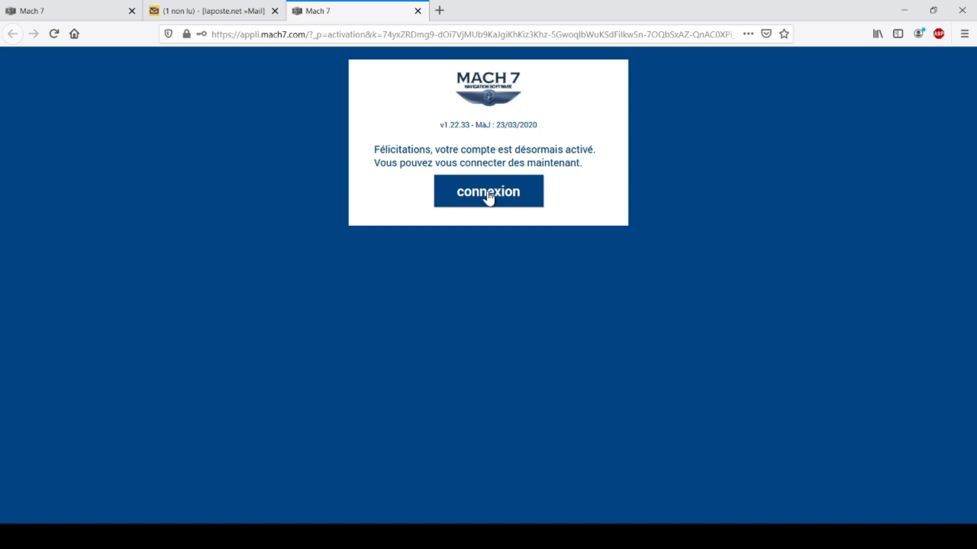
left_click(489, 198)
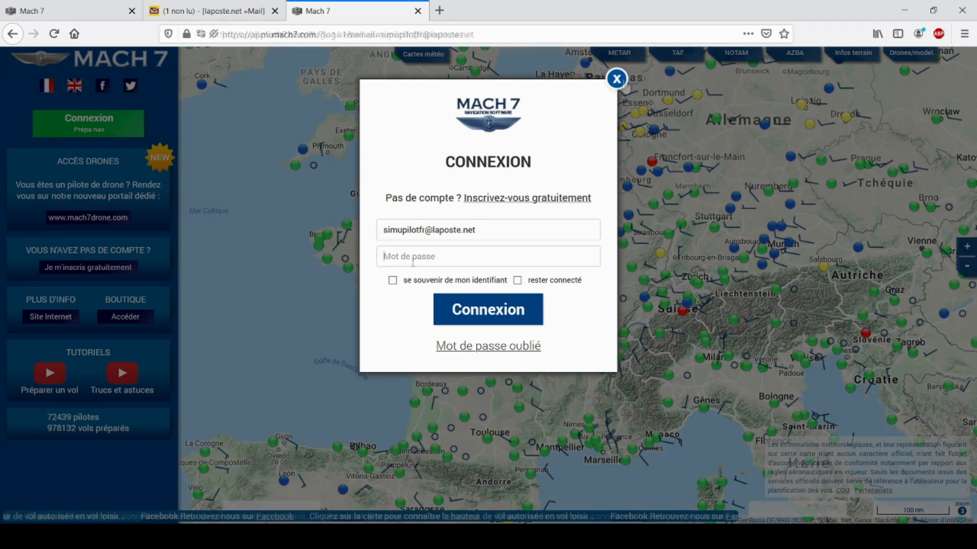
Log in with the password, ticking 'se souvenir de mon identifiant' and 'rester connecté'.
type("••")
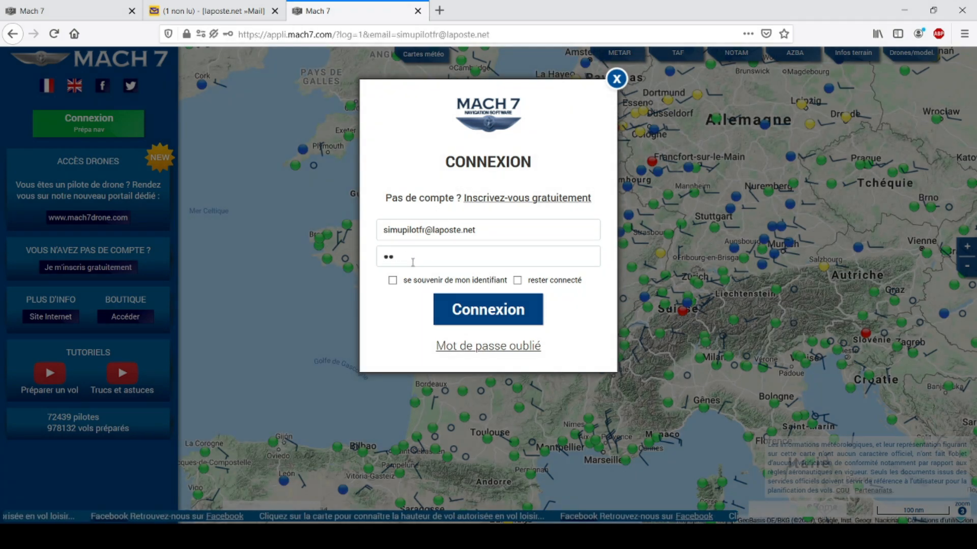
type("••••••••")
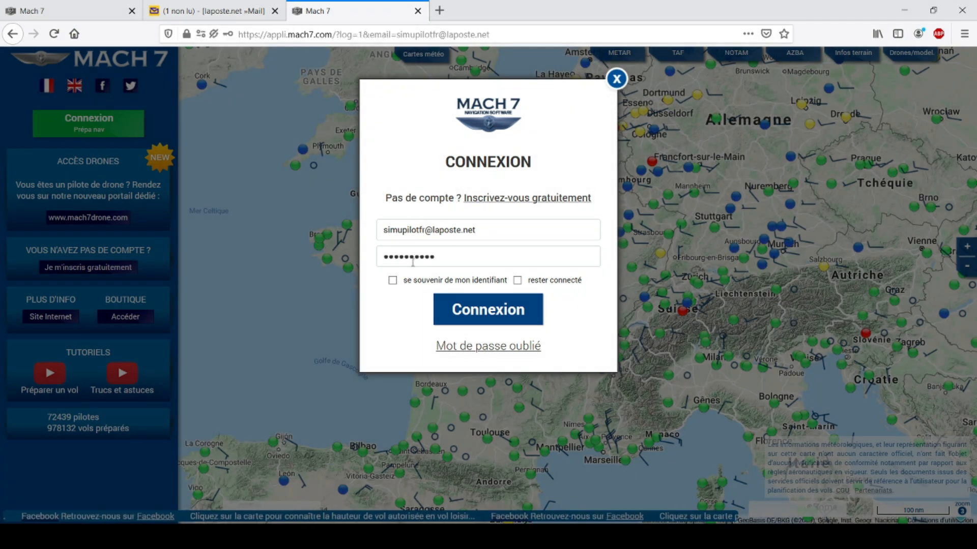
type("••••••")
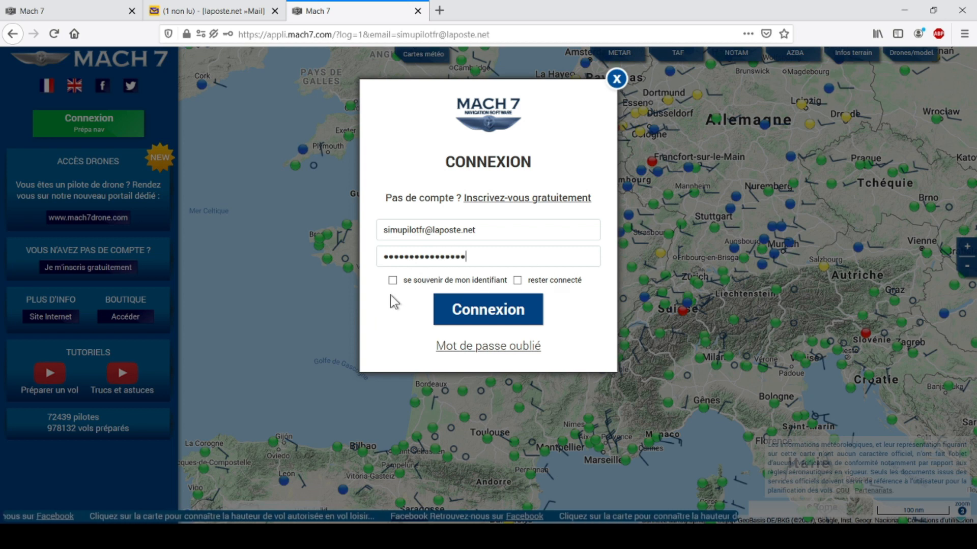
left_click(391, 280)
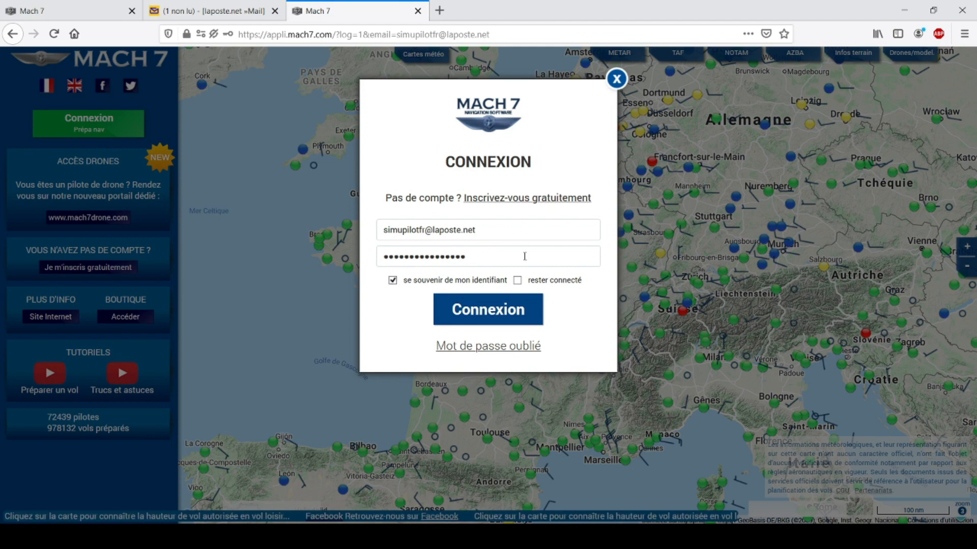
left_click(517, 280)
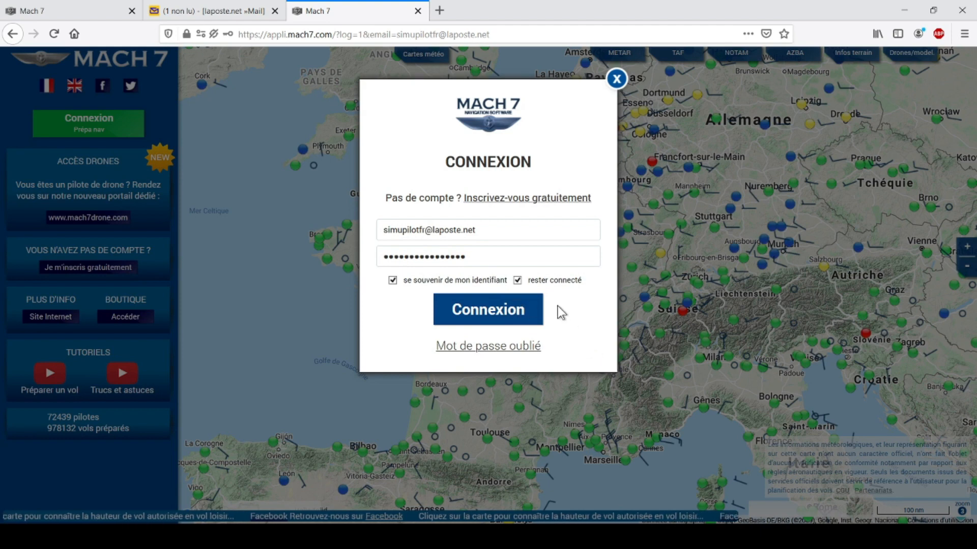
left_click(516, 311)
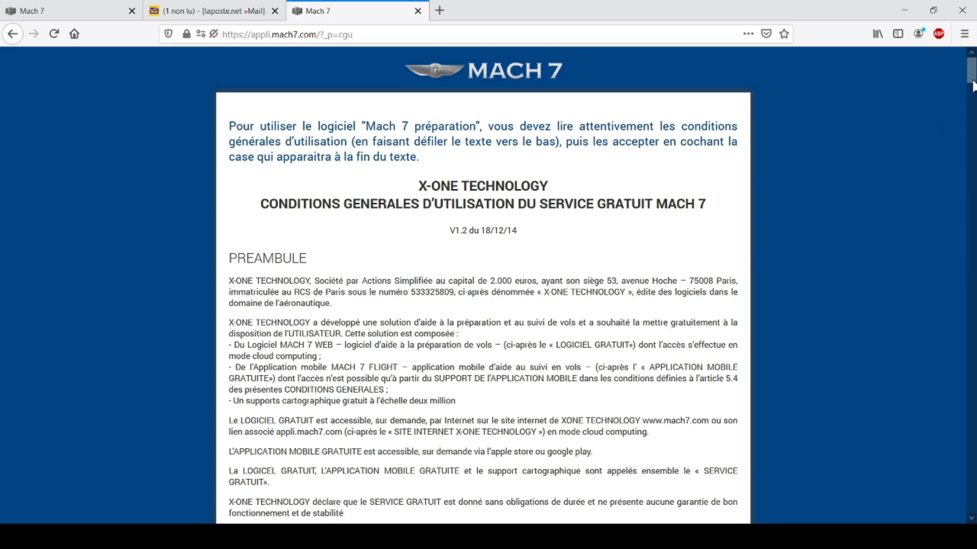
Scroll to the end of the terms of use, tick 'Je confirme' and accept with Ok.
scroll(972, 84, "down", 3)
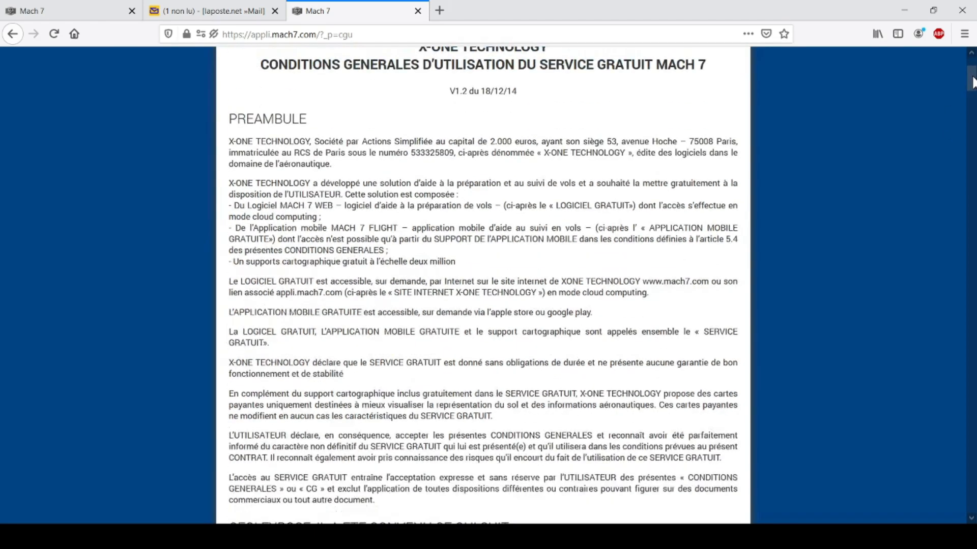
left_click_drag(973, 85, 973, 509)
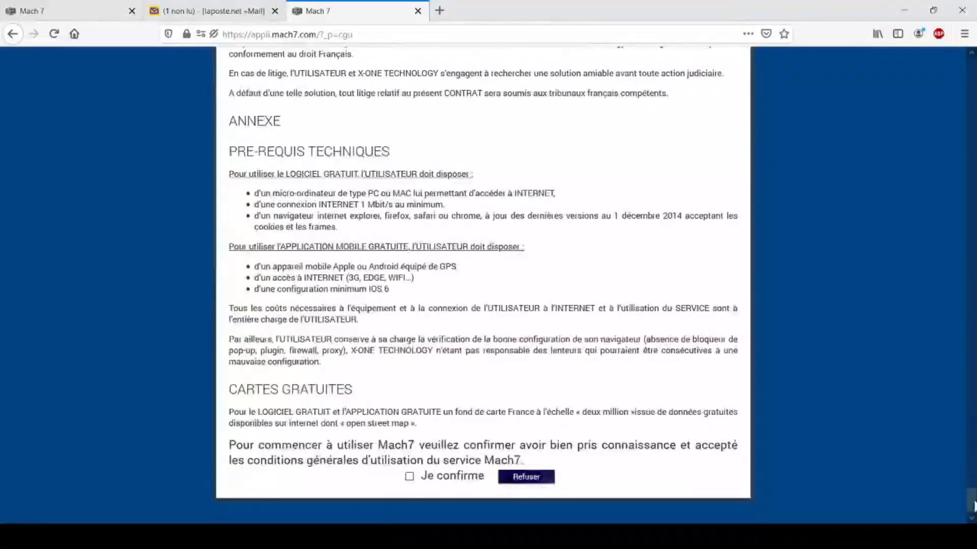
left_click(409, 476)
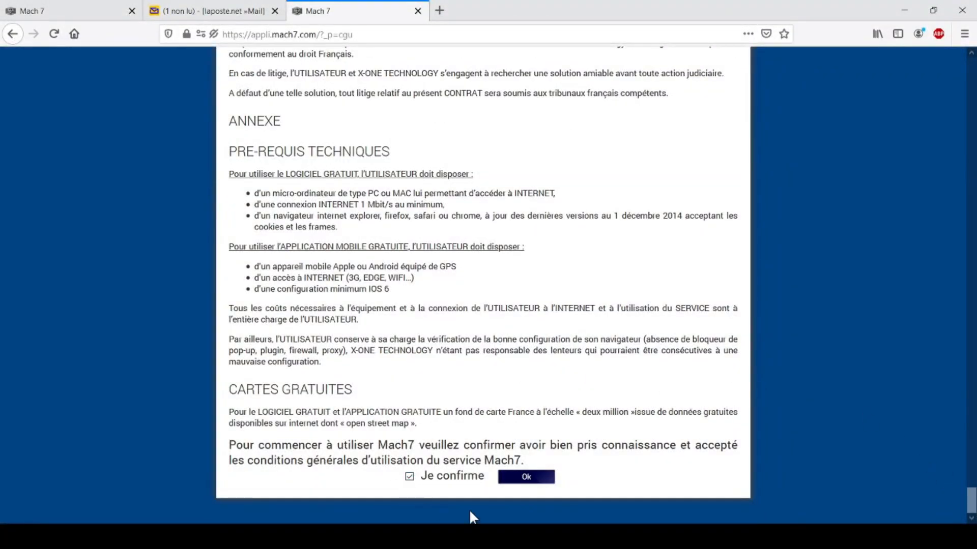
left_click(526, 477)
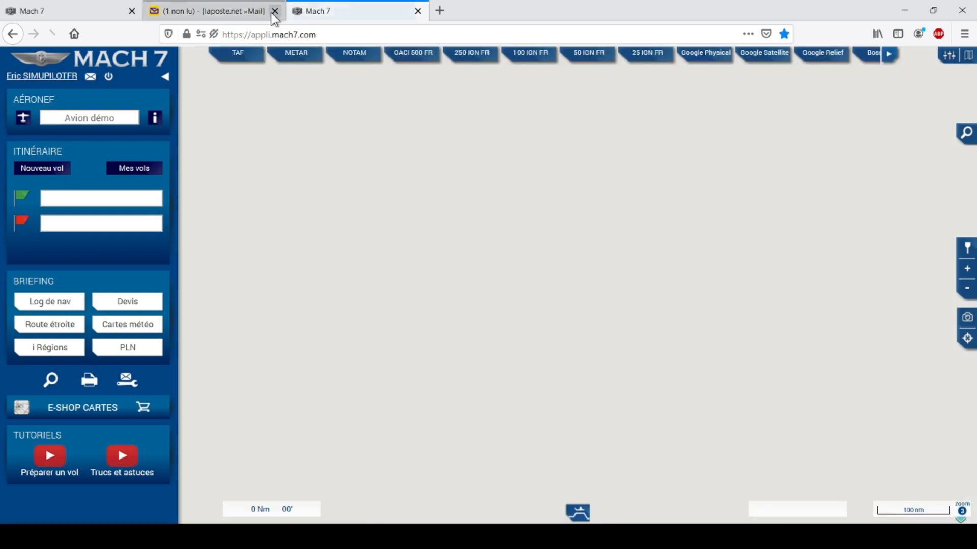
Close the webmail and duplicate Mach 7 tabs, then zoom the map in over Normandy.
left_click(275, 11)
left_click(132, 10)
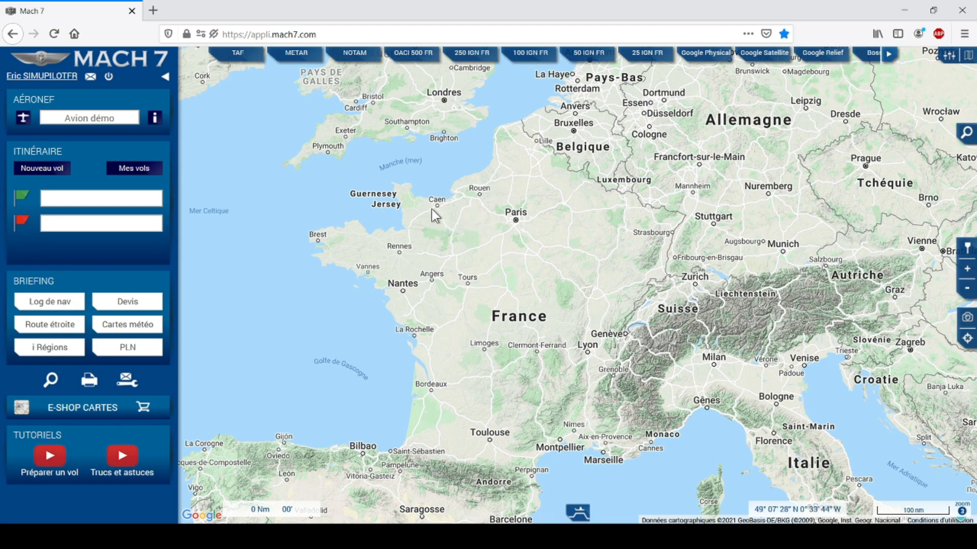
scroll(429, 207, "up", 2)
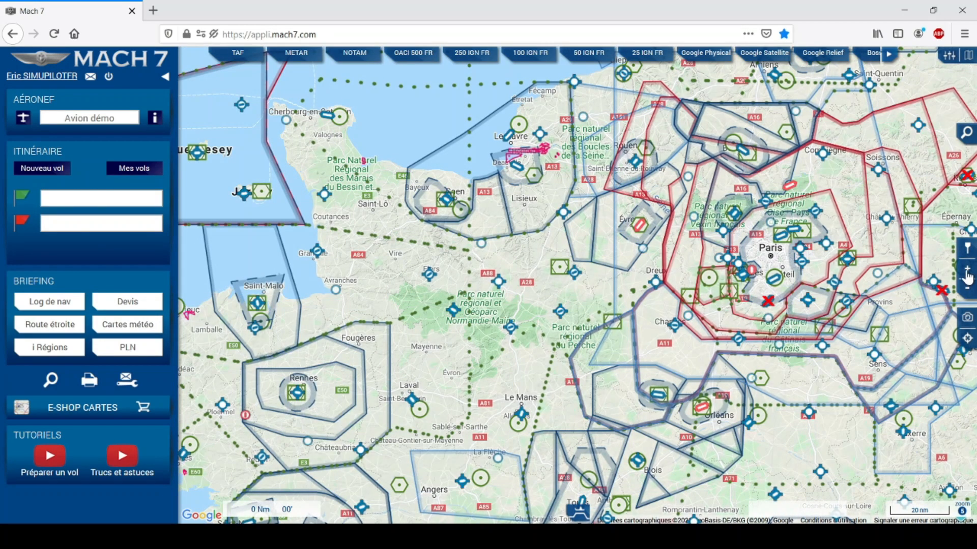
Zoom the map in on Normandy and centre it on the Caen airspace.
left_click(965, 289)
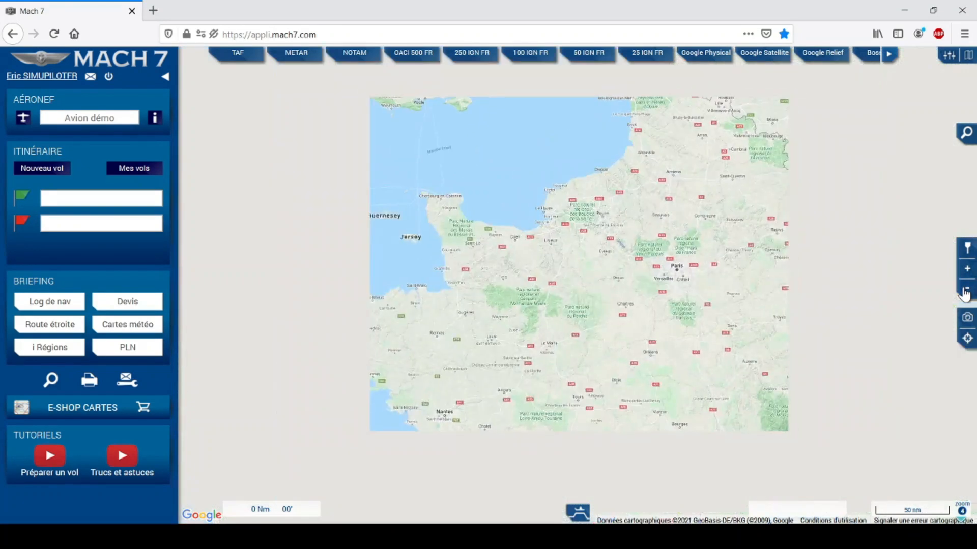
left_click(966, 268)
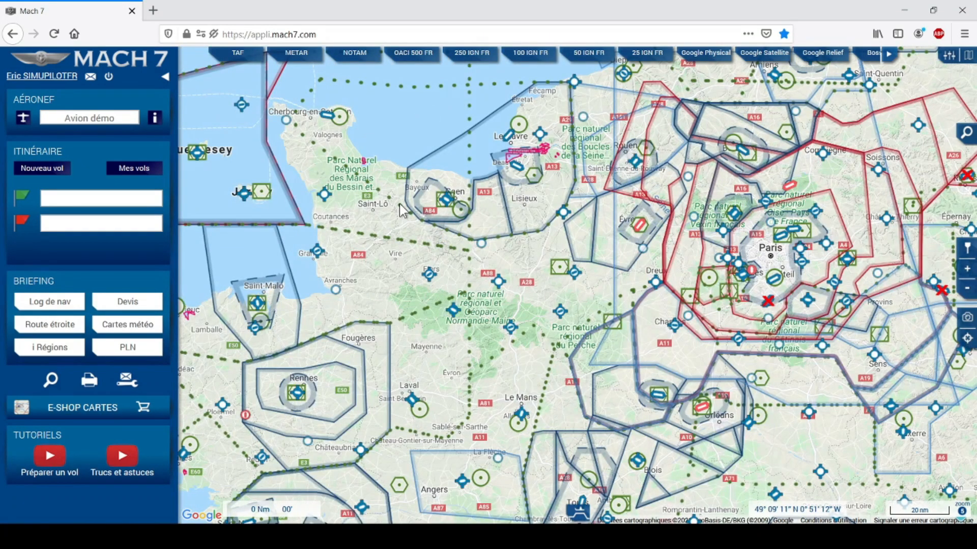
scroll(404, 215, "up", 1)
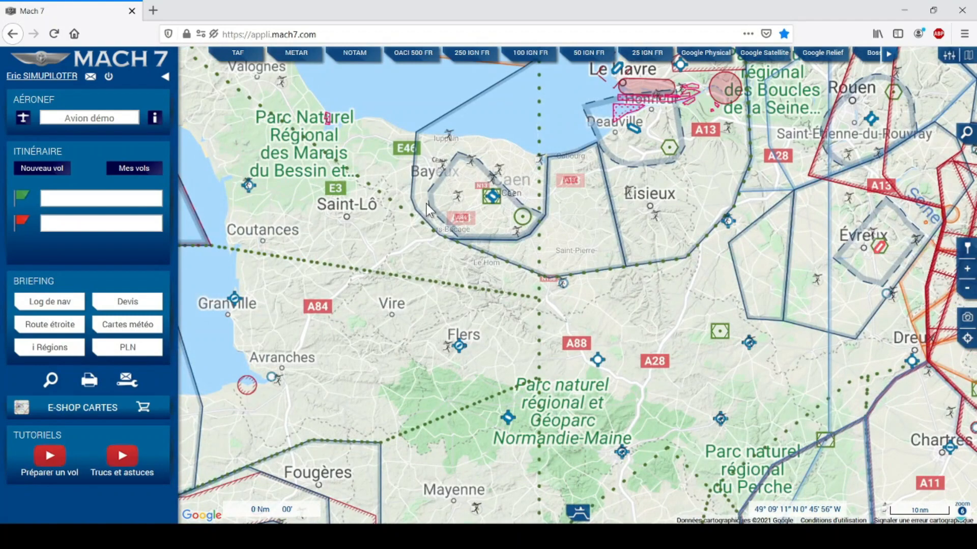
scroll(429, 209, "up", 1)
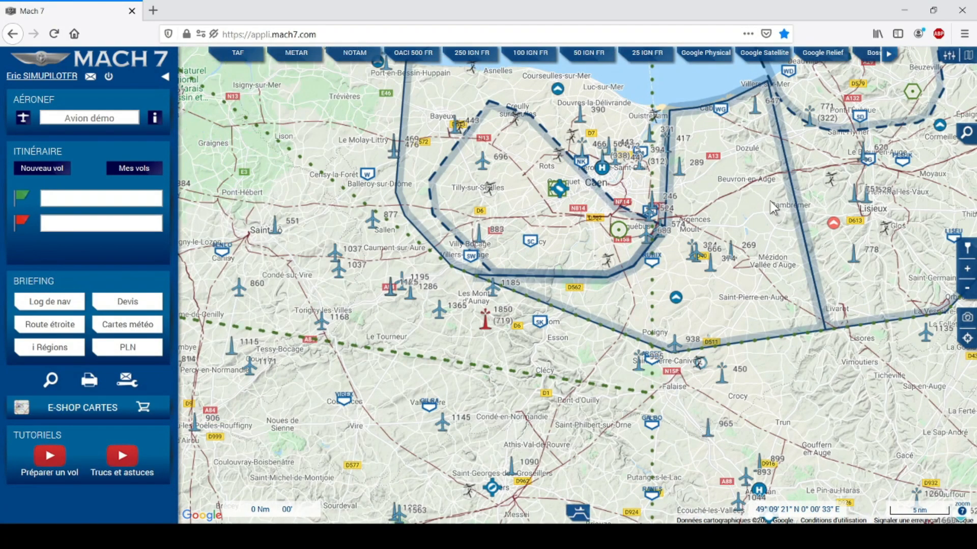
left_click_drag(762, 201, 712, 287)
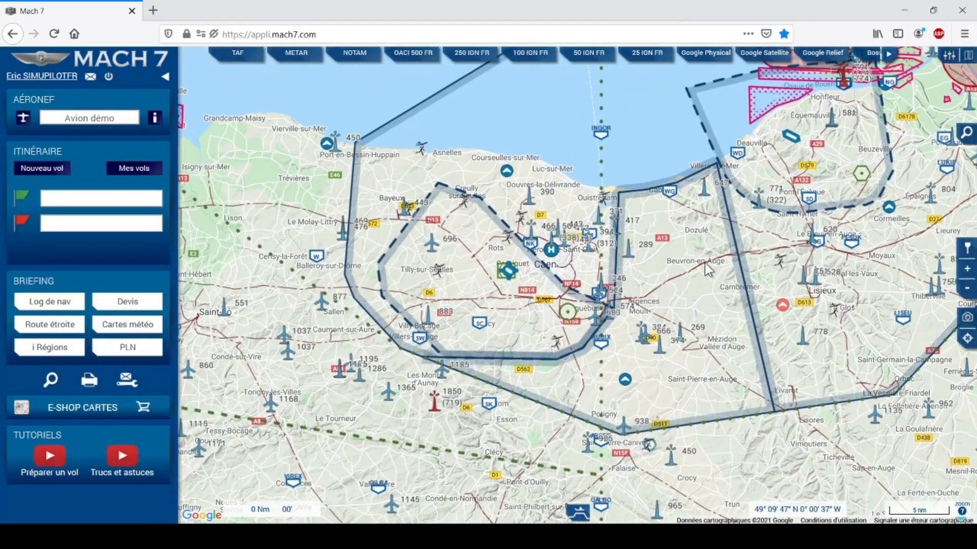
View Caen on the OACI 500 FR, Bossy FR and satellite charts, ending on Google Physical.
left_click(420, 61)
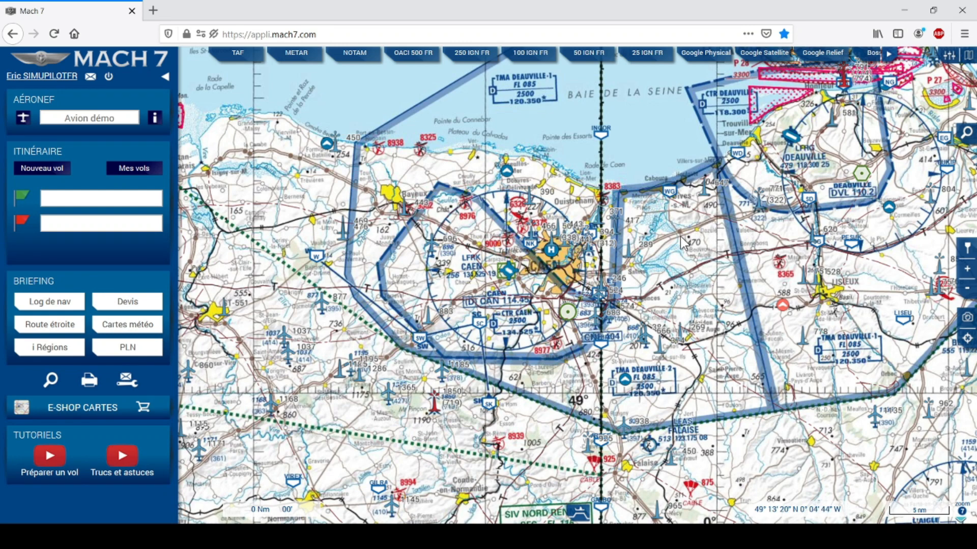
left_click(967, 269)
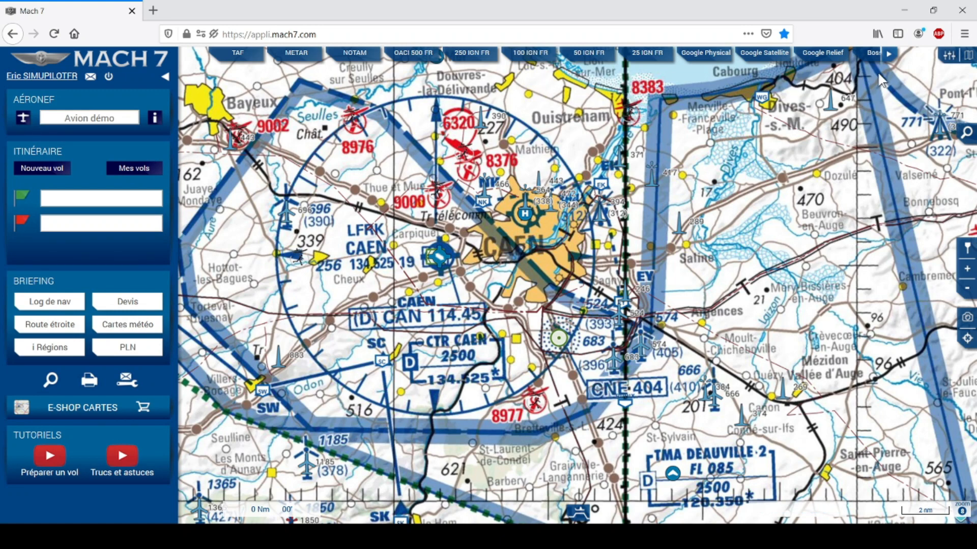
left_click(889, 56)
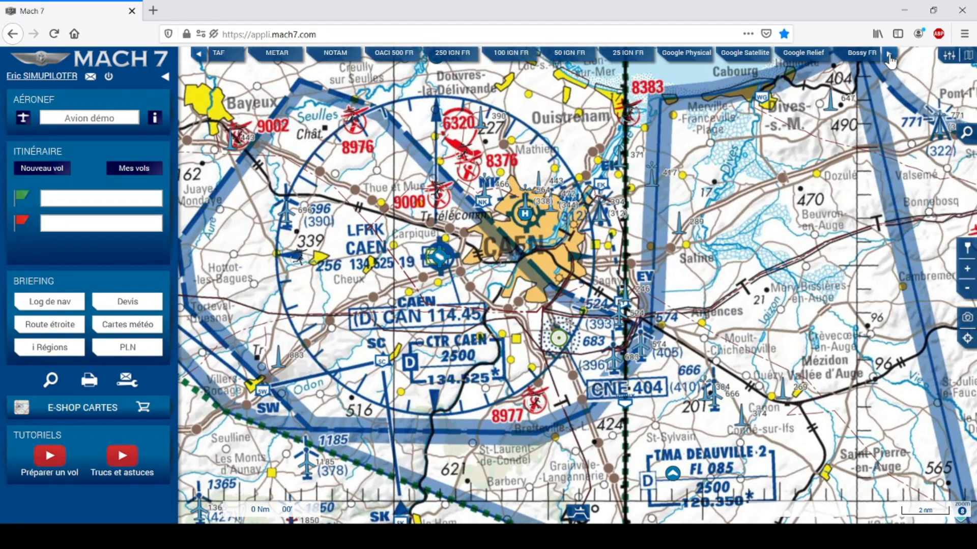
left_click(889, 56)
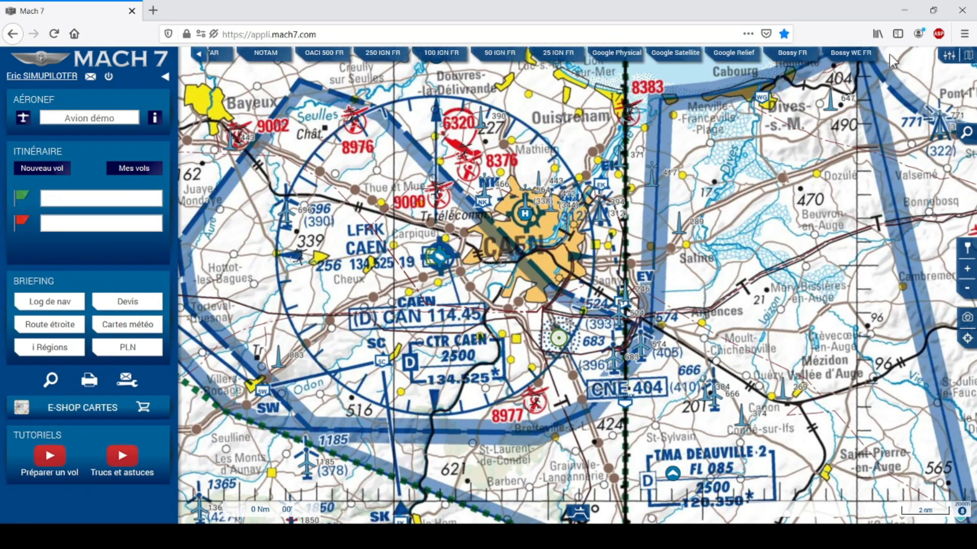
left_click(801, 60)
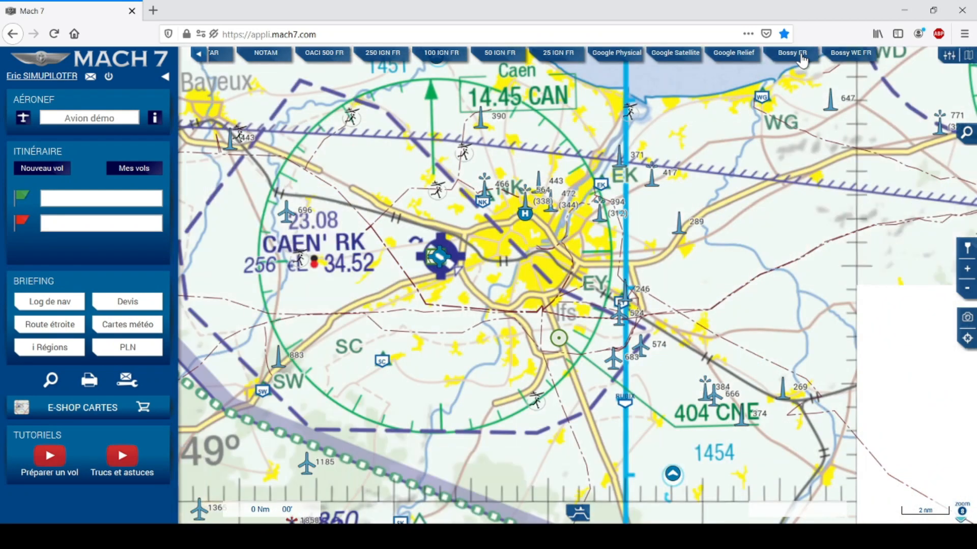
left_click(966, 291)
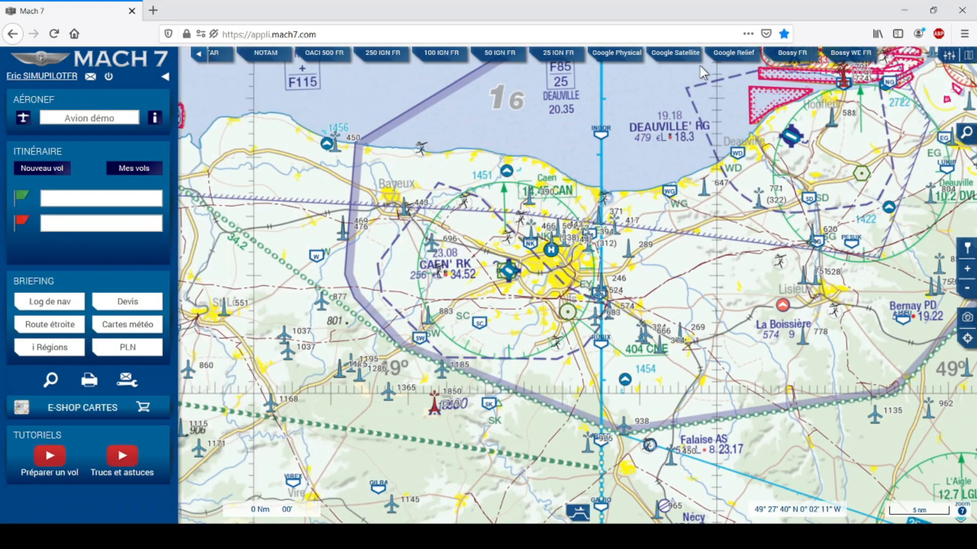
left_click(682, 61)
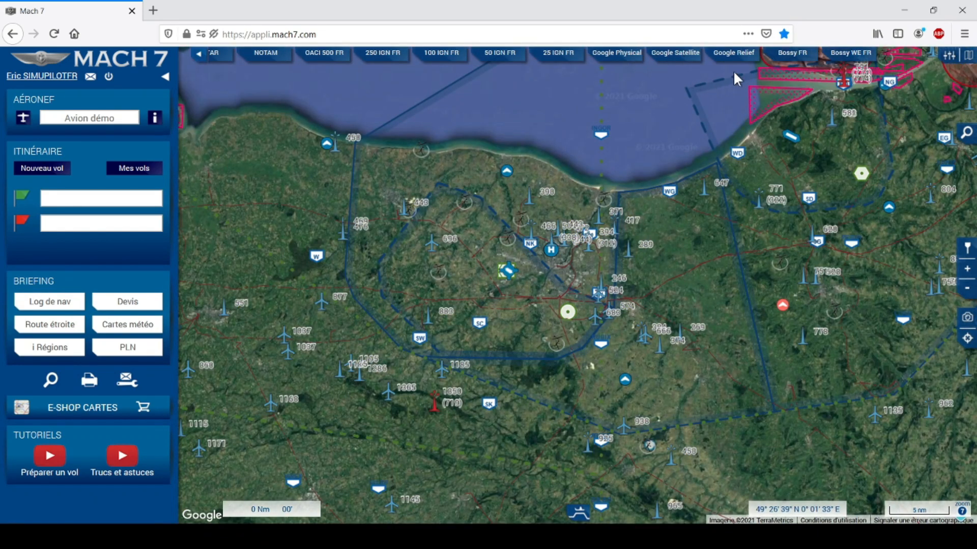
left_click(620, 57)
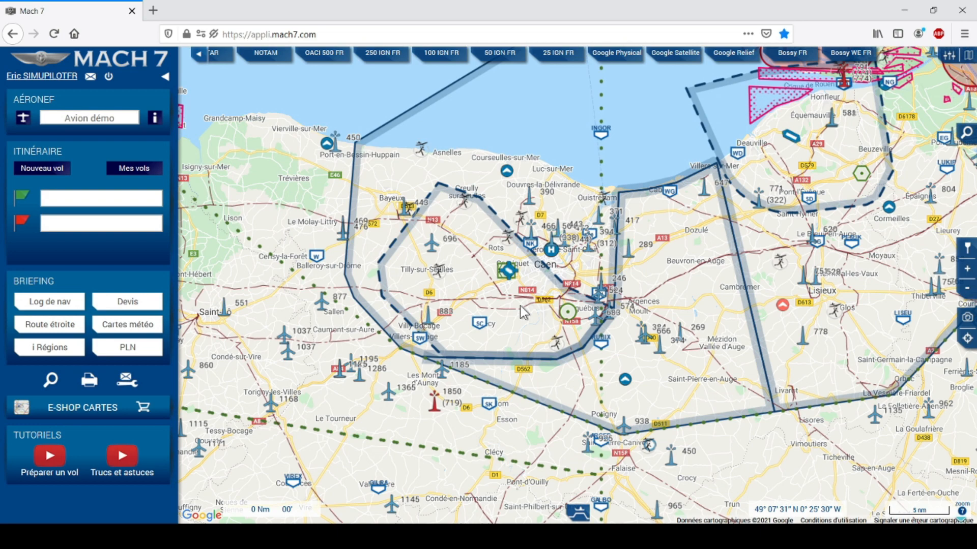
Check a point's altitude near Bayeux on Google Relief, then show the 250 IGN FR chart.
left_click(725, 58)
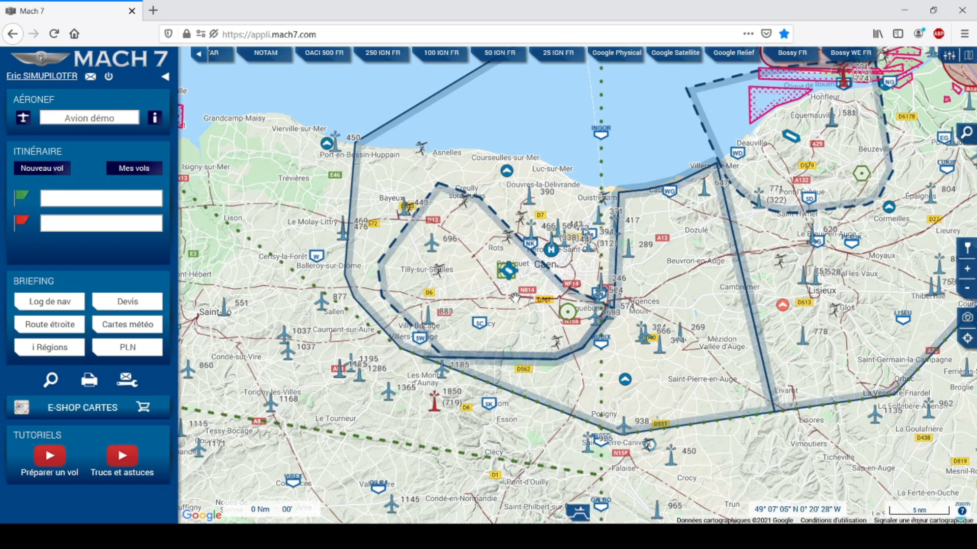
left_click(412, 219)
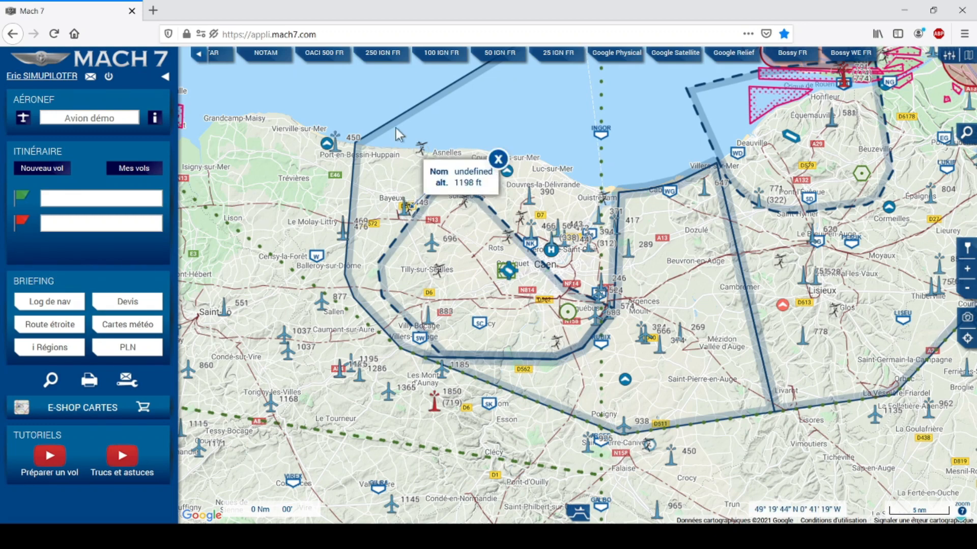
left_click(384, 53)
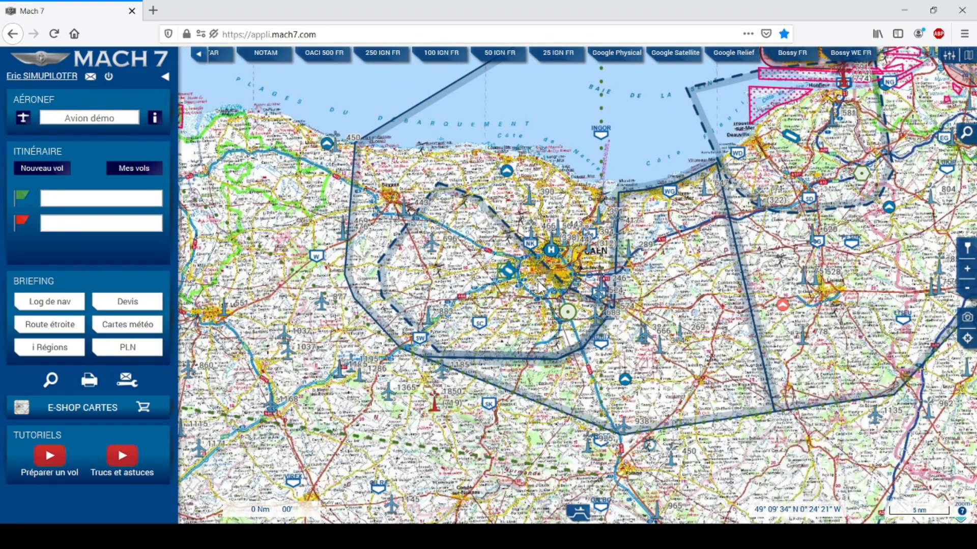
Zoom in on Caen on the 25 IGN FR chart and centre Caen-Carpiquet airport.
scroll(465, 255, "up", 1)
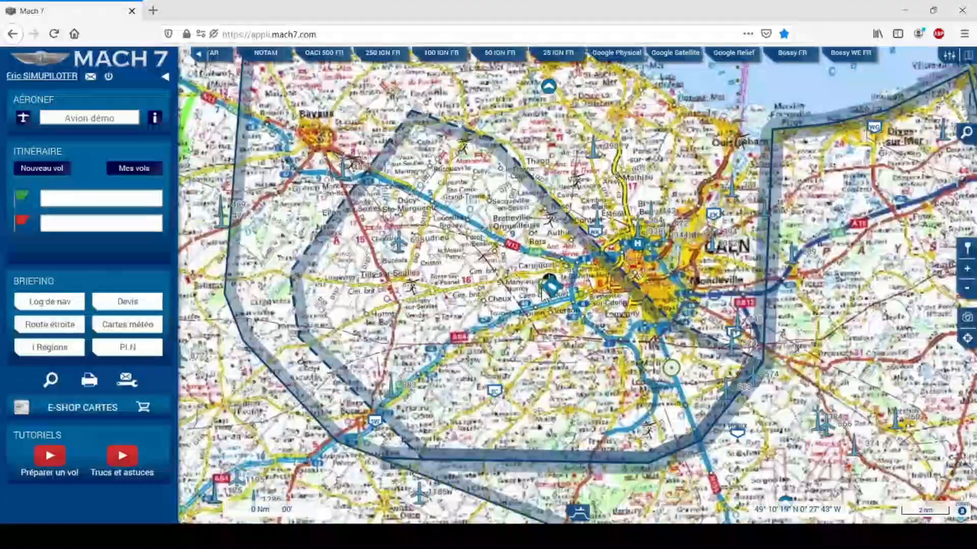
scroll(542, 294, "up", 1)
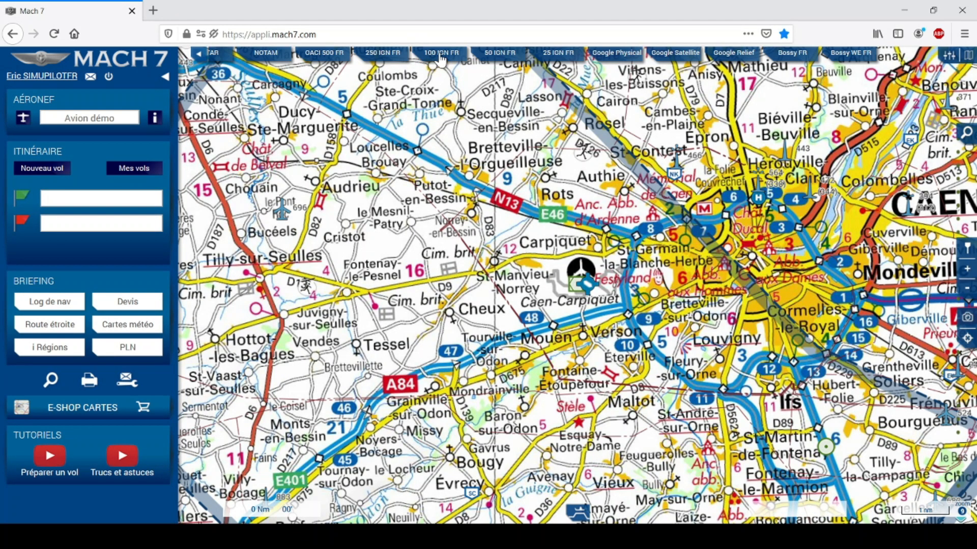
left_click(555, 57)
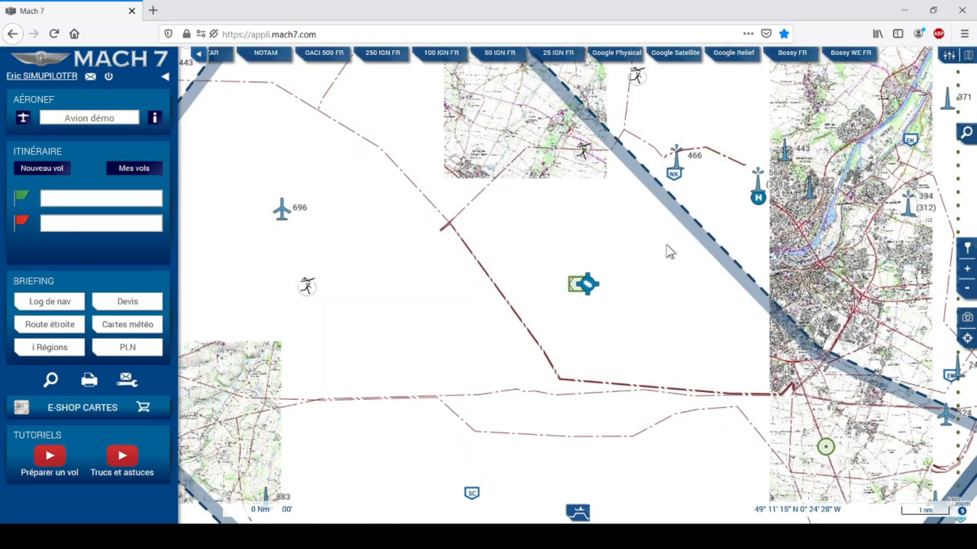
scroll(671, 303, "up", 1)
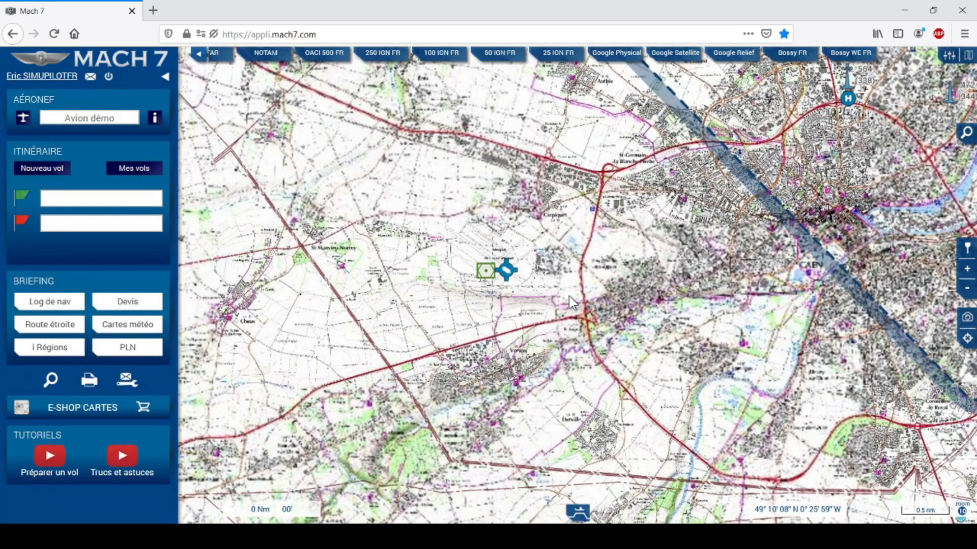
scroll(568, 295, "up", 1)
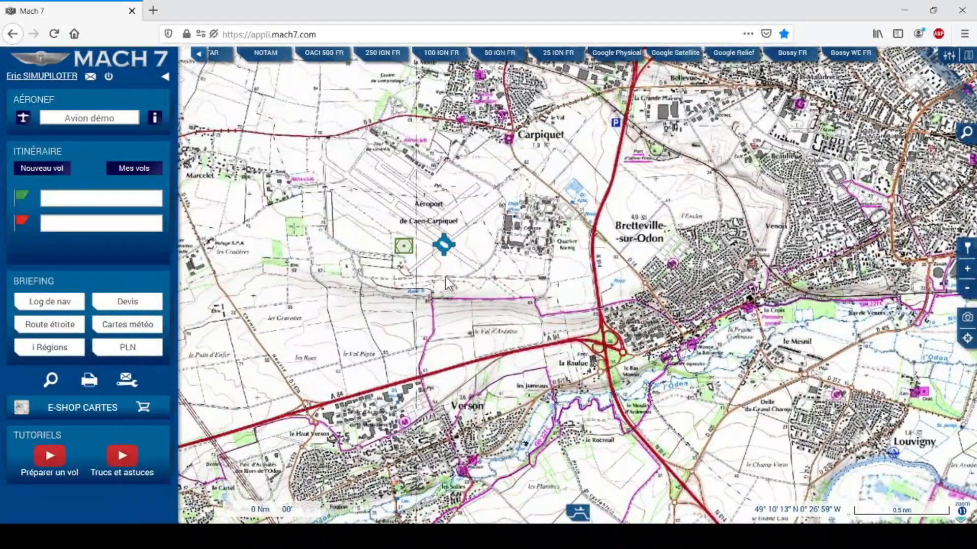
left_click_drag(444, 277, 525, 313)
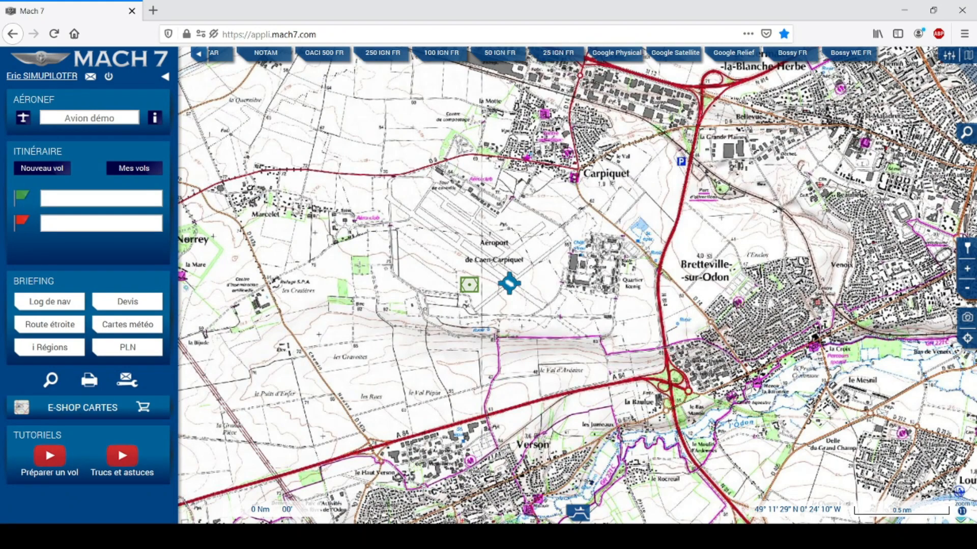
In the Cartes panel, enable Mach7 FR and disable 25 IGN FR, 50 IGN FR and Google Physical.
left_click(967, 56)
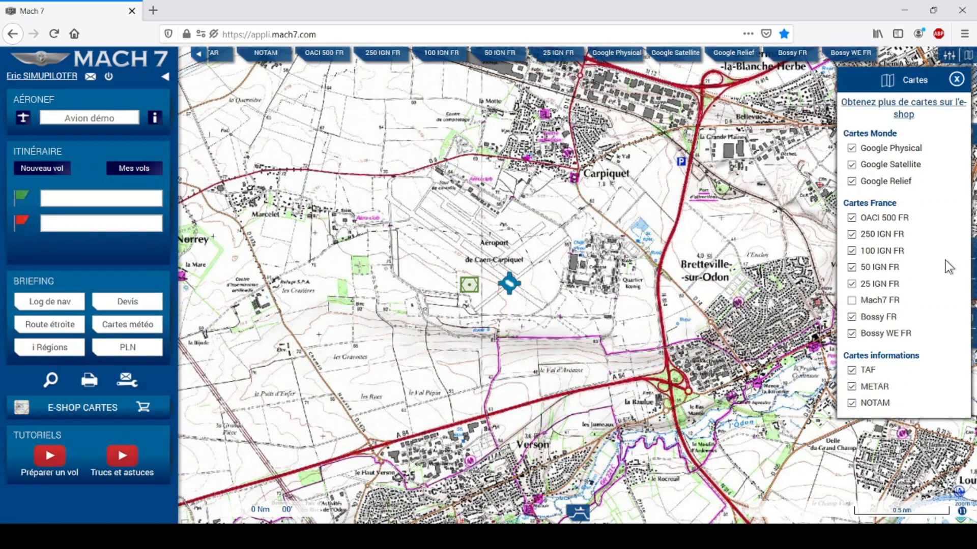
left_click(851, 300)
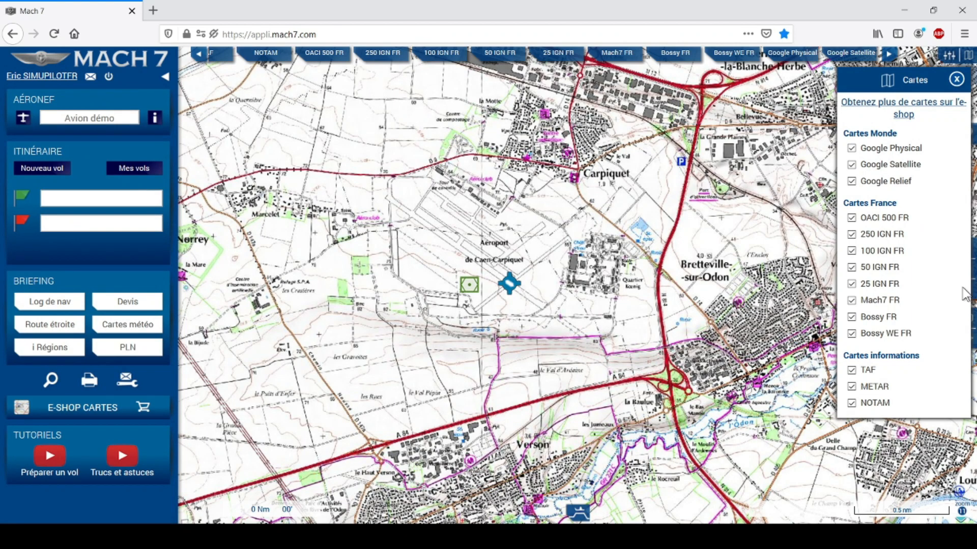
left_click(852, 285)
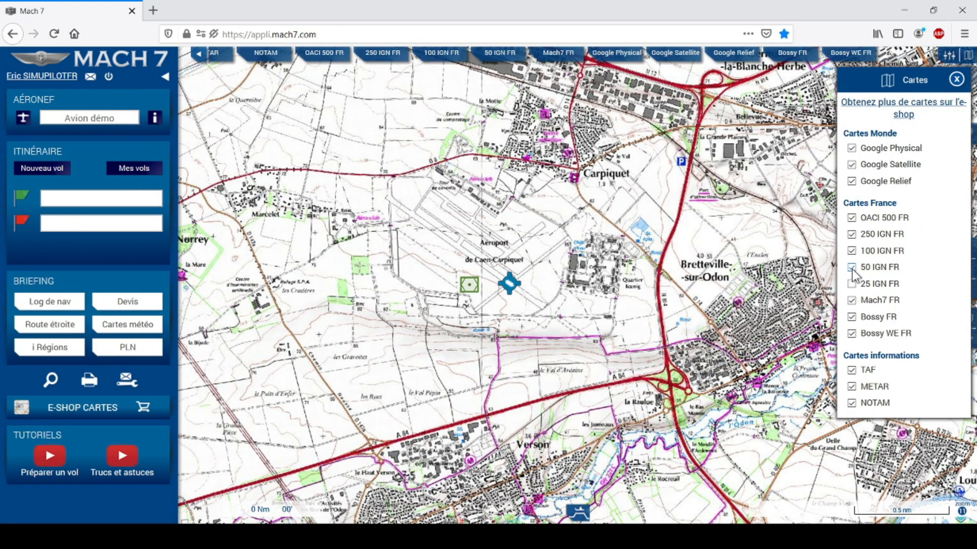
left_click(853, 269)
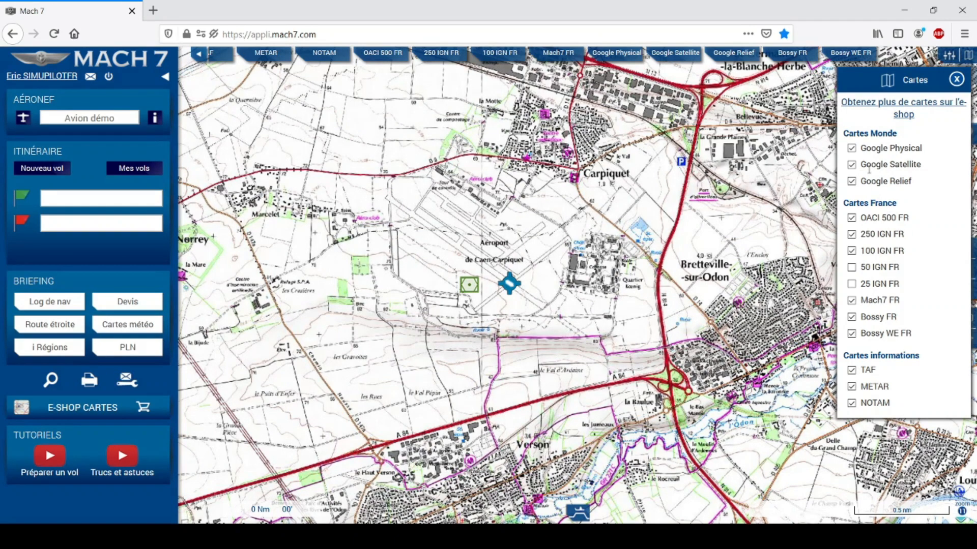
left_click(851, 148)
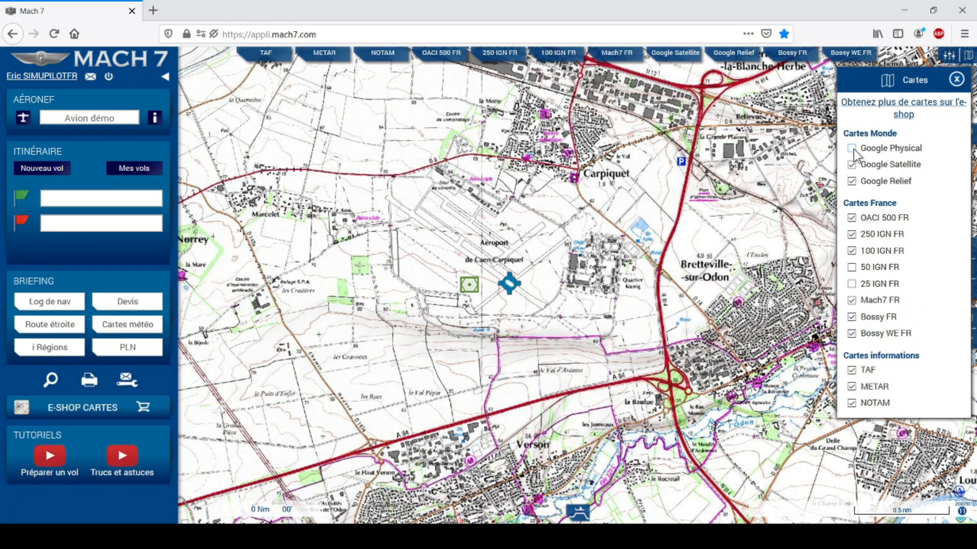
left_click(956, 81)
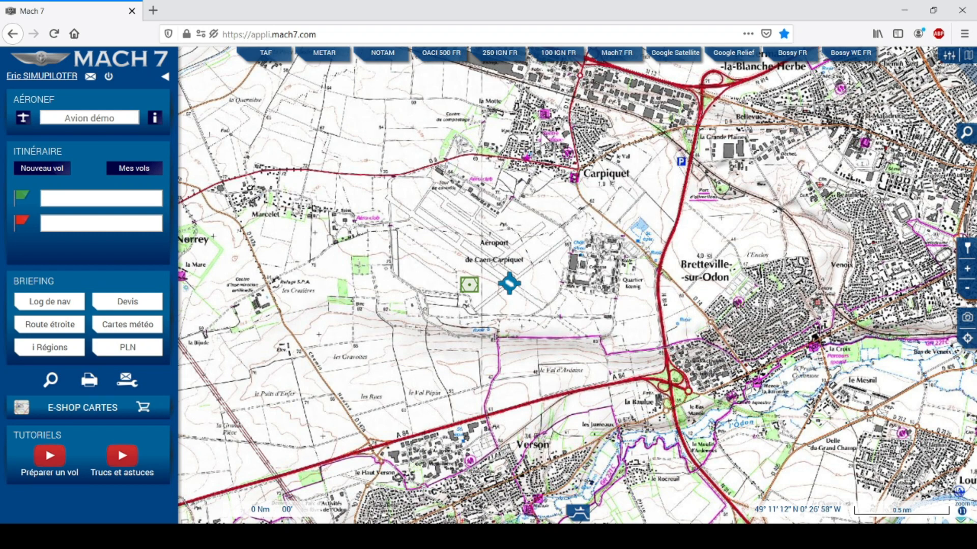
Re-enable the Google Physical, 50 IGN FR and 25 IGN FR layers in the Cartes panel.
left_click(967, 56)
left_click(851, 148)
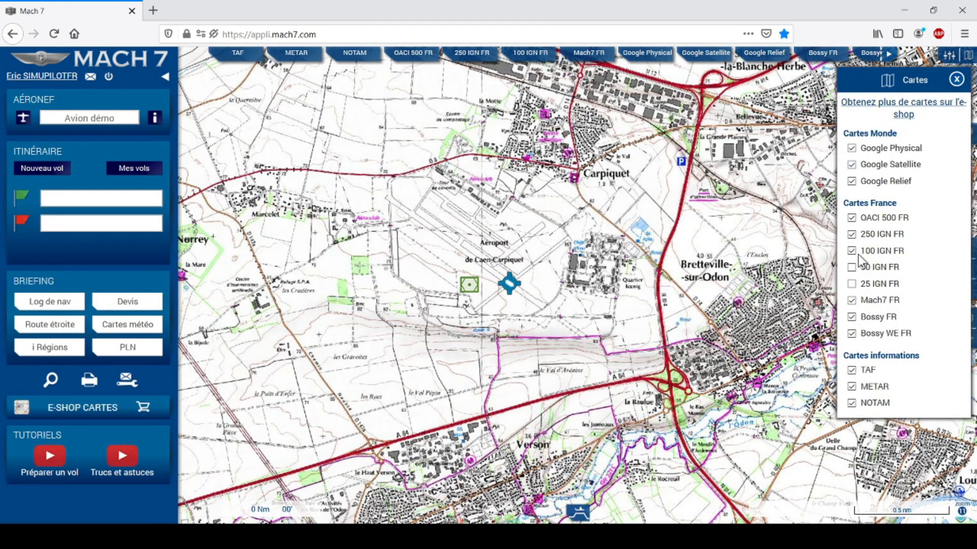
left_click(851, 284)
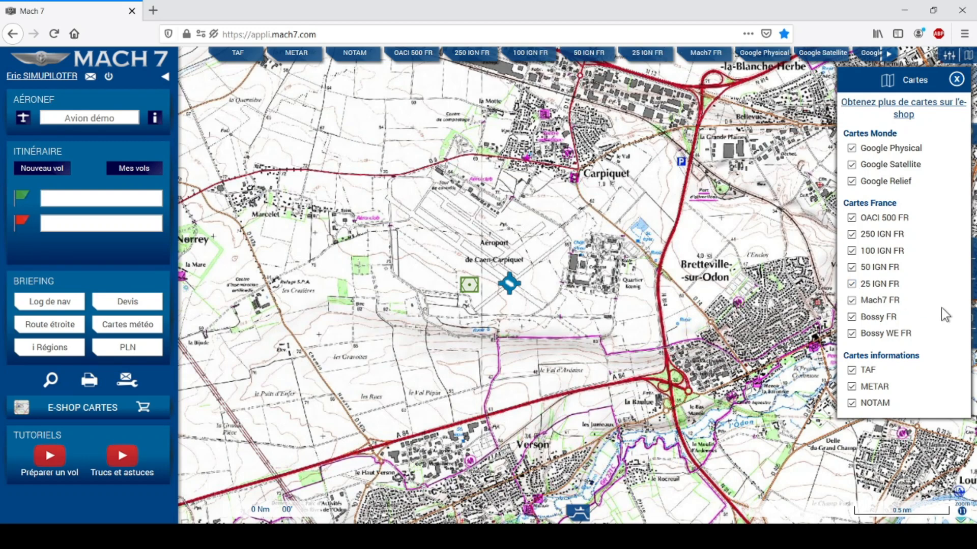
left_click(956, 80)
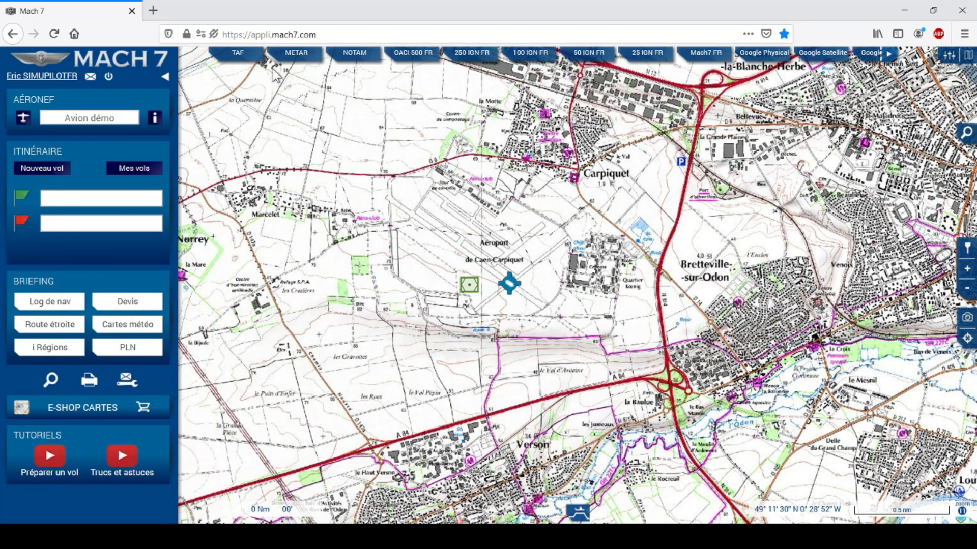
Show the TAF layer, zoom out, and read the Caen Carpiquet (LFRK) forecast.
left_click(238, 55)
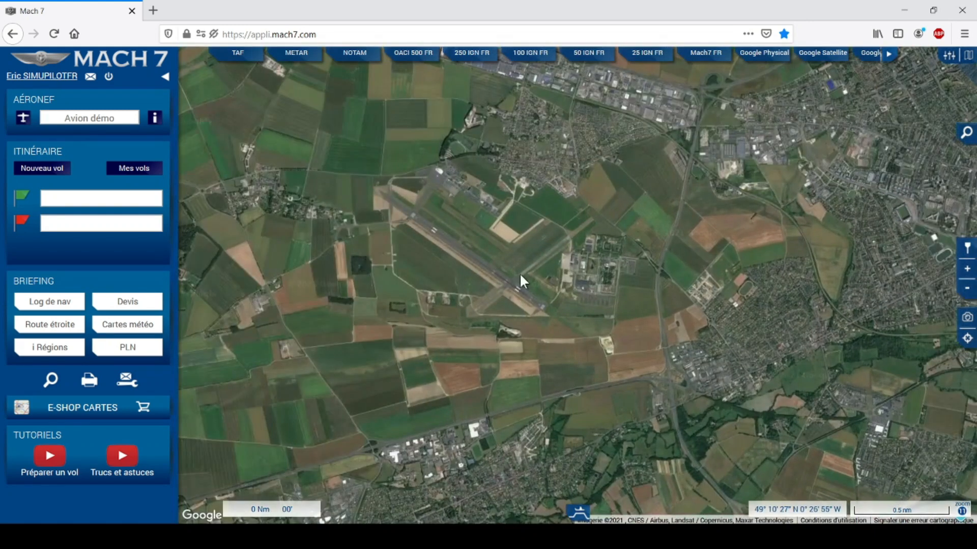
scroll(520, 273, "down", 1)
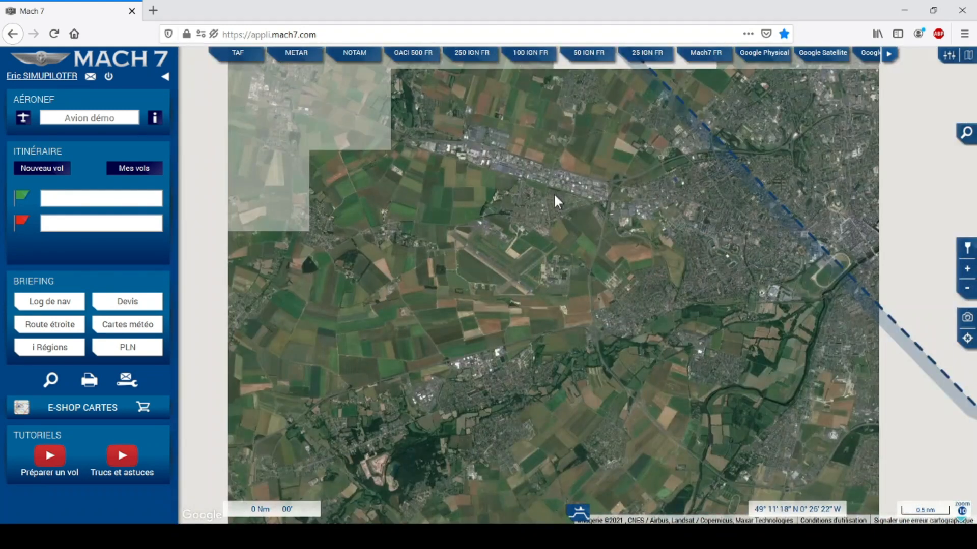
scroll(554, 195, "down", 1)
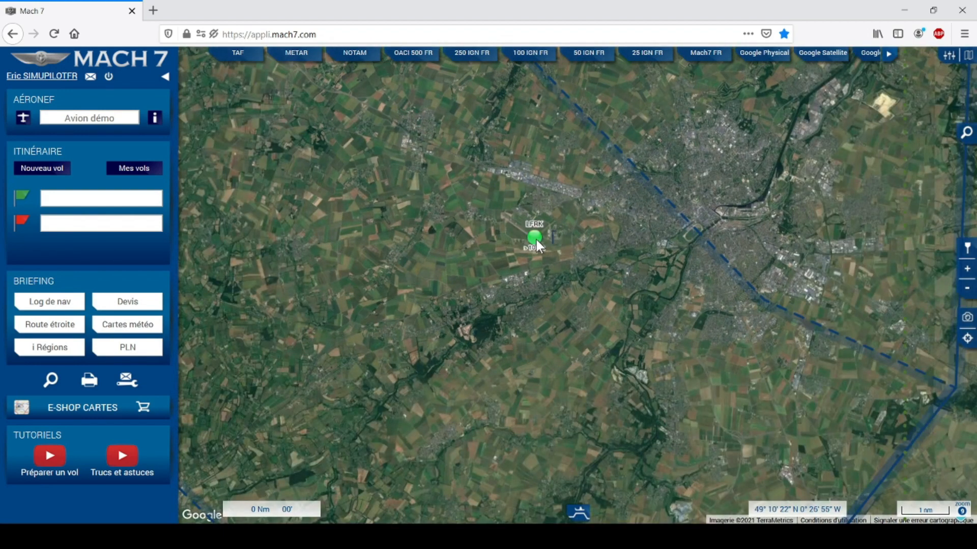
left_click(535, 238)
mouse_move(535, 240)
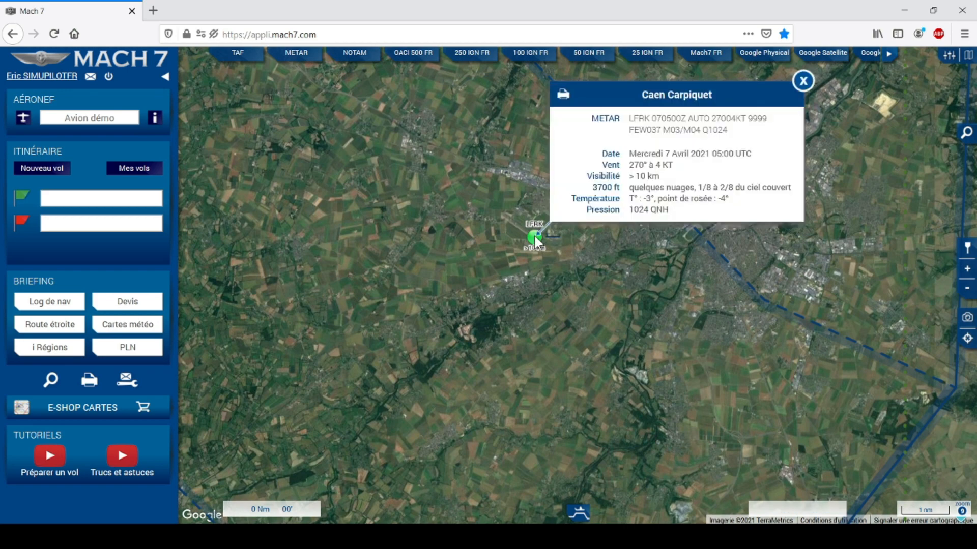
Read and close the LFRK NOTAMs, then show the Mach7 FR base map.
left_click(354, 57)
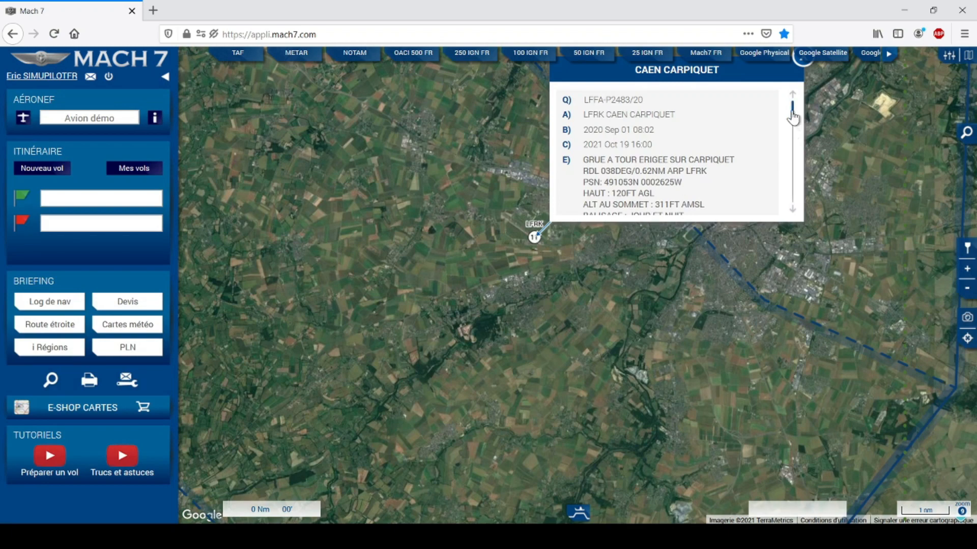
scroll(792, 120, "down", 1)
left_click_drag(792, 120, 796, 82)
left_click(802, 61)
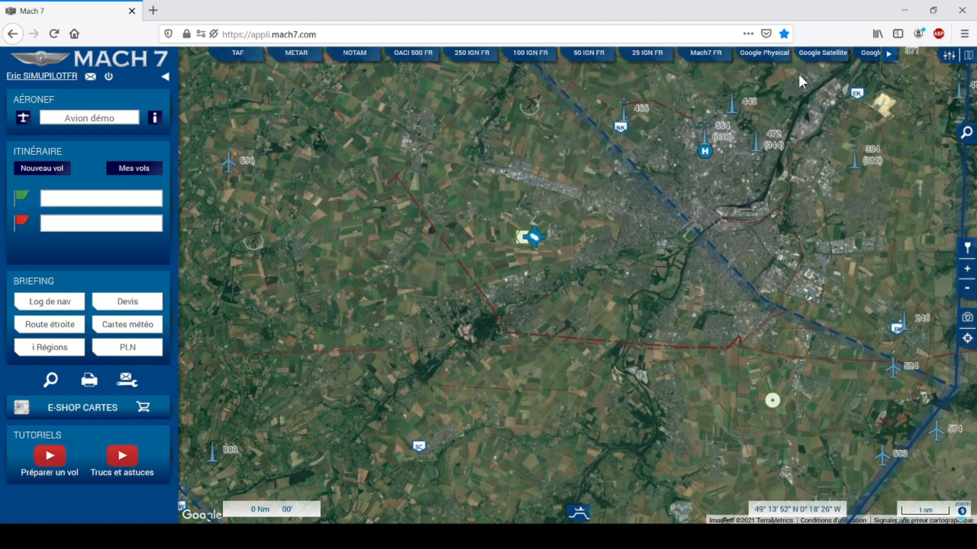
left_click(702, 57)
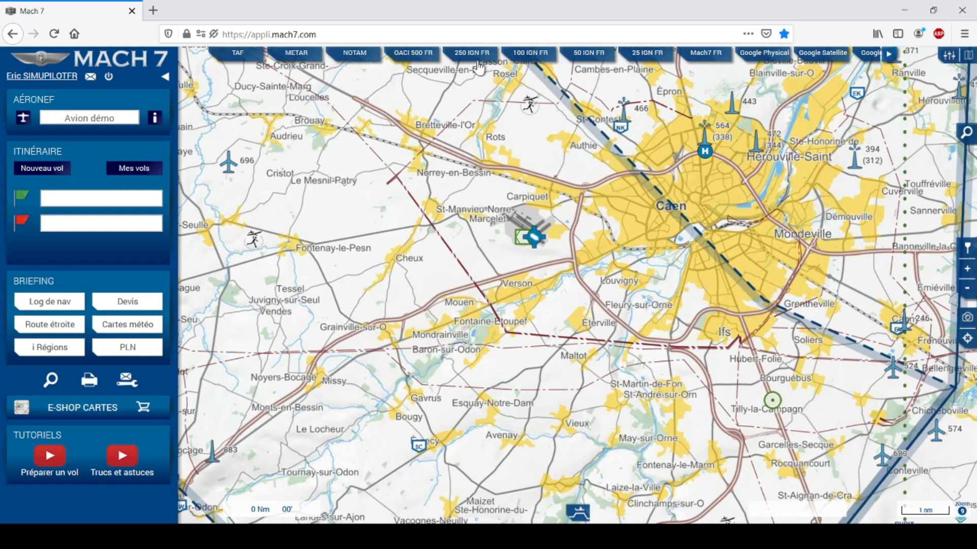
Show Normandy on the OACI 500 FR chart, zoomed out, with Réglages open.
left_click(414, 59)
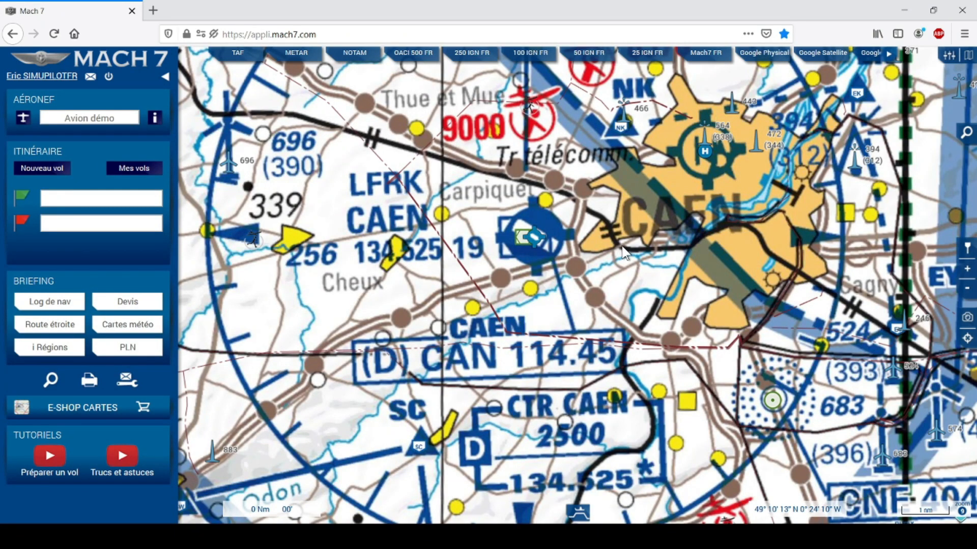
scroll(624, 251, "down", 2)
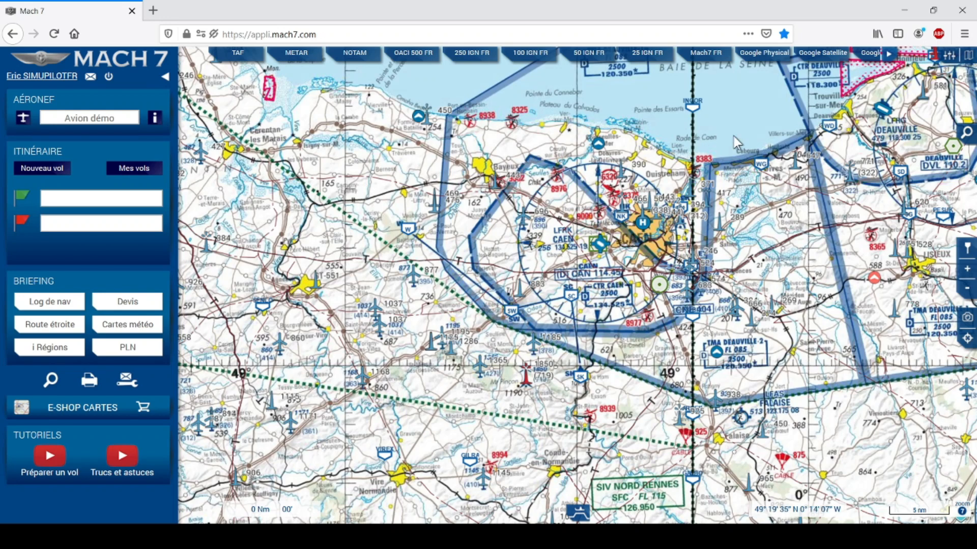
left_click(945, 60)
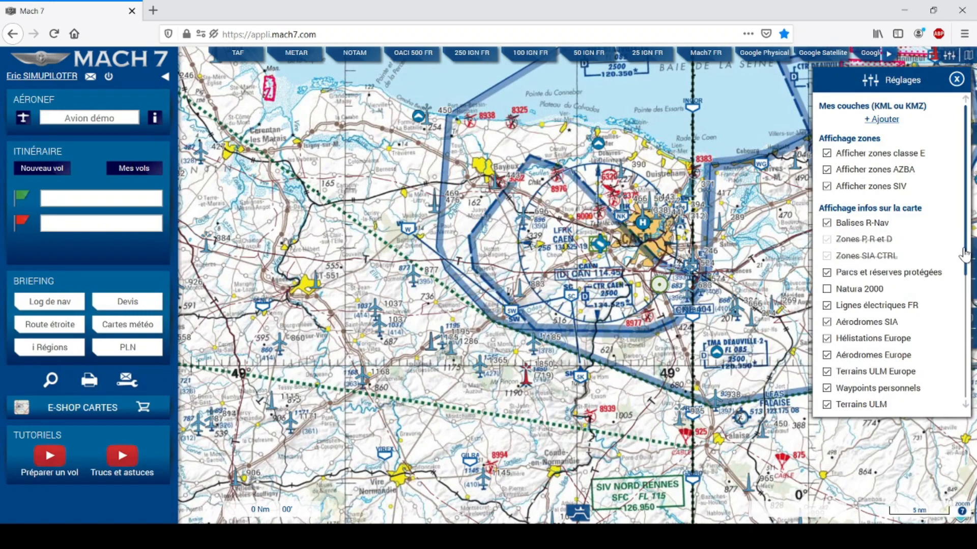
Review the Réglages options (nautical miles, time-based legs) and close the panel.
left_click_drag(964, 253, 952, 327)
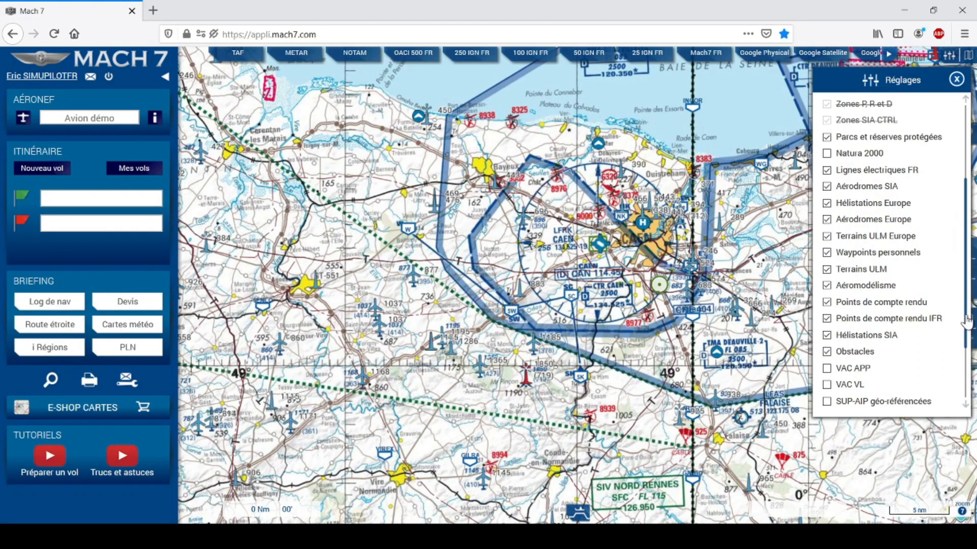
scroll(966, 322, "down", 3)
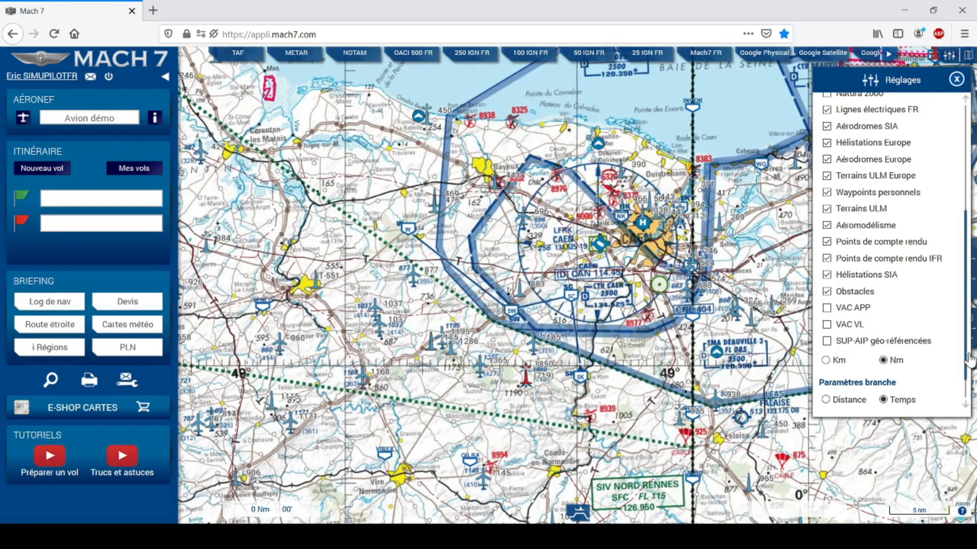
left_click_drag(968, 363, 971, 262)
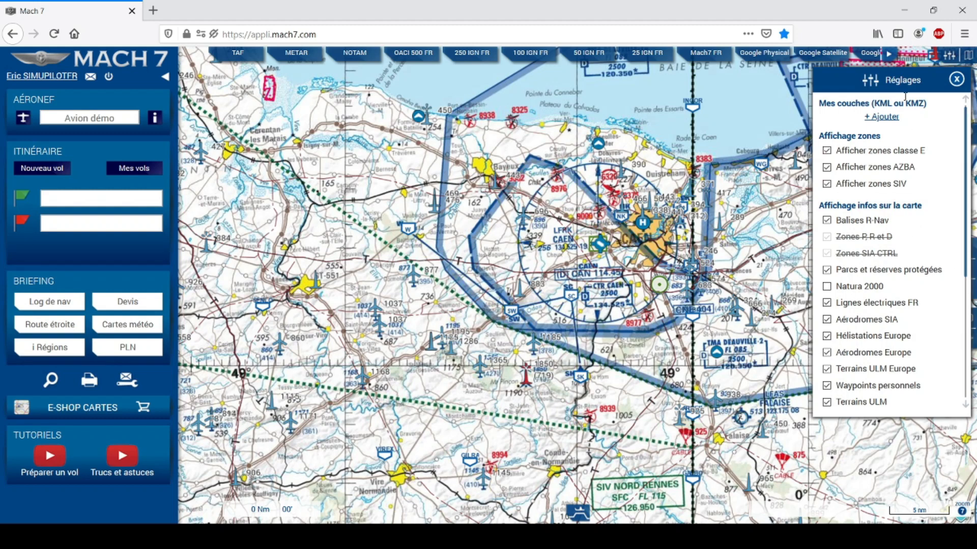
left_click(956, 79)
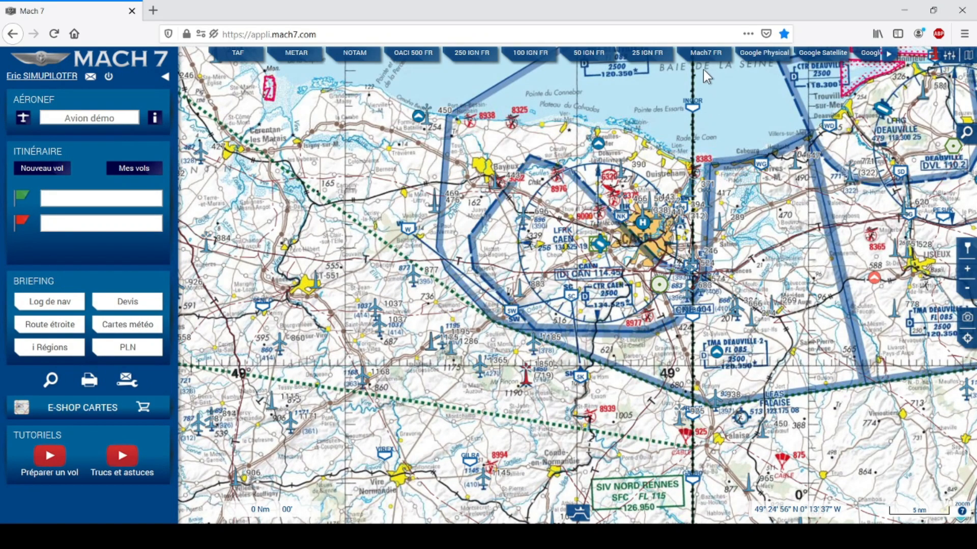
Switch to Google Physical and zoom in on the Seine estuary around Le Havre and Honfleur.
left_click(768, 57)
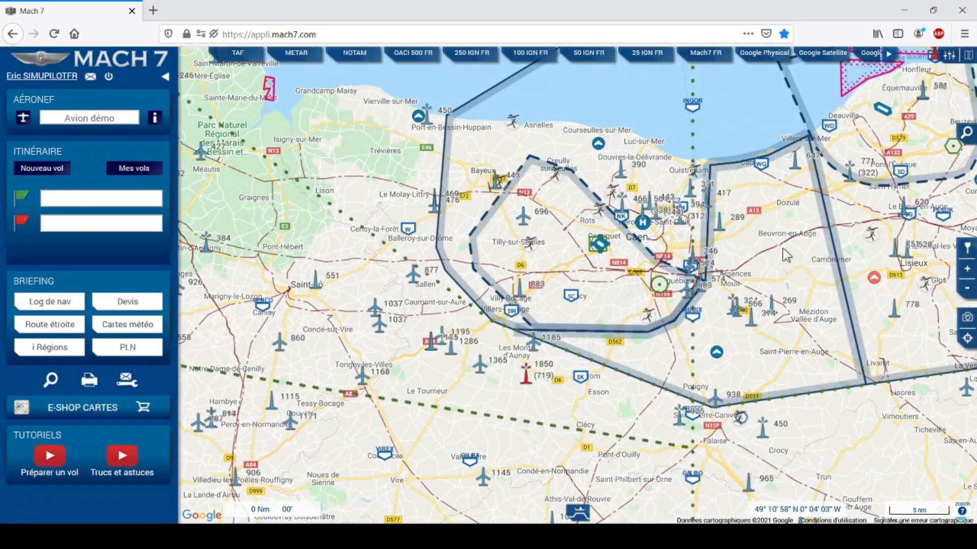
left_click_drag(768, 257, 664, 318)
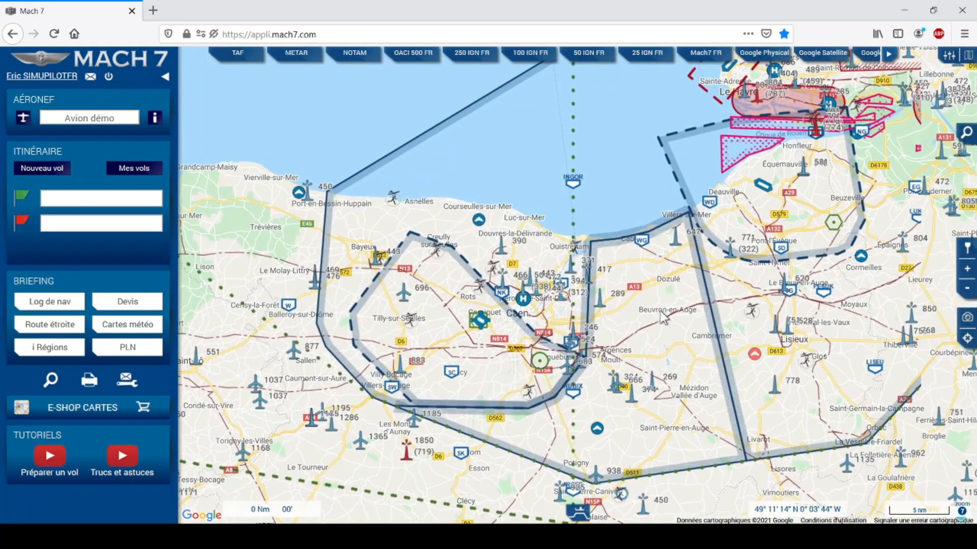
left_click_drag(833, 254, 636, 336)
scroll(676, 247, "up", 1)
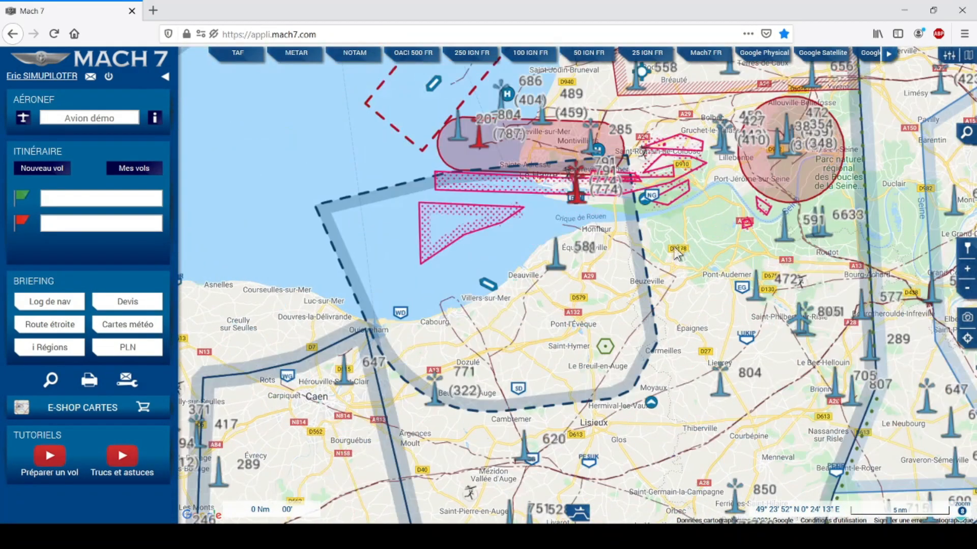
scroll(591, 248, "down", 1)
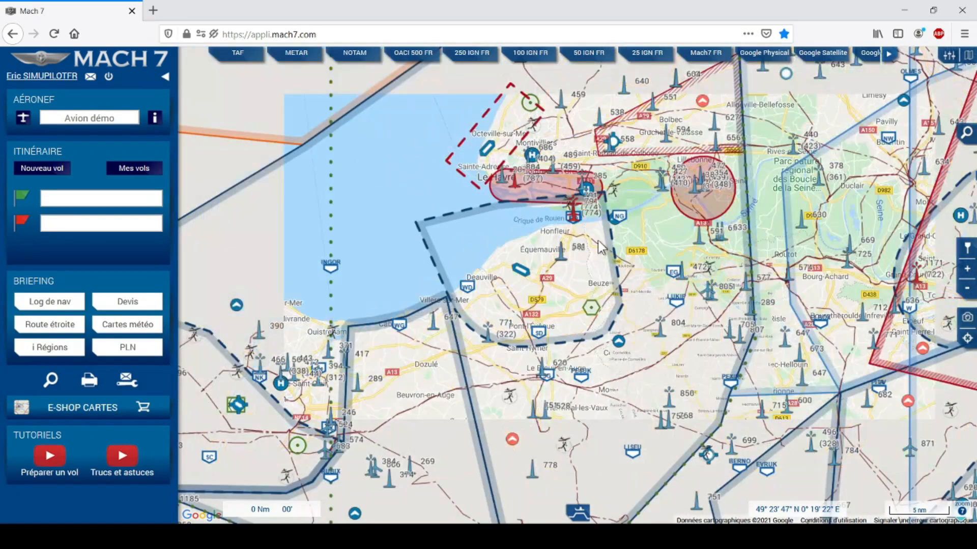
left_click_drag(625, 245, 595, 300)
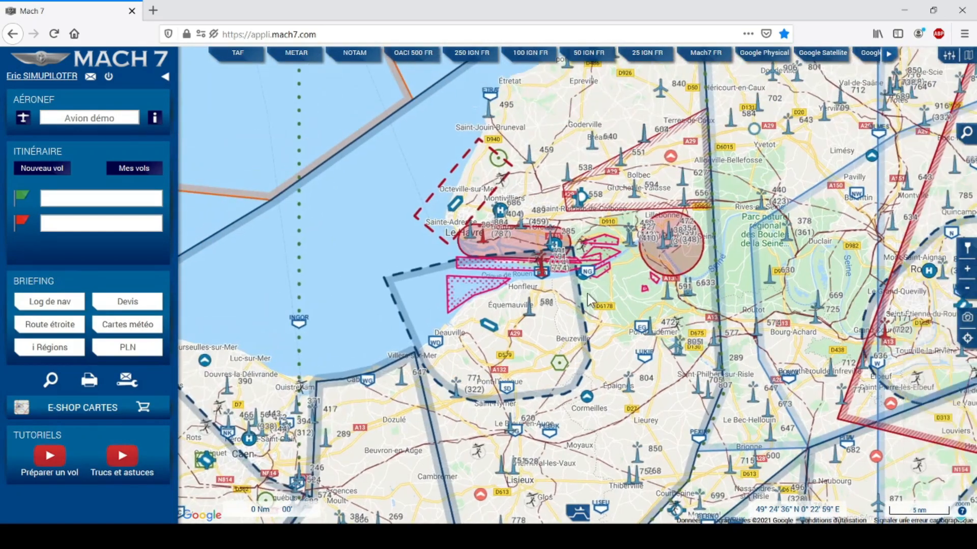
scroll(585, 292, "up", 1)
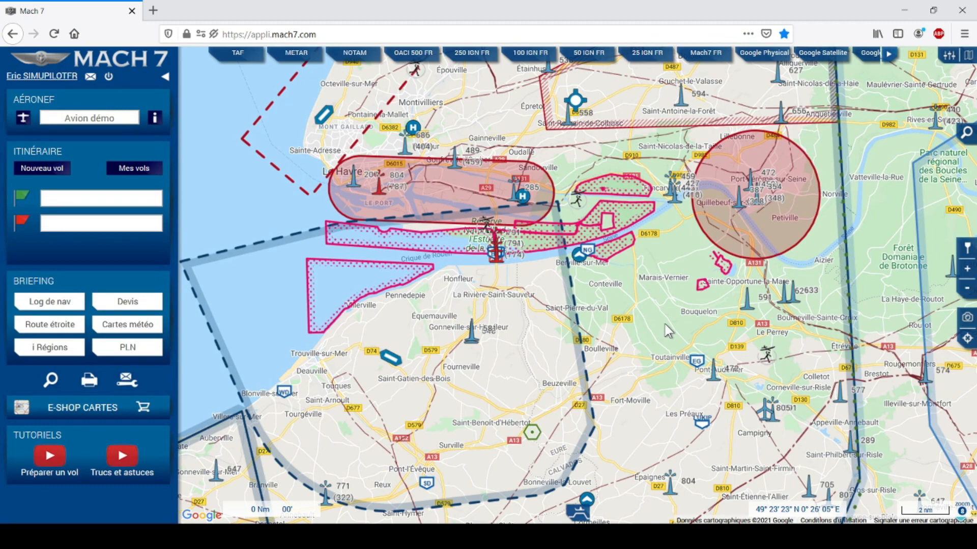
left_click(949, 55)
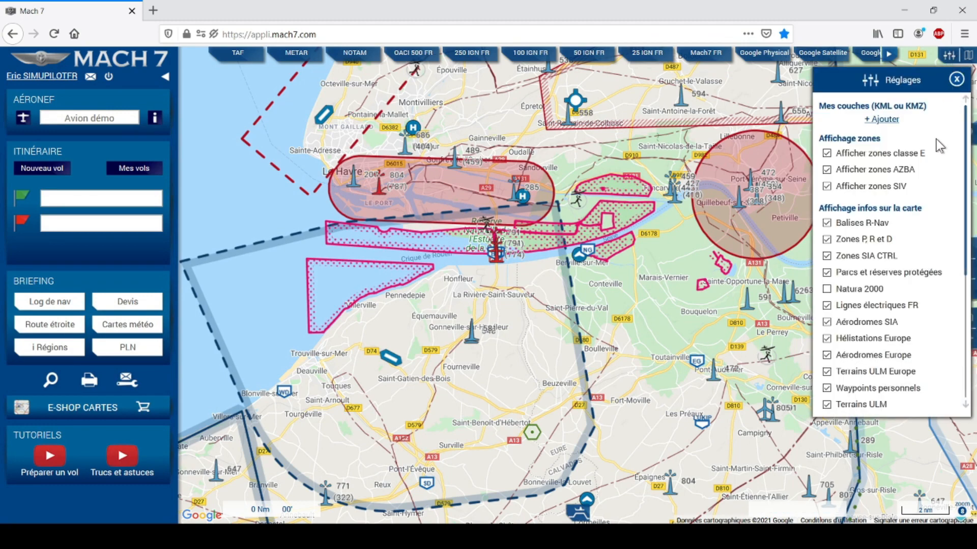
left_click(826, 240)
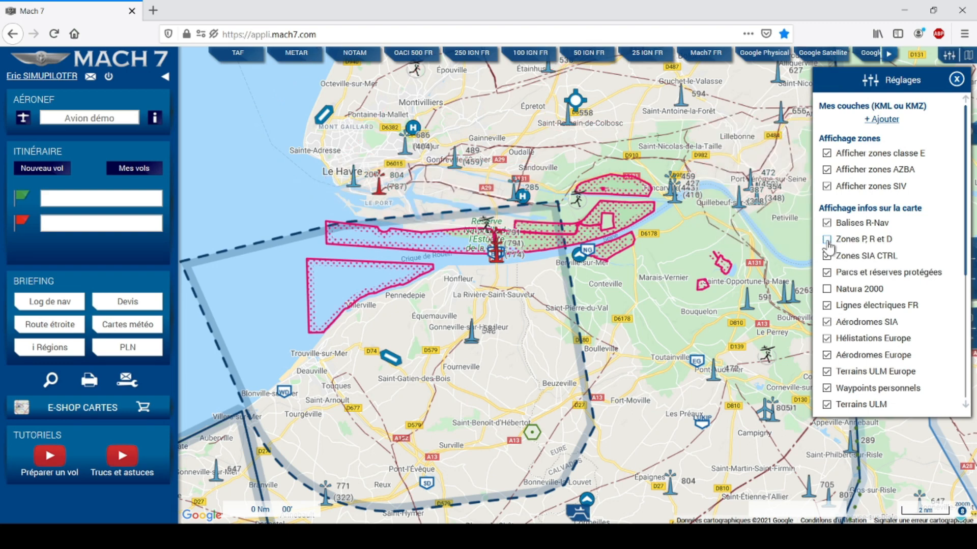
left_click(827, 273)
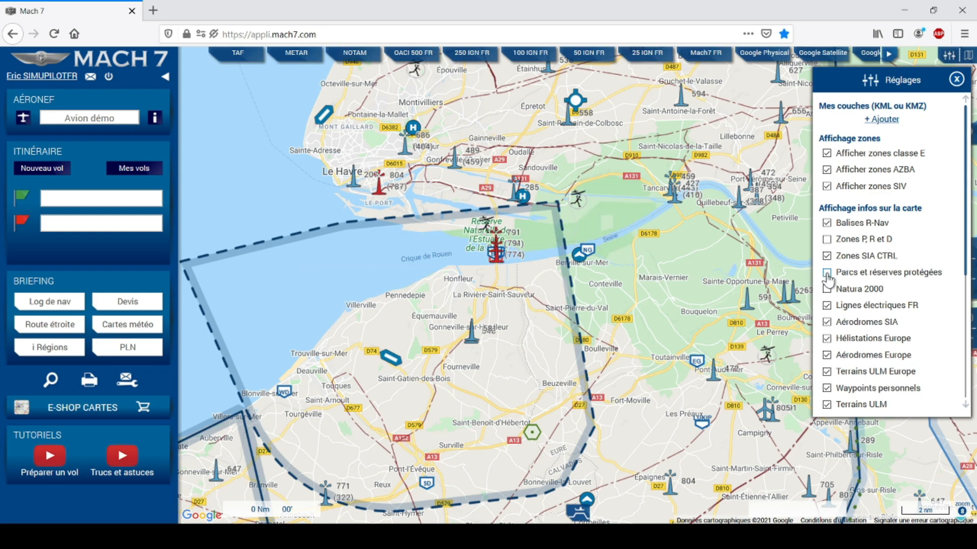
left_click(827, 274)
left_click(826, 240)
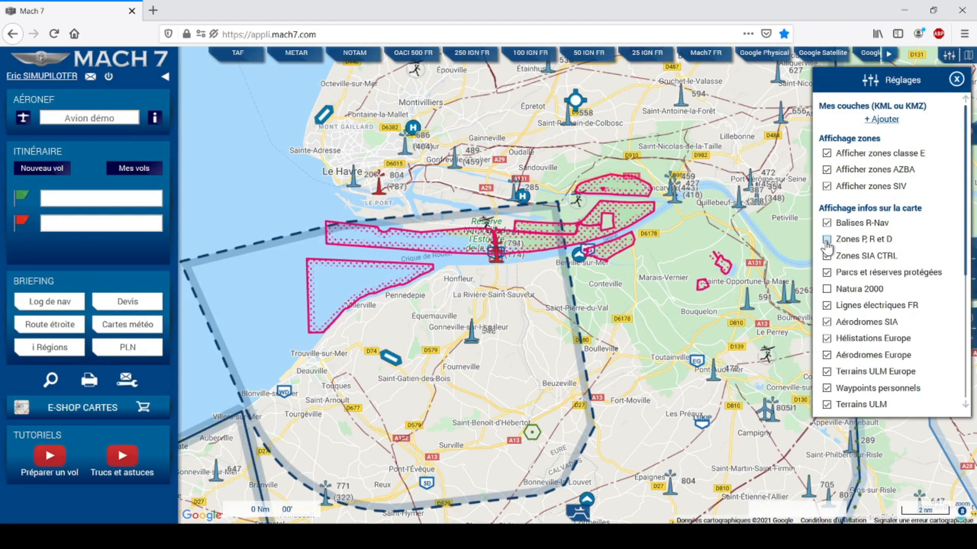
left_click(956, 79)
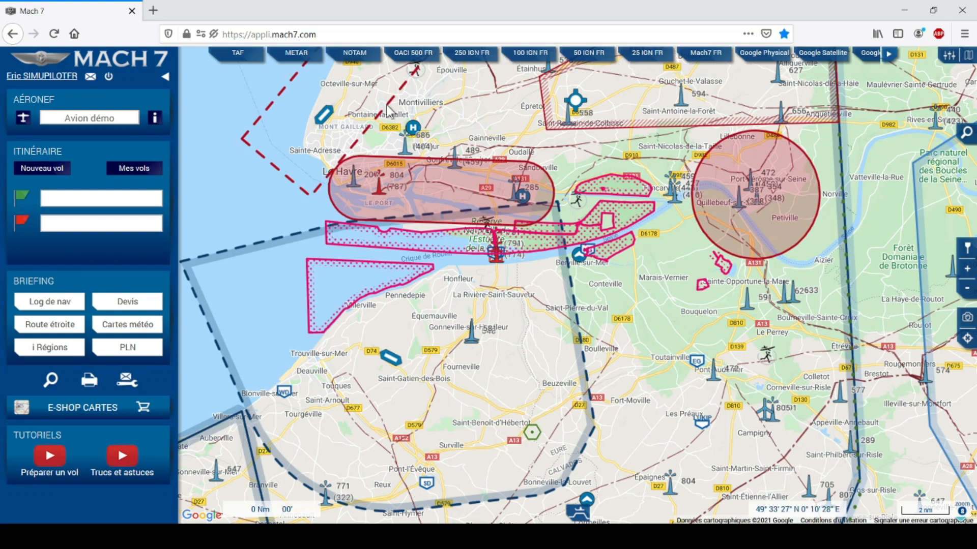
left_click(367, 424)
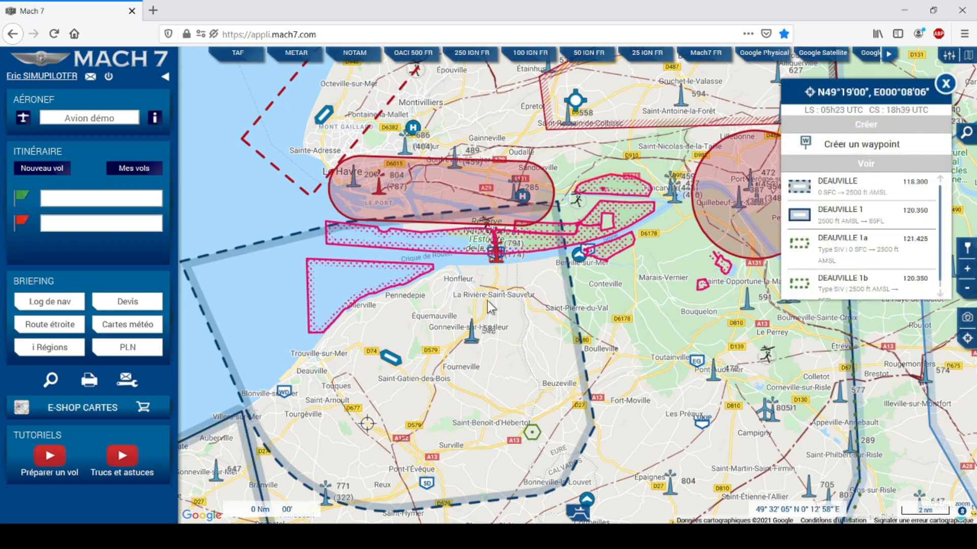
left_click(436, 424)
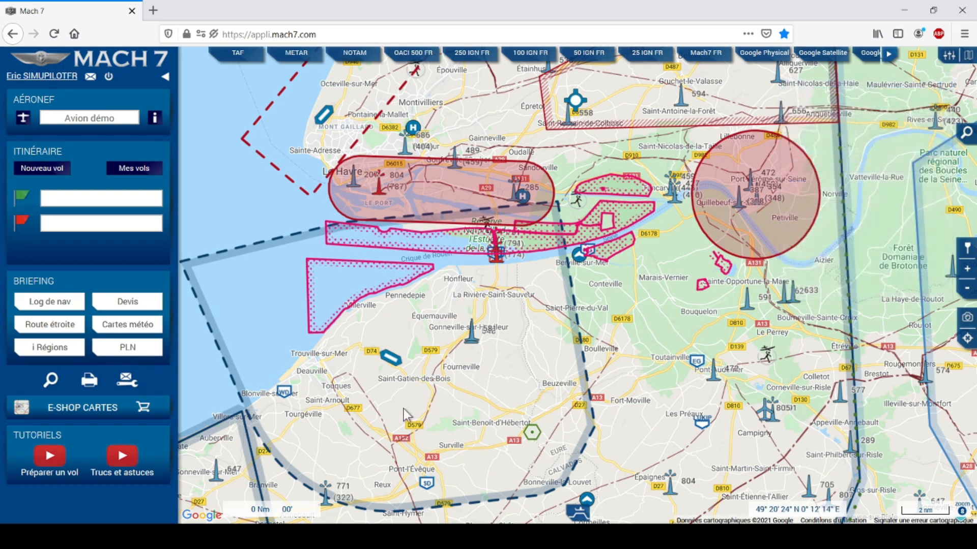
left_click_drag(370, 427, 672, 228)
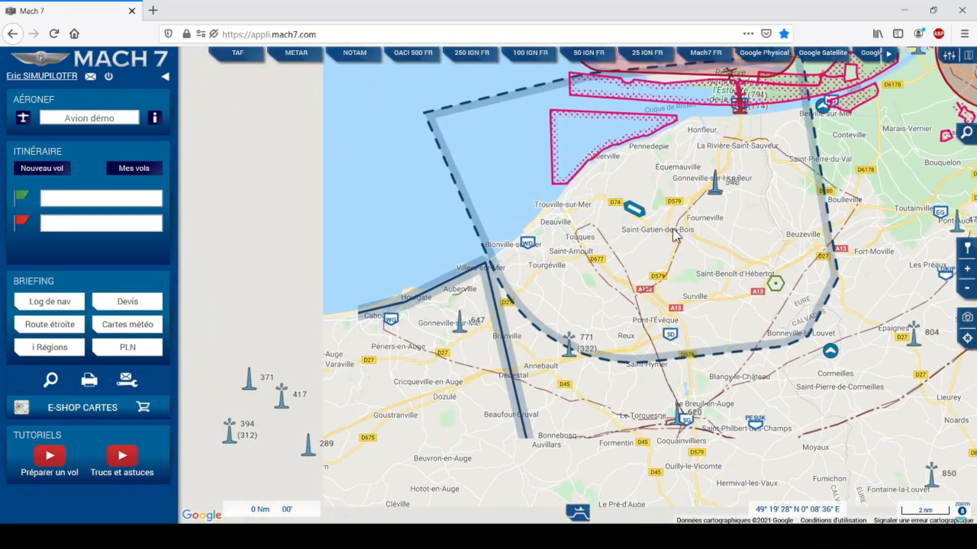
left_click_drag(456, 357, 683, 281)
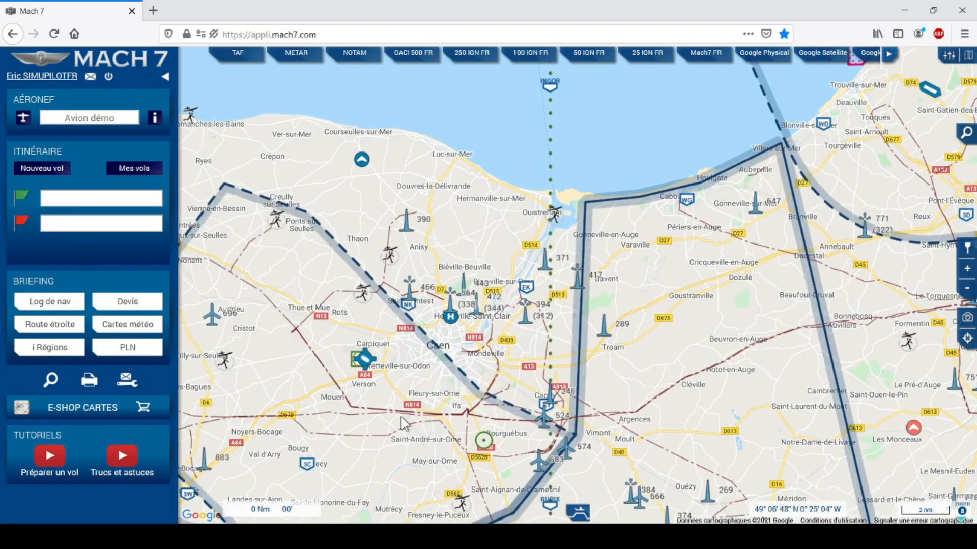
left_click_drag(382, 432, 420, 395)
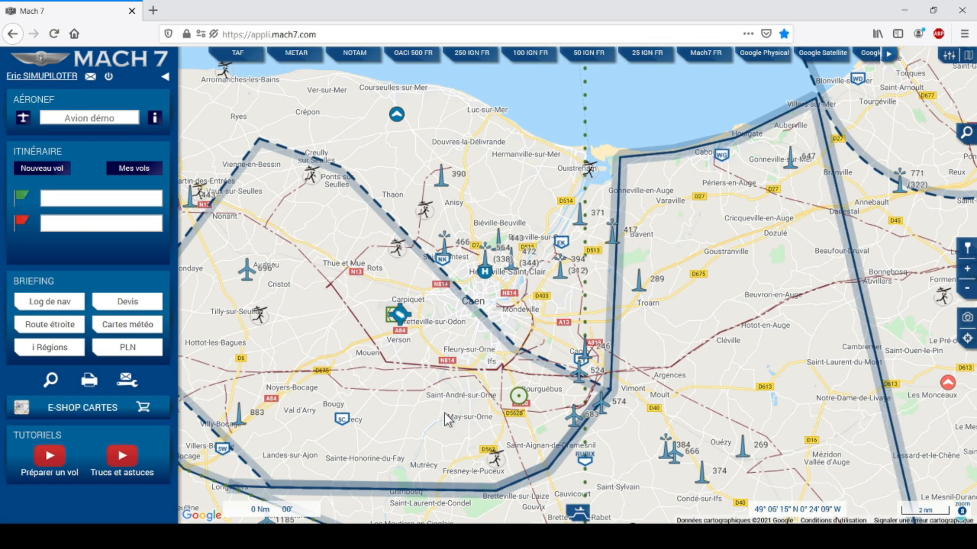
left_click(341, 420)
mouse_move(590, 467)
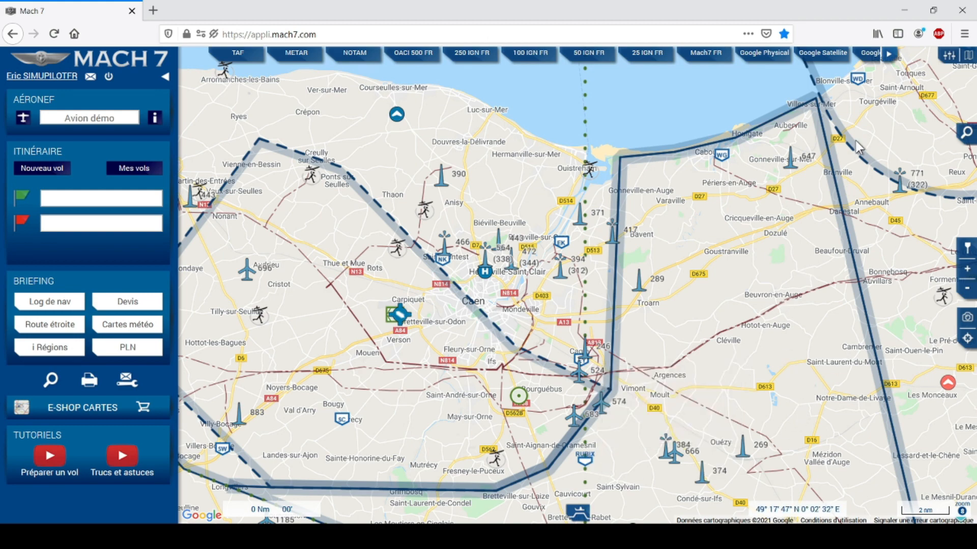
Uncheck 'Points de compte rendu IFR' in Réglages to hide IFR reporting points.
left_click(949, 57)
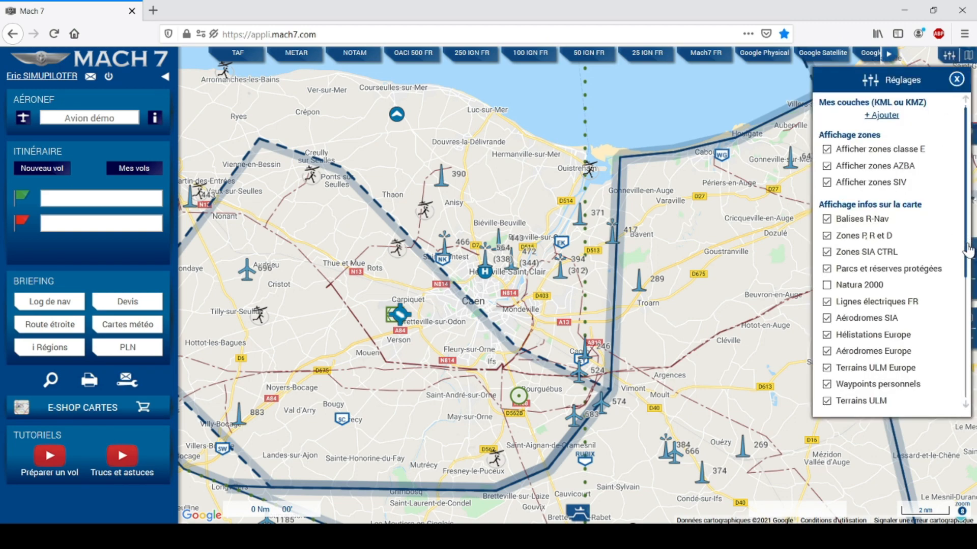
left_click_drag(966, 243, 956, 346)
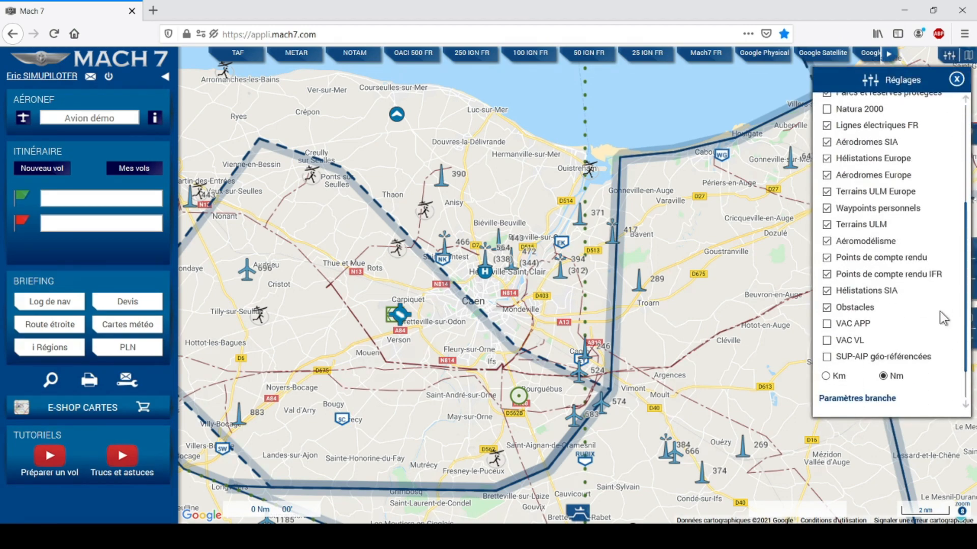
left_click(826, 274)
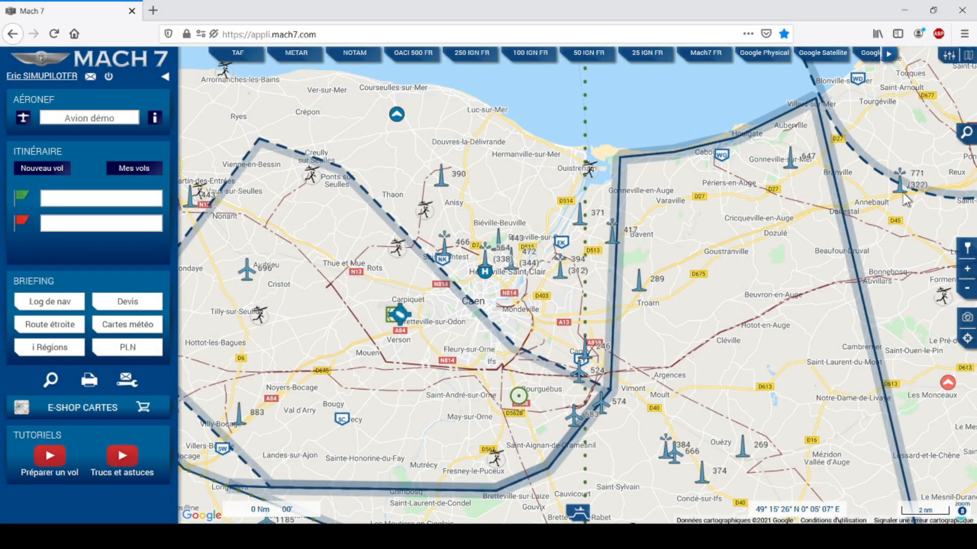
Search for the place 'granville', which locates Granville, Ohio.
left_click(966, 135)
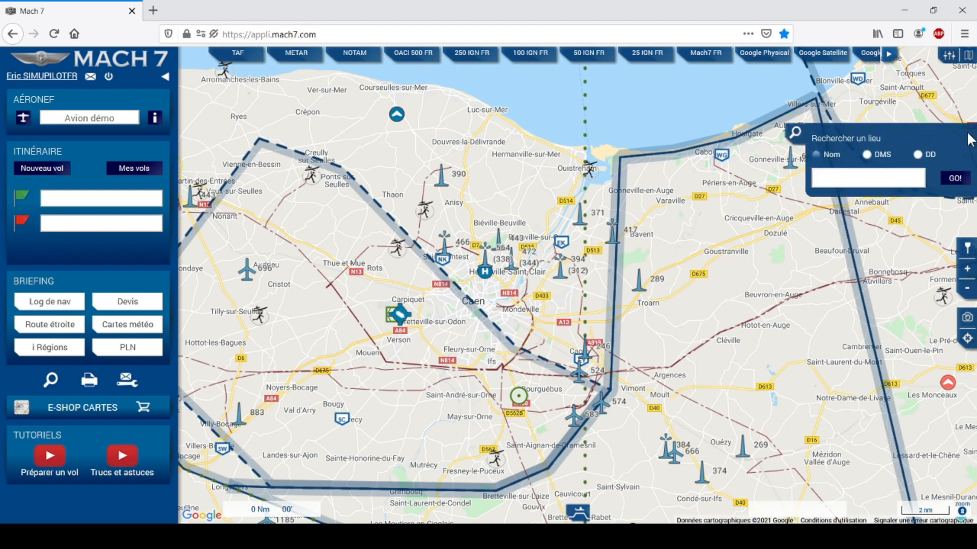
left_click(829, 182)
type("granville")
left_click(955, 178)
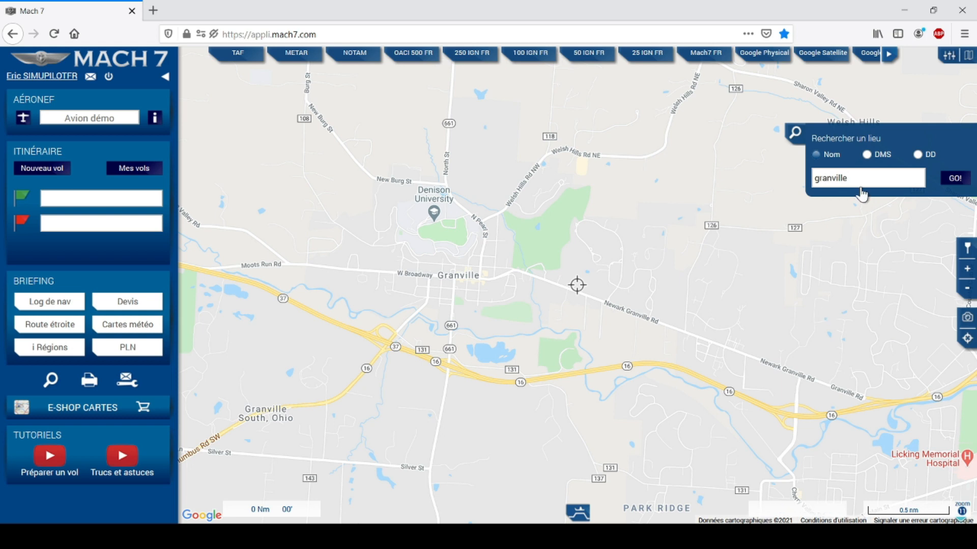
Replace the search text with 'lfrf'.
left_click_drag(863, 182, 813, 185)
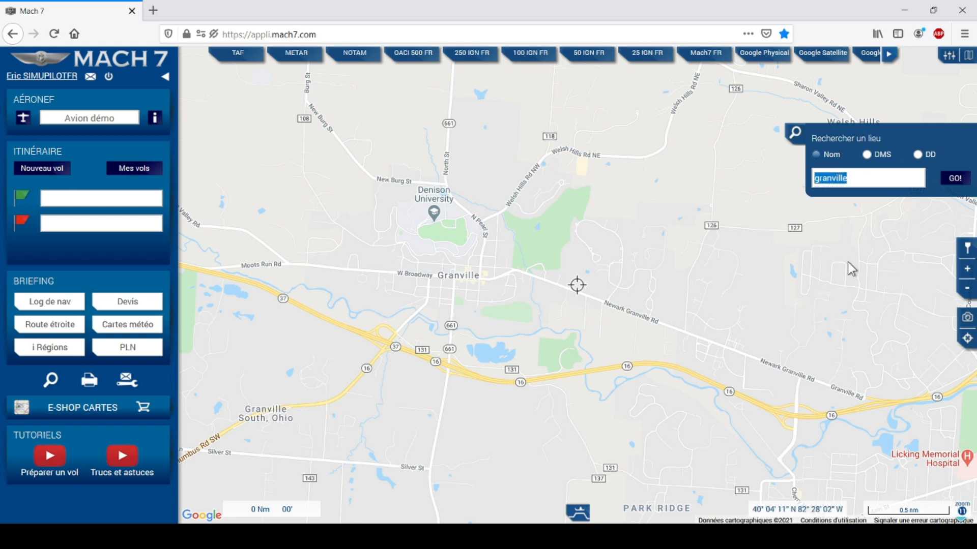
key("BackSpace")
type("lfrf")
Search 'lfrf' for Granville aerodrome, check its coordinates, and zoom out to Mont-Saint-Michel bay.
left_click(960, 180)
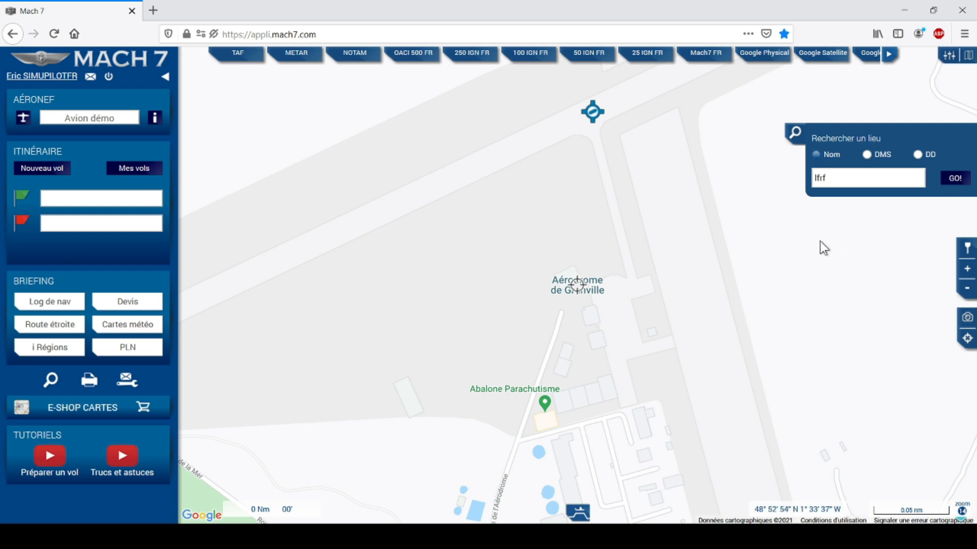
left_click(691, 299)
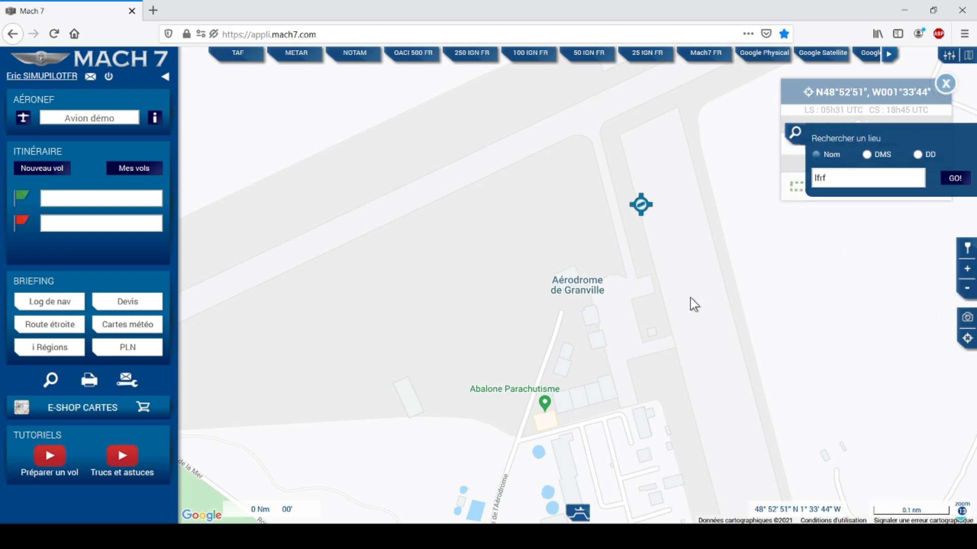
scroll(691, 298, "down", 1)
scroll(728, 305, "down", 1)
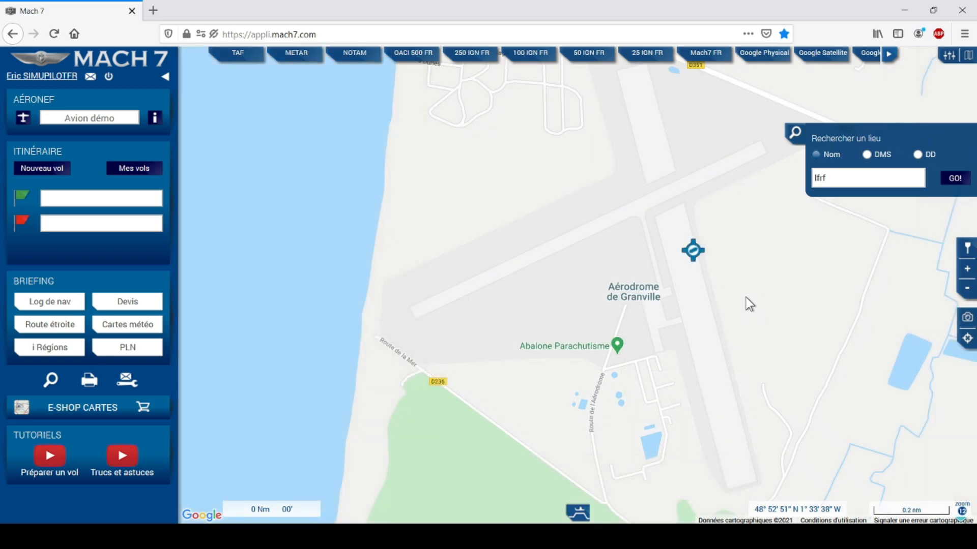
left_click(967, 289)
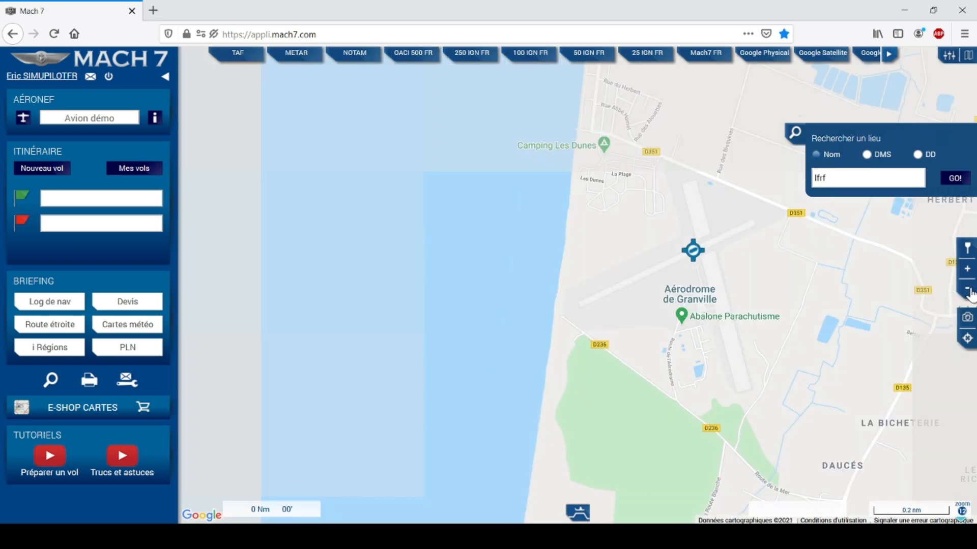
left_click(966, 289)
left_click(967, 289)
left_click(967, 288)
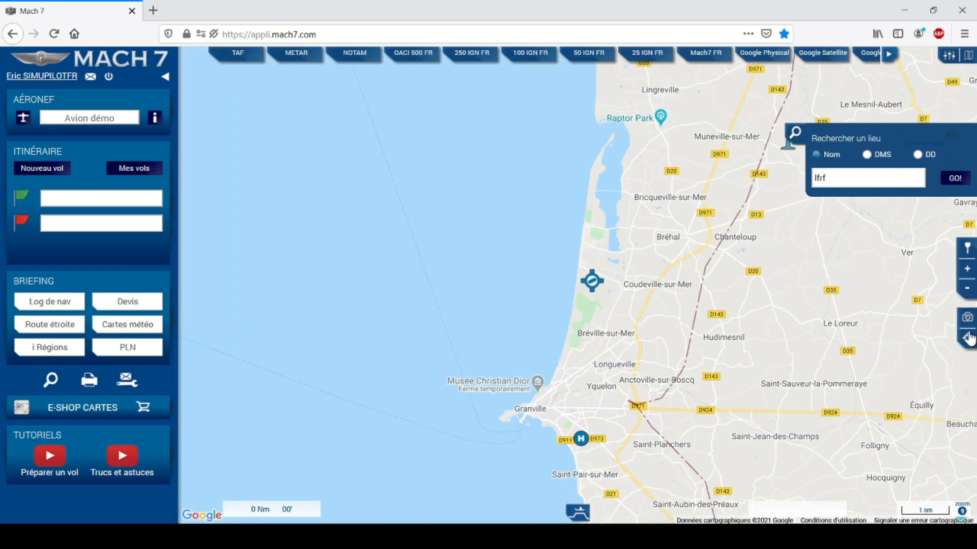
left_click(967, 289)
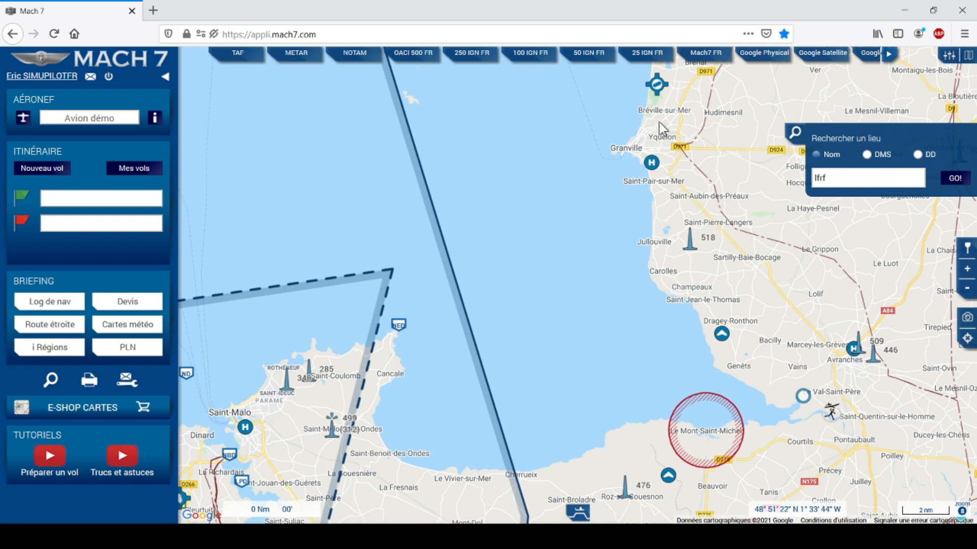
left_click(839, 181)
left_click_drag(838, 177, 812, 180)
Search the map for 'deauville', then replace it with 'gatien' and search again.
key("BackSpace")
type("deauville")
left_click(956, 181)
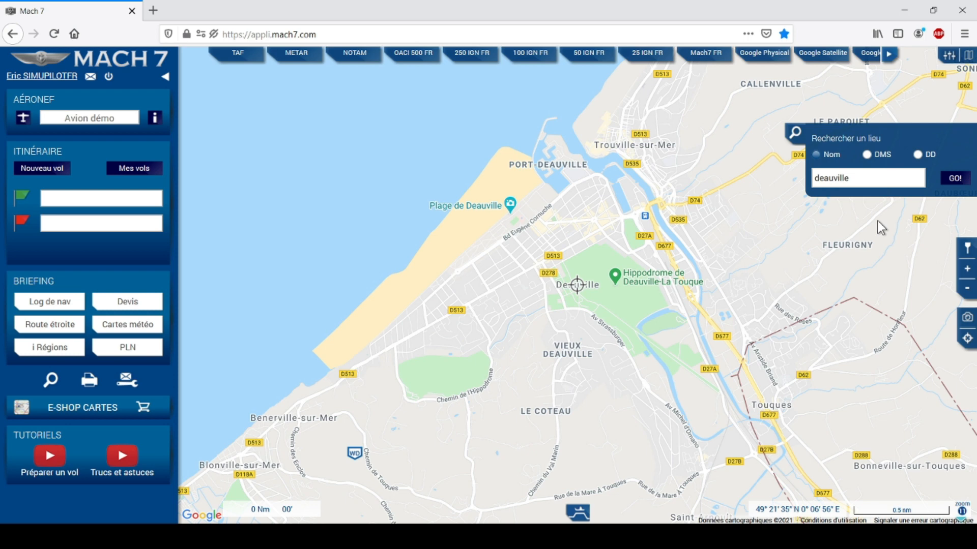
left_click_drag(865, 183, 813, 181)
type("gatien")
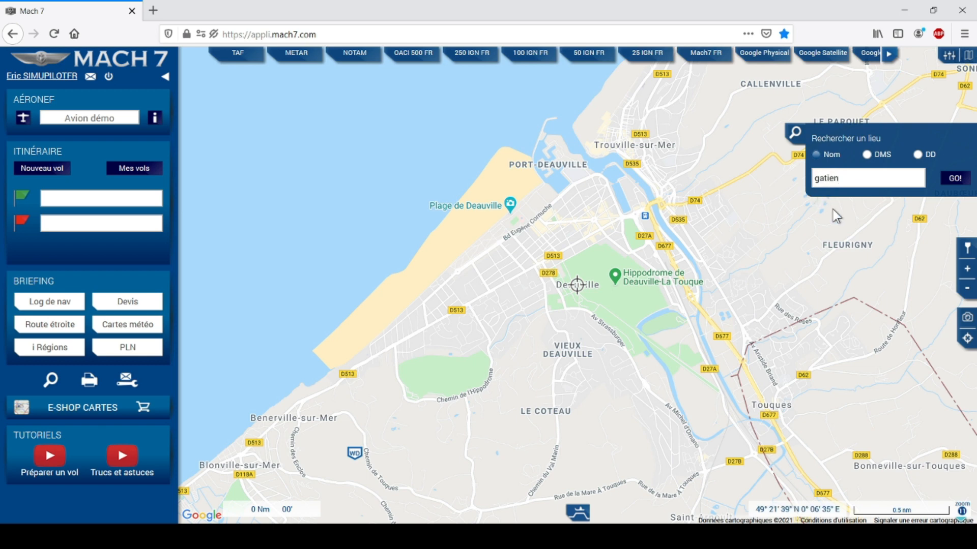
left_click(955, 178)
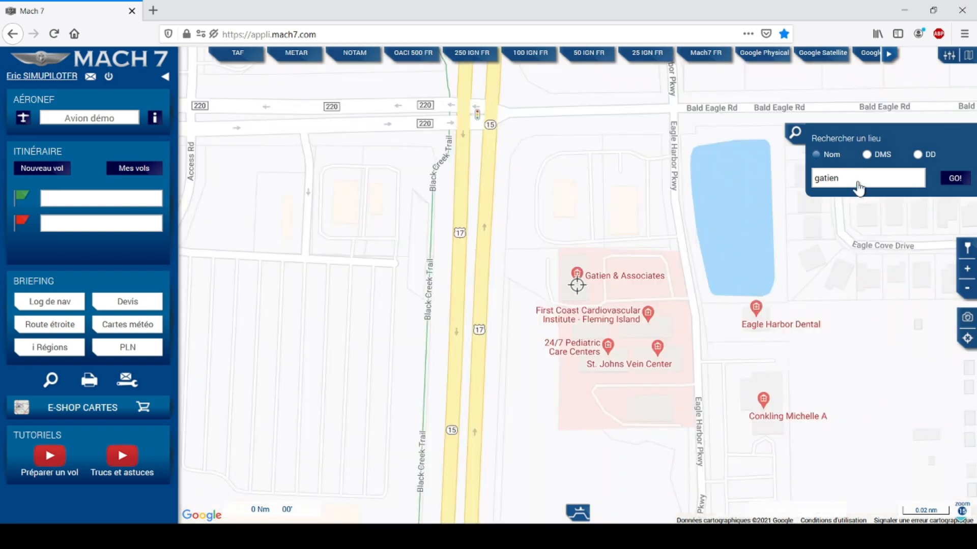
Search 'saint-gatien' to centre on Saint-Gatien-des-Bois, then clear the search field.
left_click_drag(858, 182, 801, 183)
type("saint-gatien")
key("Return")
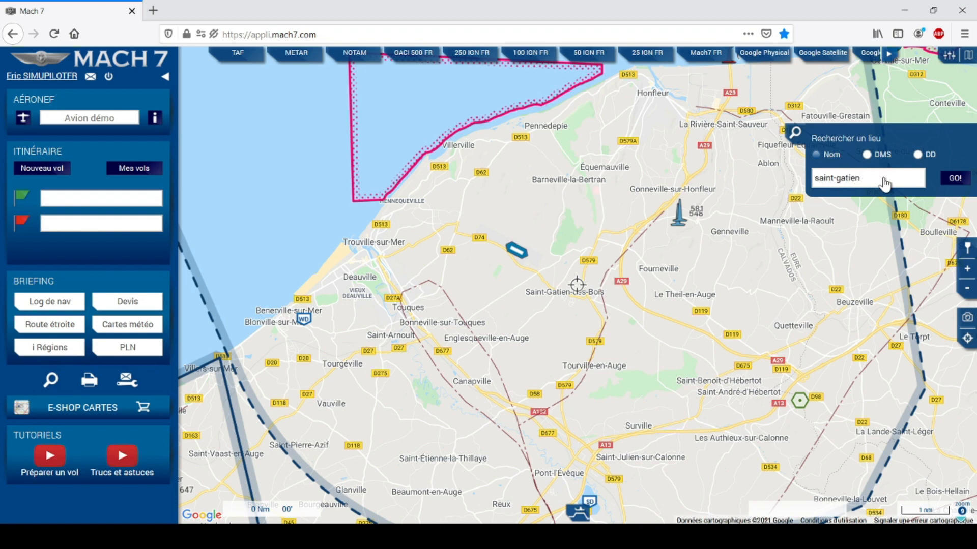
left_click_drag(885, 184, 810, 184)
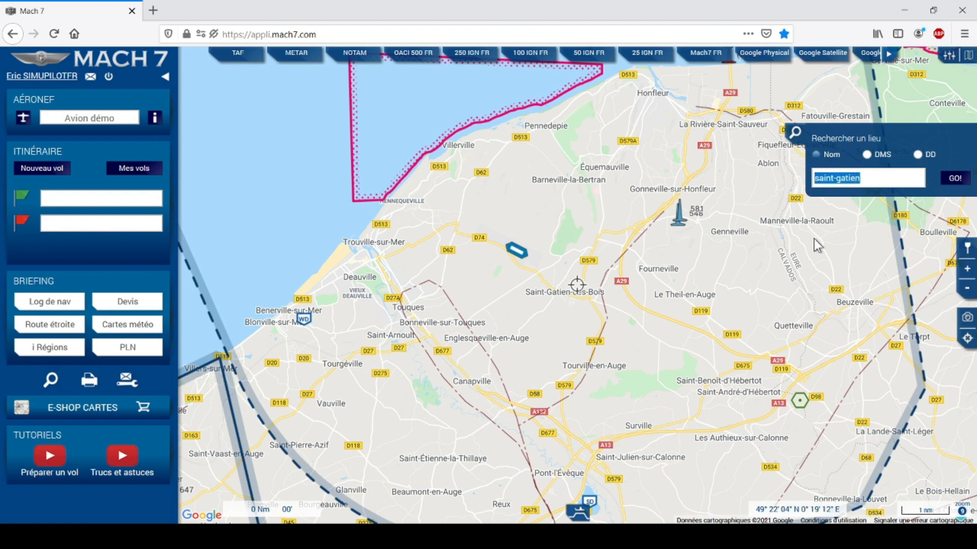
key("BackSpace")
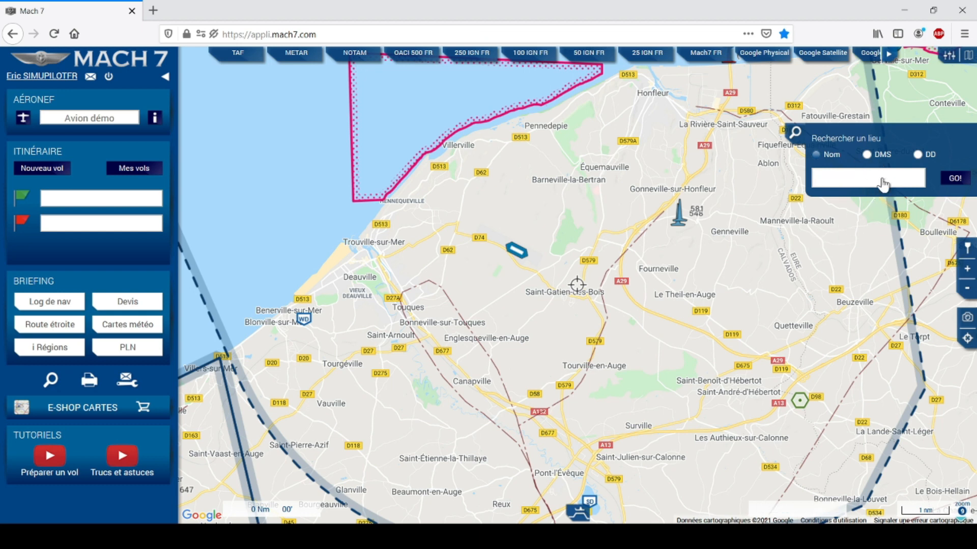
left_click(866, 155)
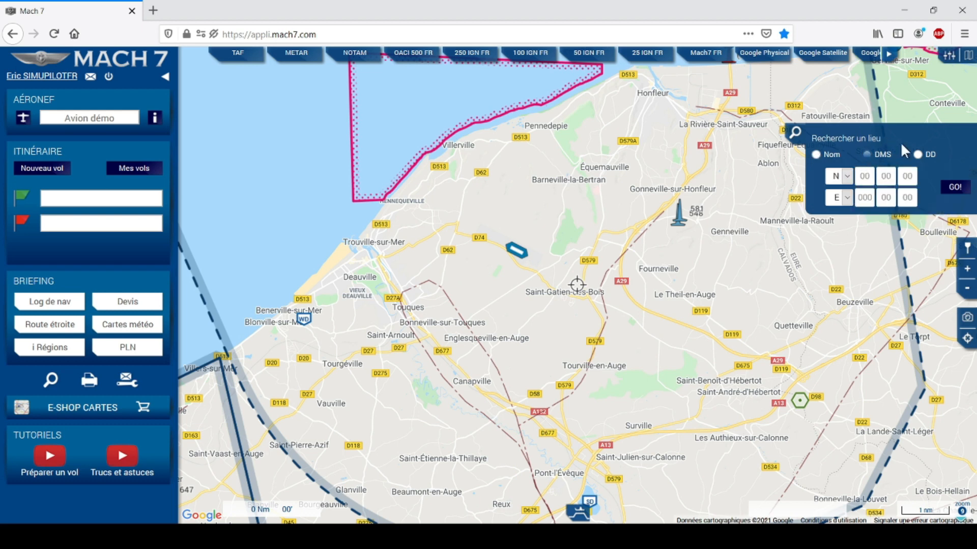
left_click(918, 155)
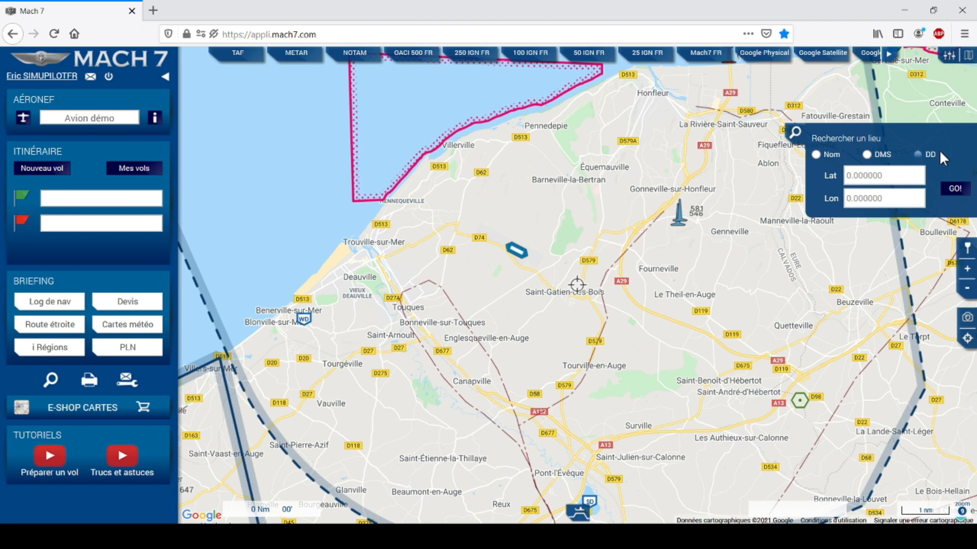
left_click(816, 155)
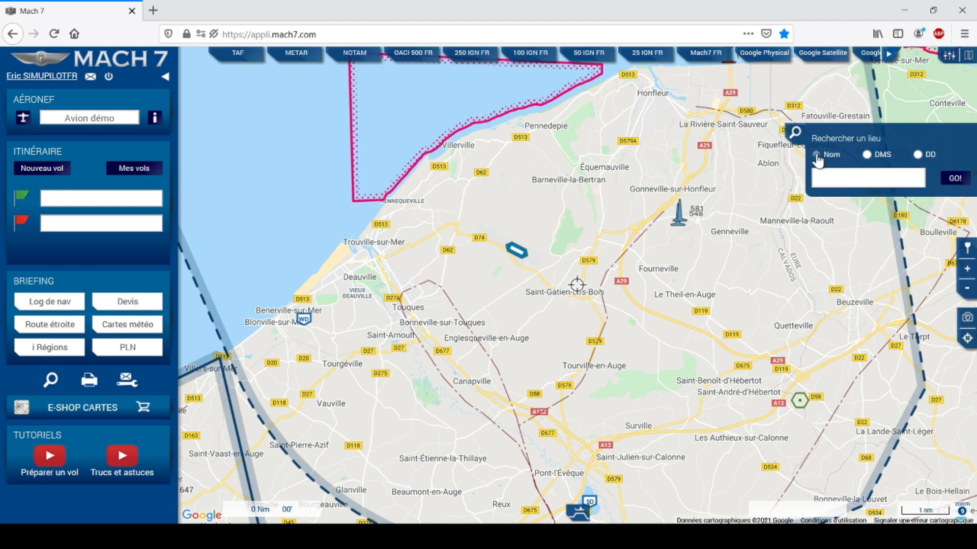
left_click(844, 184)
Search the map for 'lfrd', then for 'dinard'.
type("lfrd")
key("Return")
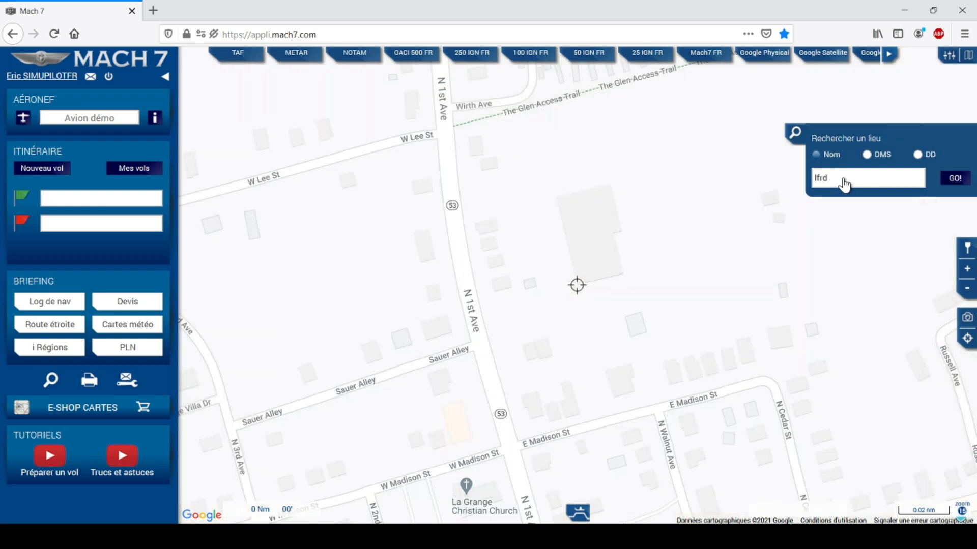
key("BackSpace")
key("BackSpace")
key("BackSpace")
key("BackSpace")
type("dinard")
left_click(953, 179)
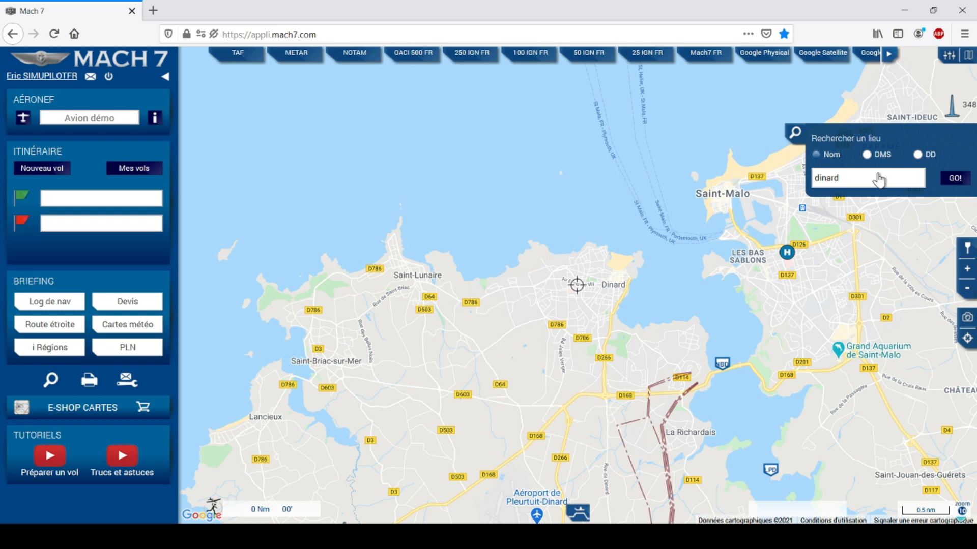
Search 'caen' to centre the map on Caen, then collapse the place search panel.
left_click_drag(866, 181, 803, 185)
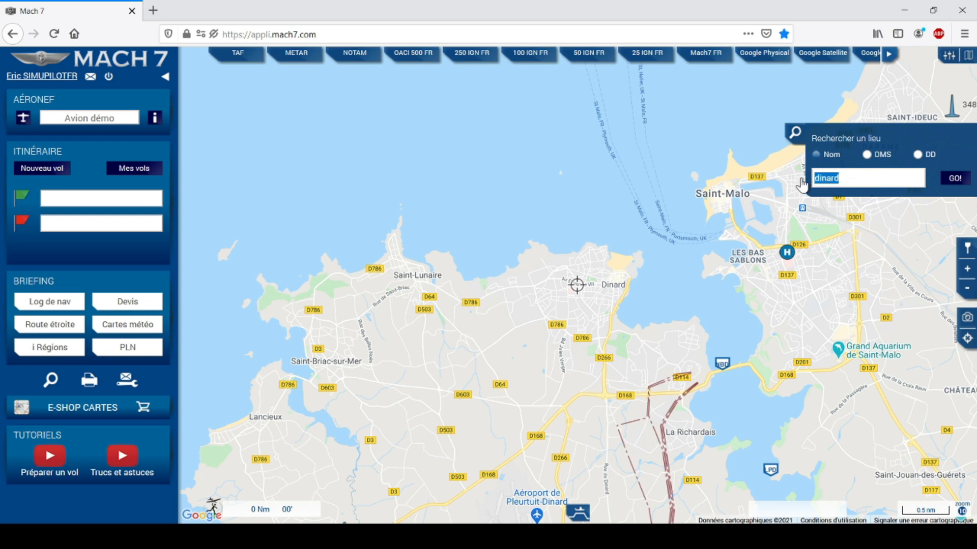
type("caen")
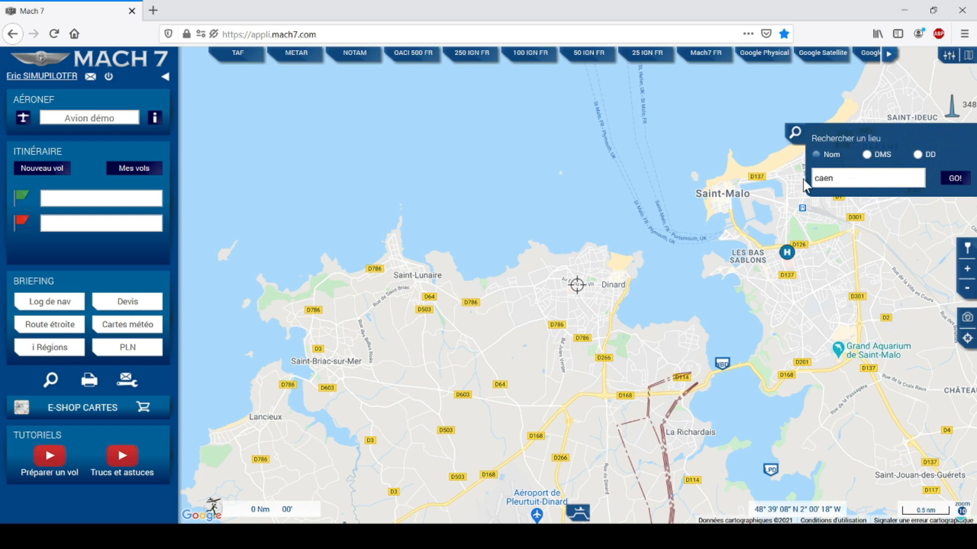
left_click(950, 181)
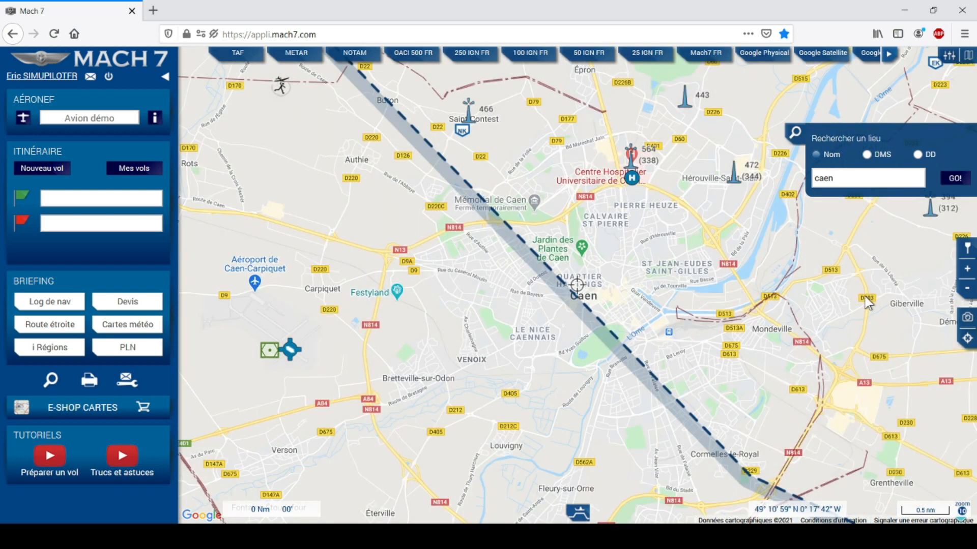
left_click(290, 351)
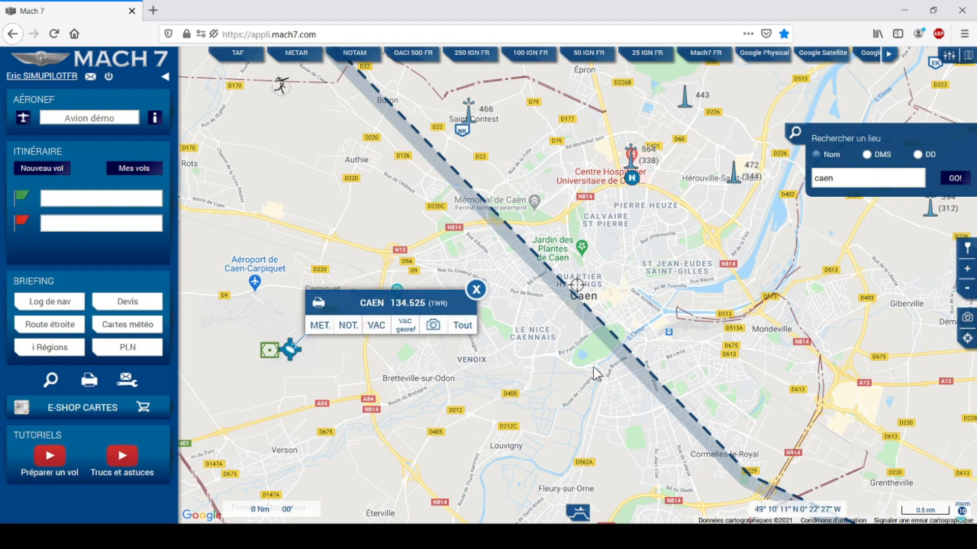
left_click(794, 135)
left_click(966, 135)
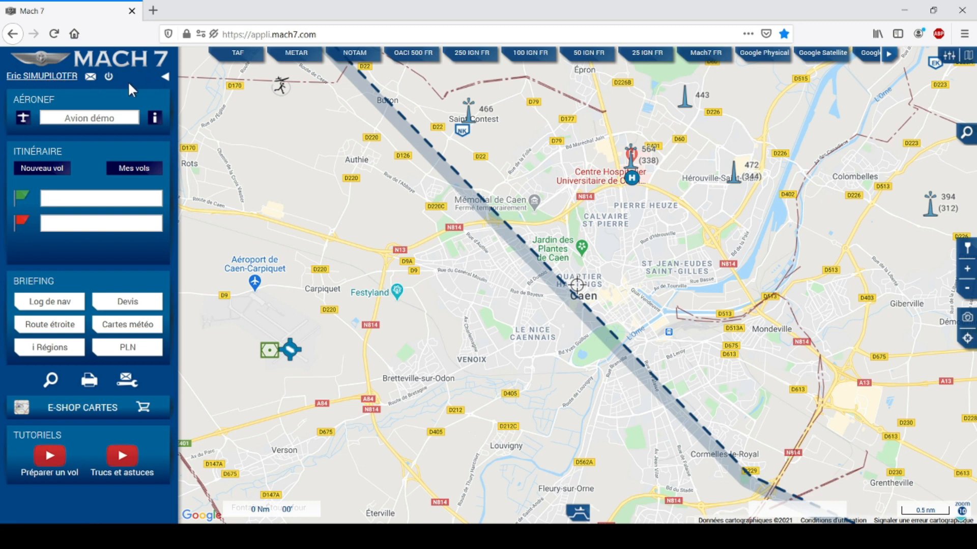
left_click(91, 79)
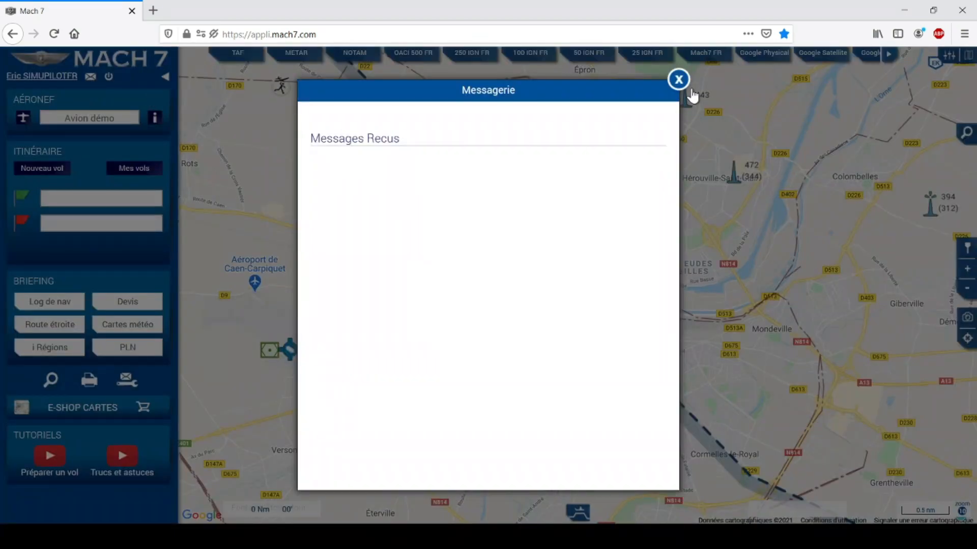
left_click(680, 80)
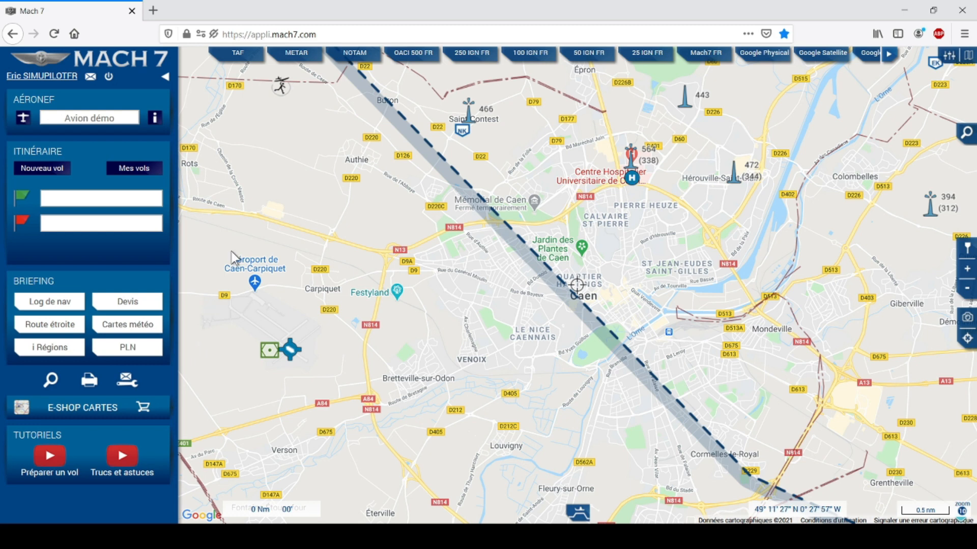
left_click(165, 78)
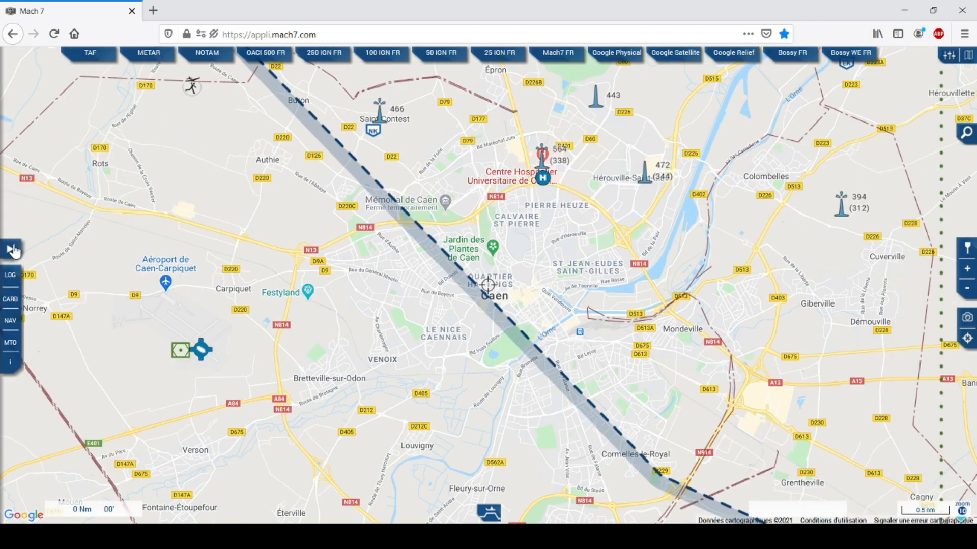
left_click(9, 251)
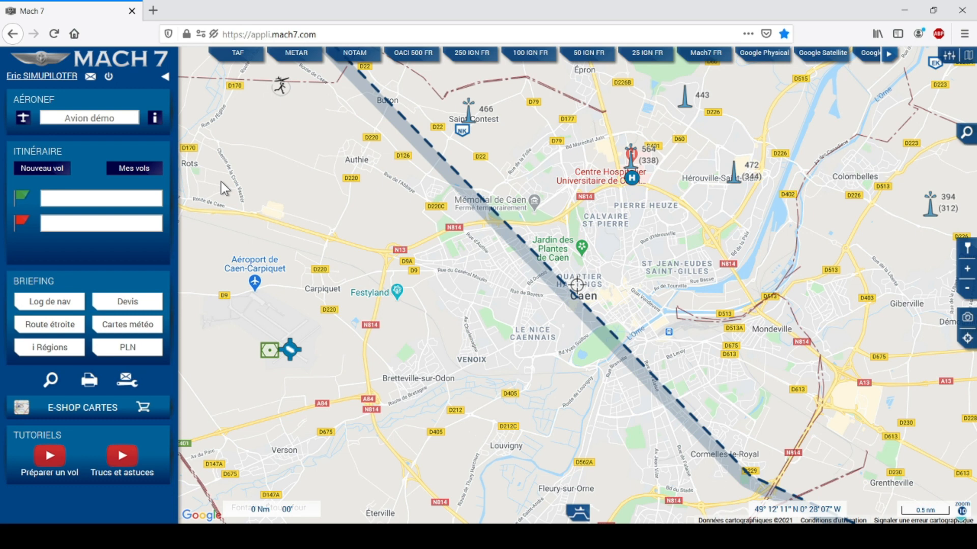
left_click(167, 78)
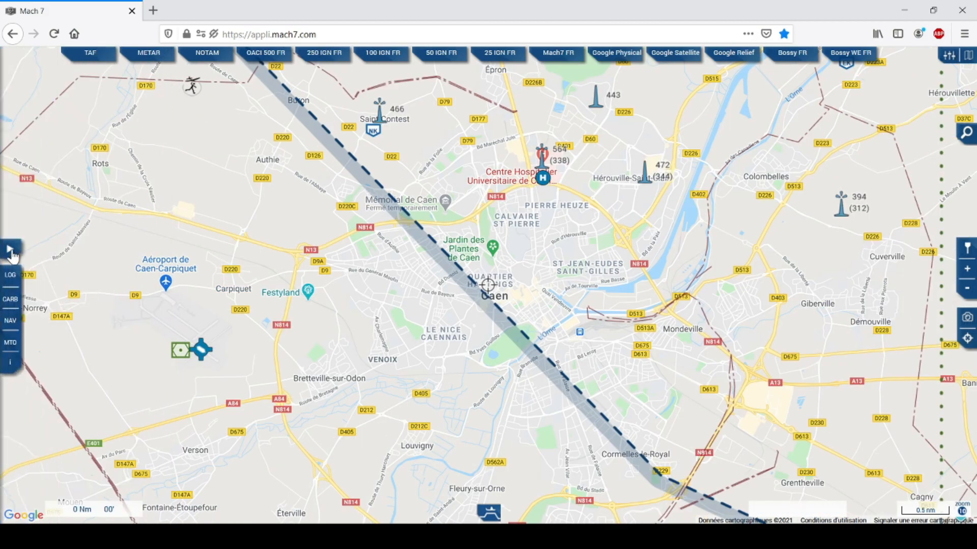
left_click(10, 250)
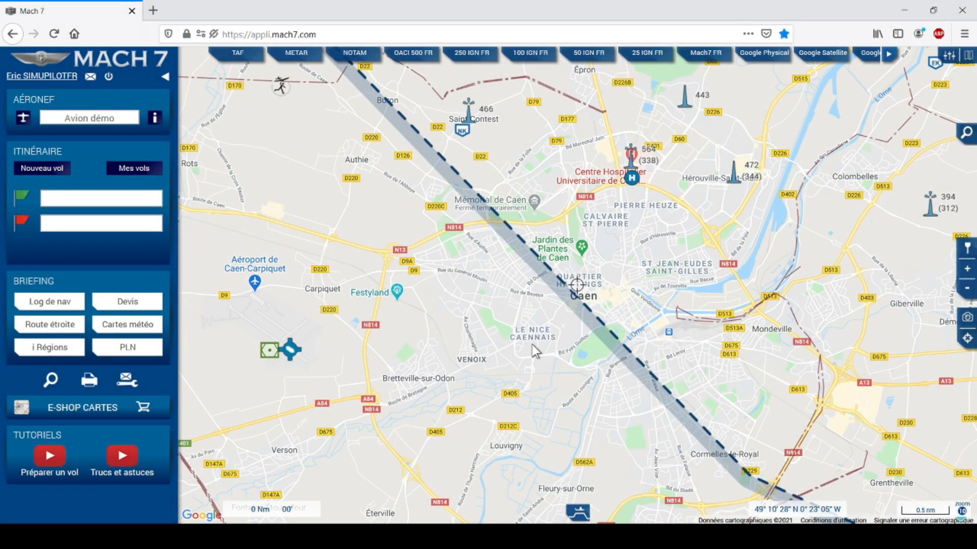
Check the NK reporting point details, then zoom in and centre on Caen-Carpiquet airport.
left_click_drag(441, 333, 483, 303)
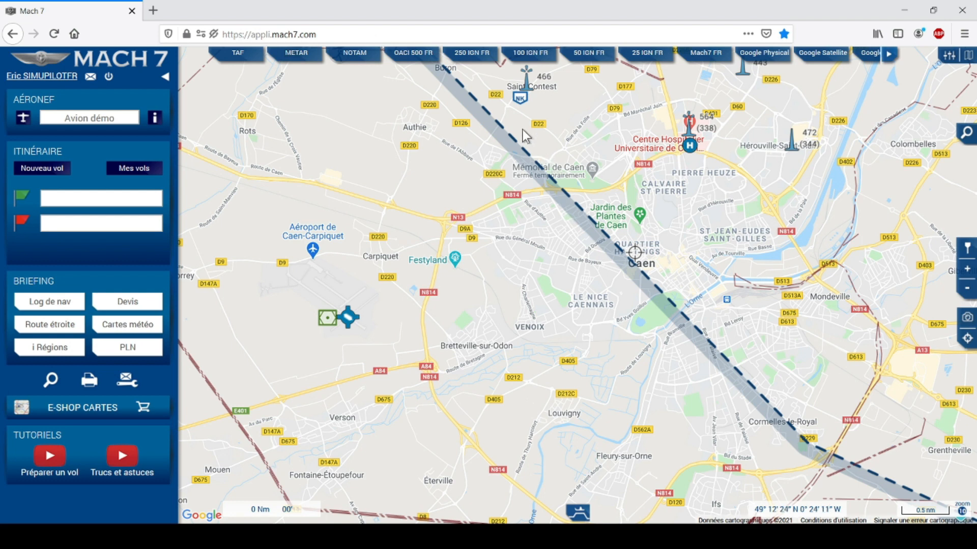
left_click(522, 102)
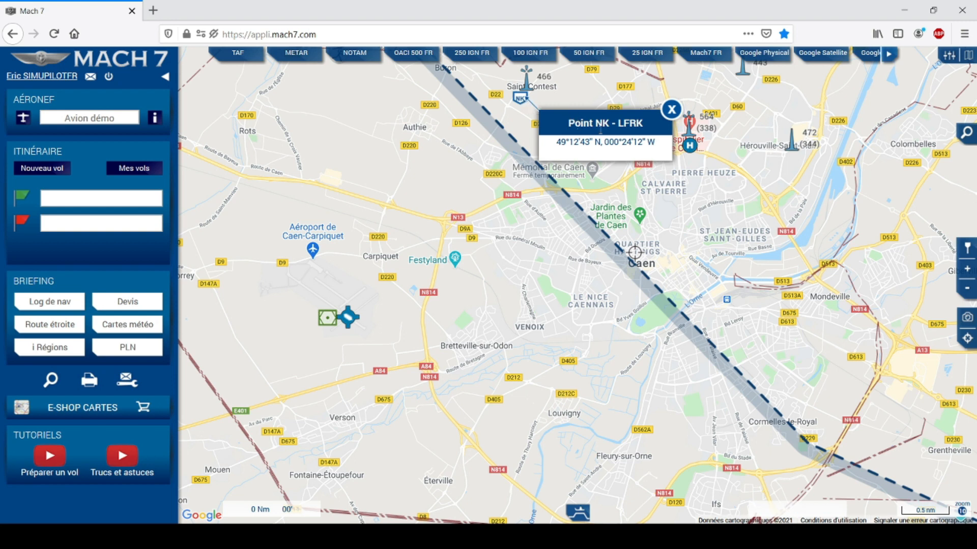
left_click(672, 108)
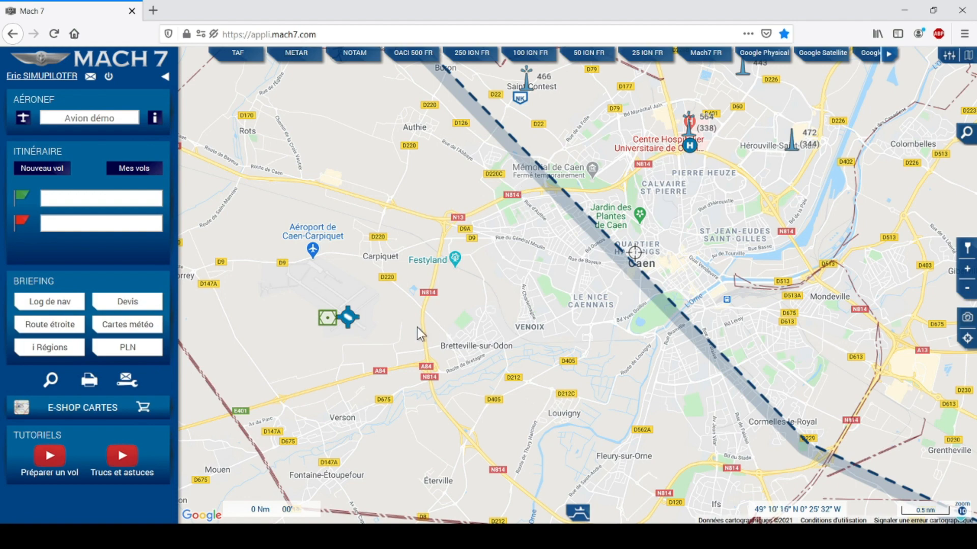
scroll(411, 352, "up", 1)
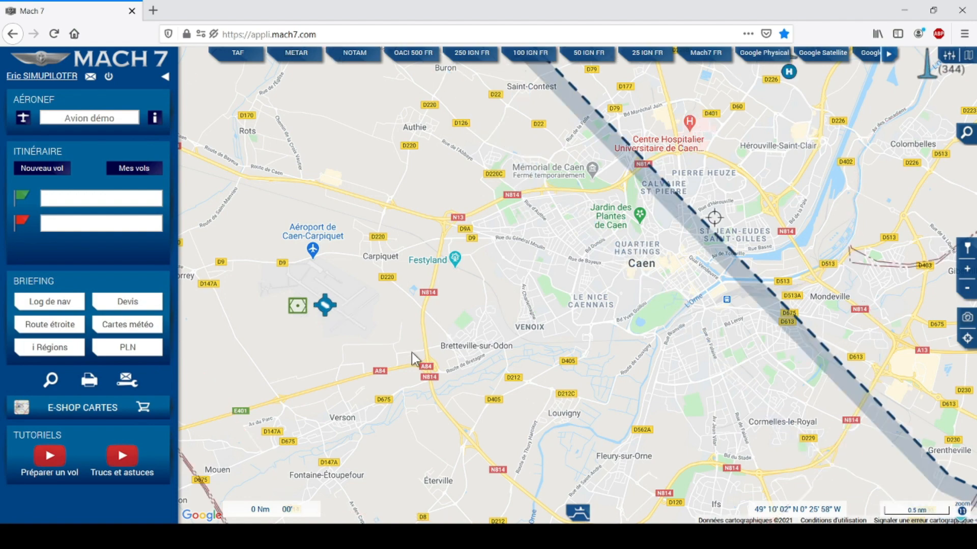
left_click_drag(368, 345, 529, 335)
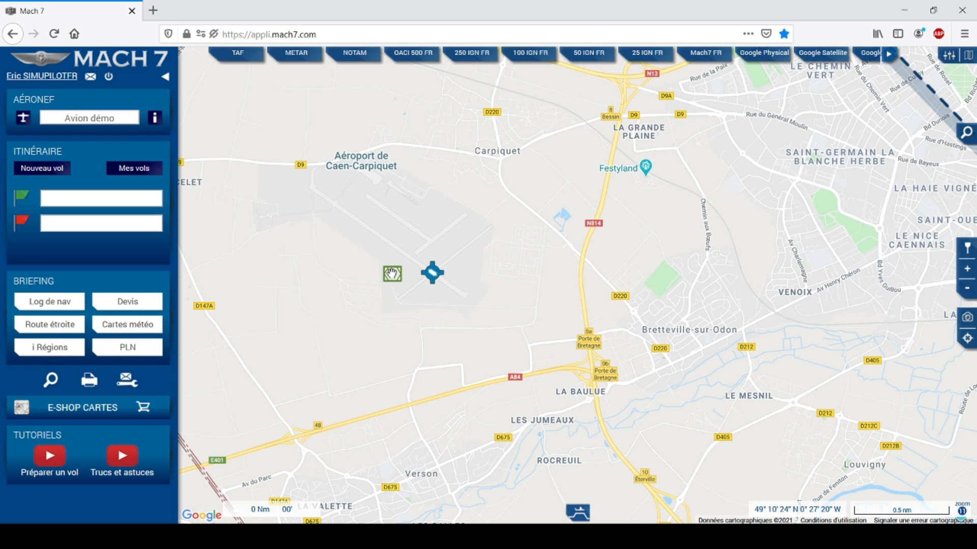
Check the CAN VOR-DME frequency, then open the Caen airfield card showing tower 134.525.
left_click(391, 274)
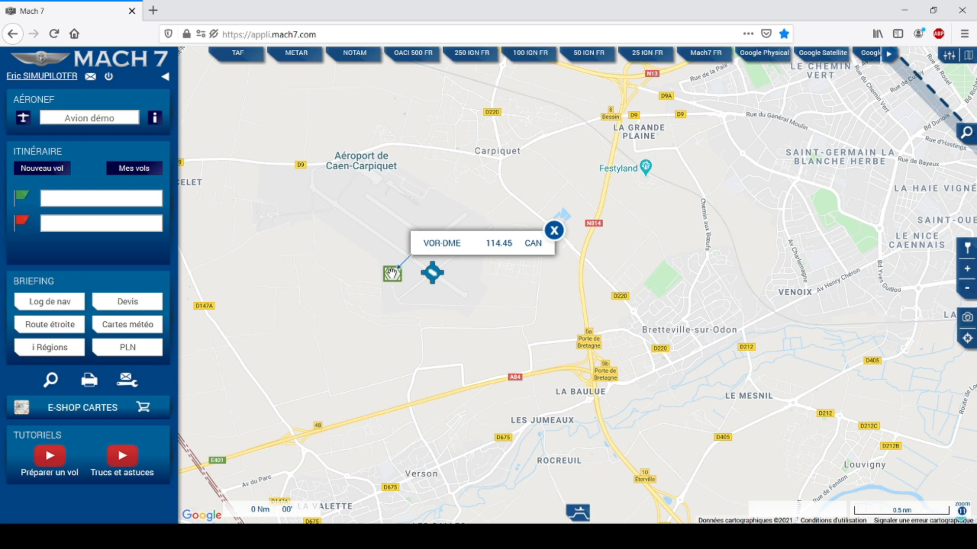
left_click(554, 232)
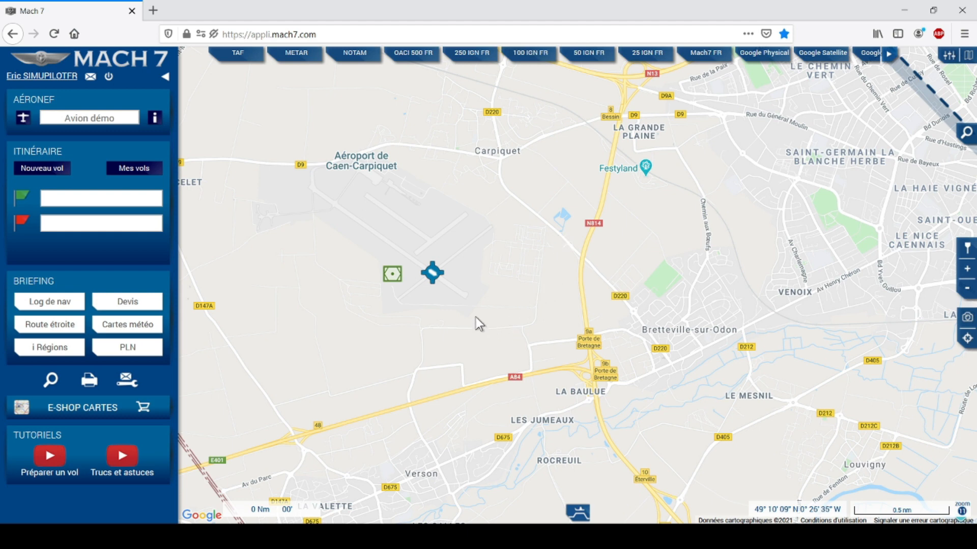
left_click(432, 275)
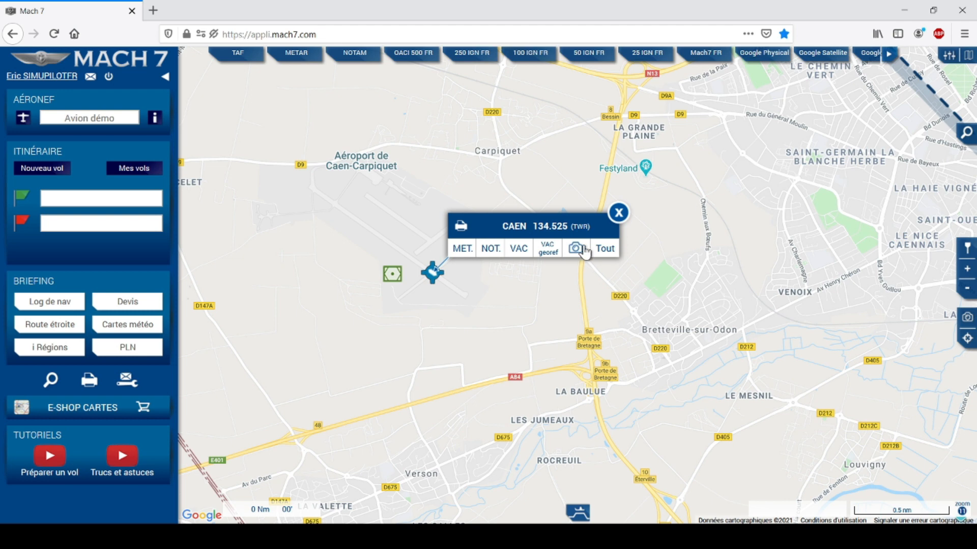
Review Caen's METAR and NOTAMs, then open the LFRK visual approach chart.
left_click(462, 249)
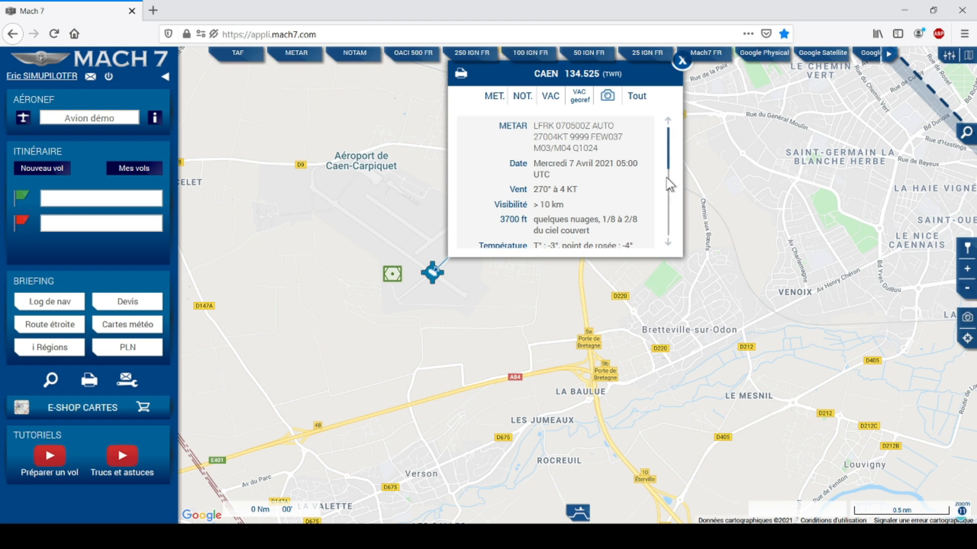
mouse_move(669, 163)
left_mouse_down()
mouse_move(670, 243)
mouse_move(664, 127)
mouse_move(664, 235)
mouse_move(665, 146)
left_mouse_up()
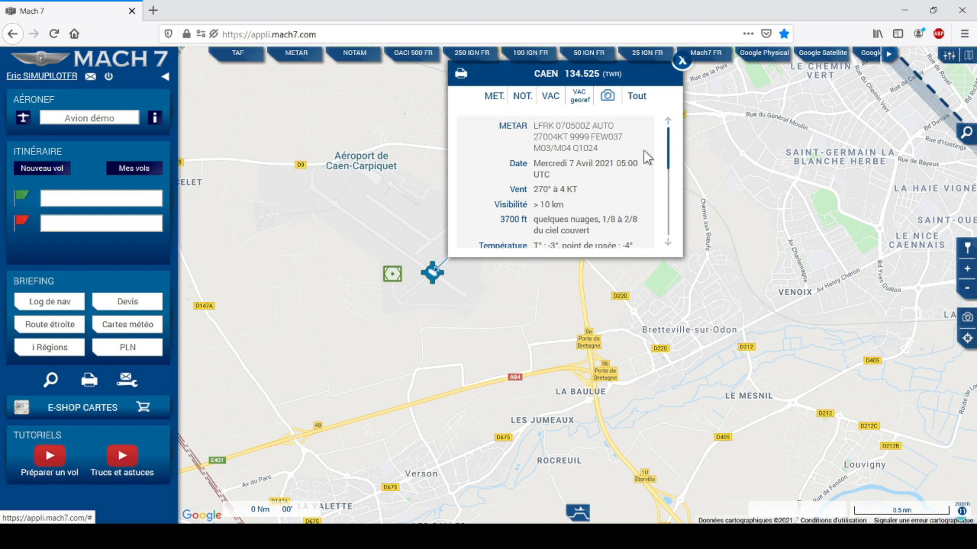
left_click(520, 97)
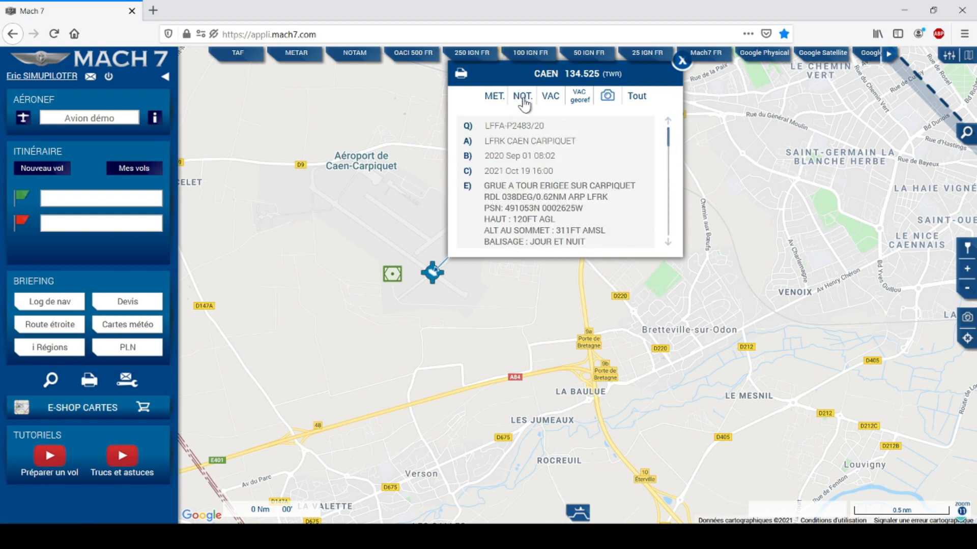
left_click_drag(668, 144, 667, 104)
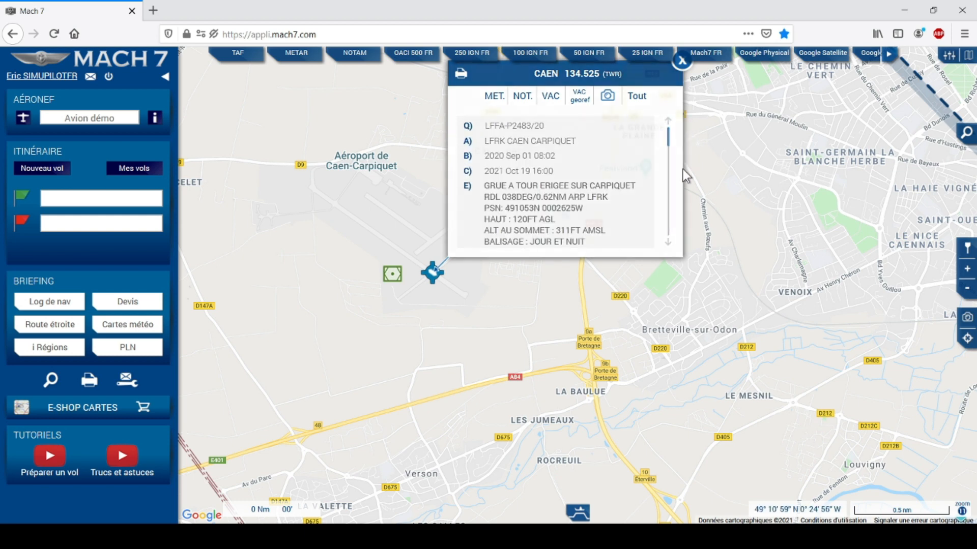
left_click(552, 97)
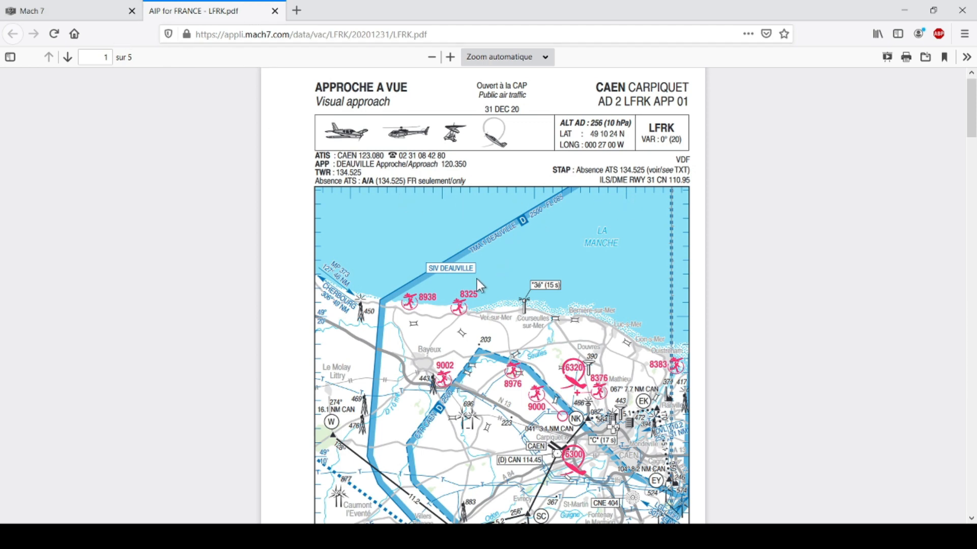
Read through the LFRK.pdf chart to page 4, then close the PDF tab.
scroll(476, 279, "down", 2)
scroll(476, 279, "down", 5)
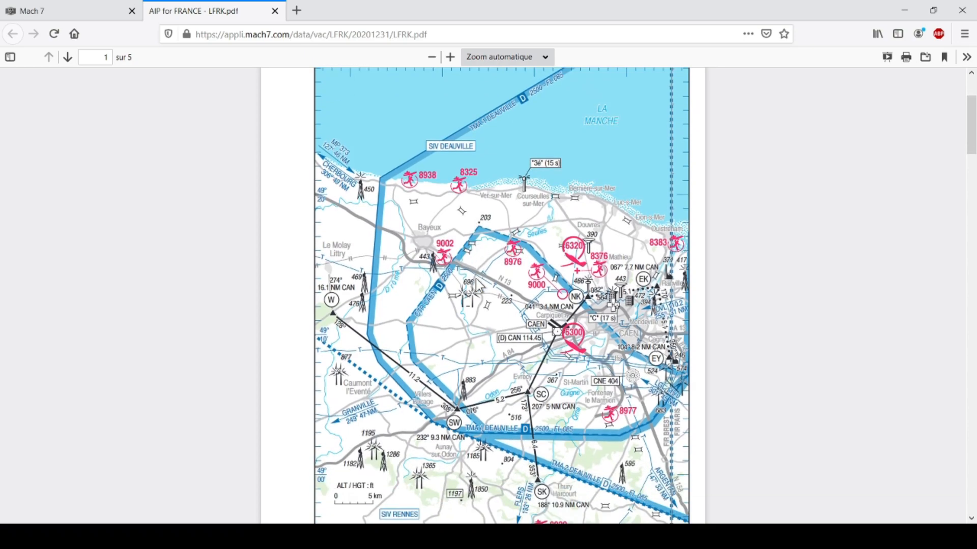
scroll(475, 279, "down", 10)
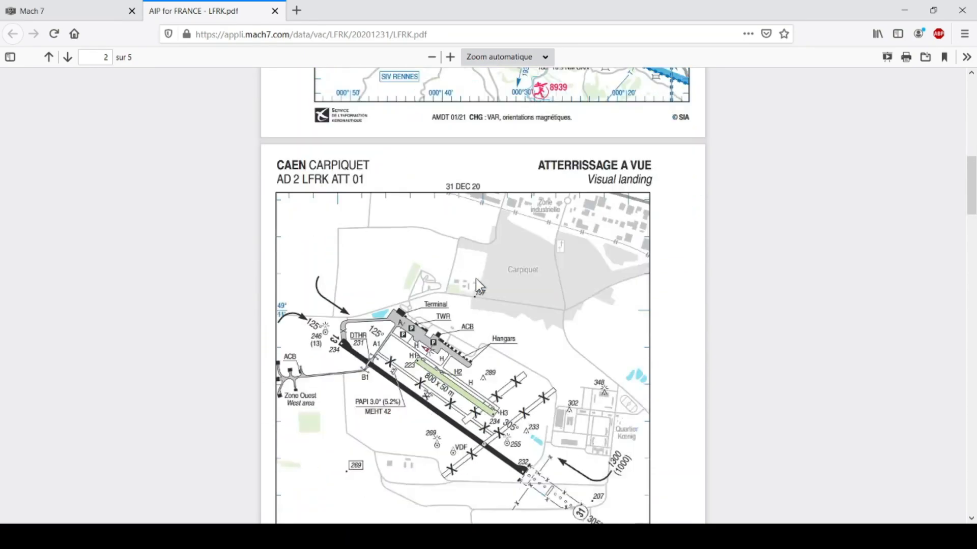
scroll(475, 279, "down", 15)
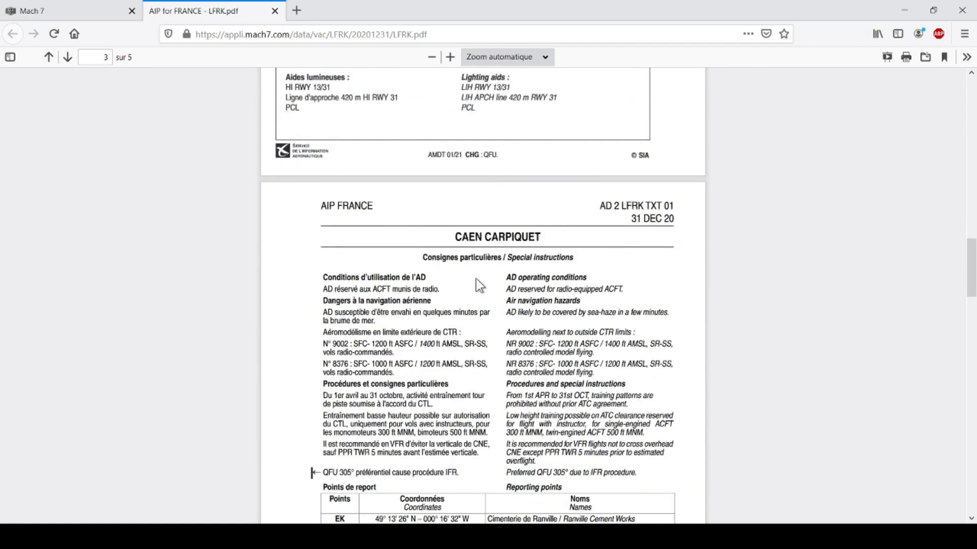
scroll(475, 279, "down", 4)
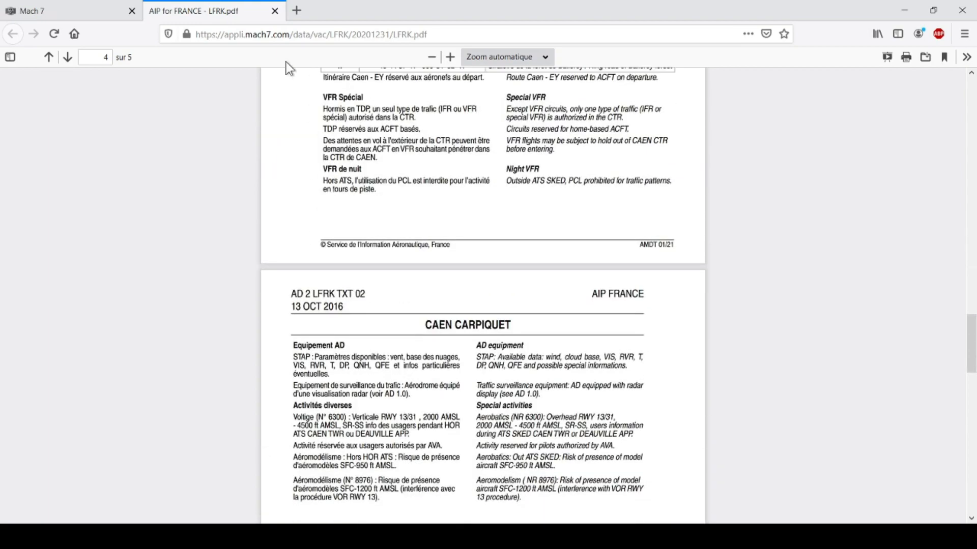
left_click(274, 12)
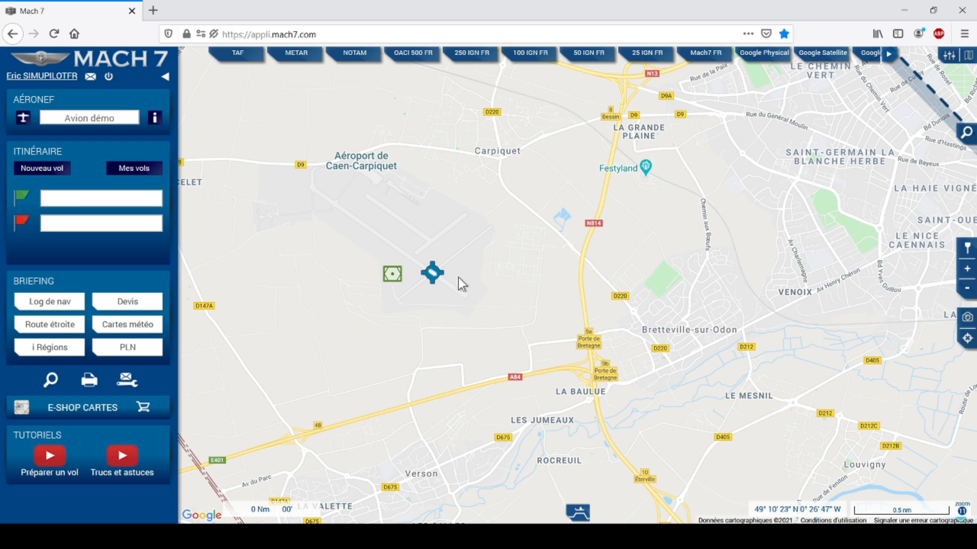
Overlay the georeferenced Caen VAC chart on the map, pan around, then remove the overlay.
left_click(433, 275)
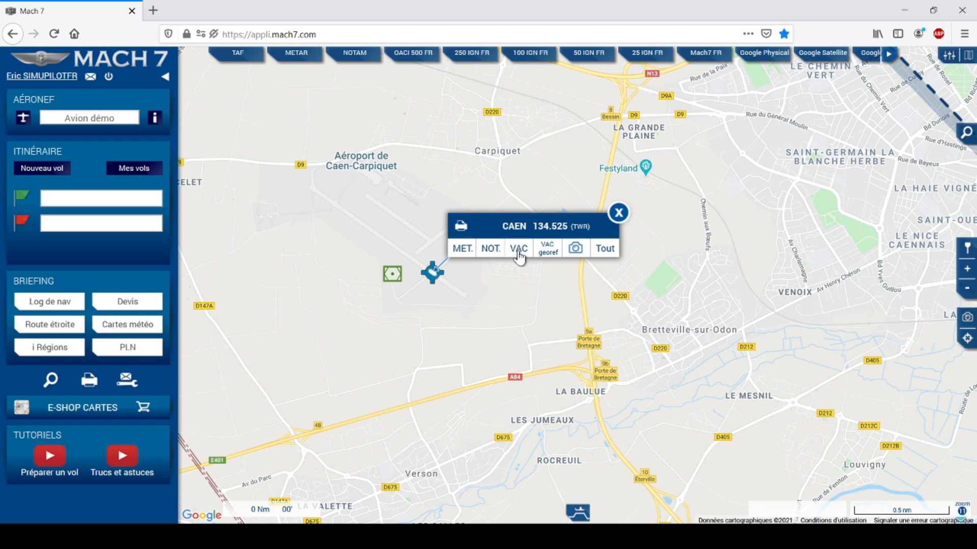
left_click(554, 251)
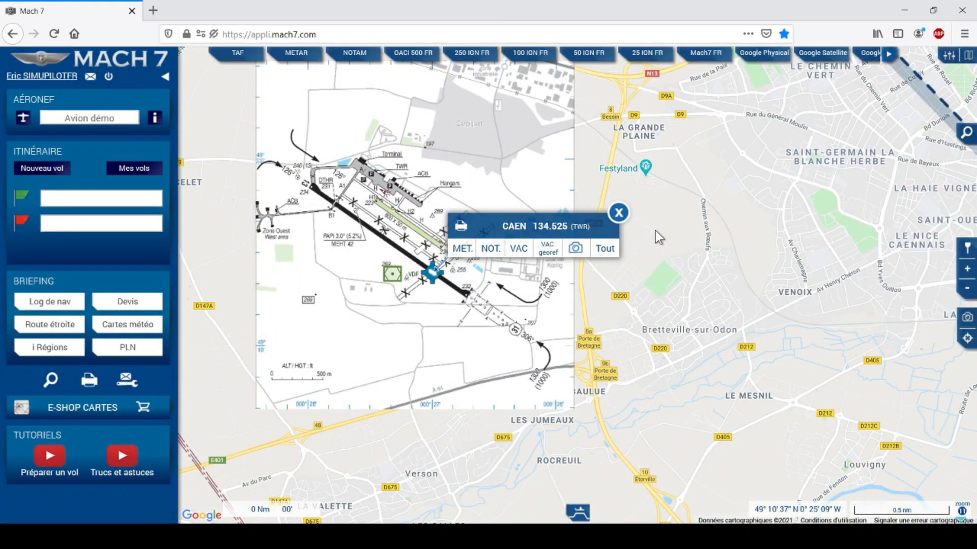
left_click(619, 214)
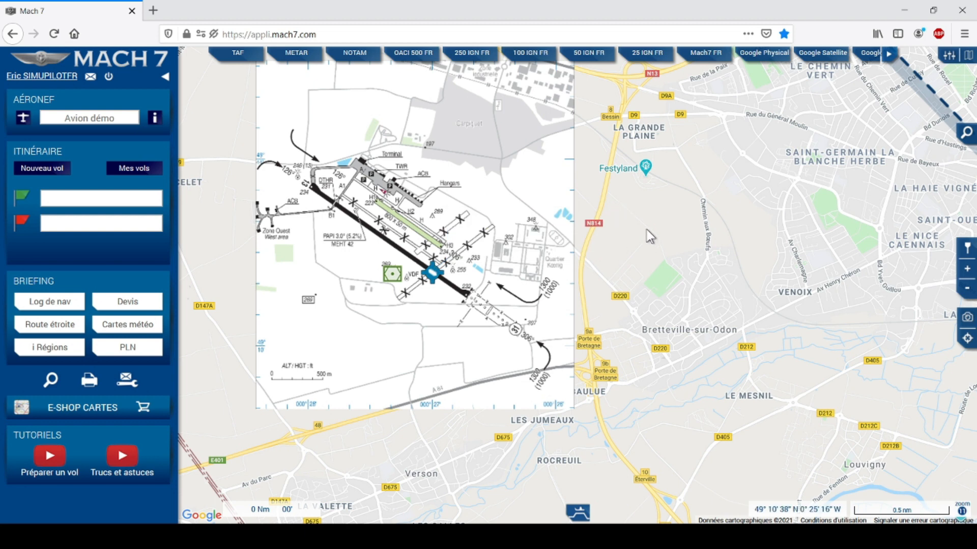
left_click_drag(655, 233, 747, 287)
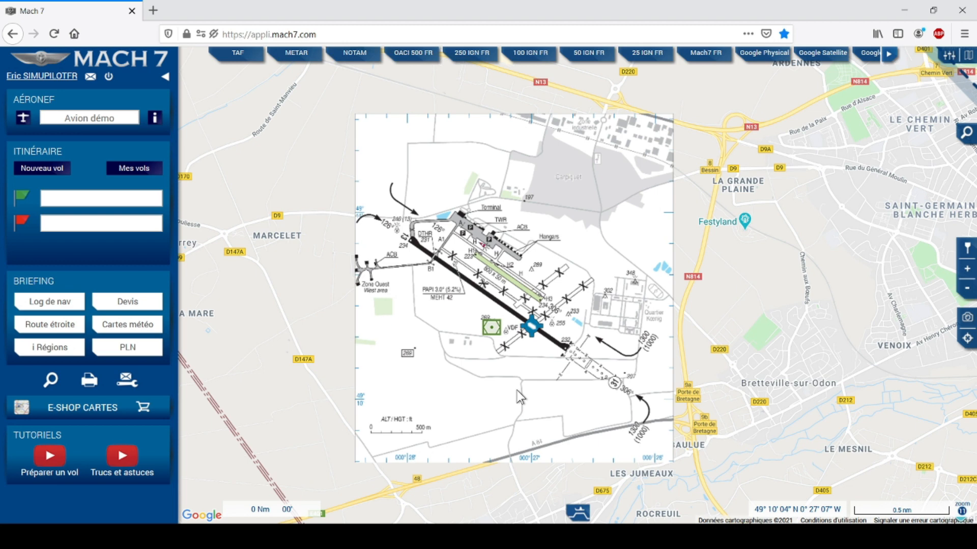
left_click(528, 329)
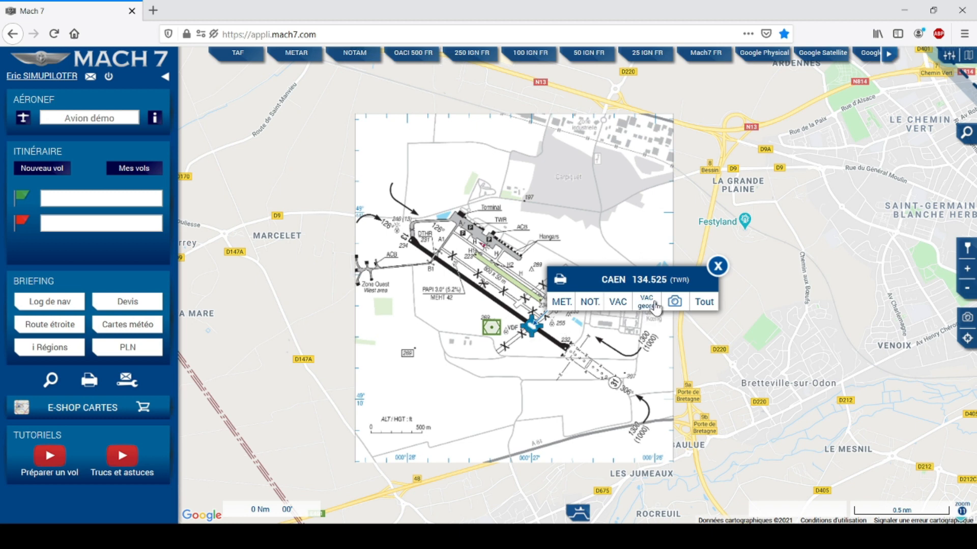
left_click(653, 305)
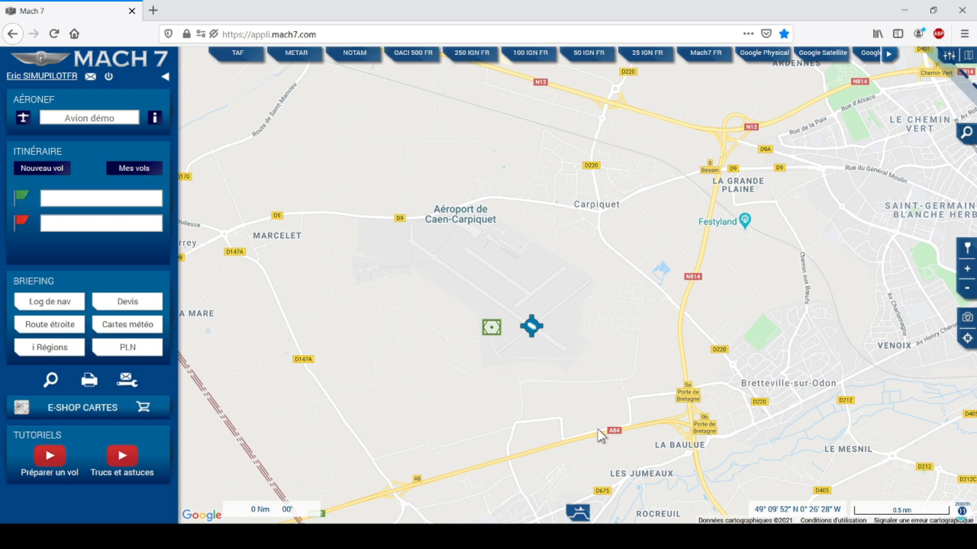
left_click(532, 330)
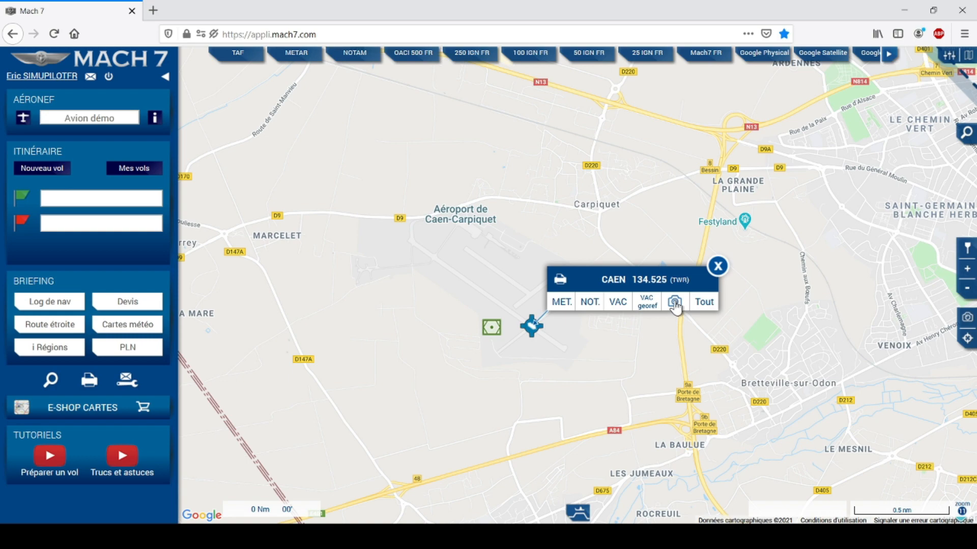
left_click(674, 303)
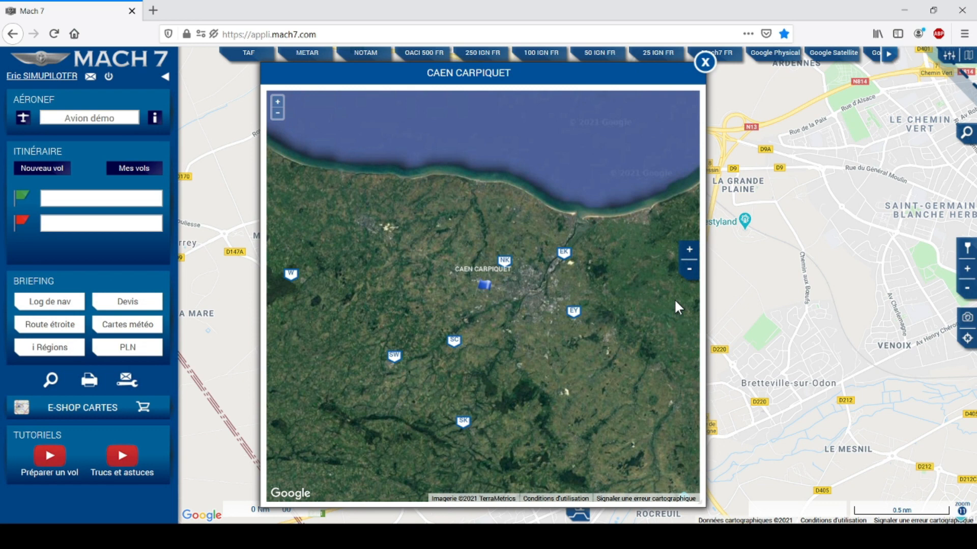
left_click(688, 252)
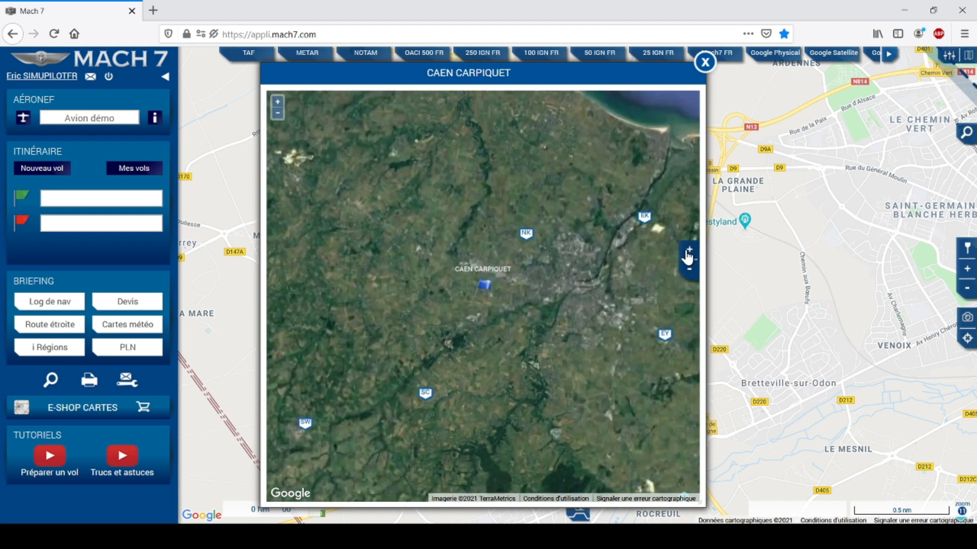
left_click(688, 252)
left_click(689, 251)
left_click(688, 252)
left_click(688, 251)
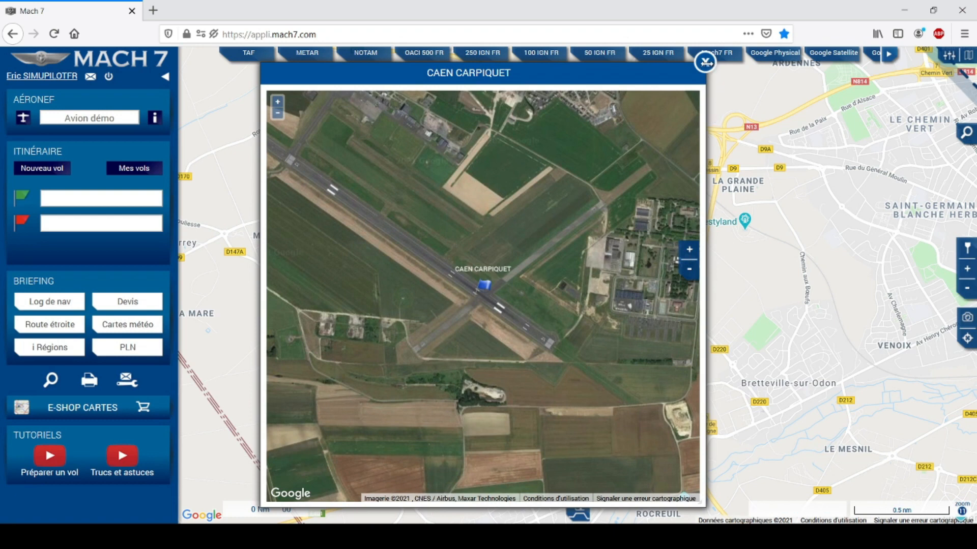
left_click(704, 63)
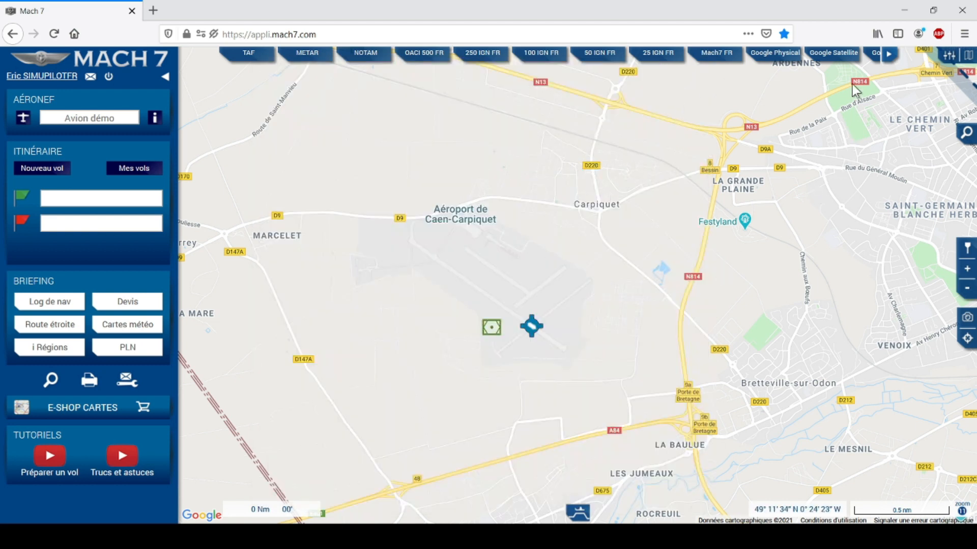
left_click(837, 57)
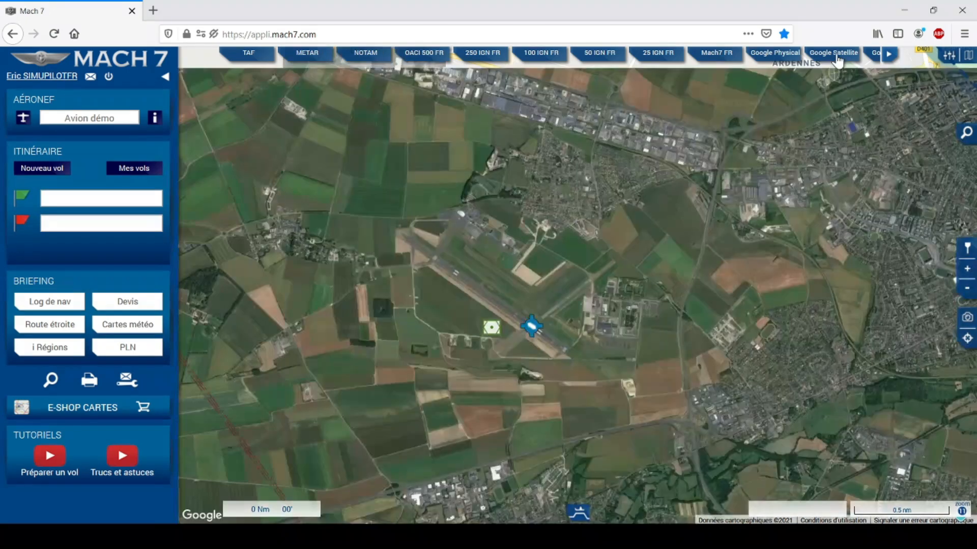
left_click(968, 273)
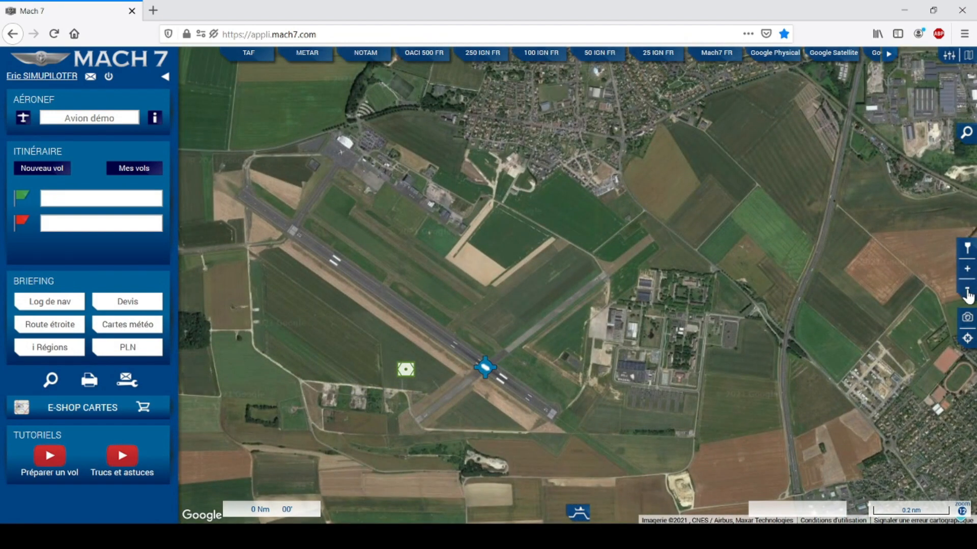
left_click(966, 290)
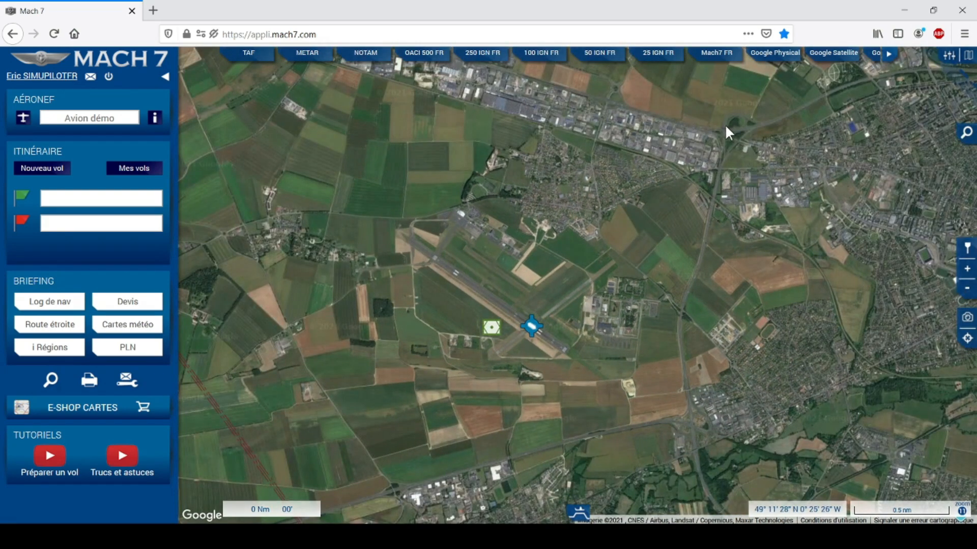
left_click(776, 54)
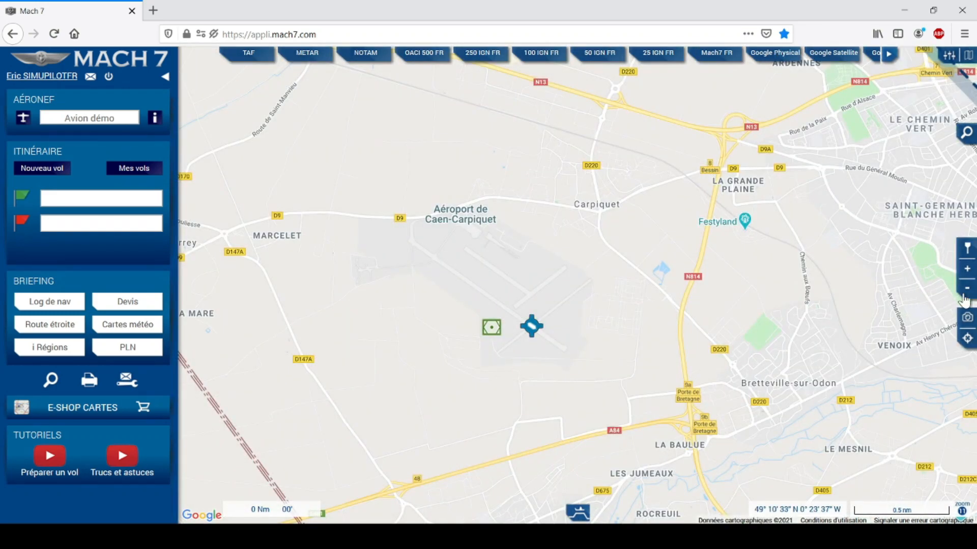
left_click(967, 288)
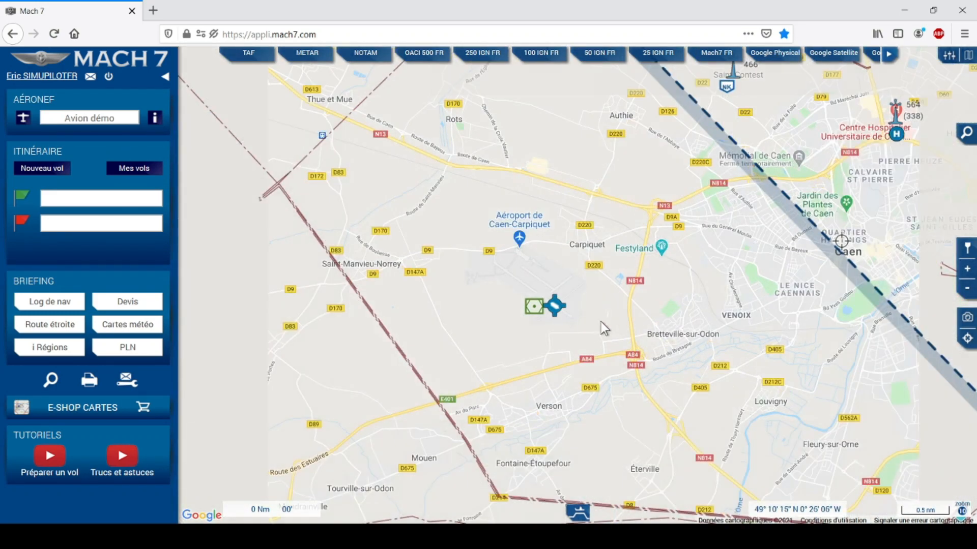
left_click(557, 308)
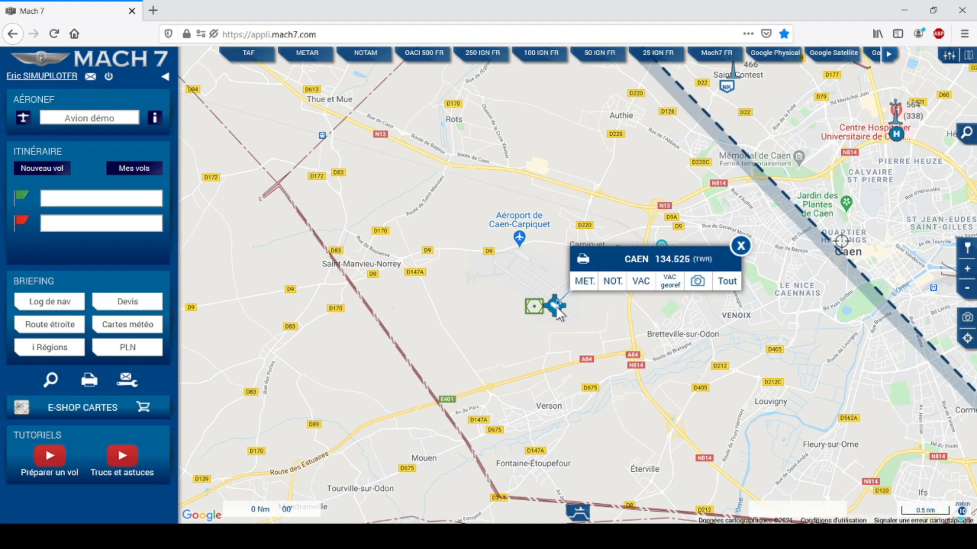
left_click(733, 285)
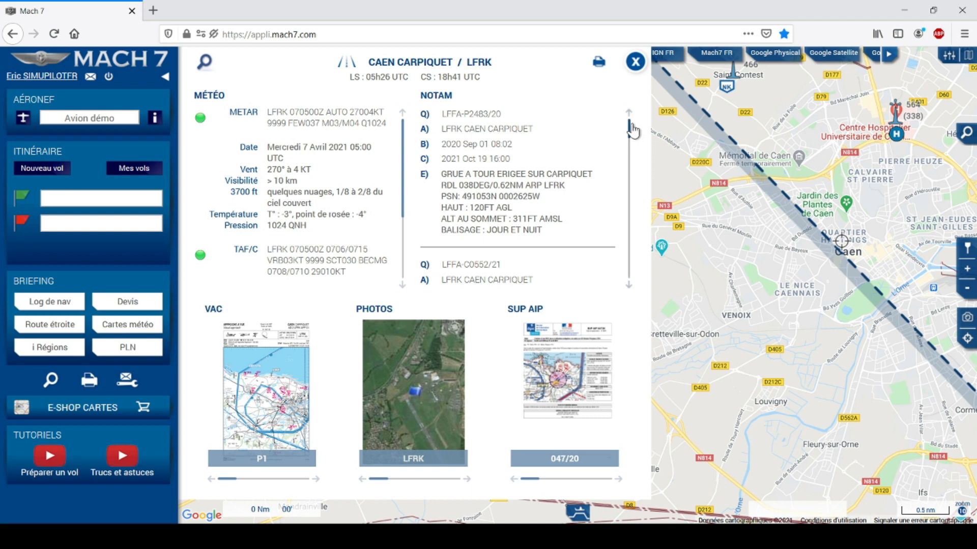
scroll(632, 135, "down", 3)
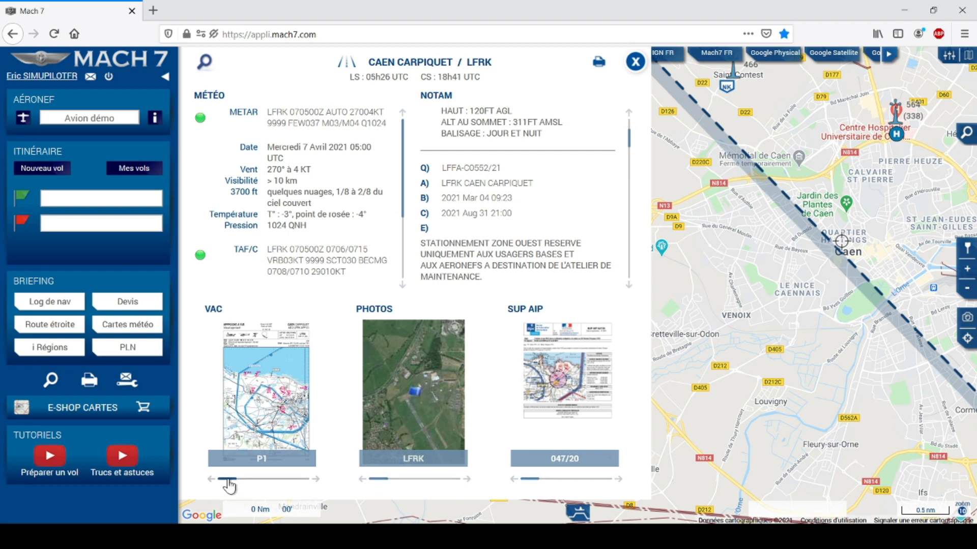
mouse_move(230, 485)
left_mouse_down()
mouse_move(299, 491)
mouse_move(229, 488)
left_mouse_up()
left_click_drag(637, 64, 612, 83)
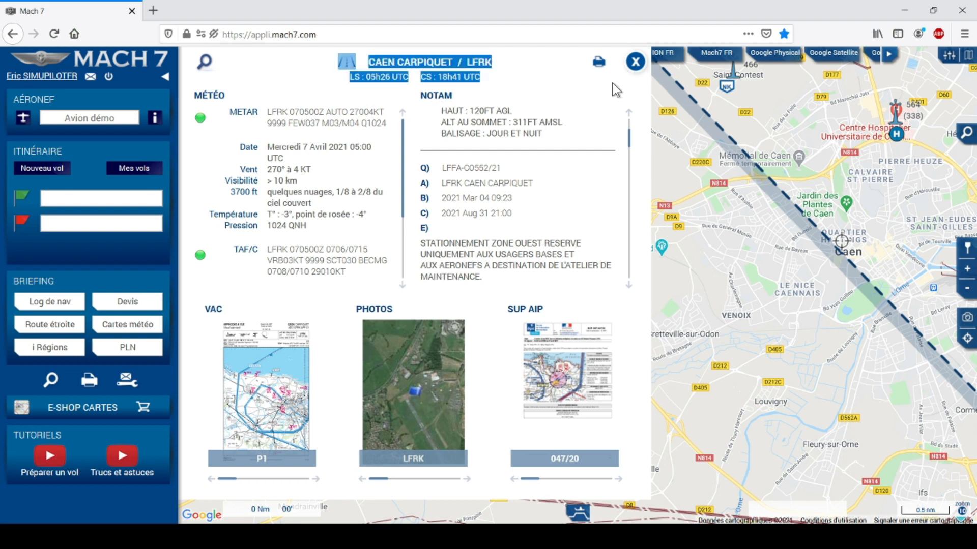
left_click(612, 84)
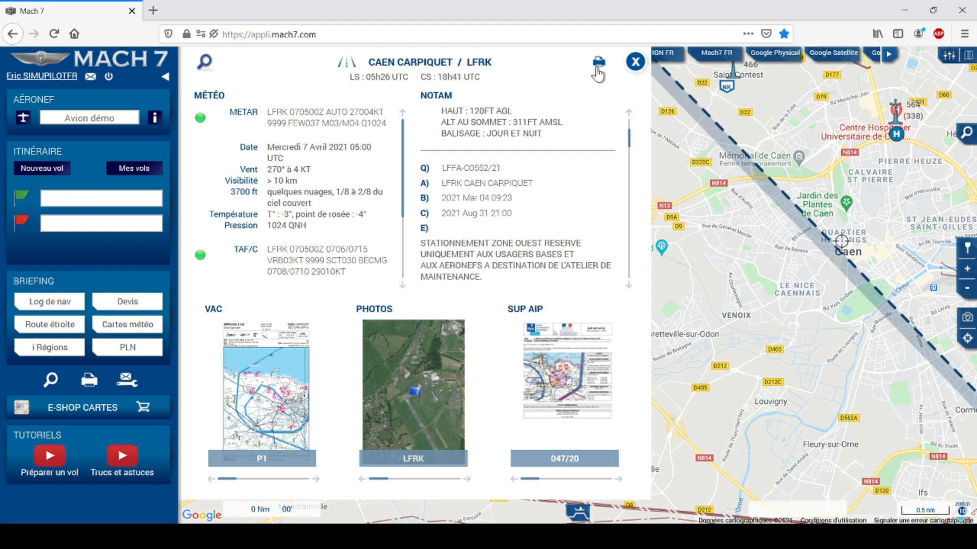
left_click(636, 64)
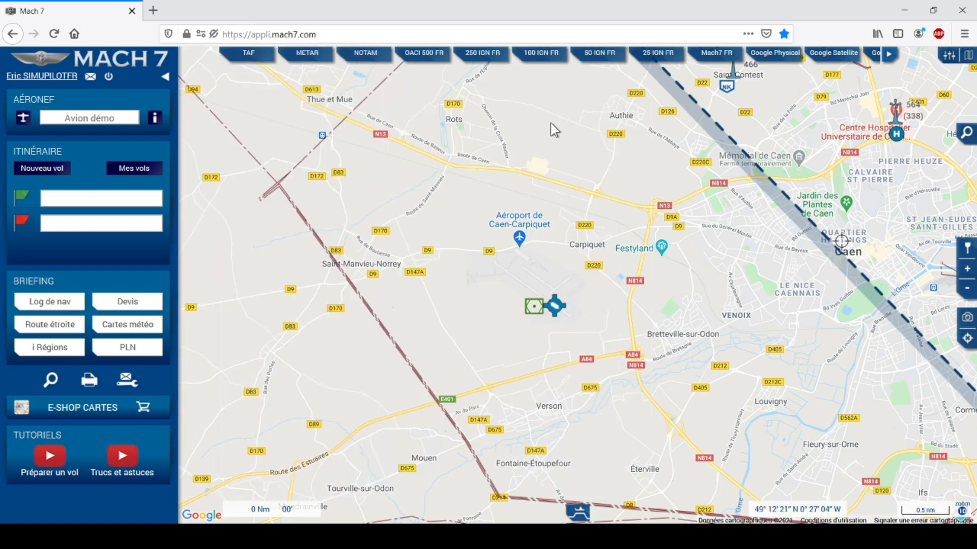
Mark a point north-east of Carpiquet to list its airspaces: CAEN, DEAUVILLE 1, RENNES COTENTIN.
left_click(557, 306)
left_click(591, 193)
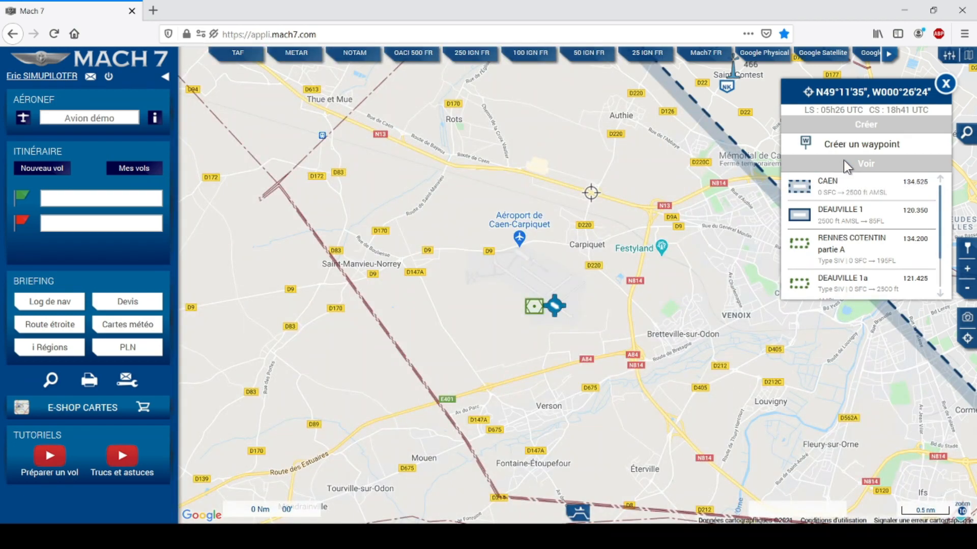
mouse_move(837, 194)
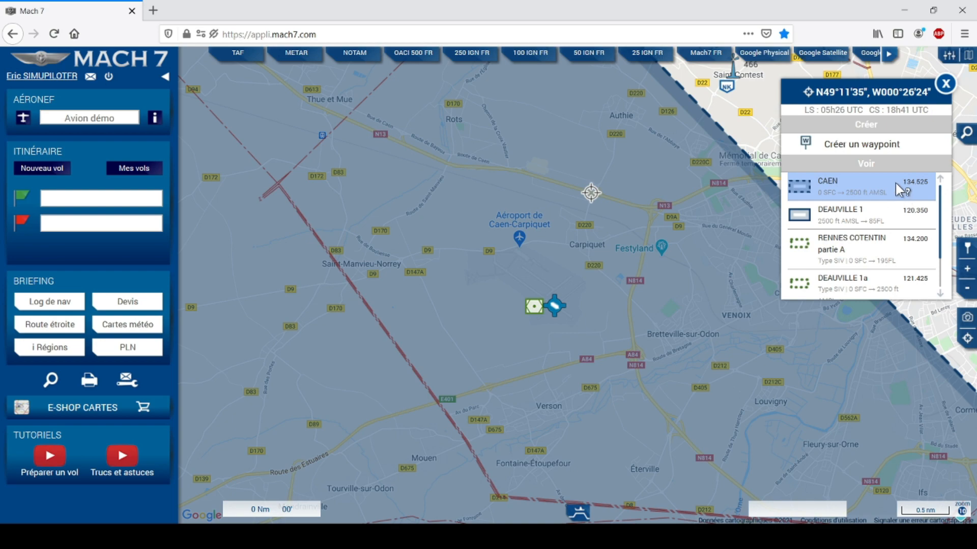
mouse_move(887, 215)
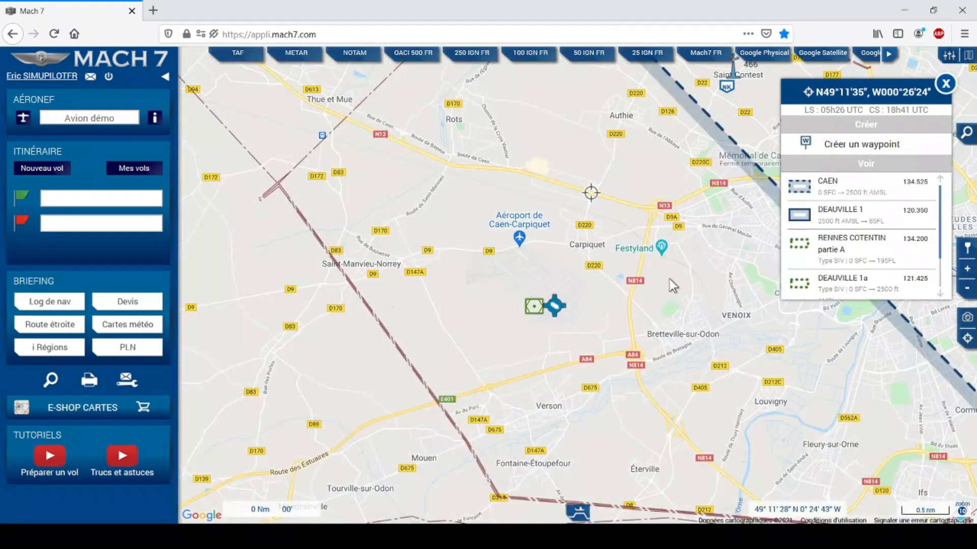
Move the map to the Seine estuary near Le Havre and mark a point there to list its airspaces.
left_click(966, 289)
scroll(617, 363, "down", 1)
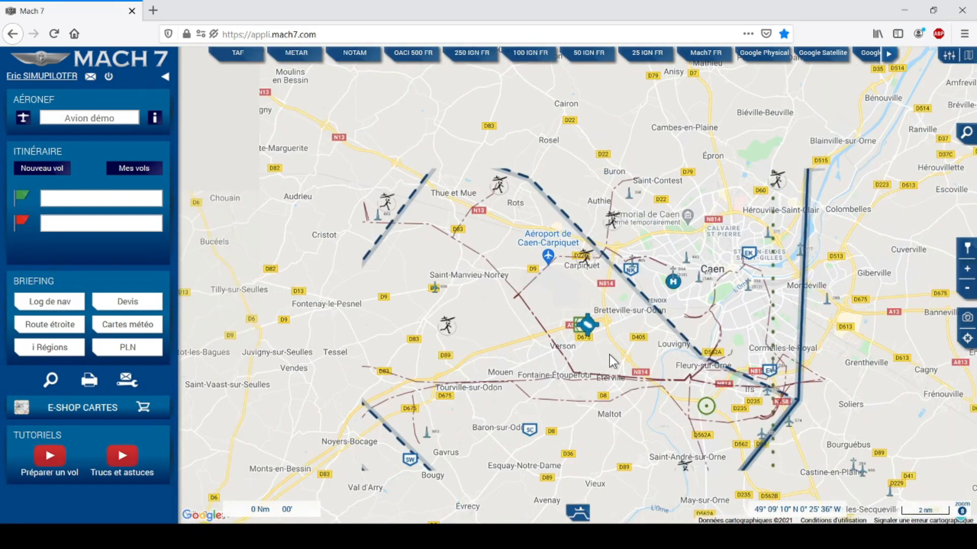
scroll(609, 355, "down", 1)
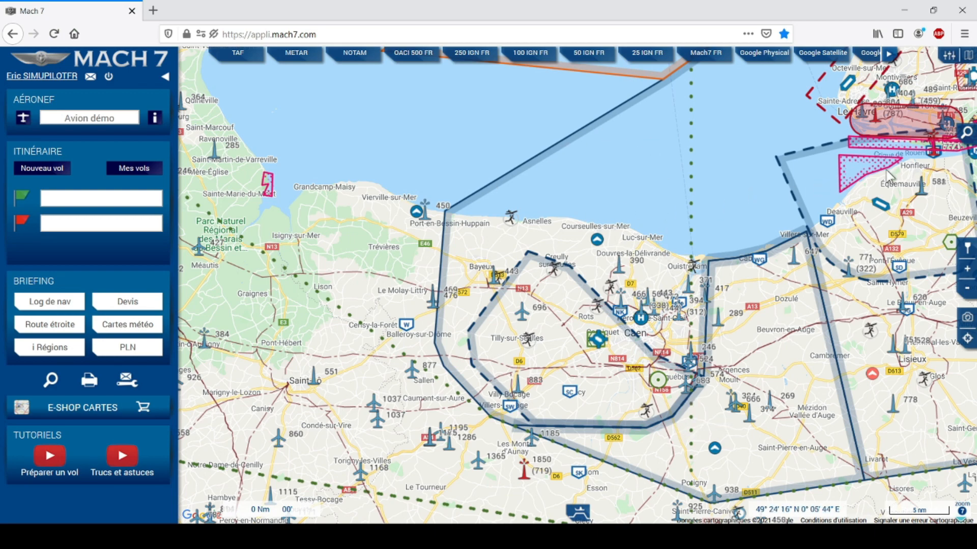
left_click_drag(845, 245, 492, 360)
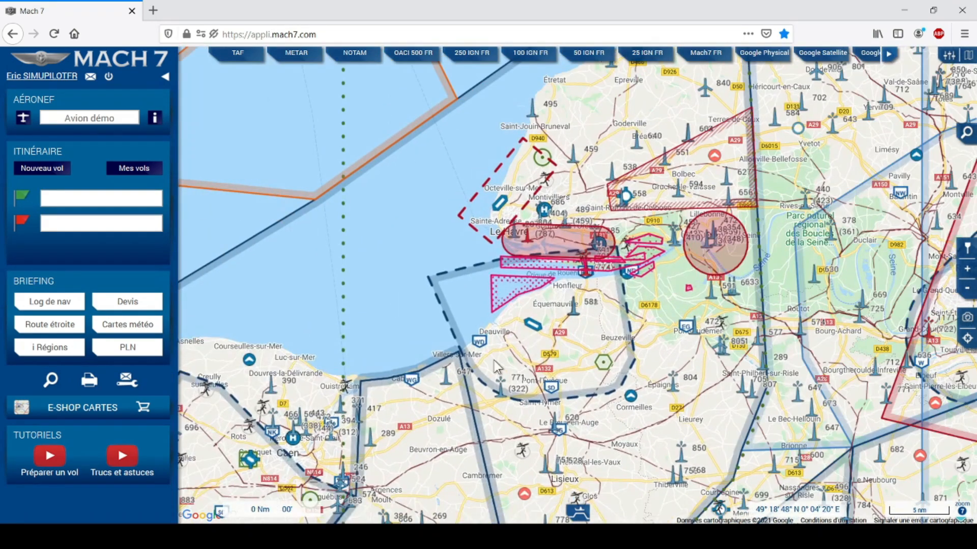
scroll(508, 303, "up", 1)
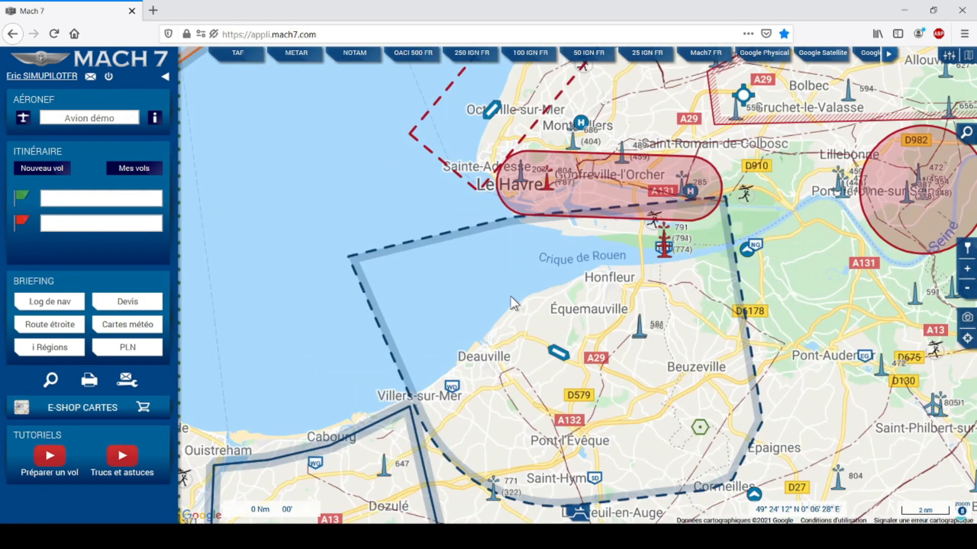
left_click(506, 280)
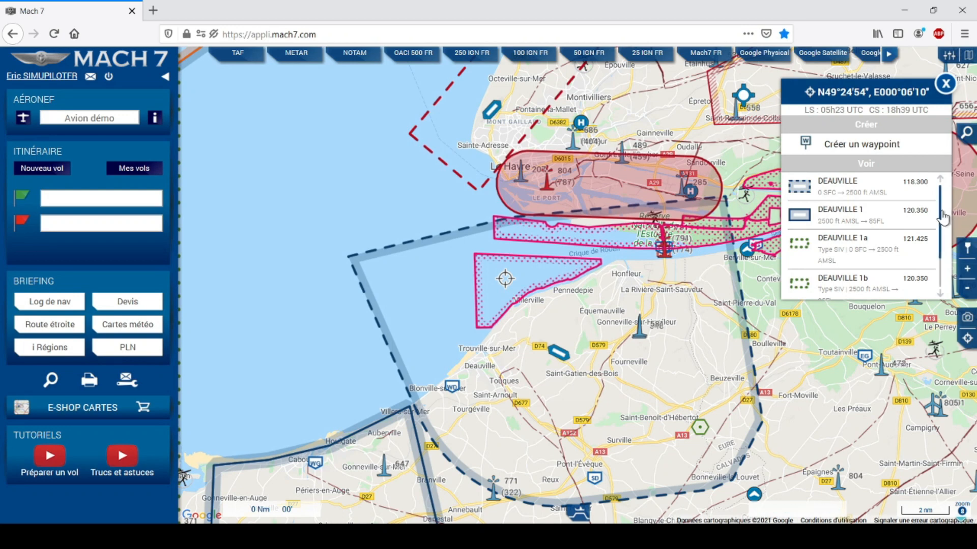
Open the Deauville airfield card, then mark the DVL VOR at N49°18'33", E000°18'49".
scroll(941, 244, "down", 2)
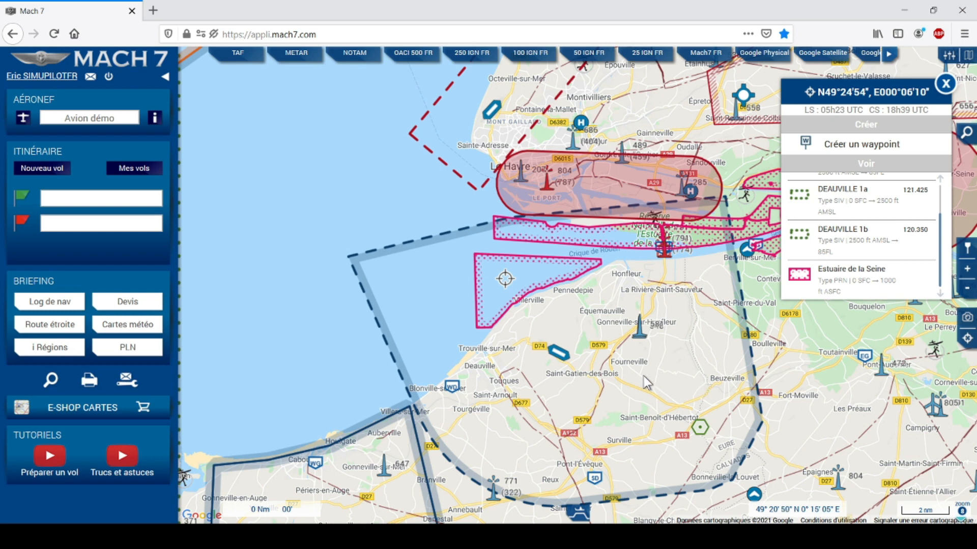
left_click(559, 354)
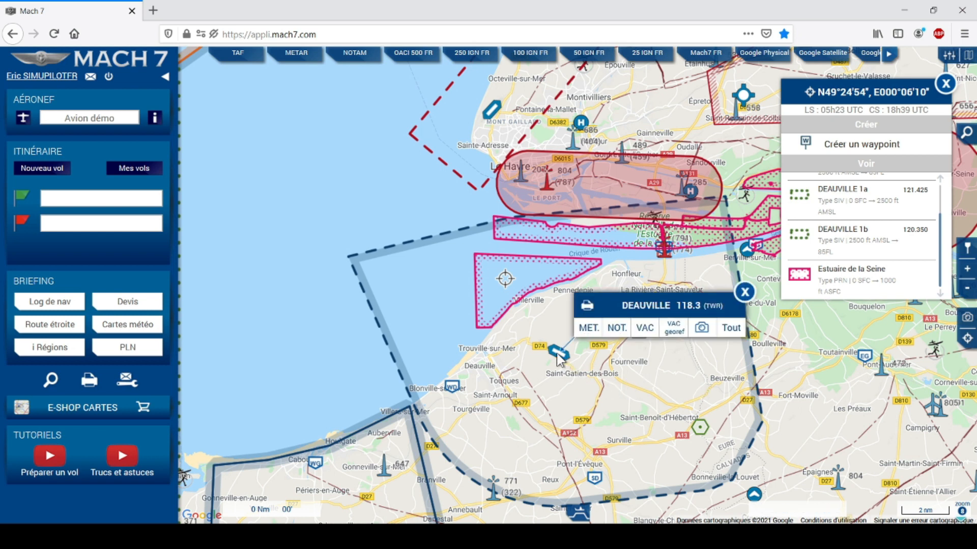
left_click(701, 428)
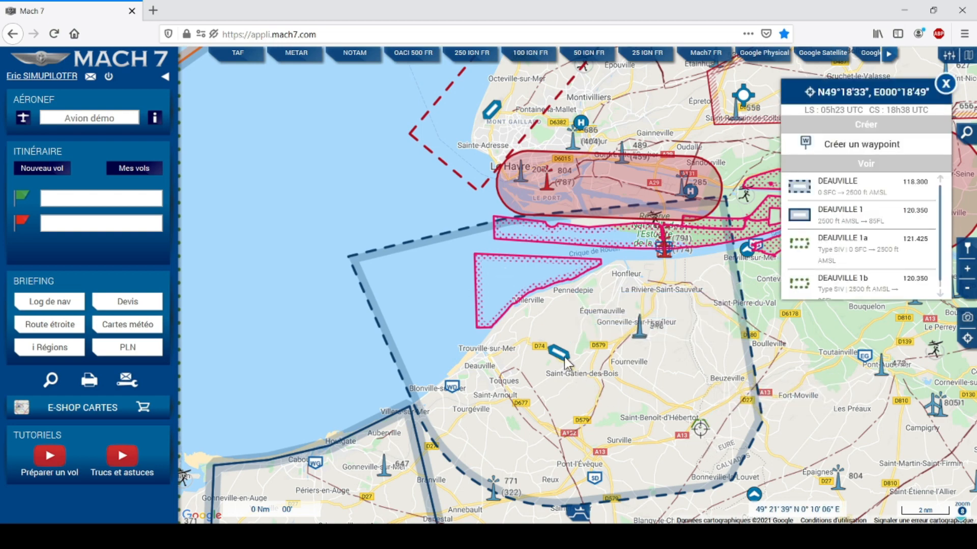
mouse_move(559, 356)
Pan the map northeast from the Le Havre coast until the Caen region, Saint-Lô to Lisieux, is visible.
left_click_drag(518, 432, 676, 306)
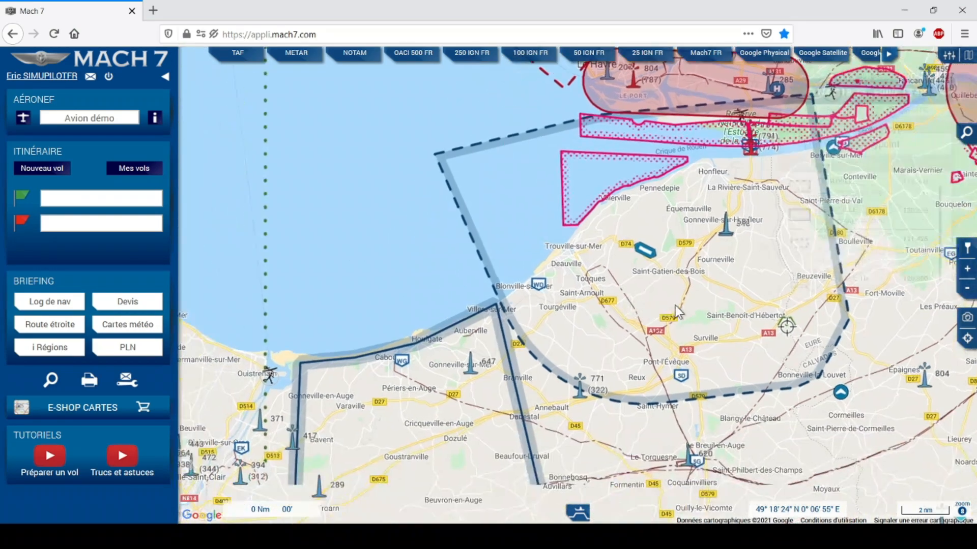
left_click_drag(494, 399, 509, 382)
left_click_drag(508, 381, 605, 300)
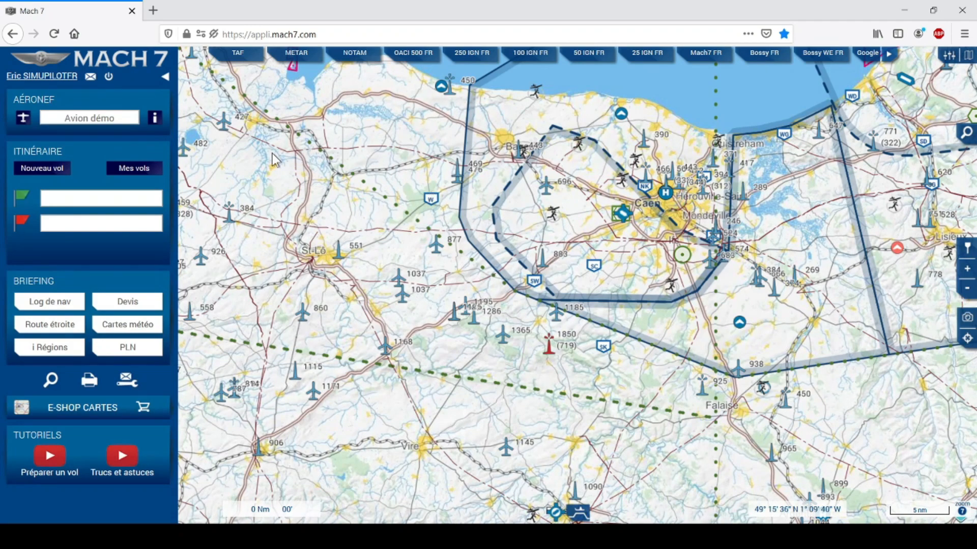
left_click(156, 120)
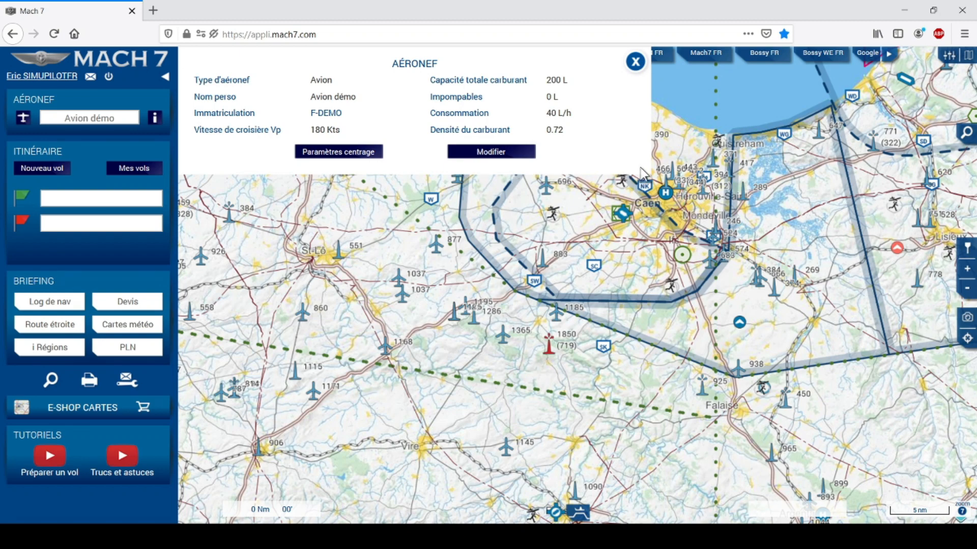
left_click(635, 61)
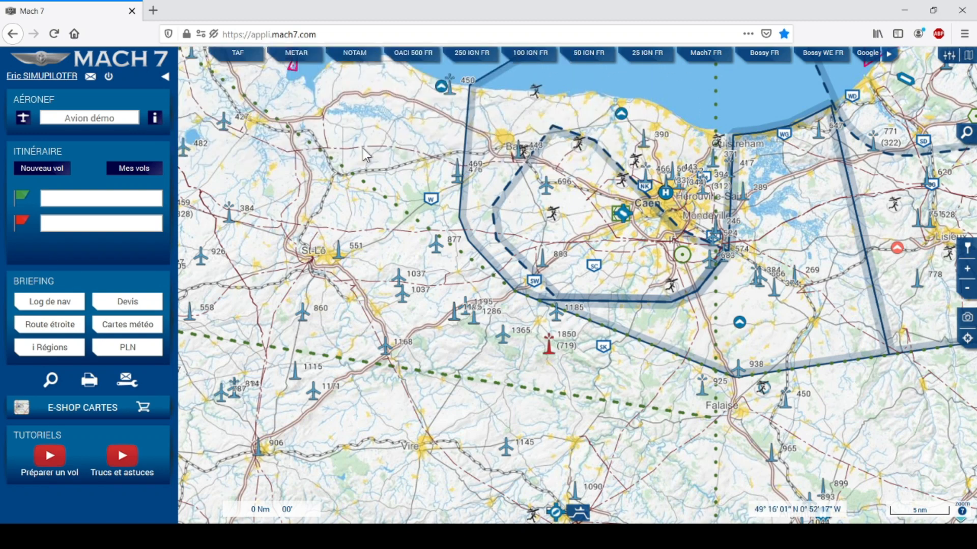
Start a new aircraft named C152, entering its registration and a 104 kt cruise speed.
left_click(26, 124)
left_click(354, 95)
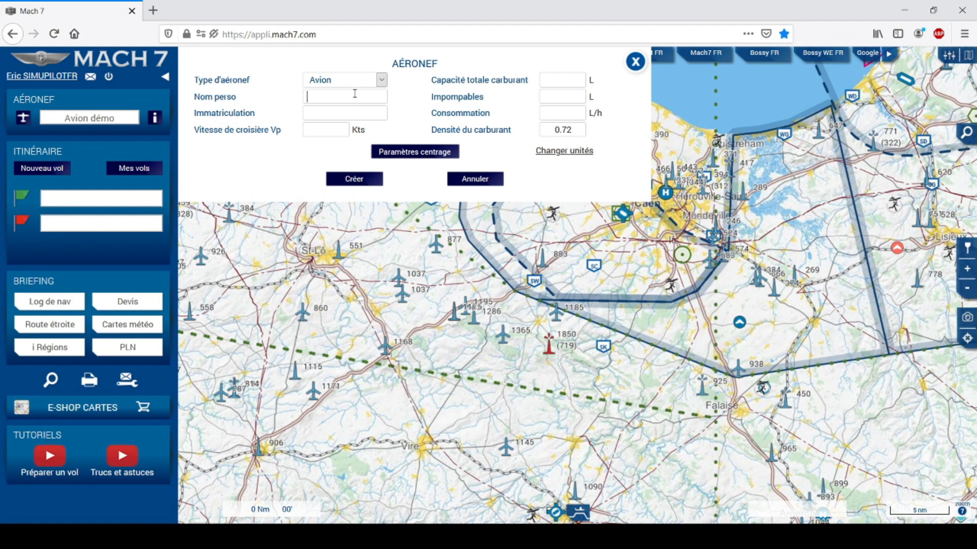
type("C152")
left_click(350, 117)
type("F-GZAP")
left_click(326, 129)
type("104")
Enter 92 L fuel capacity, 0 L unpumpable fuel and 22 L/h consumption.
left_click(563, 80)
type("92")
key("Tab")
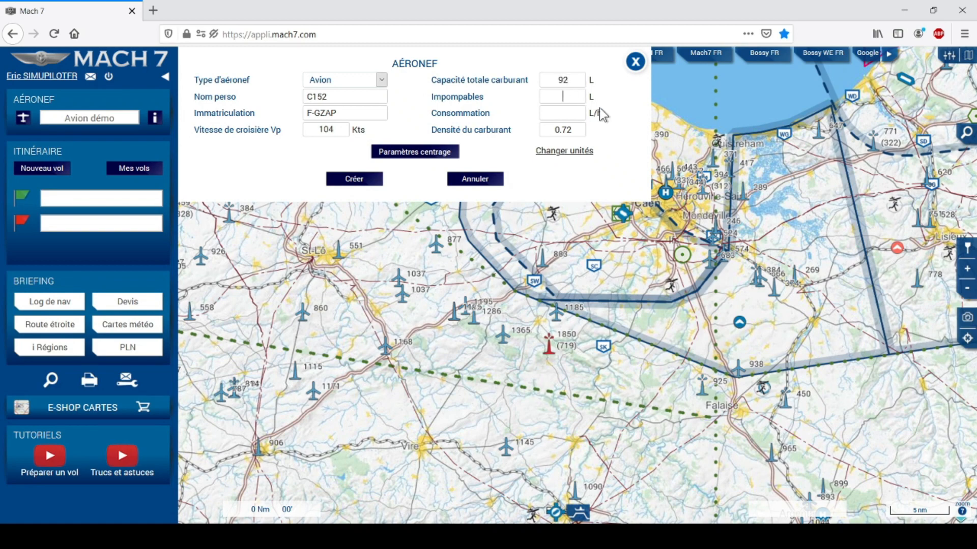
type("0")
key("Tab")
type("22")
Review the units and weight-and-balance settings without changes, then create the C152 aircraft.
left_click(570, 152)
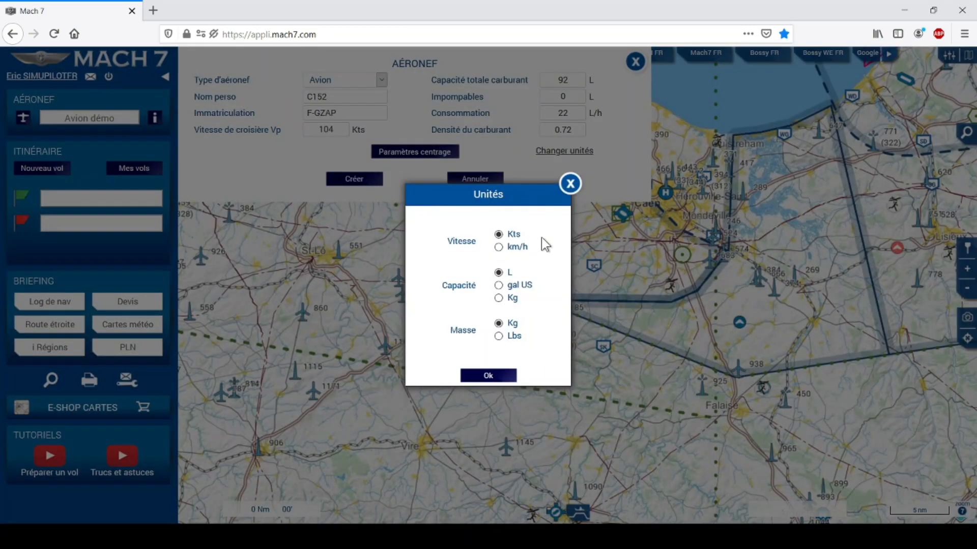
left_click(574, 185)
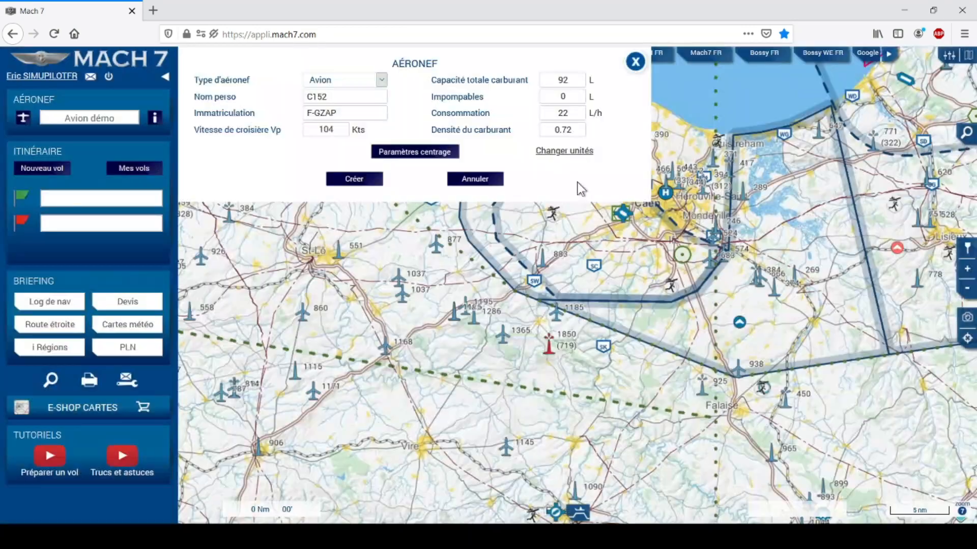
left_click(416, 153)
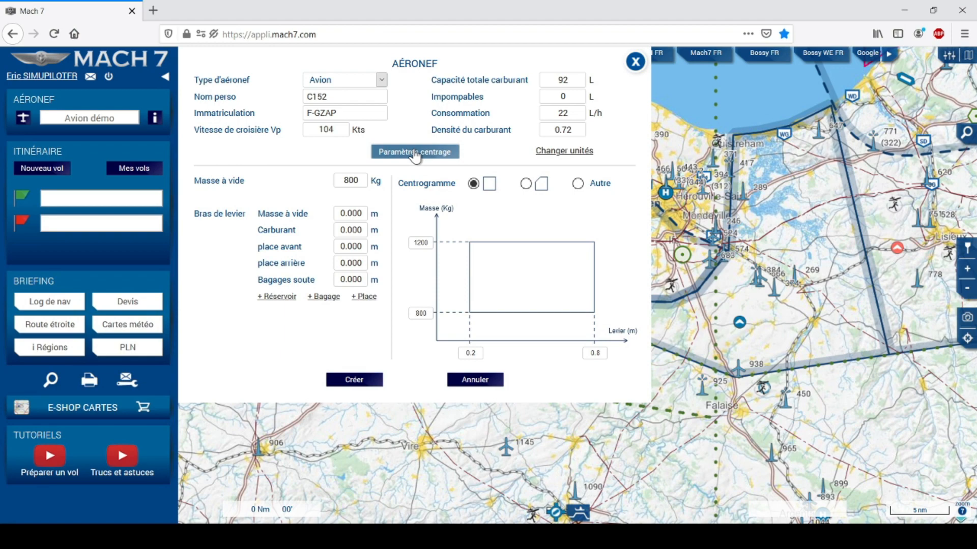
left_click(415, 154)
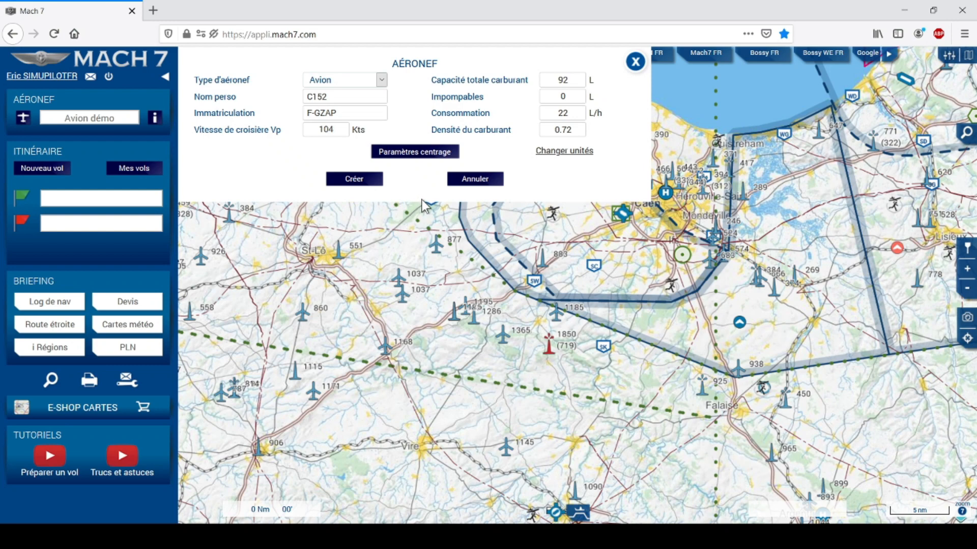
left_click(353, 180)
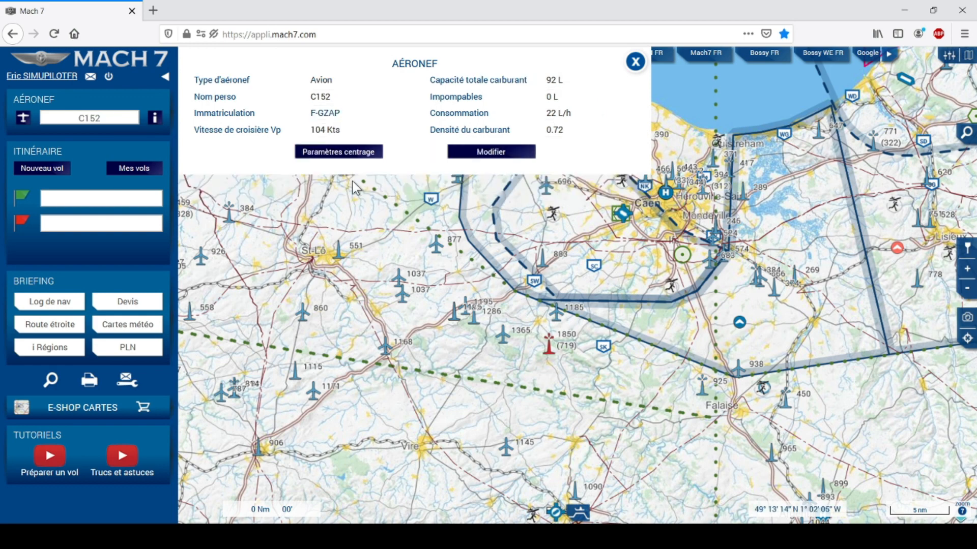
Close the aircraft panel and switch the current aircraft to DR400-120.
left_click(636, 62)
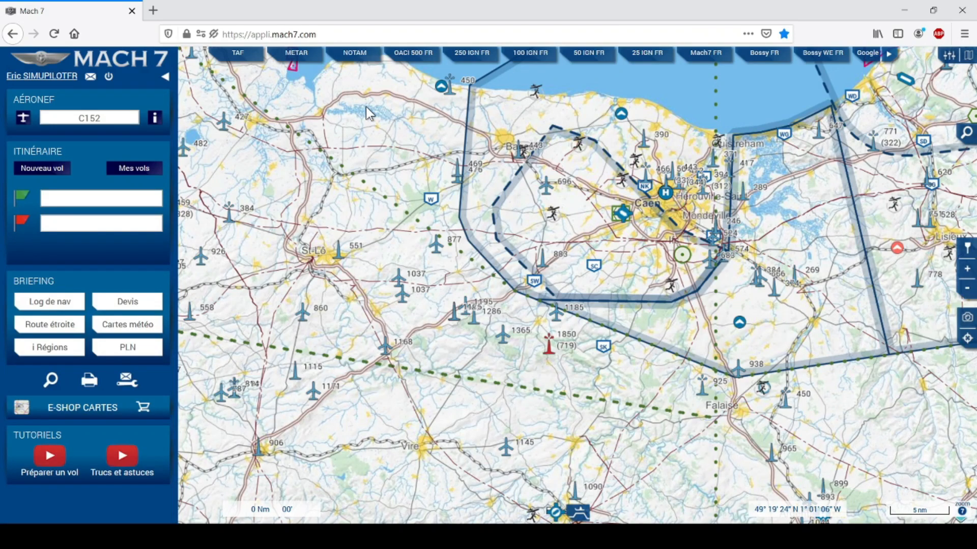
left_click(87, 120)
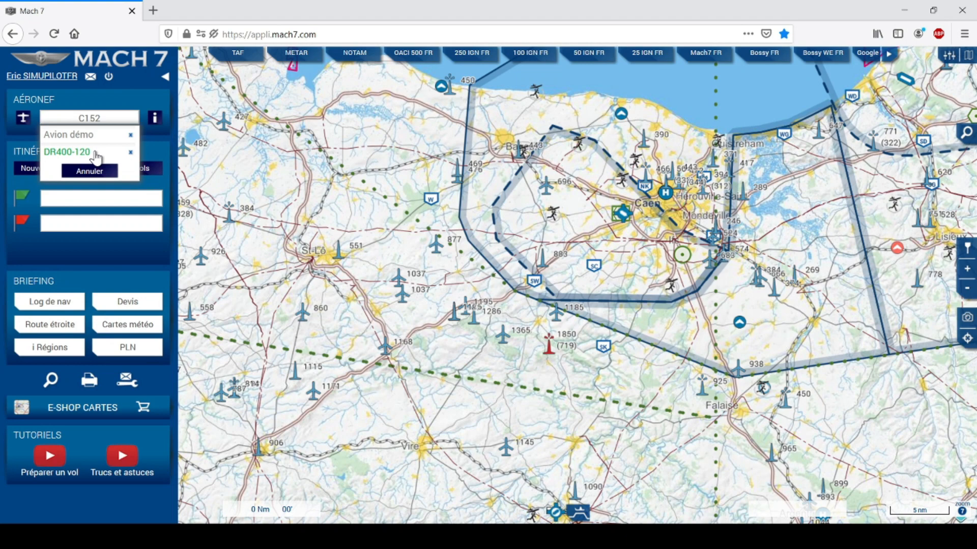
left_click(78, 152)
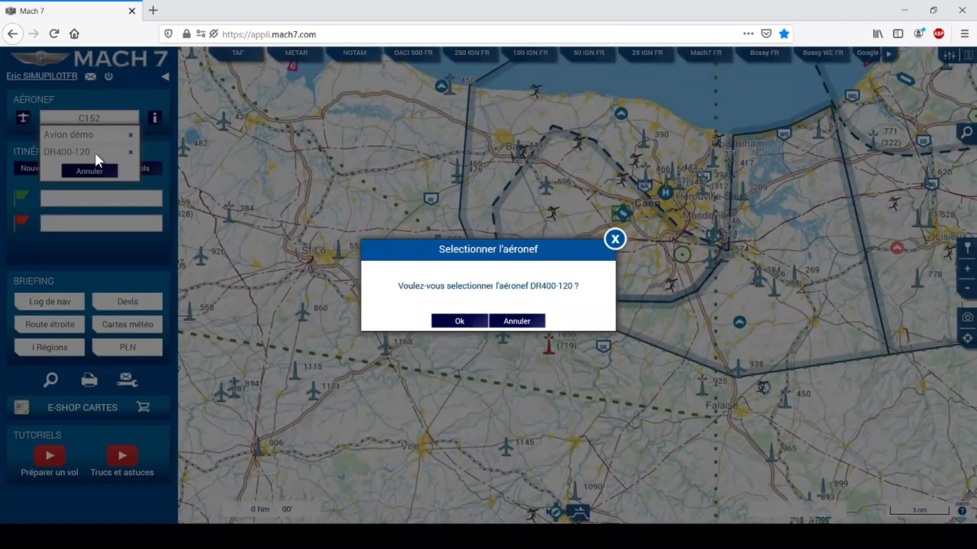
left_click(475, 324)
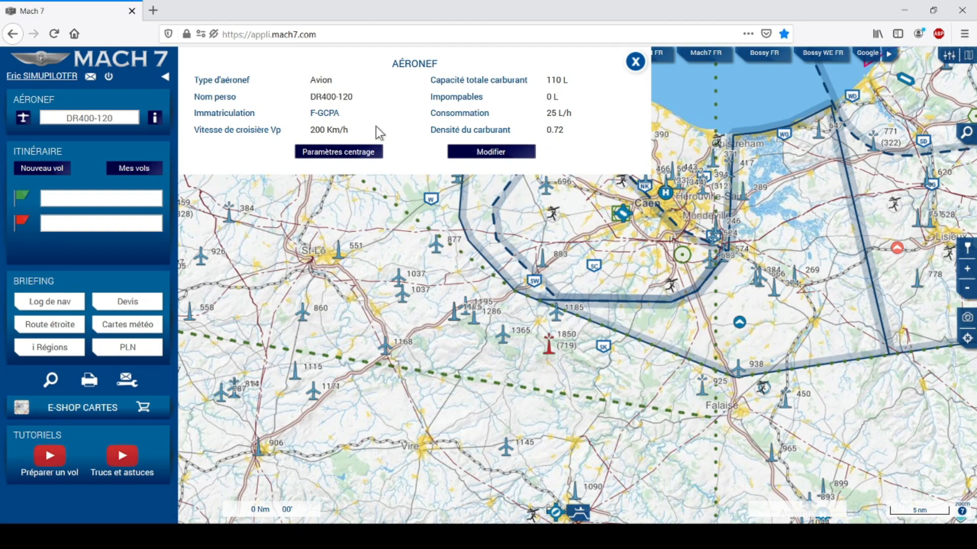
Open the DR400-120 sheet for editing, review its units, and close it unchanged.
left_click(487, 155)
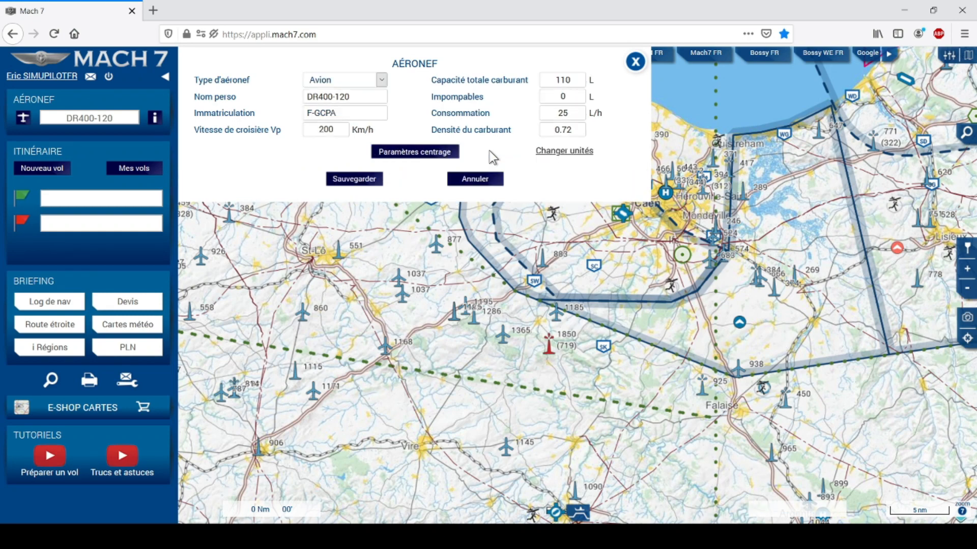
left_click(561, 154)
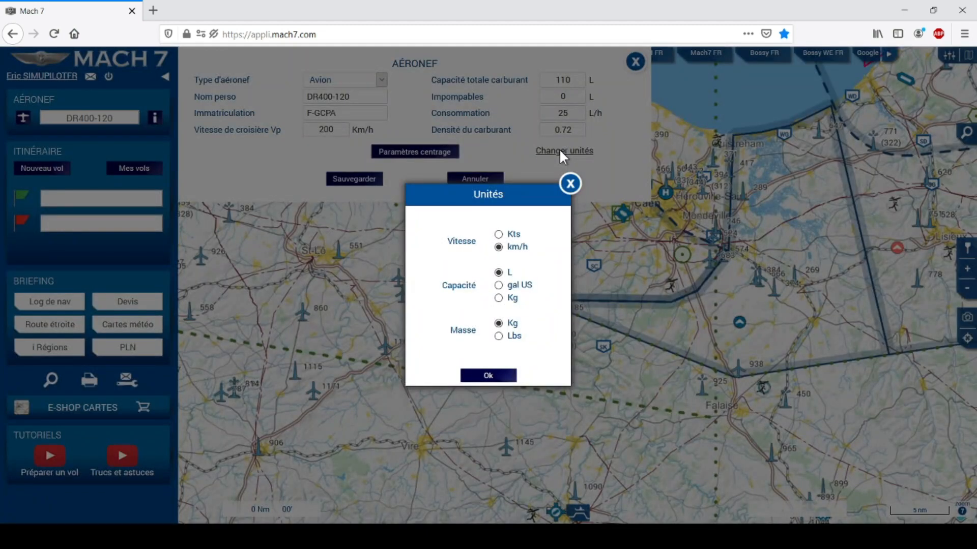
left_click(570, 184)
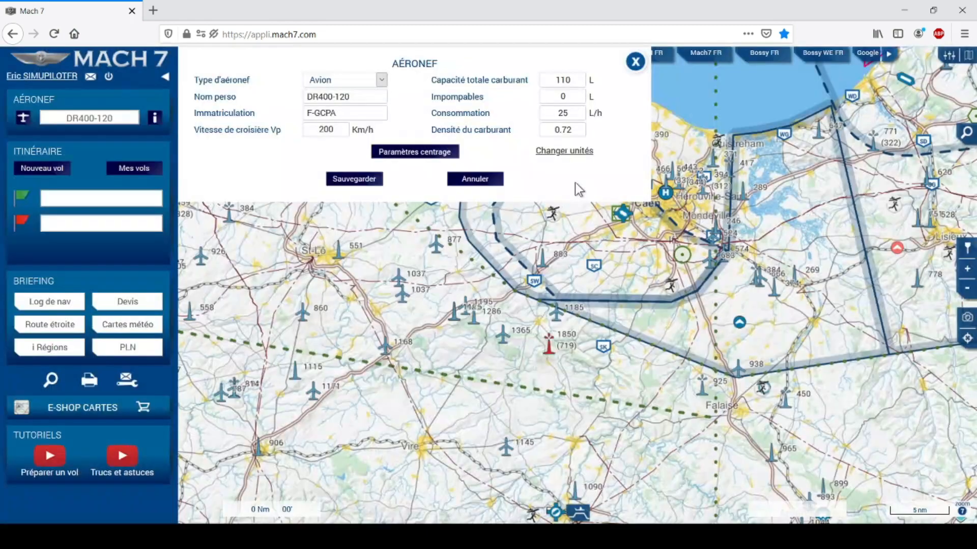
left_click(635, 61)
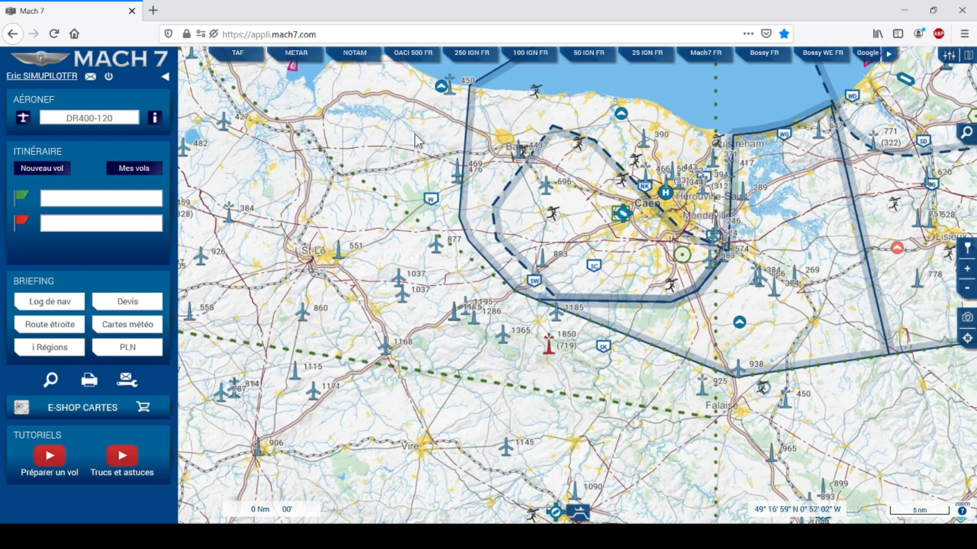
Switch the current aircraft back to C152.
left_click(105, 121)
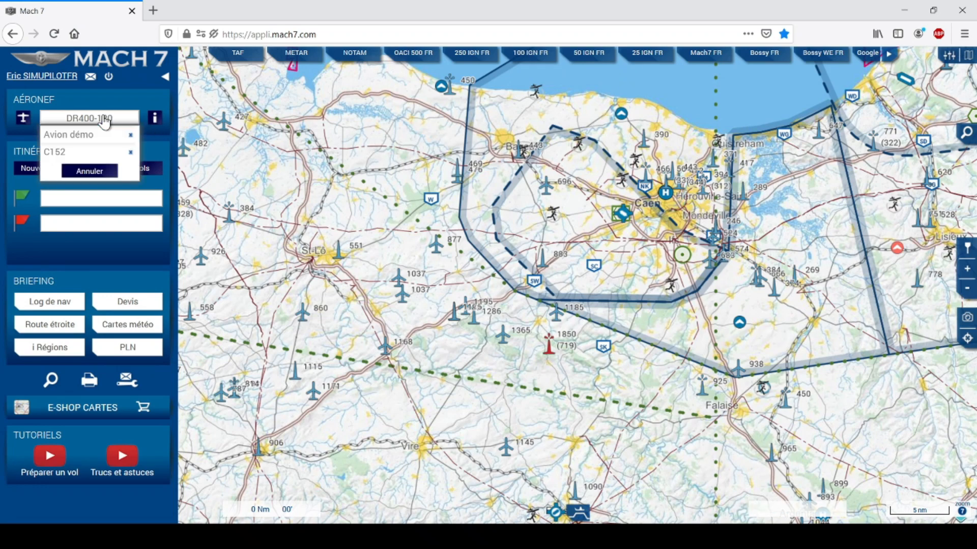
left_click(53, 153)
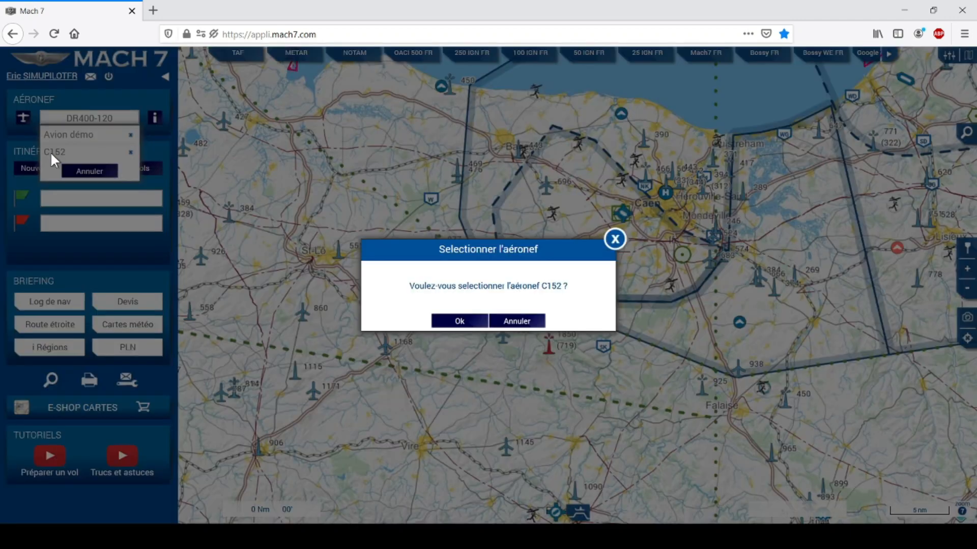
left_click(473, 324)
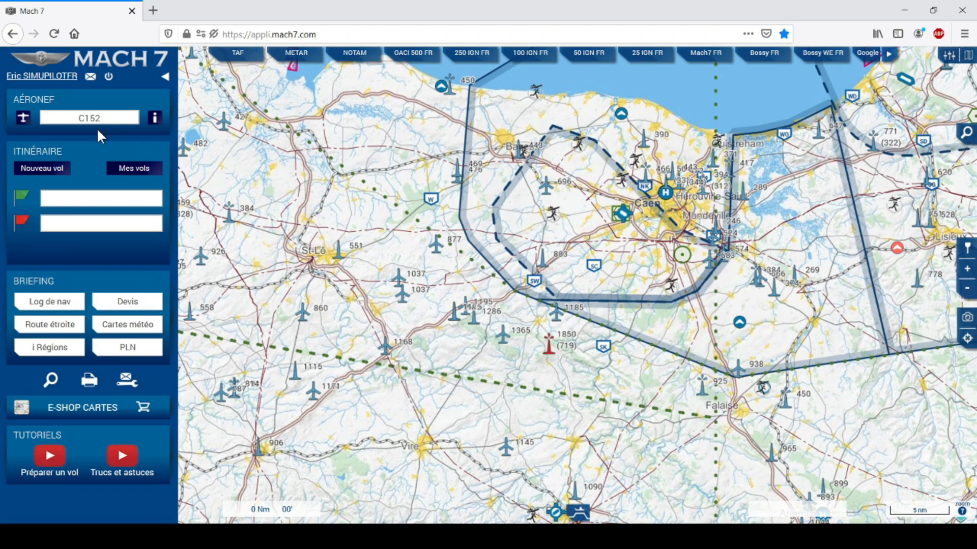
Delete the Avion démo aircraft from the saved aircraft list.
left_click(85, 119)
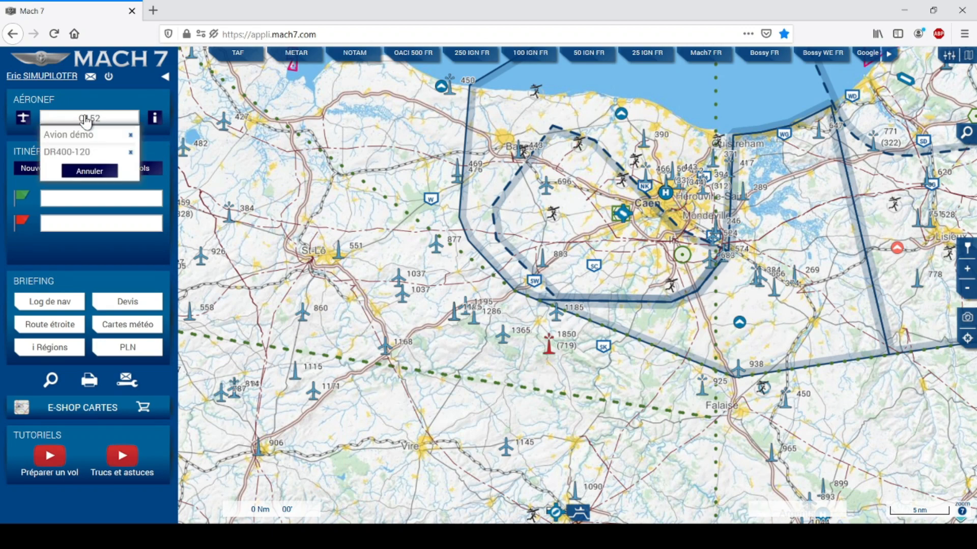
left_click(131, 136)
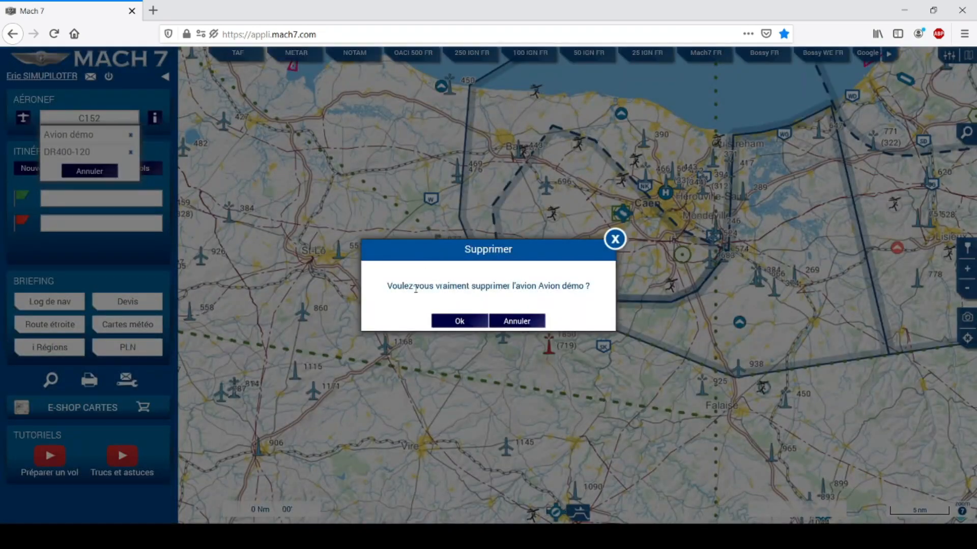
left_click(460, 321)
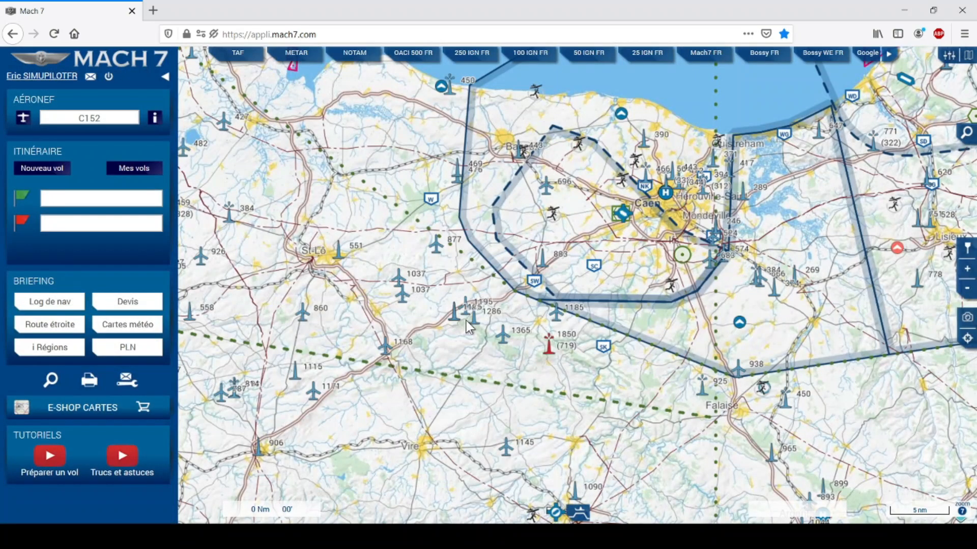
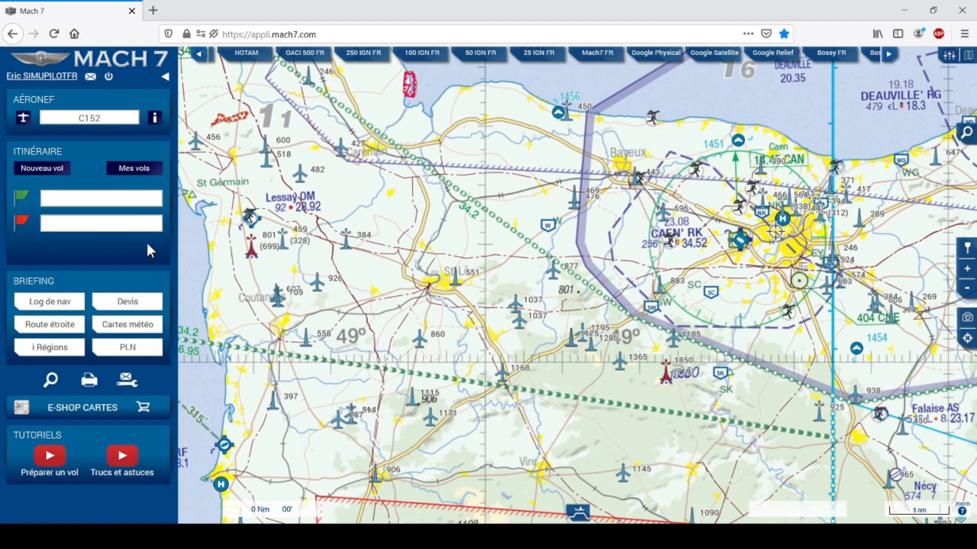
Set Caen Carpiquet (LFRK) as the departure airfield and zoom the chart out two levels.
left_click(50, 202)
type("caen")
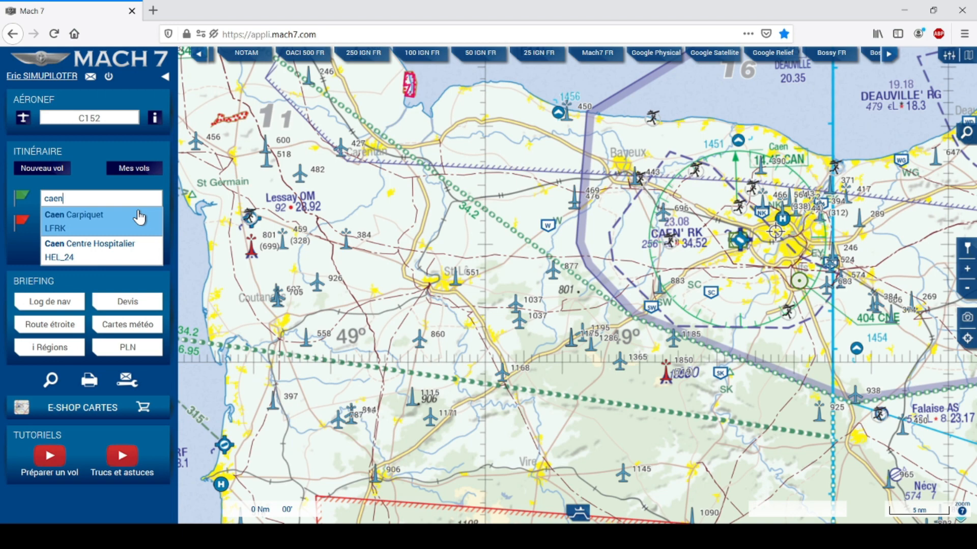
left_click(68, 222)
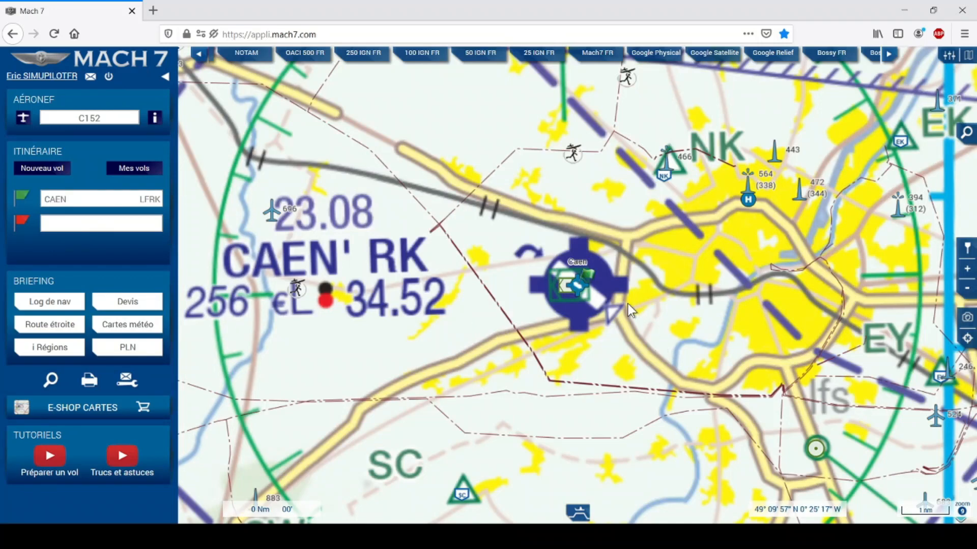
left_click(969, 289)
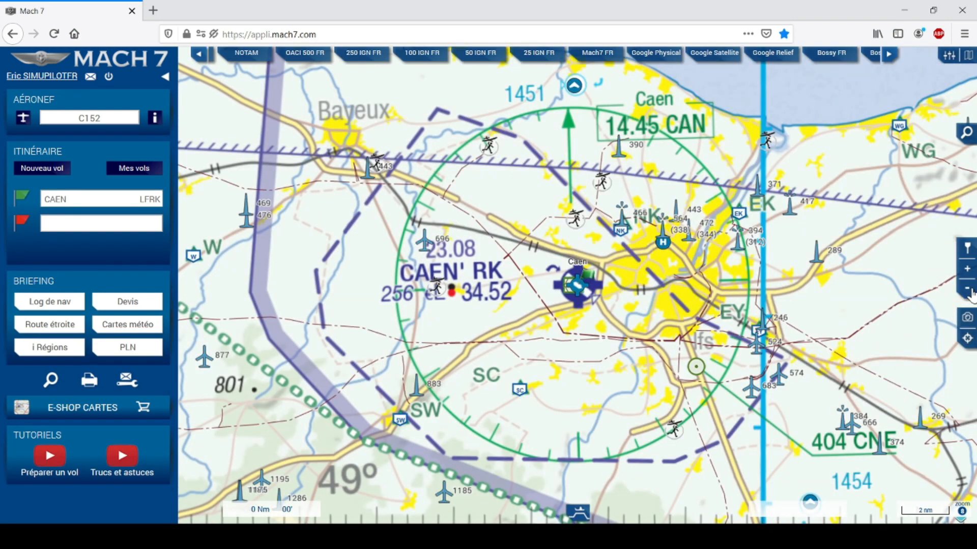
left_click(969, 290)
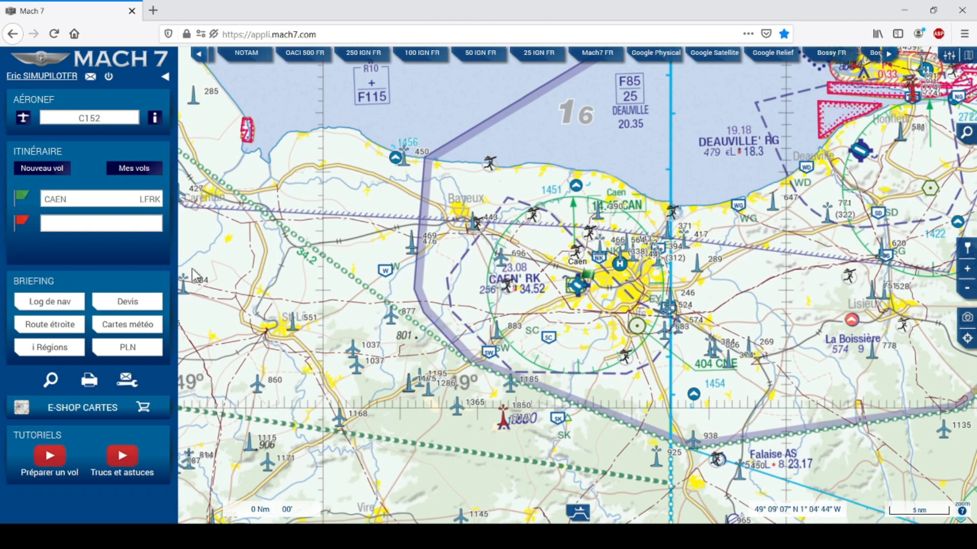
Set Dinard Pleurtuit Saint Malo (LFRD) as the destination, searching by its code 'lfrd'.
left_click(51, 229)
type("dinard")
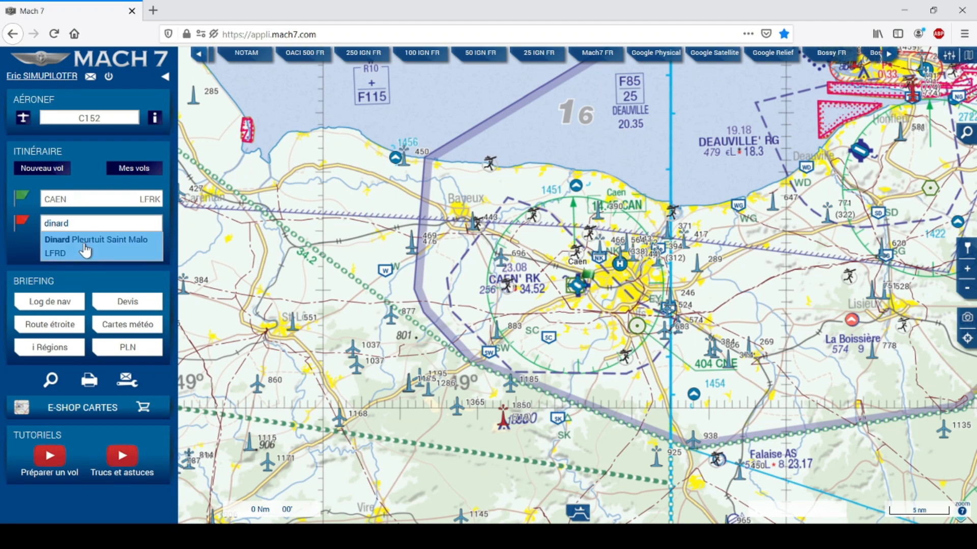
double_click(78, 224)
key("BackSpace")
type("lfr")
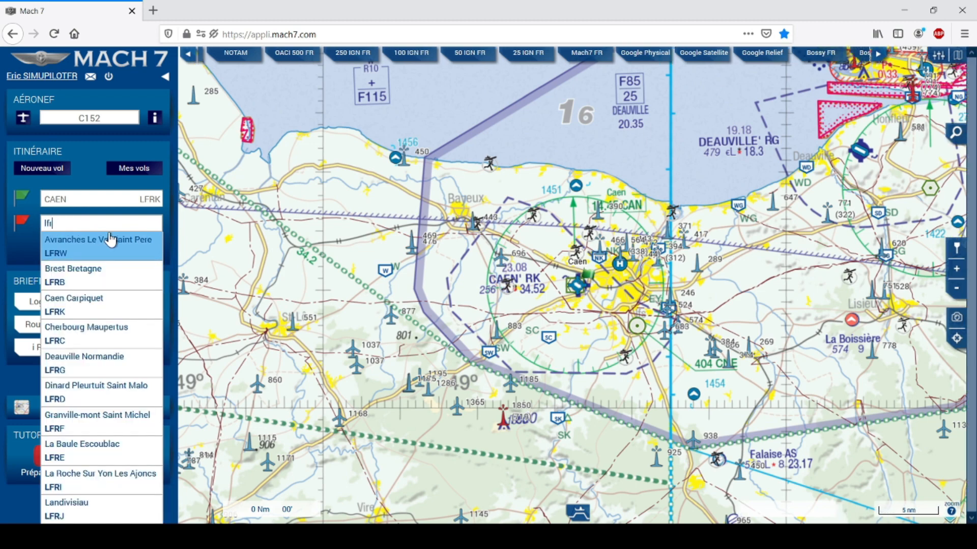
type("d")
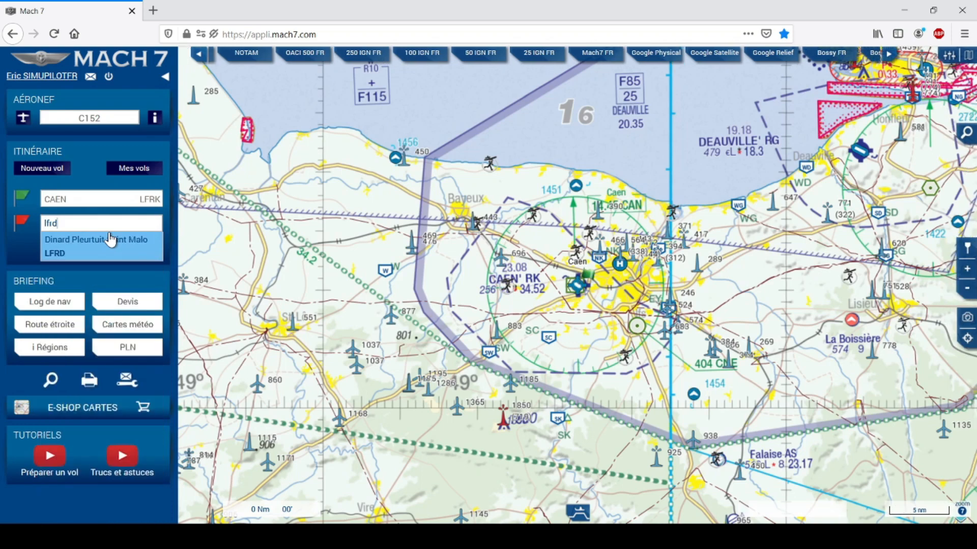
left_click(66, 239)
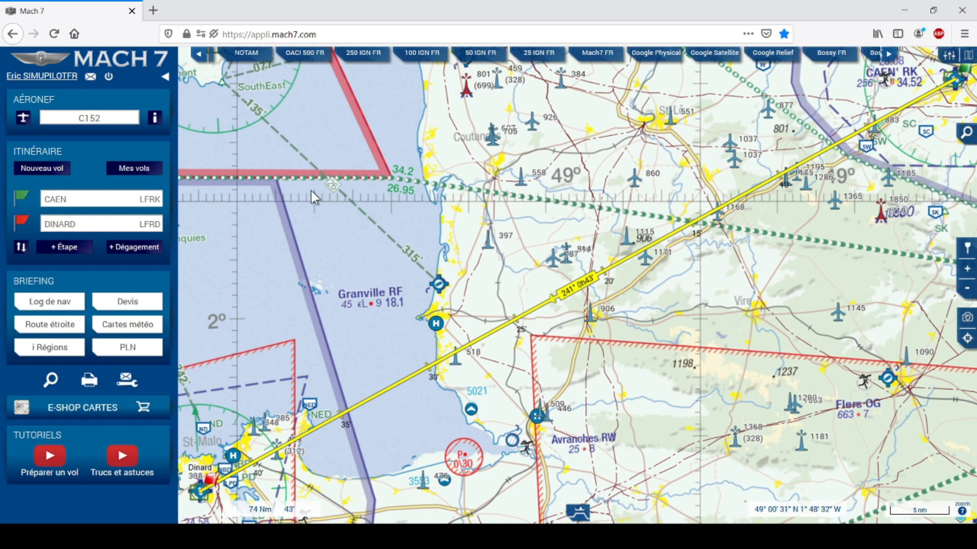
left_click(87, 121)
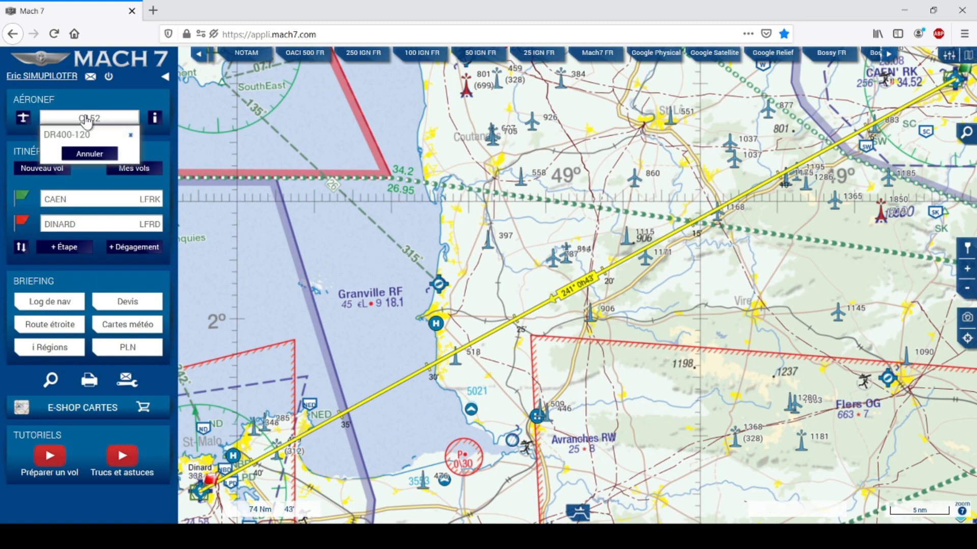
left_click(55, 137)
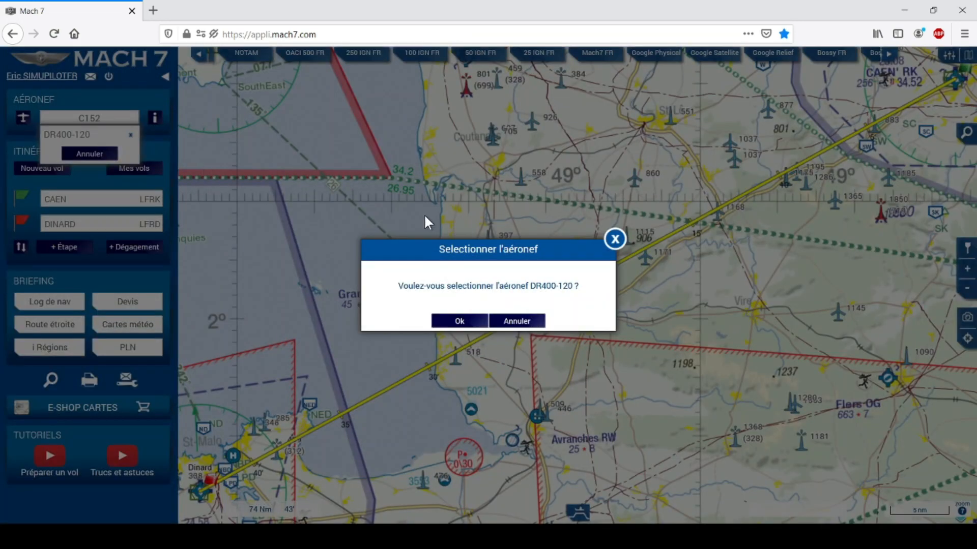
left_click(457, 321)
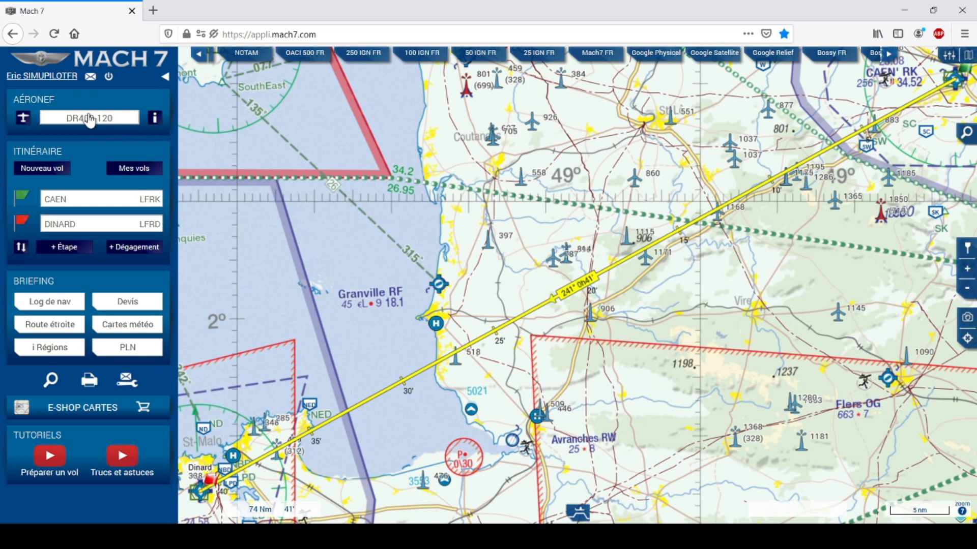
left_click(65, 117)
left_click(51, 135)
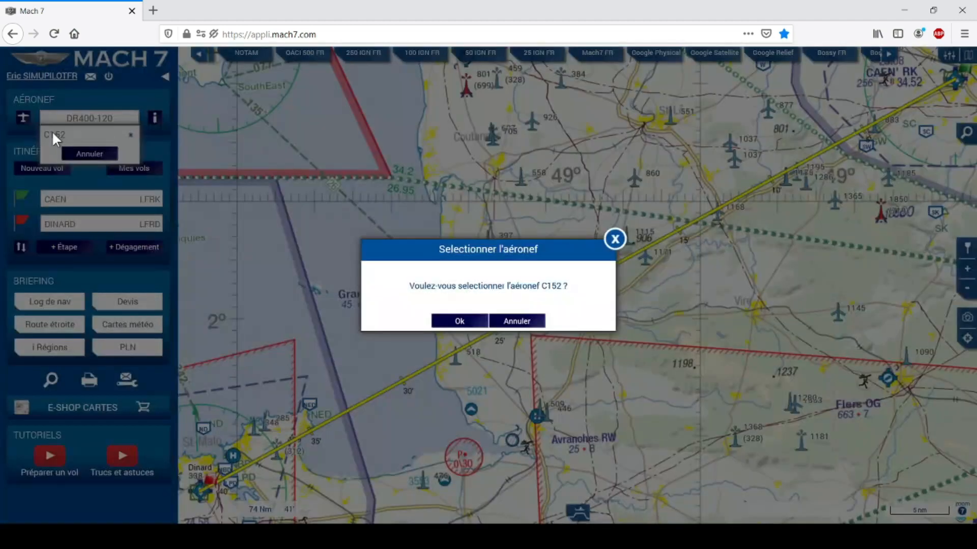
left_click(464, 323)
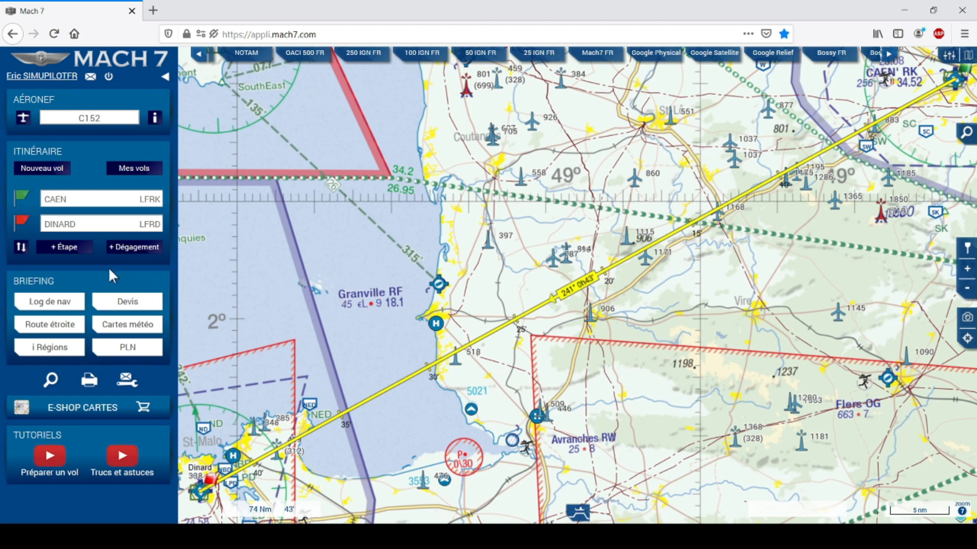
Insert Granville-Mont Saint Michel (LFRF) as a stopover between Caen and Dinard.
left_click(61, 250)
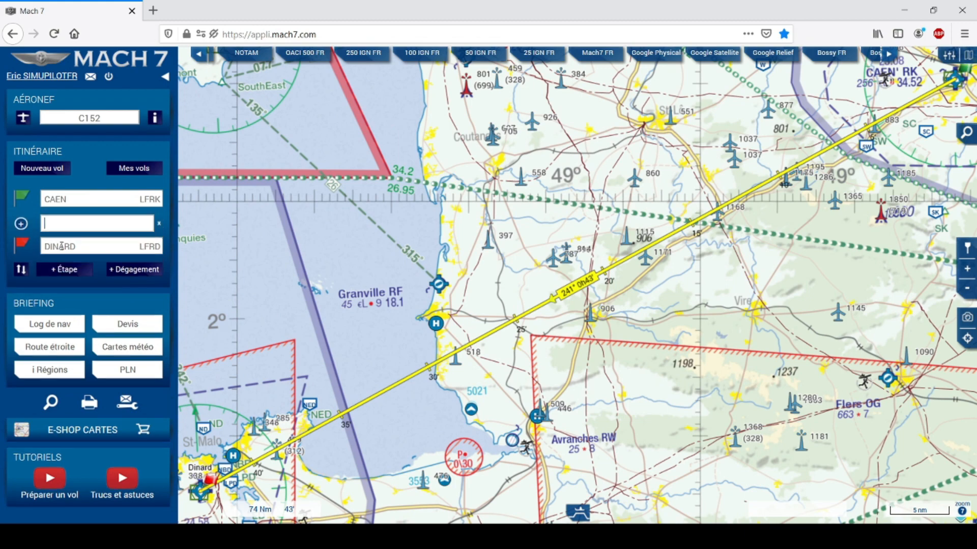
type("LFRF")
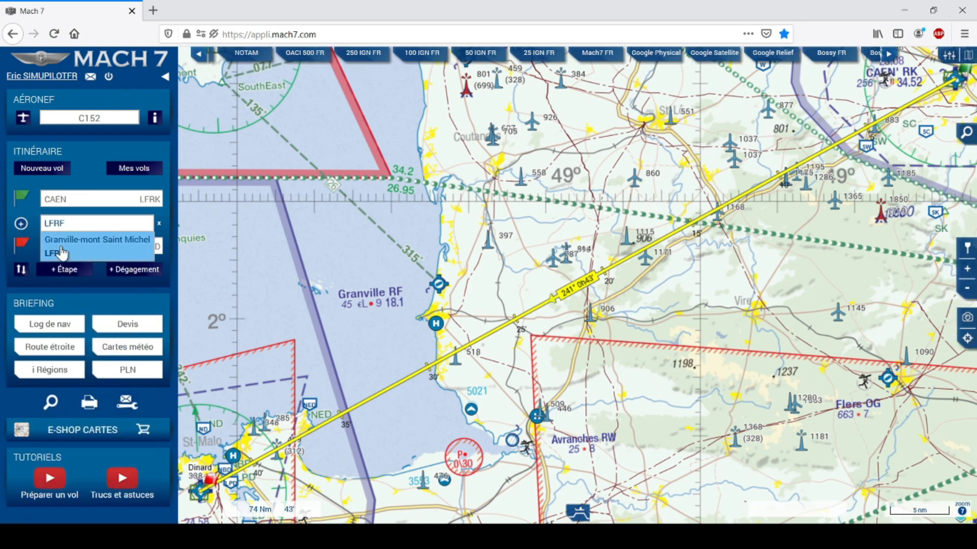
left_click(62, 250)
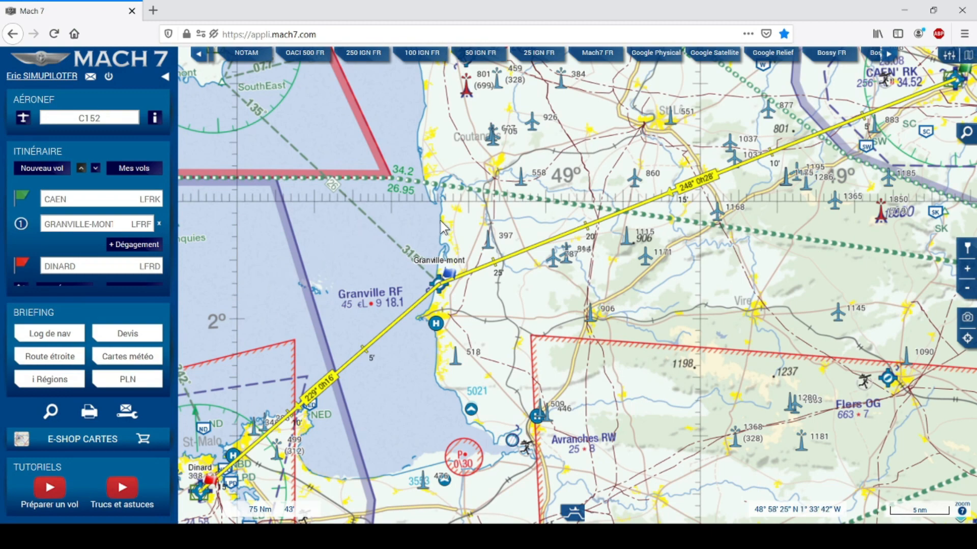
left_click_drag(408, 231, 407, 260)
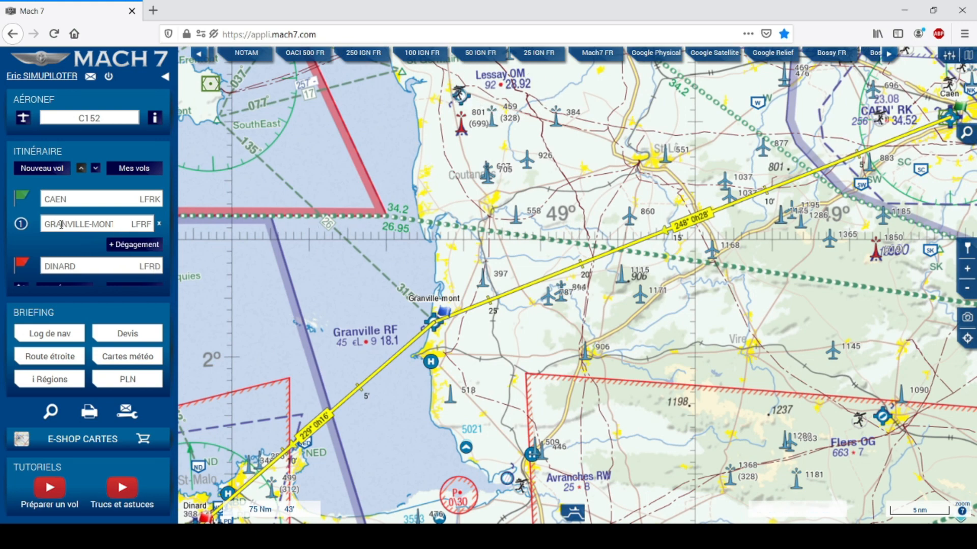
Add Lessay (LFOM) as the alternate airfield, removing and re-adding it via 'lfom'.
left_click(129, 248)
left_click(97, 263)
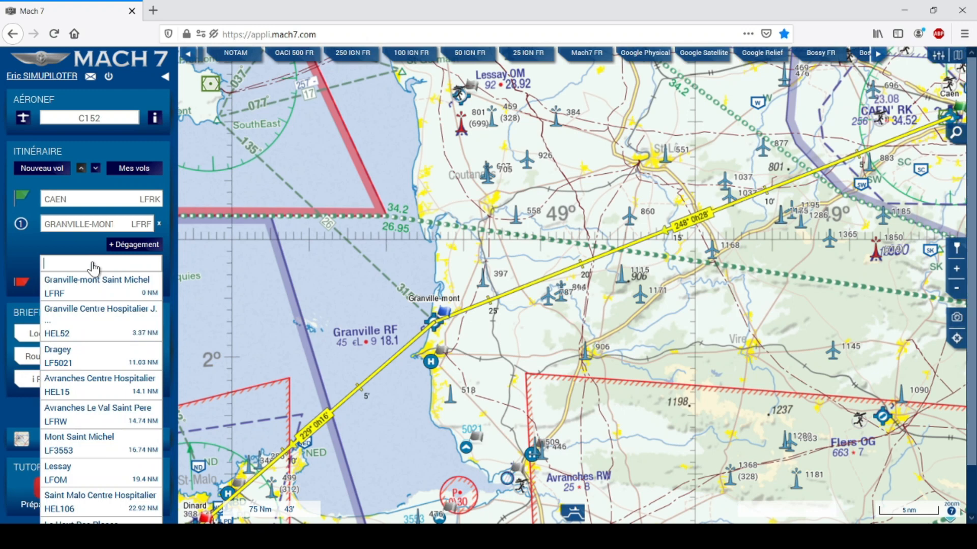
type("lessay")
left_click(72, 293)
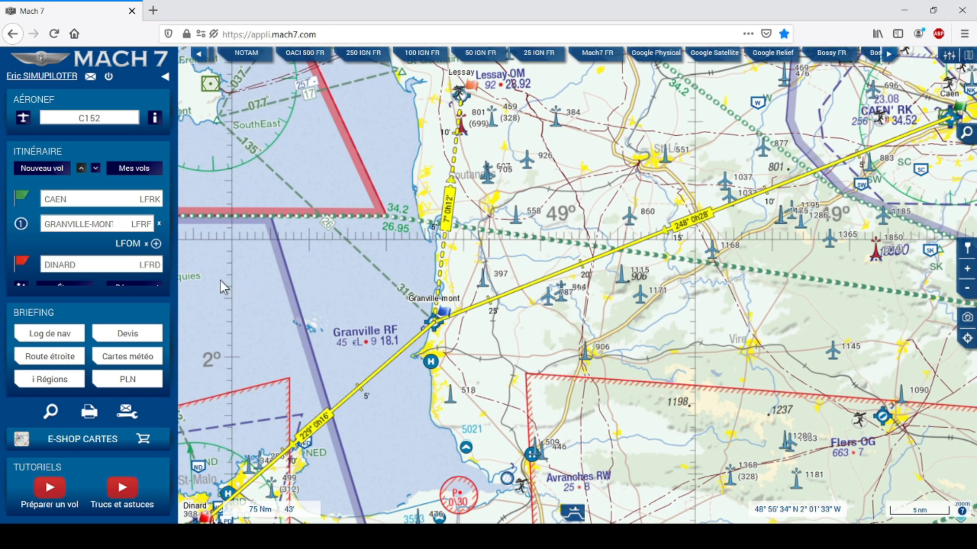
left_click(147, 245)
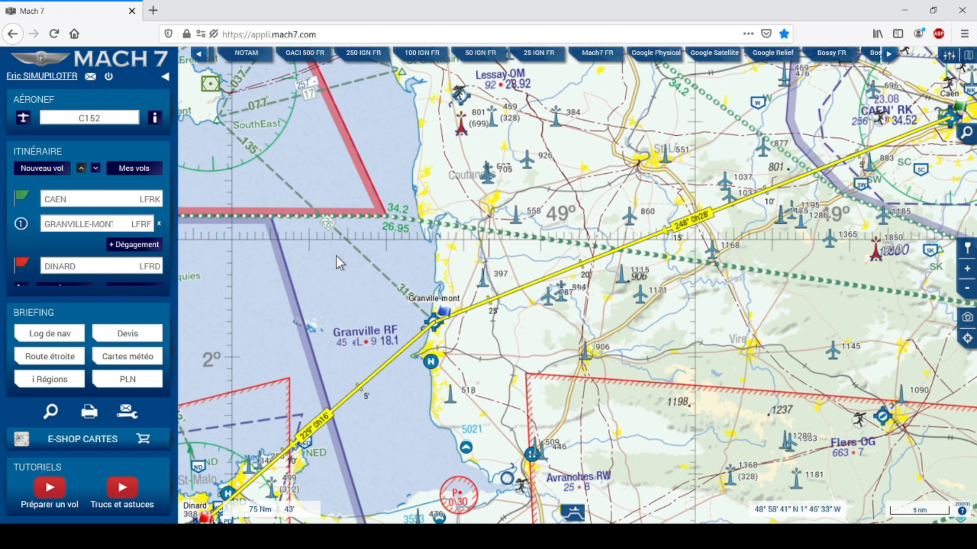
left_click(120, 248)
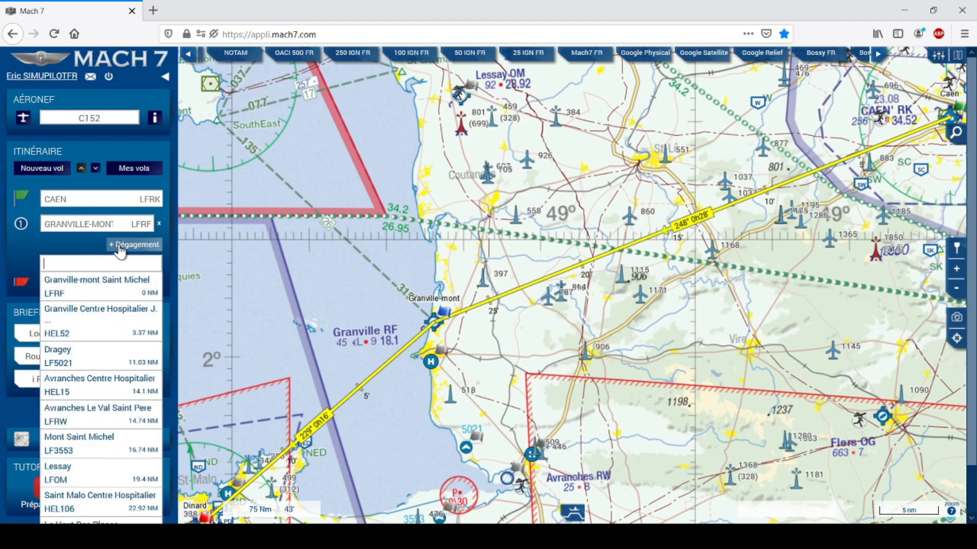
type("lfom")
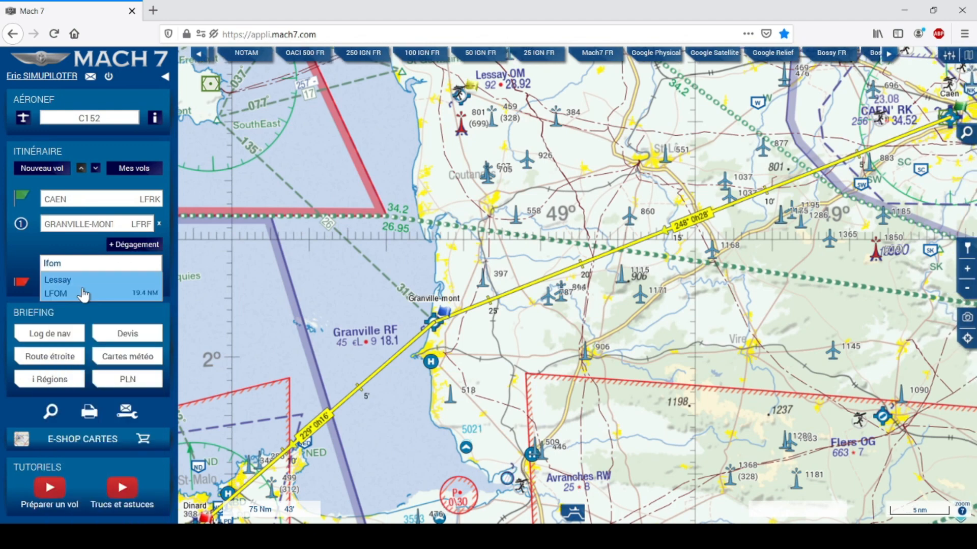
left_click(83, 294)
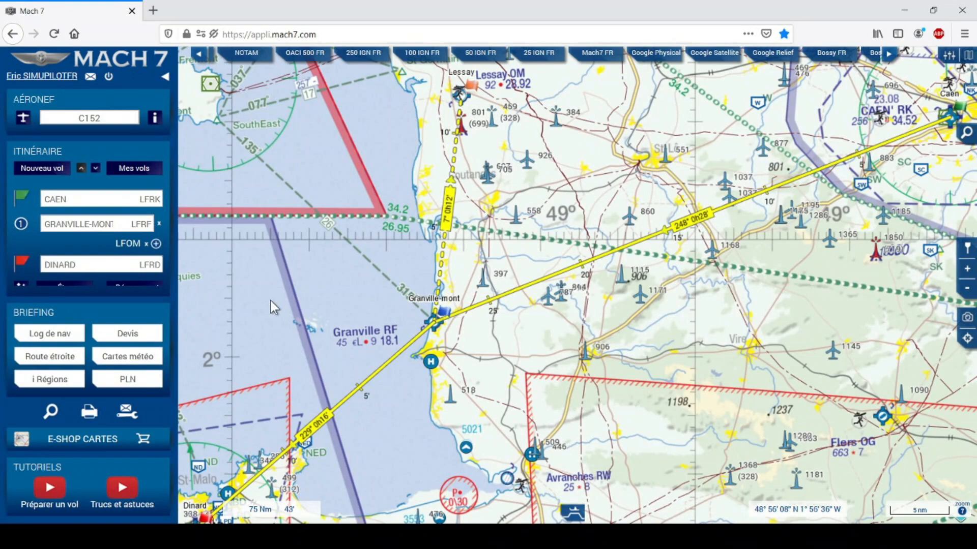
Check the Granville and Avranches airfield details, then start a new point after Lessay.
left_click(442, 329)
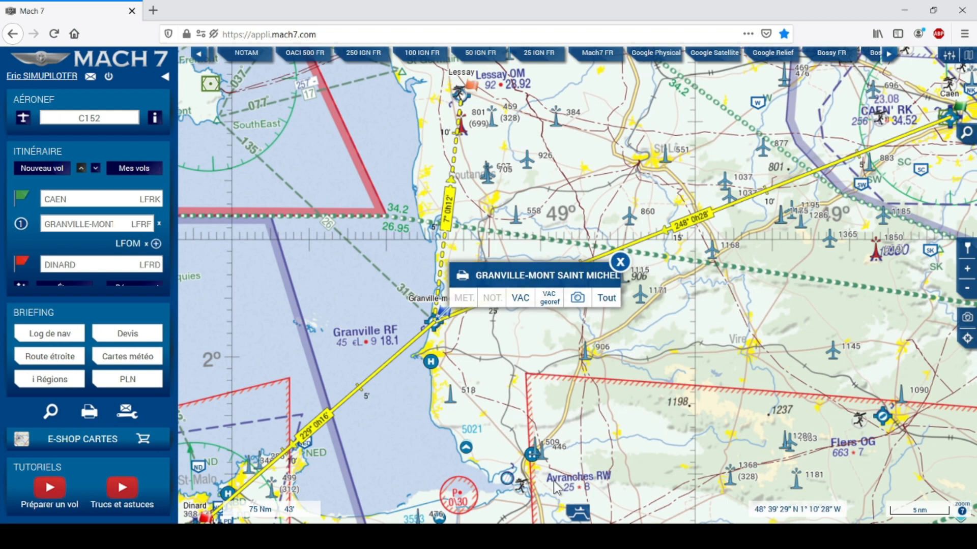
left_click(531, 453)
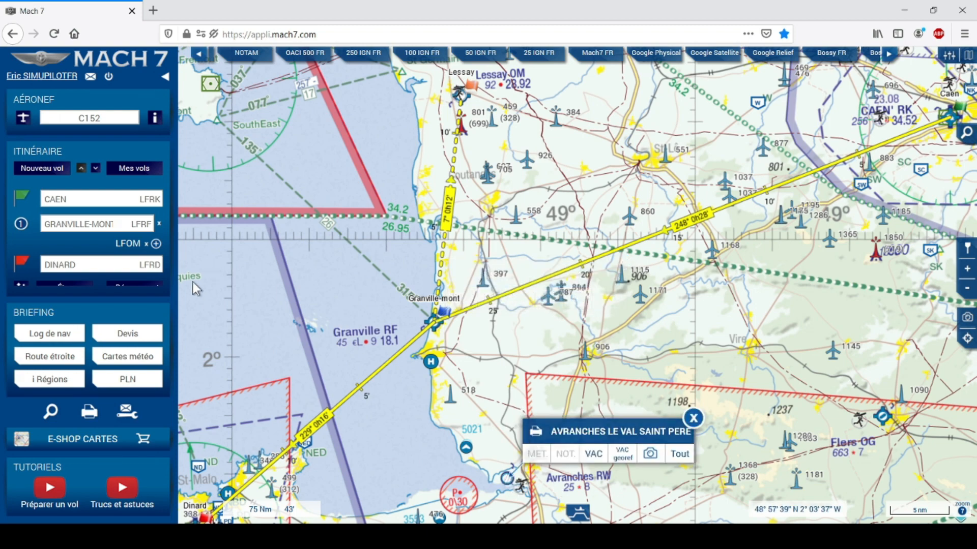
left_click(155, 244)
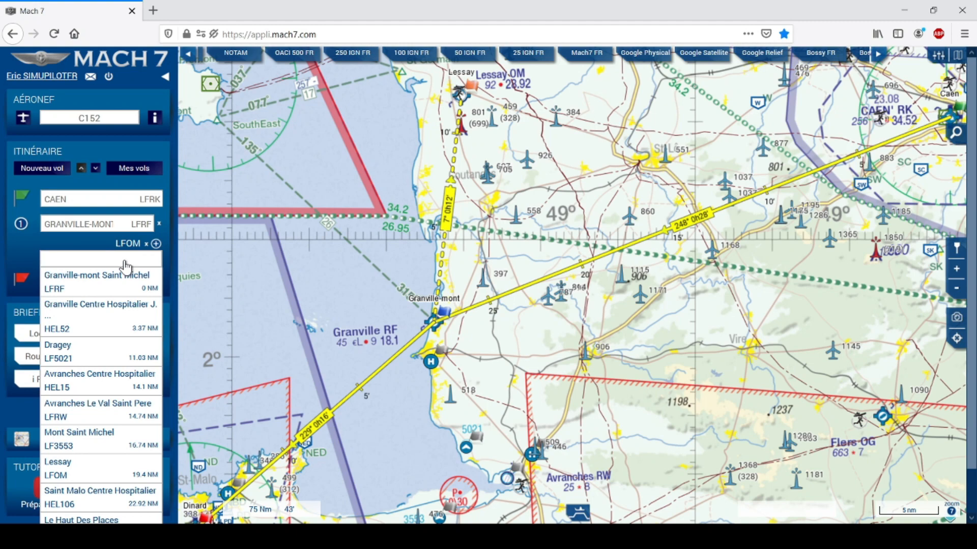
Add Avranches Le Val Saint Pere (LFRW) after Lessay and bring Dinard into view.
type("avran")
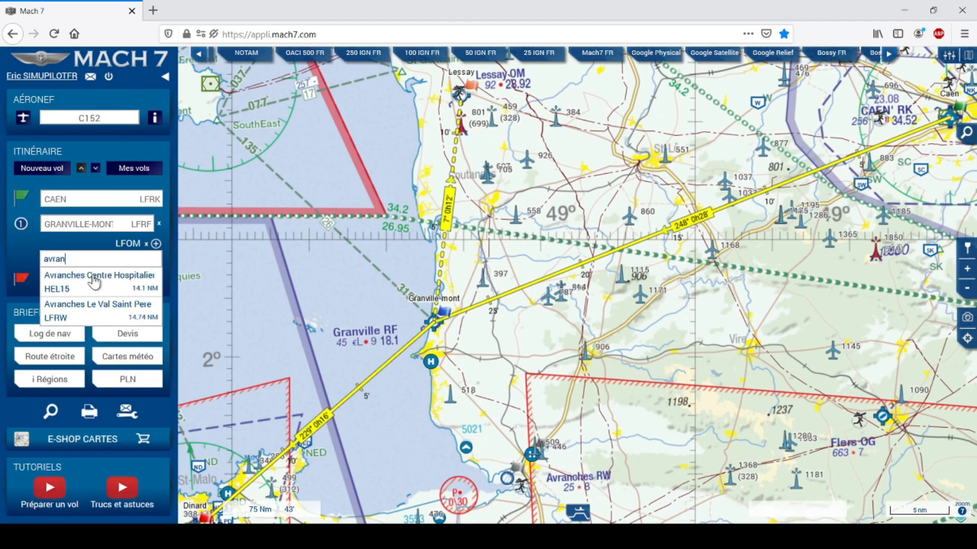
left_click(82, 312)
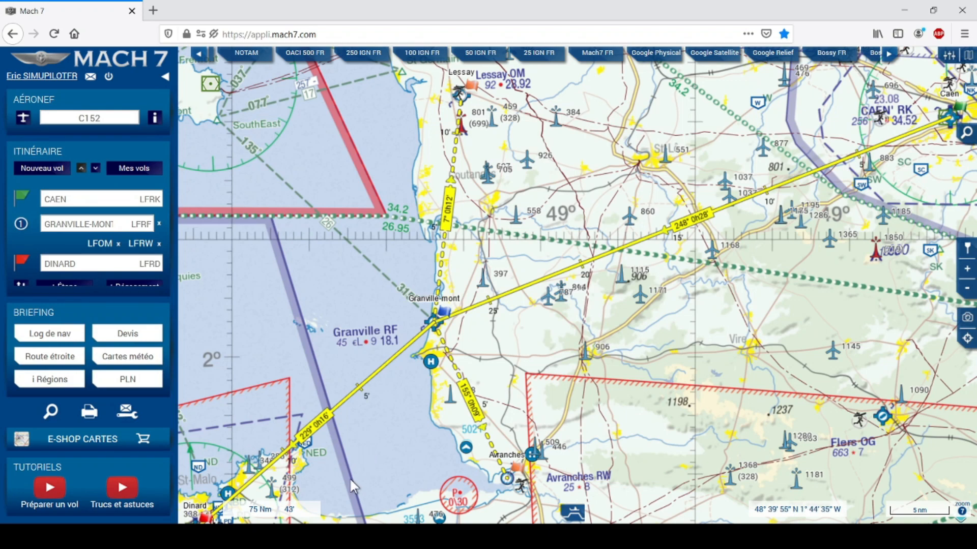
left_click_drag(347, 477, 593, 283)
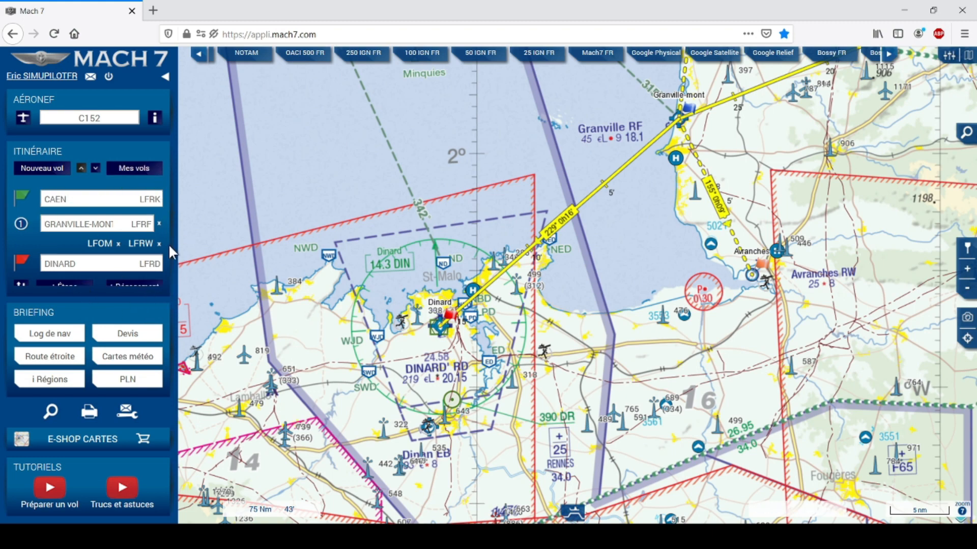
Make Dinan Trelivan (LFEB) Dinard's alternate, drawing a 186° diversion line south.
left_click(95, 172)
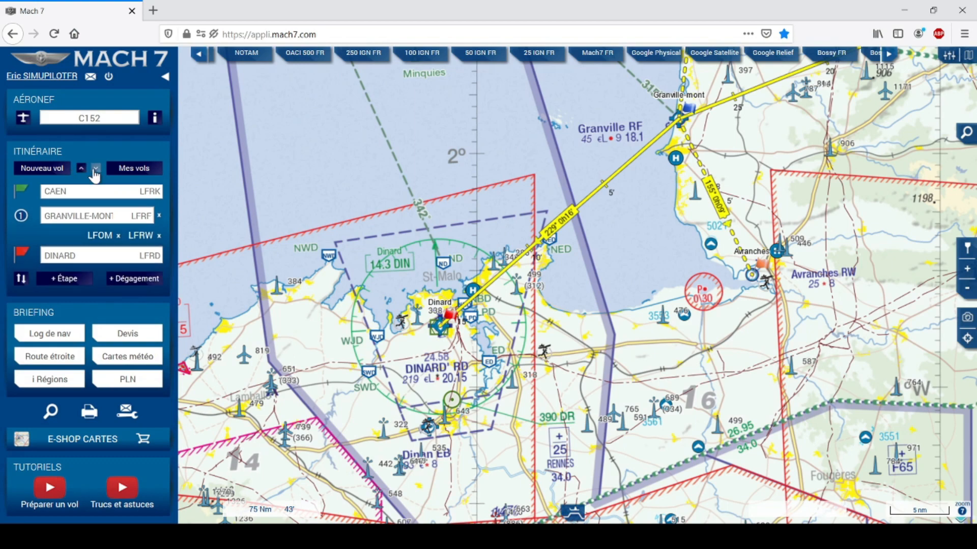
left_click(121, 280)
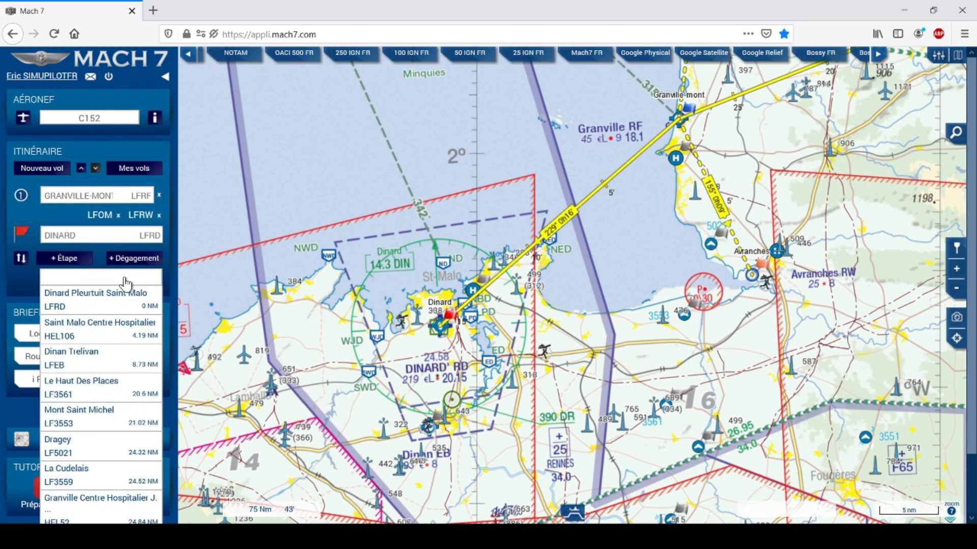
type("dinan")
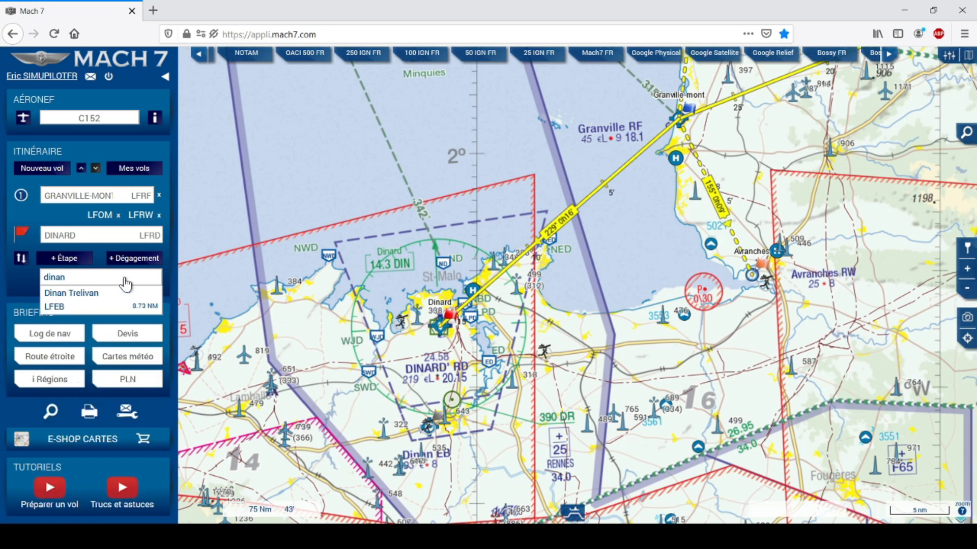
left_click(70, 308)
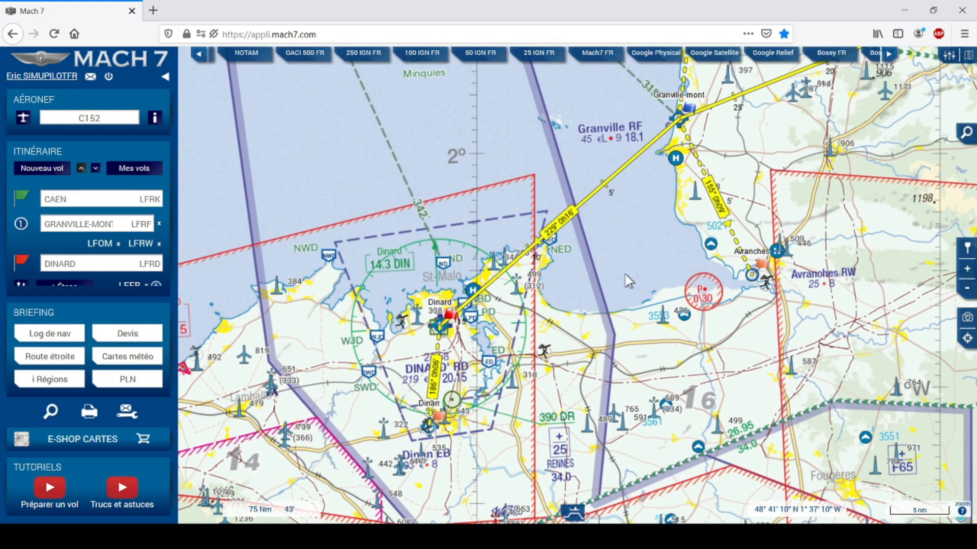
Drag the middle of the Granville–Dinard leg onto Avranches to bend the route there.
left_click_drag(624, 275, 524, 355)
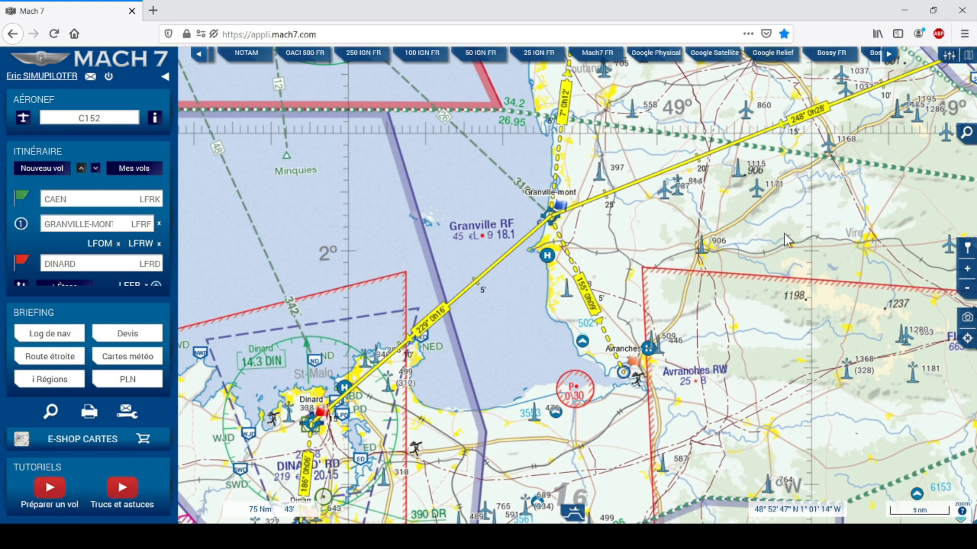
left_click_drag(786, 244, 731, 263)
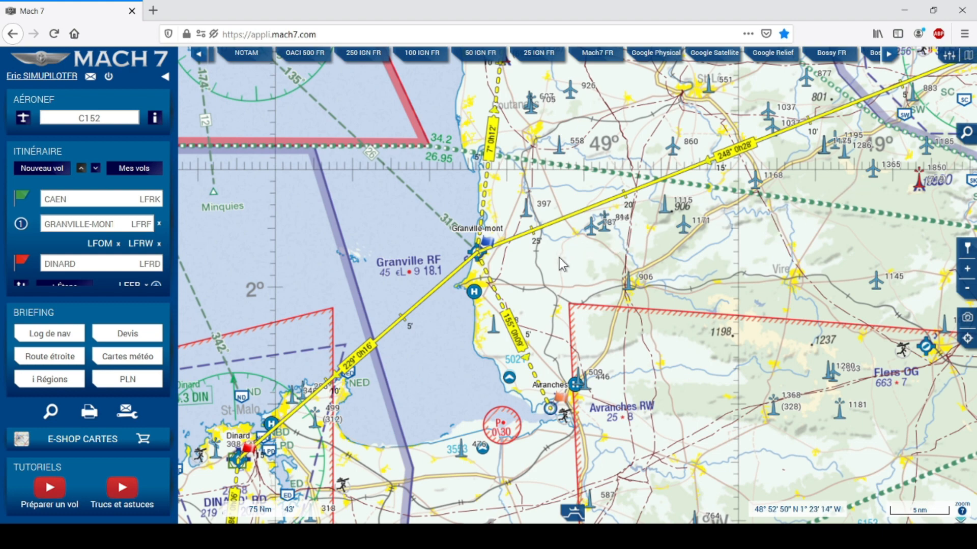
left_click_drag(544, 270, 523, 249)
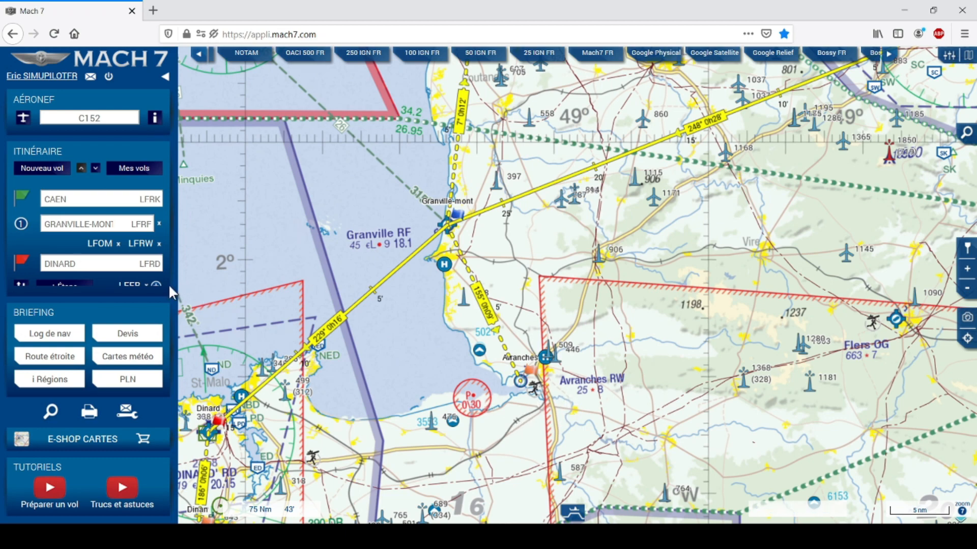
left_click(95, 168)
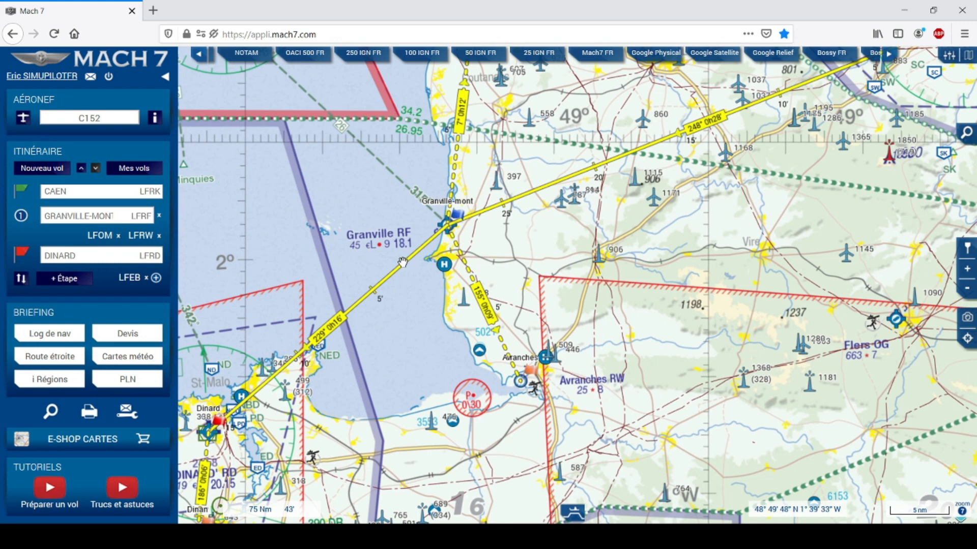
mouse_move(401, 261)
left_mouse_down()
mouse_move(432, 279)
mouse_move(419, 306)
mouse_move(446, 356)
mouse_move(523, 380)
left_mouse_up()
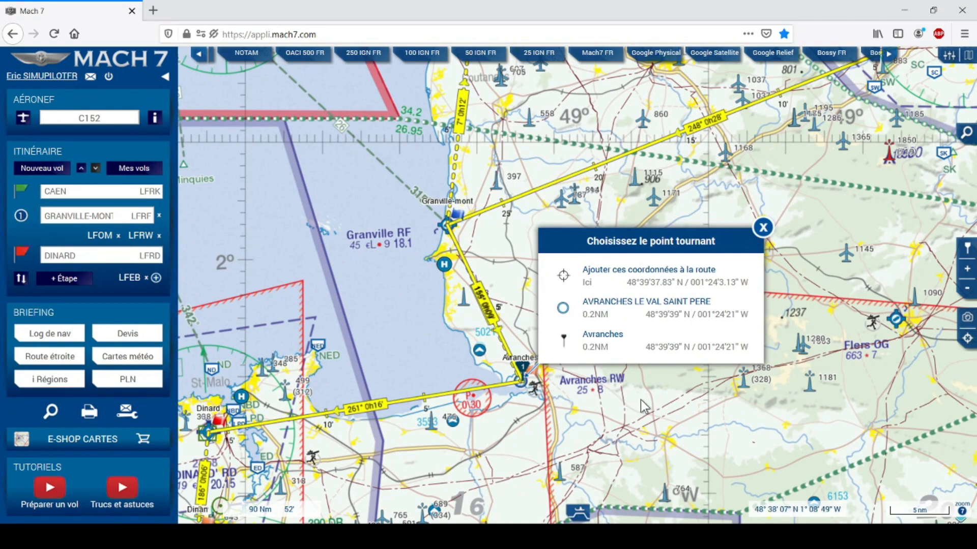
Choose Avranches Le Val Saint Pere as the turning point and review its waypoint details.
left_click(639, 316)
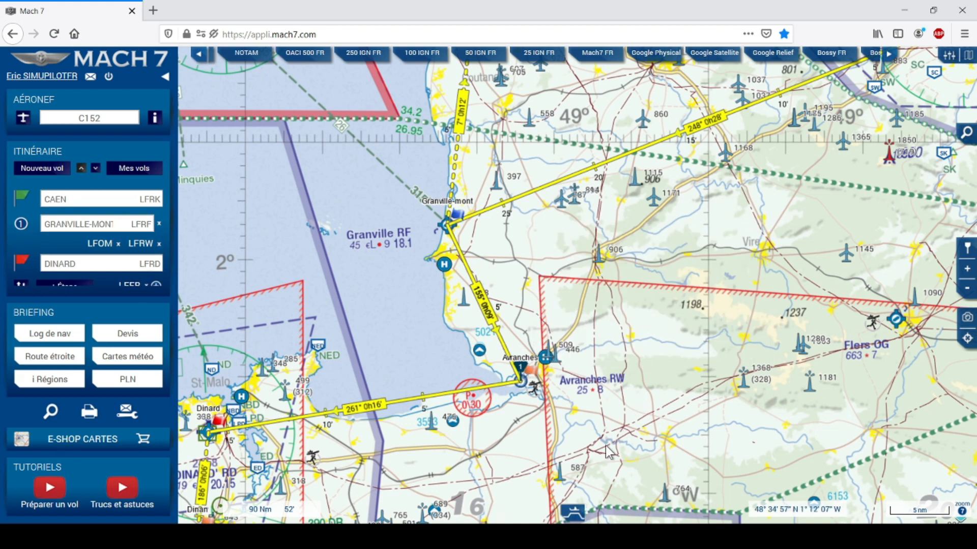
left_click(533, 393)
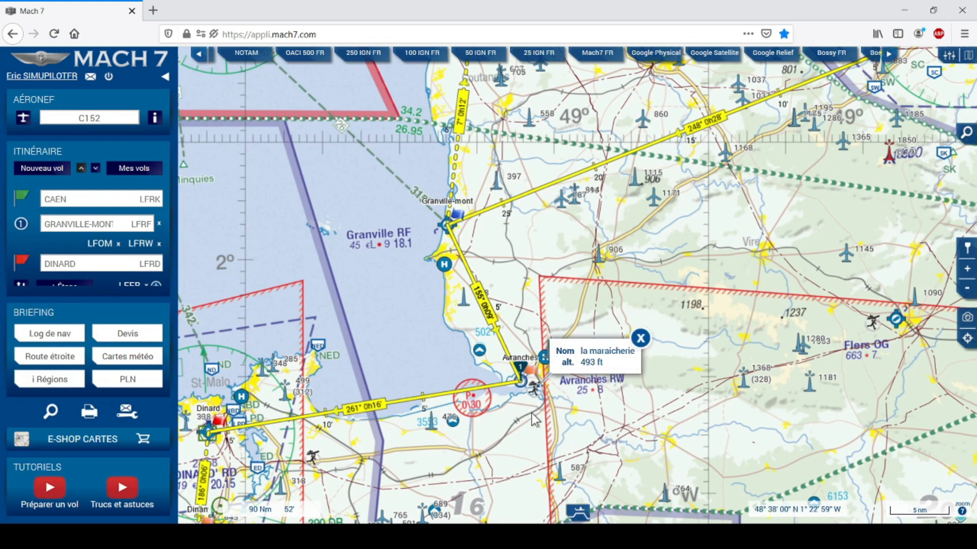
left_click(520, 368)
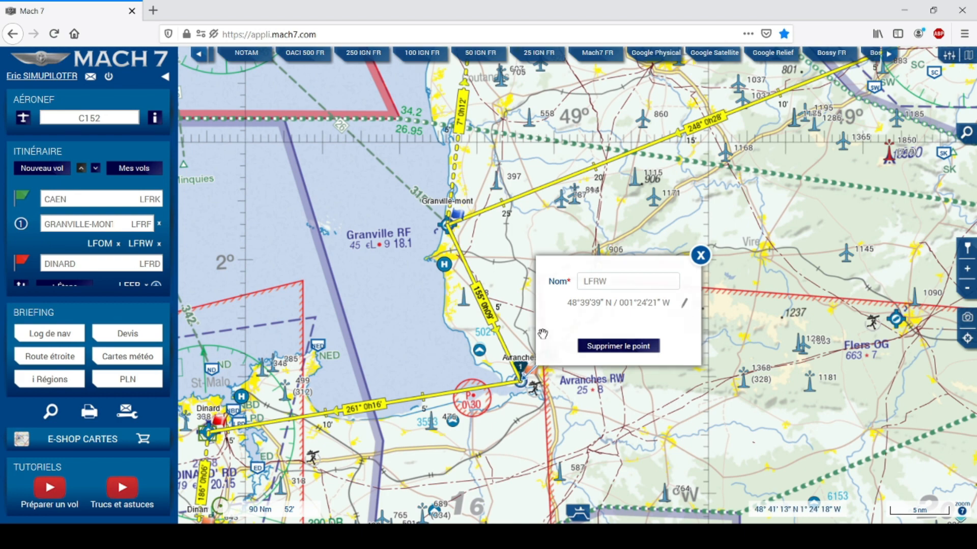
left_click(700, 255)
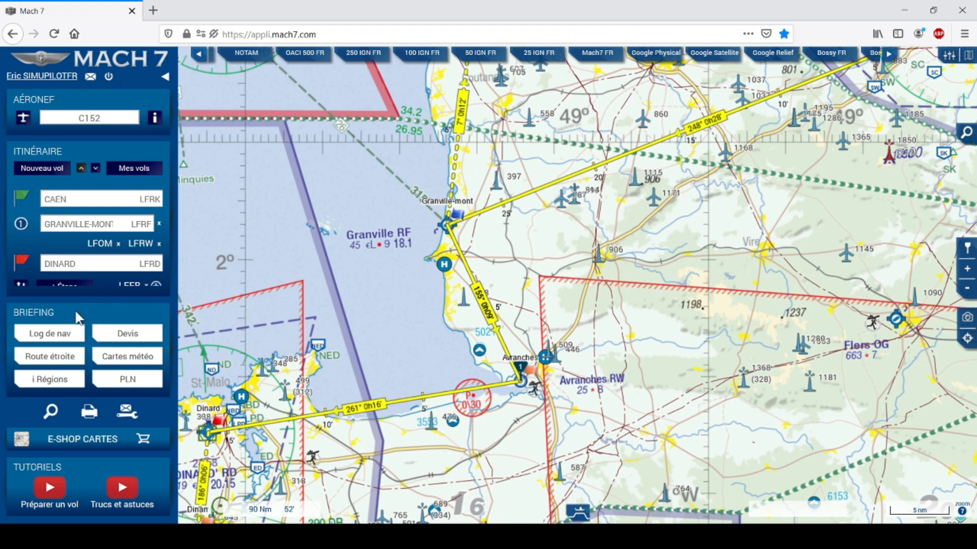
left_click(58, 338)
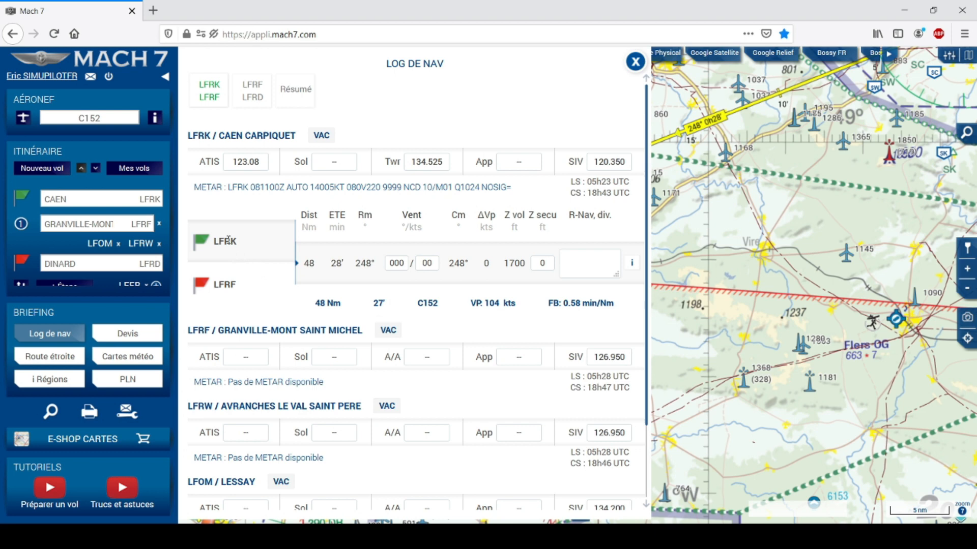
left_click(259, 87)
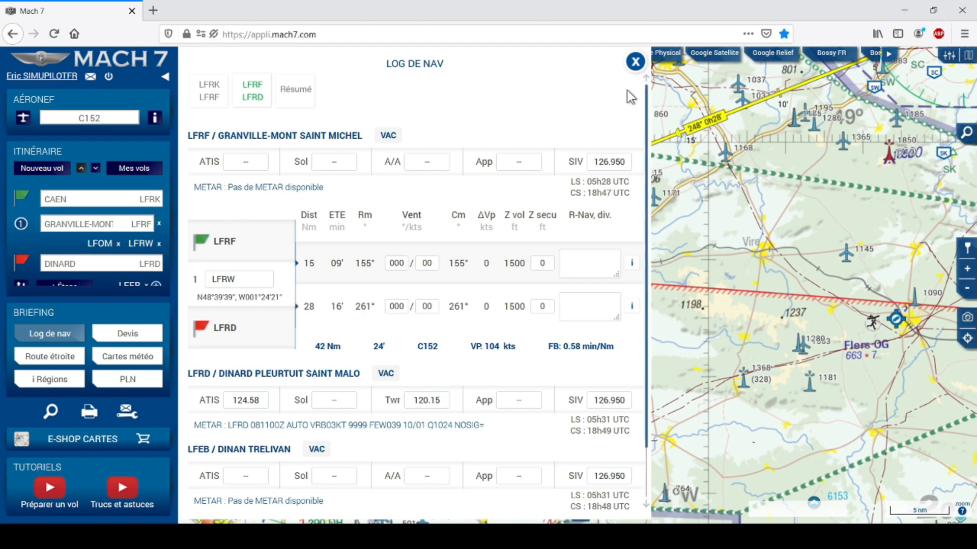
left_click(635, 61)
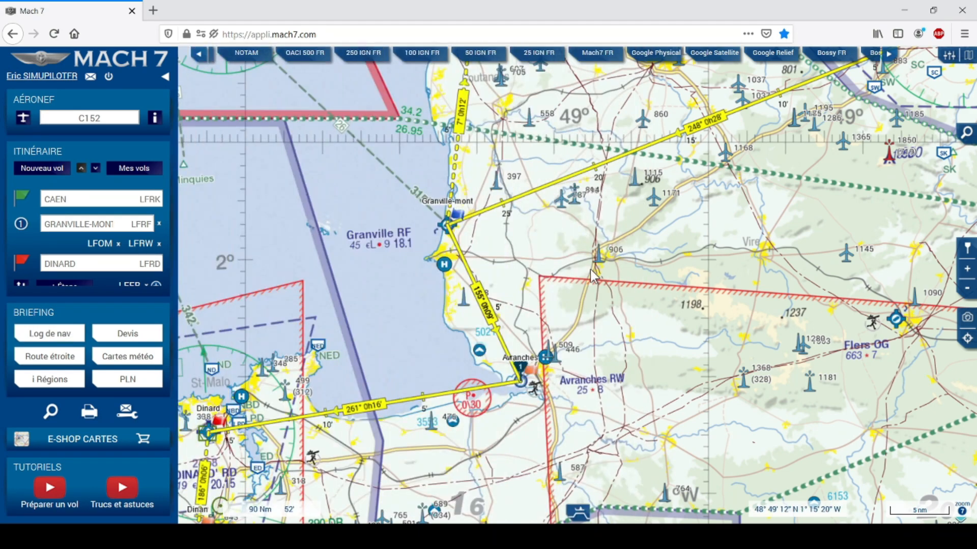
Centre the chart on Avranches and the bay and switch the background to Google Relief.
left_click_drag(515, 411, 512, 342)
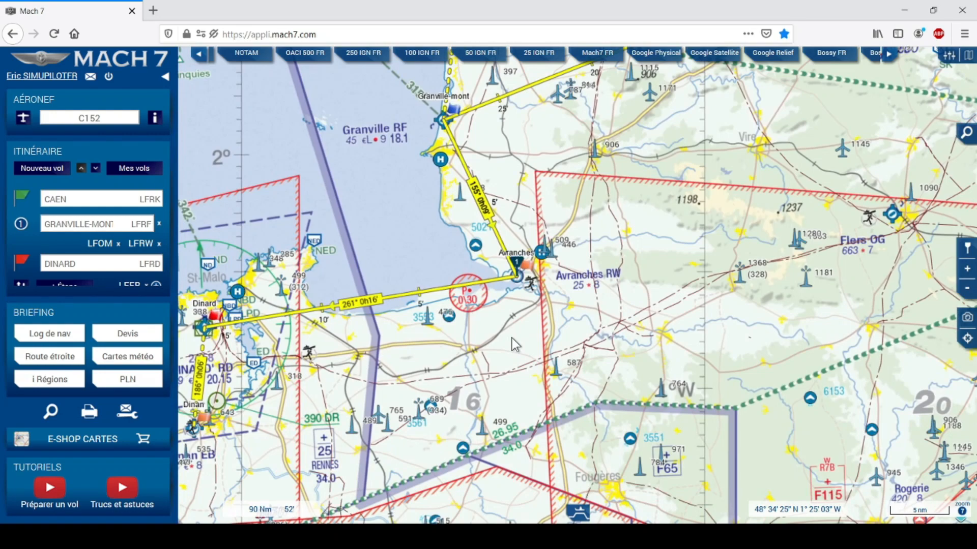
scroll(524, 305, "up", 1)
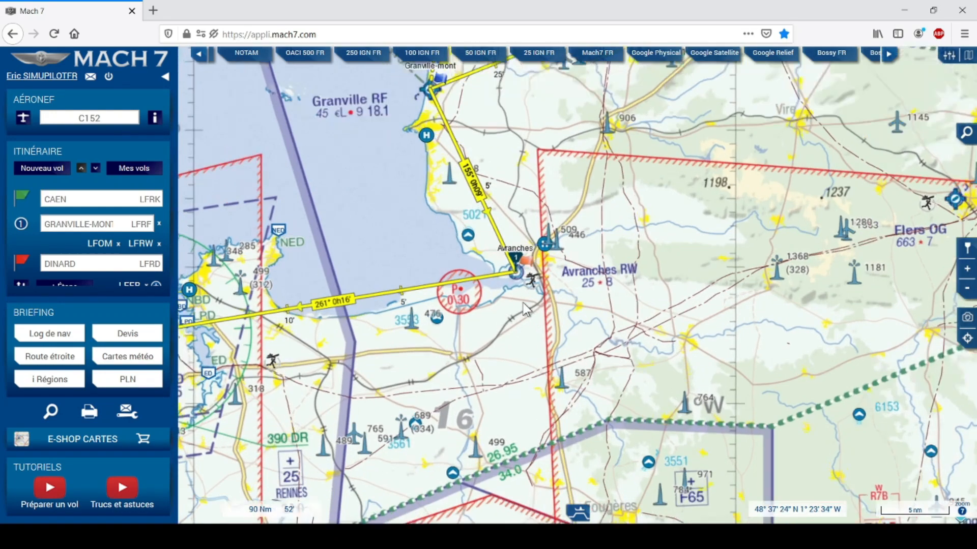
scroll(526, 308, "up", 2)
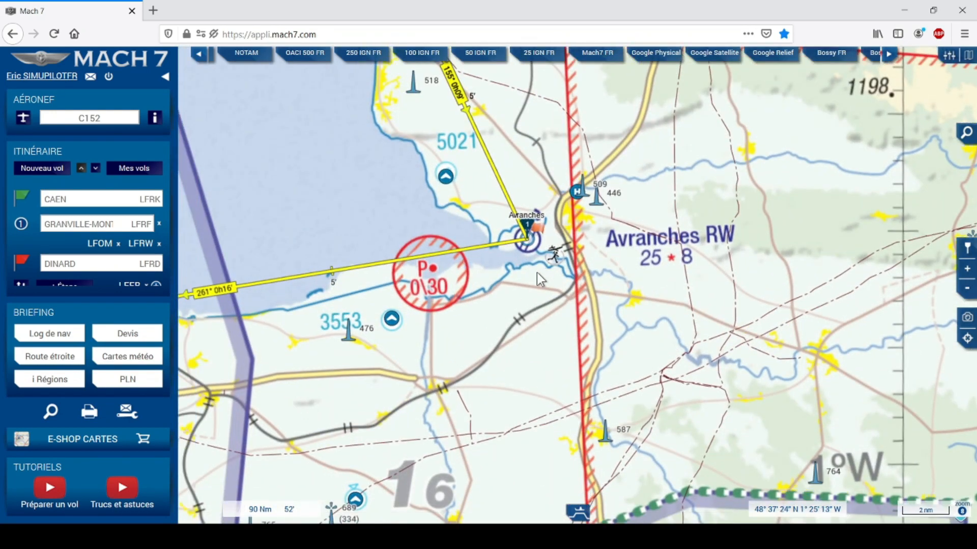
left_click_drag(536, 273, 559, 252)
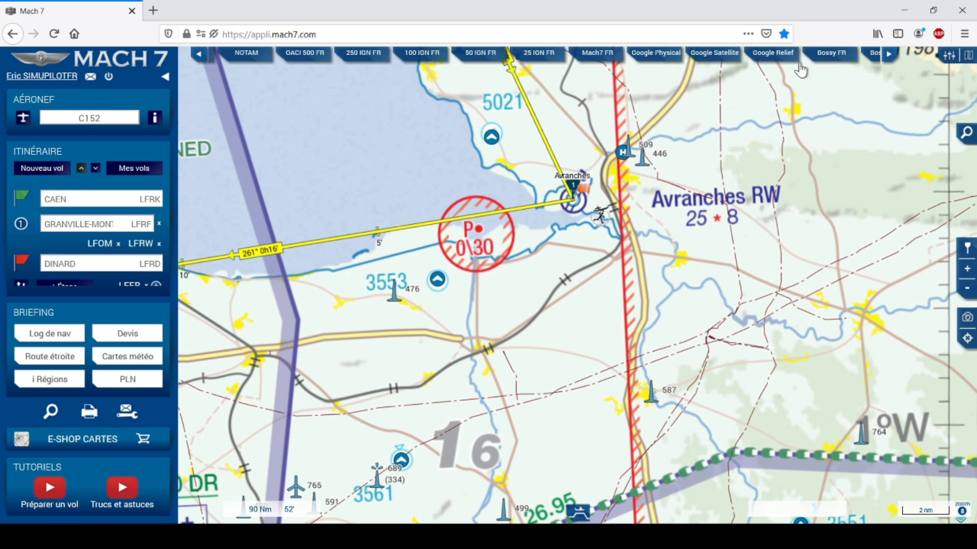
left_click(773, 56)
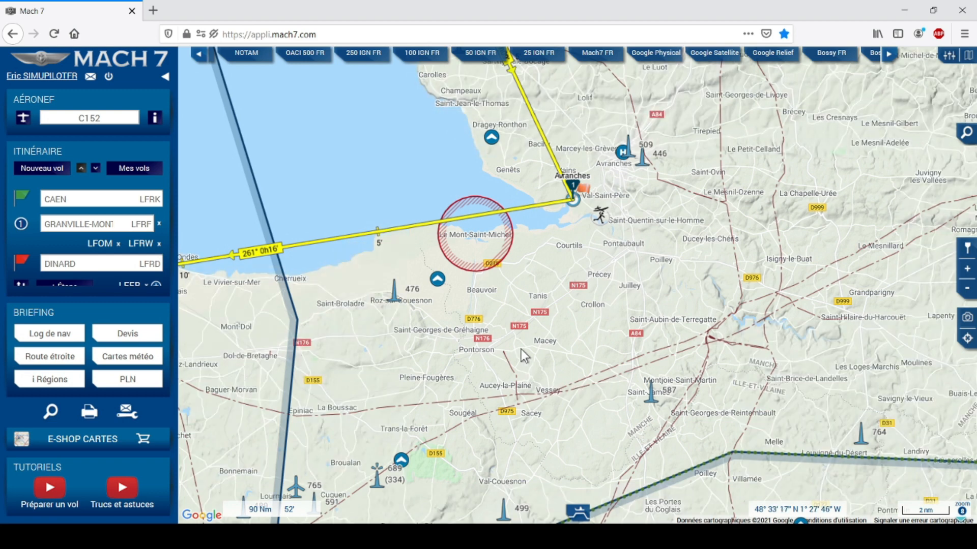
Zoom in on the Avranches turning point and switch the background to Google Physical.
scroll(520, 349, "up", 1)
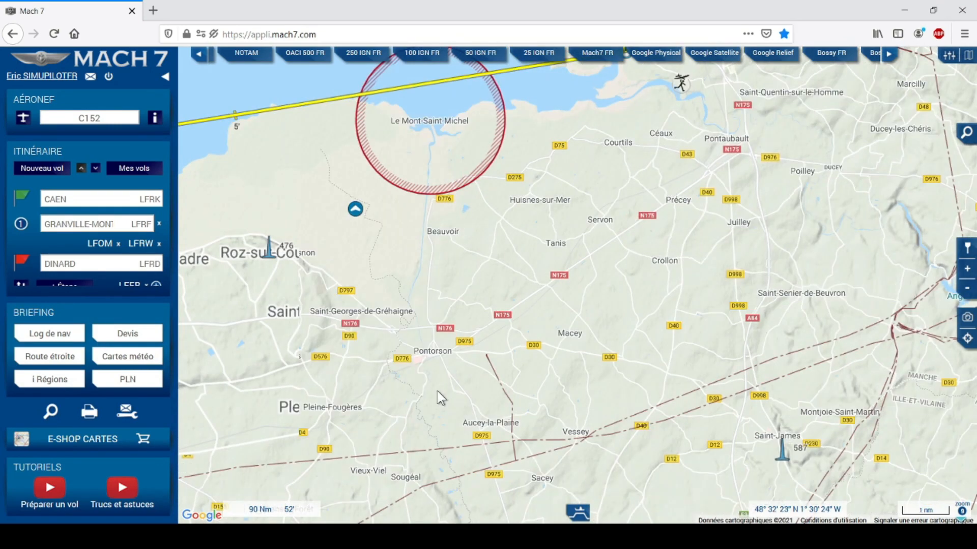
left_click_drag(600, 233, 569, 268)
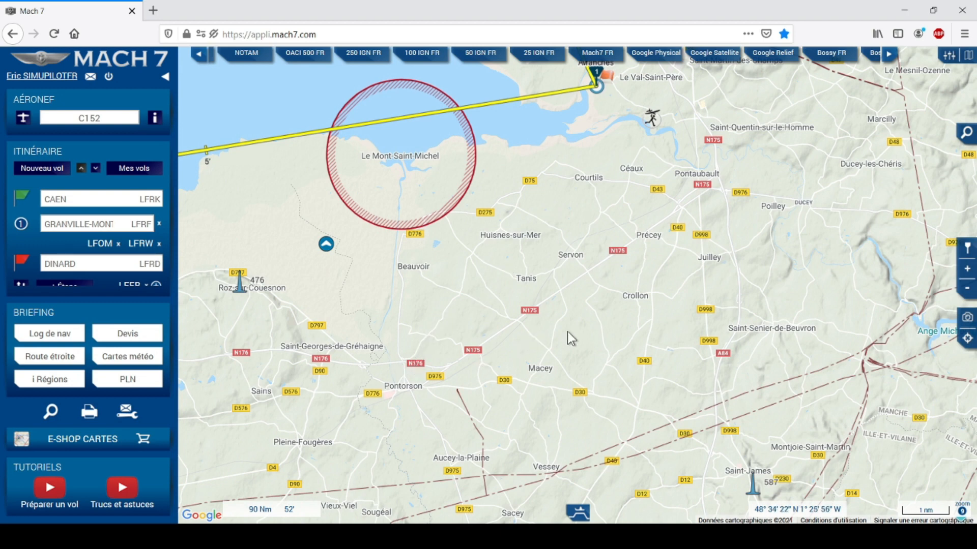
left_click(670, 55)
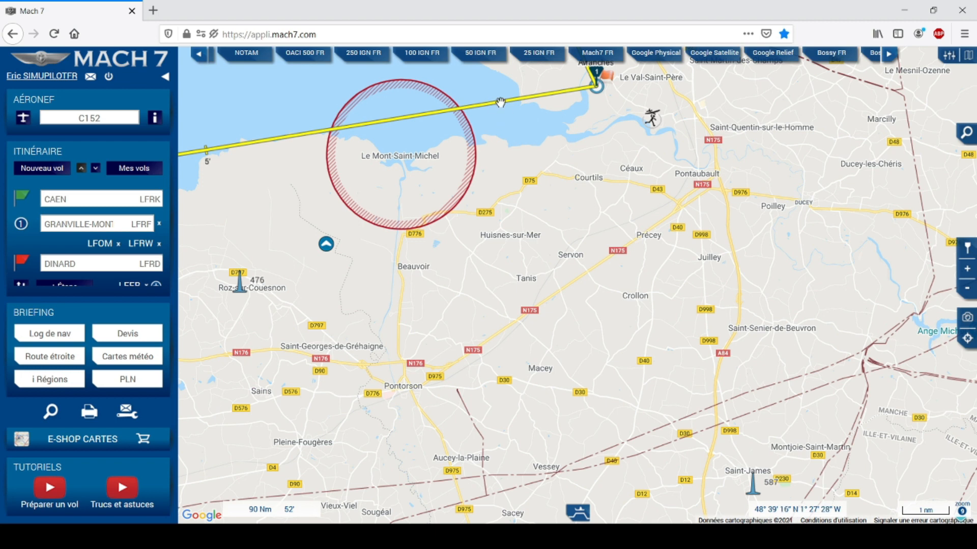
Bend the Avranches–Dinard leg to a new turn point near Pontorson and name it PONTORSON.
left_click_drag(501, 103, 403, 360)
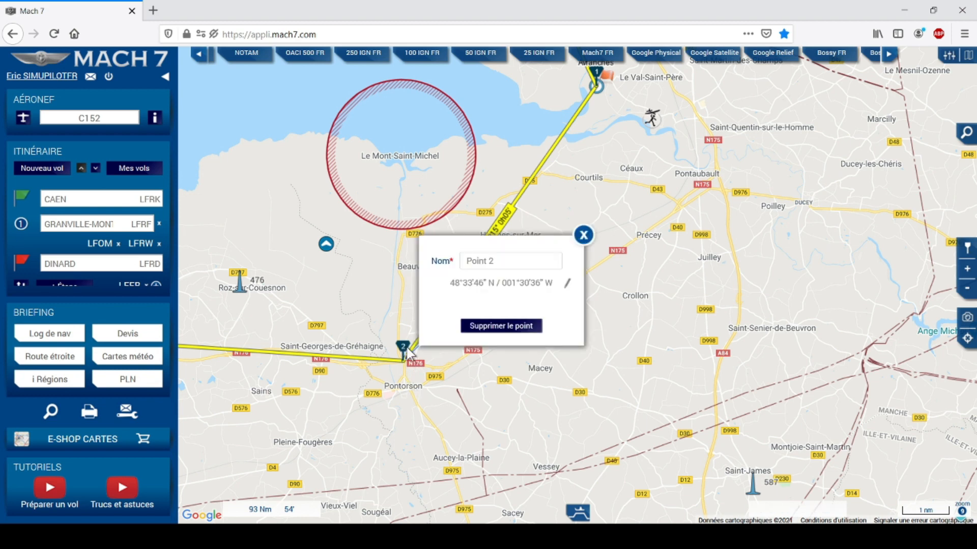
left_click_drag(500, 263, 456, 261)
type("PONTO")
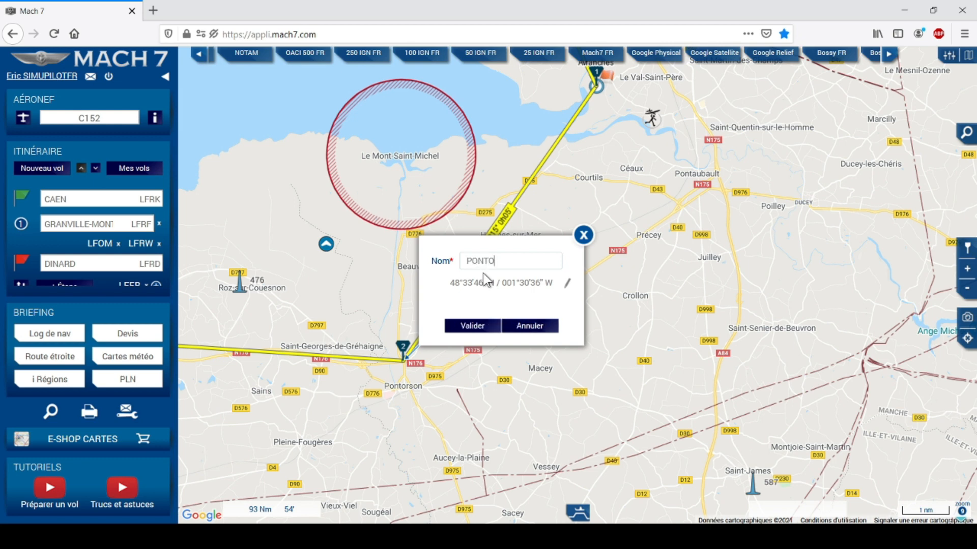
type("RSON")
left_click(482, 325)
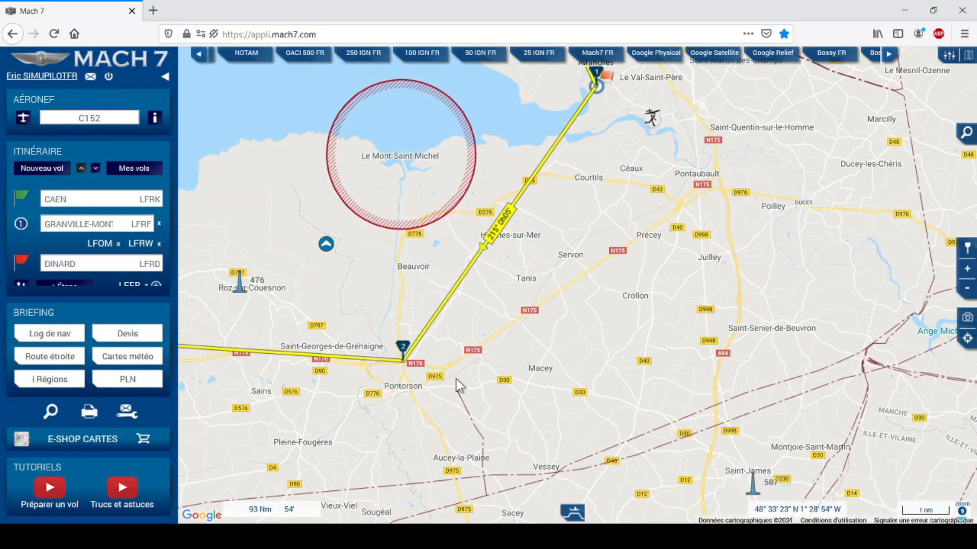
left_click(60, 334)
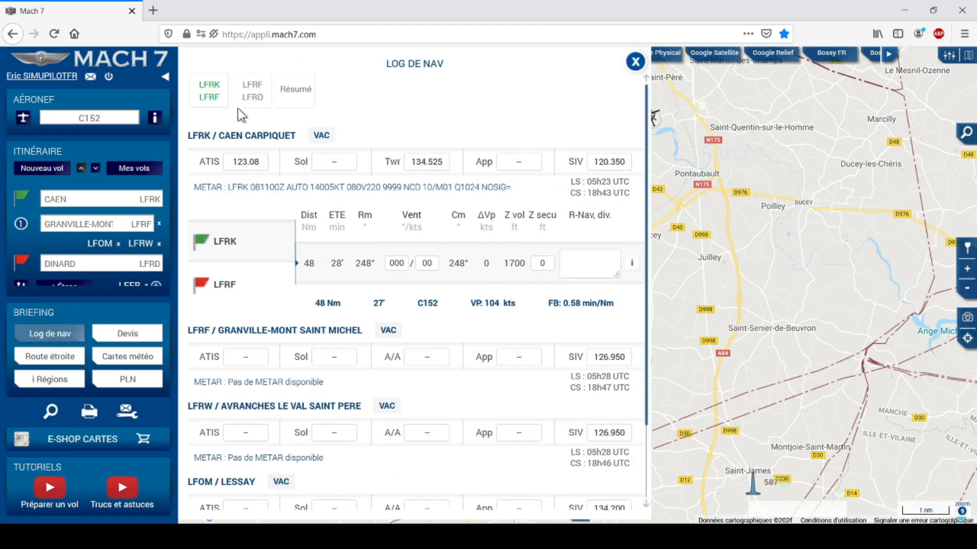
left_click(256, 92)
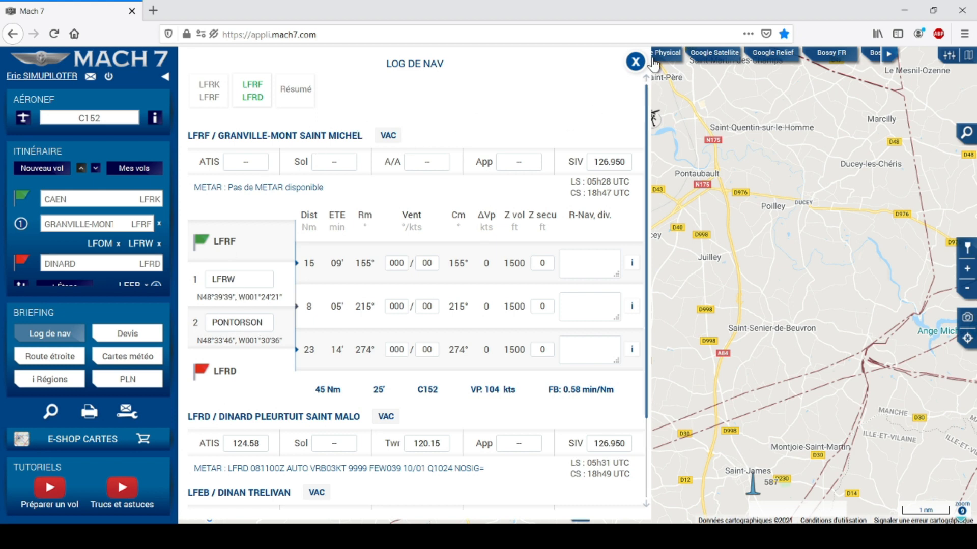
left_click(634, 63)
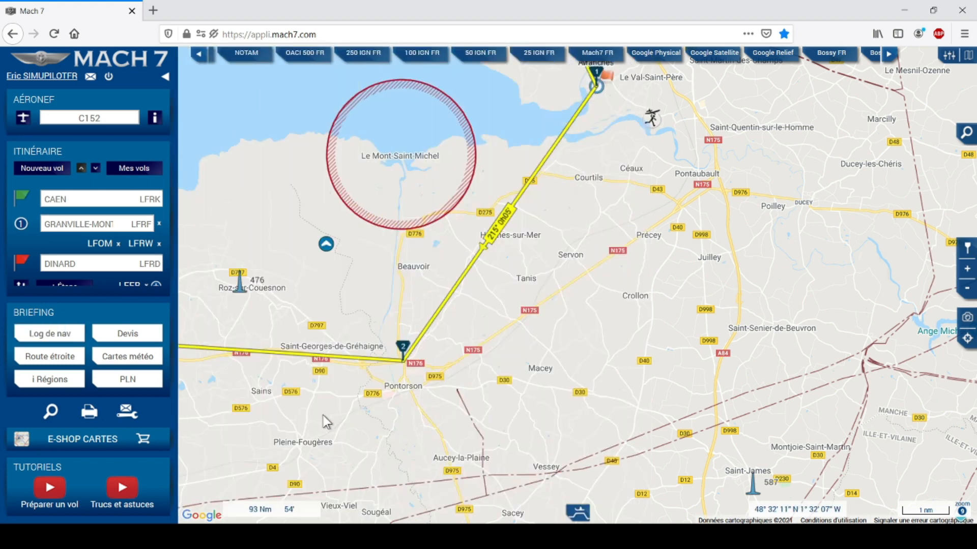
Add a third turning point at Dol-de-Bretagne on the Dinard route and name it DOL-DE-BRETAGNE.
left_click_drag(206, 386, 465, 381)
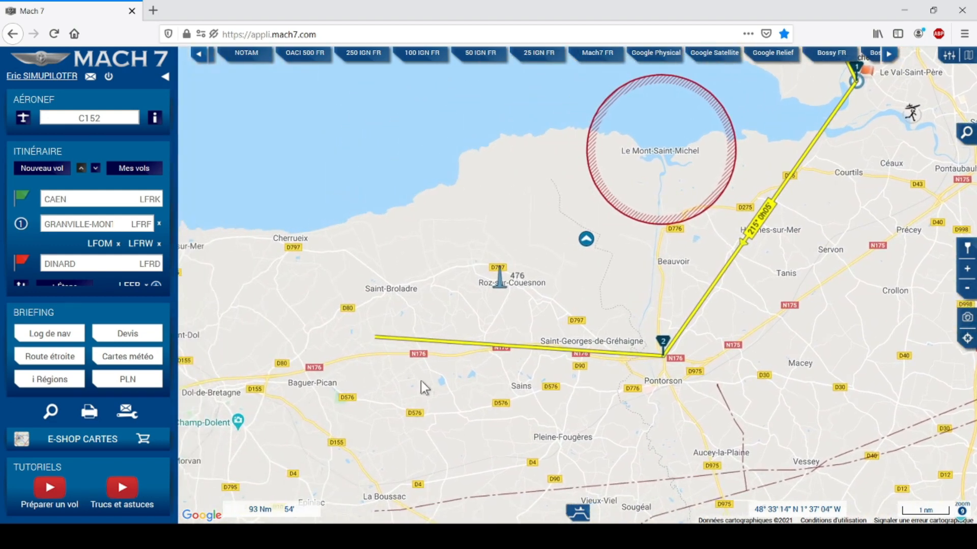
left_click_drag(316, 398, 457, 375)
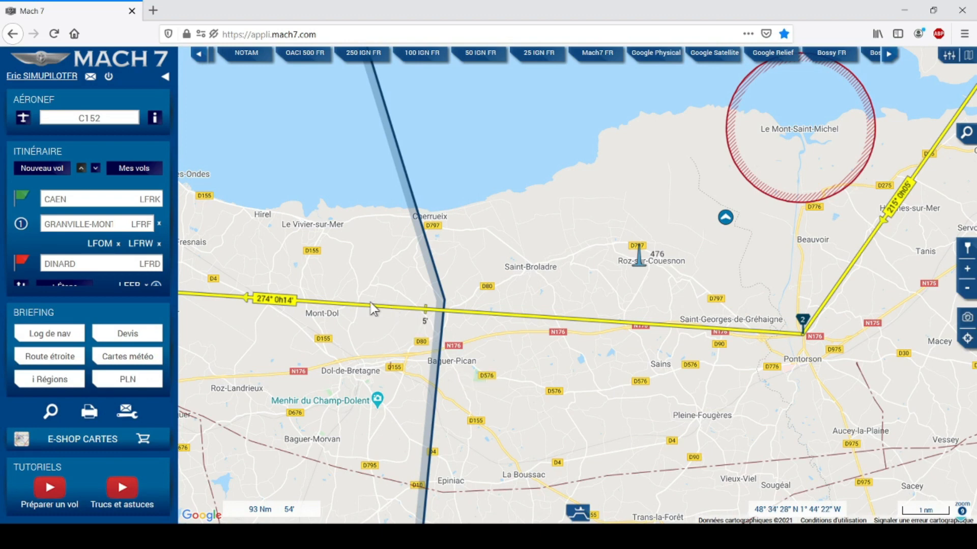
left_click_drag(367, 306, 360, 358)
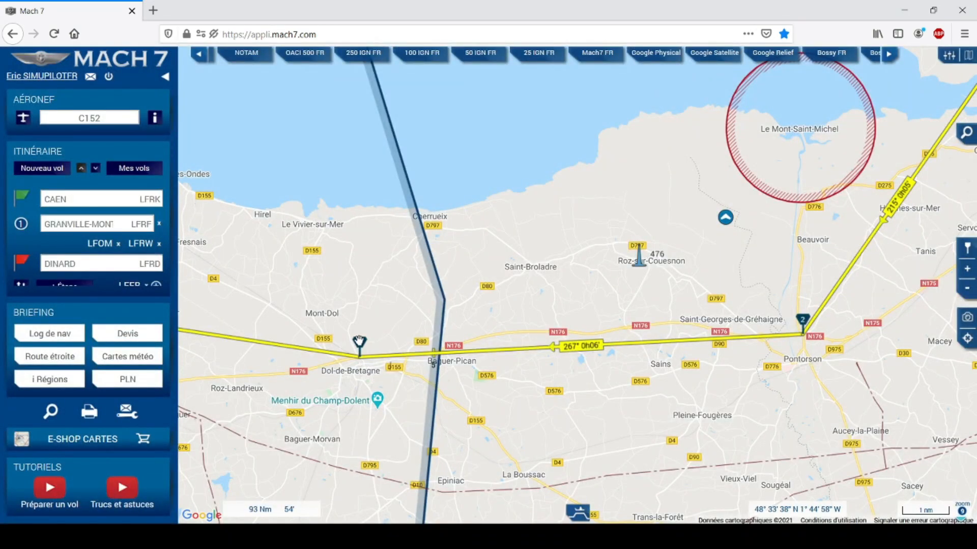
left_click(359, 342)
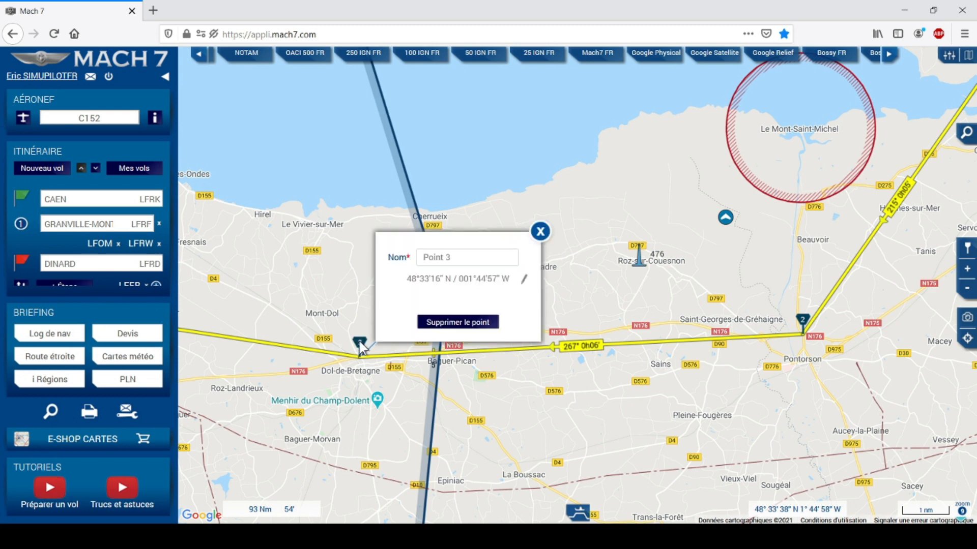
left_click_drag(450, 256, 413, 255)
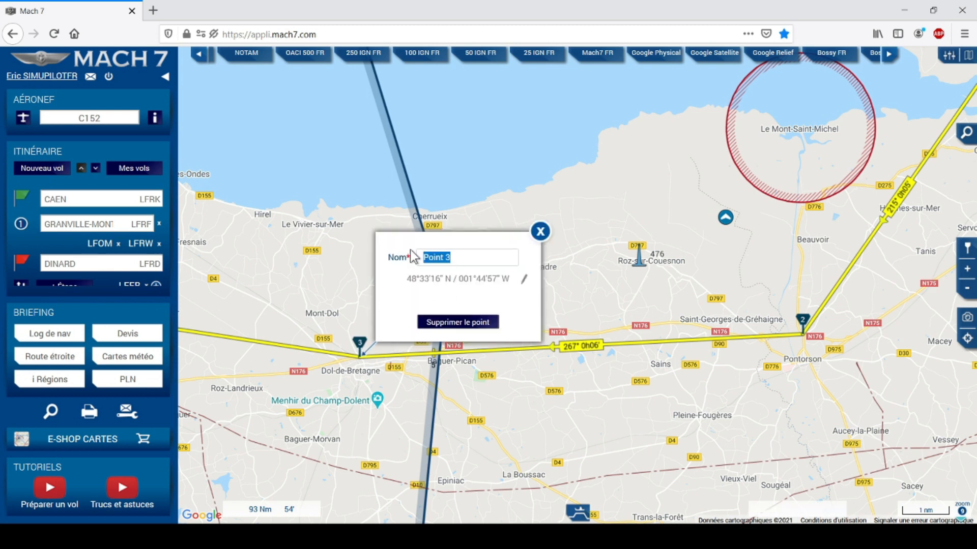
type("DOL-D")
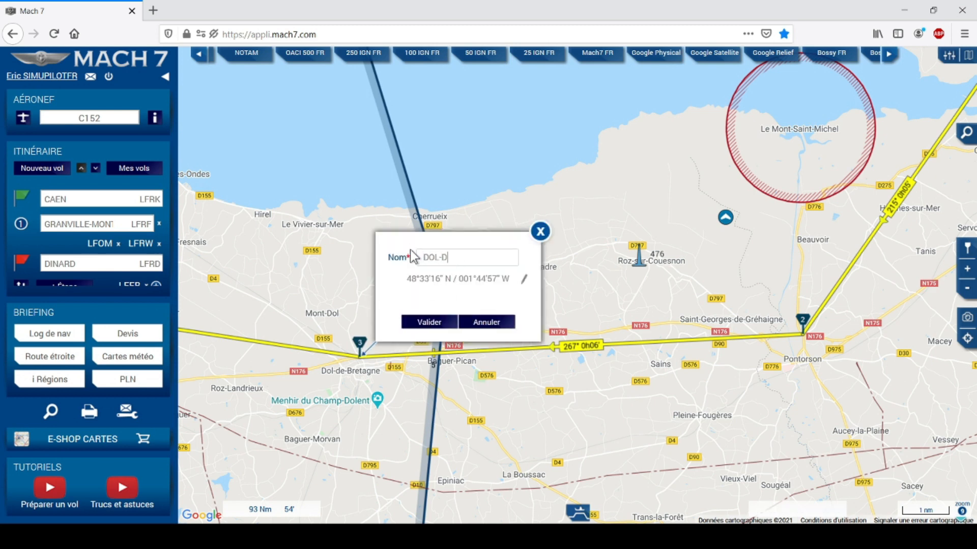
type("E-BRETAGNE")
left_click(438, 328)
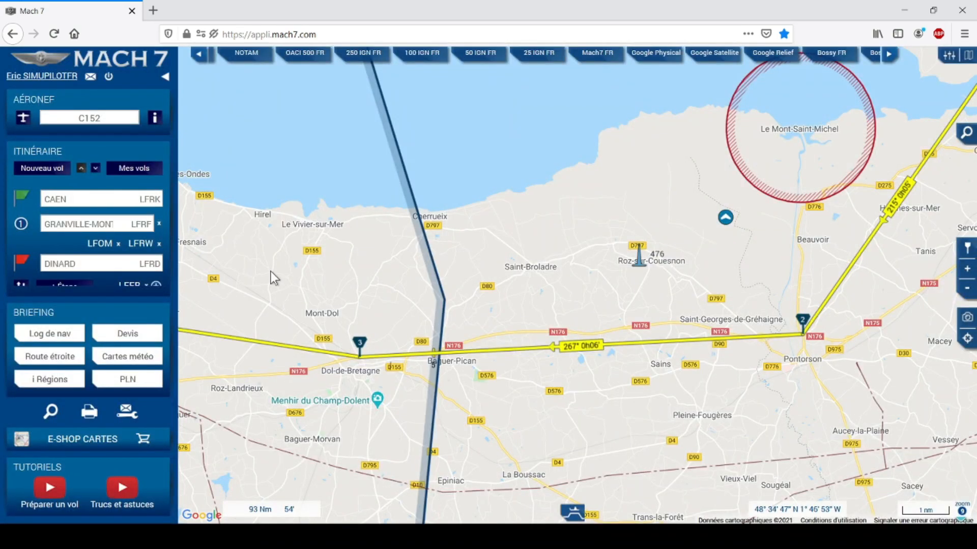
Route the last leg through the ED Dinard reporting point at Pont St Hubert, then open the nav log.
left_click_drag(275, 284, 548, 300)
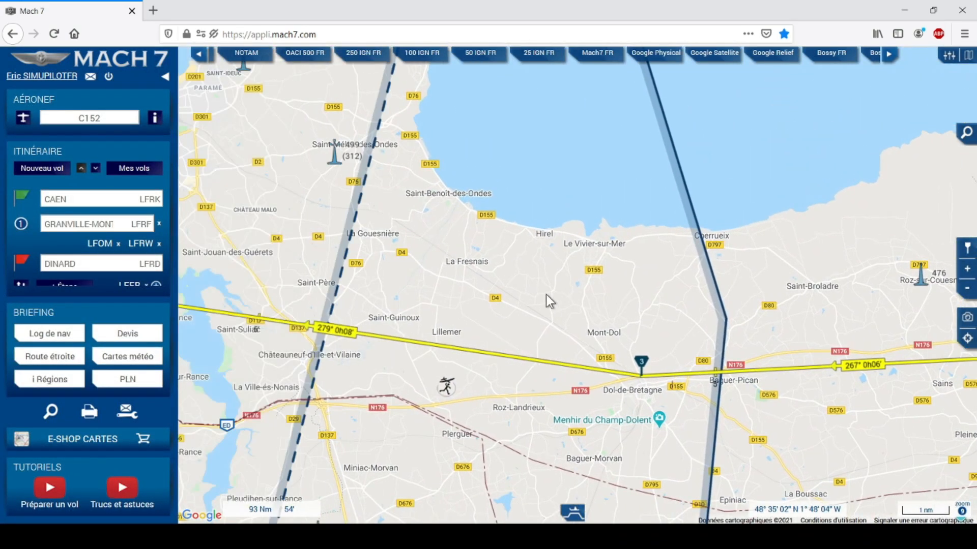
left_click_drag(422, 301, 644, 258)
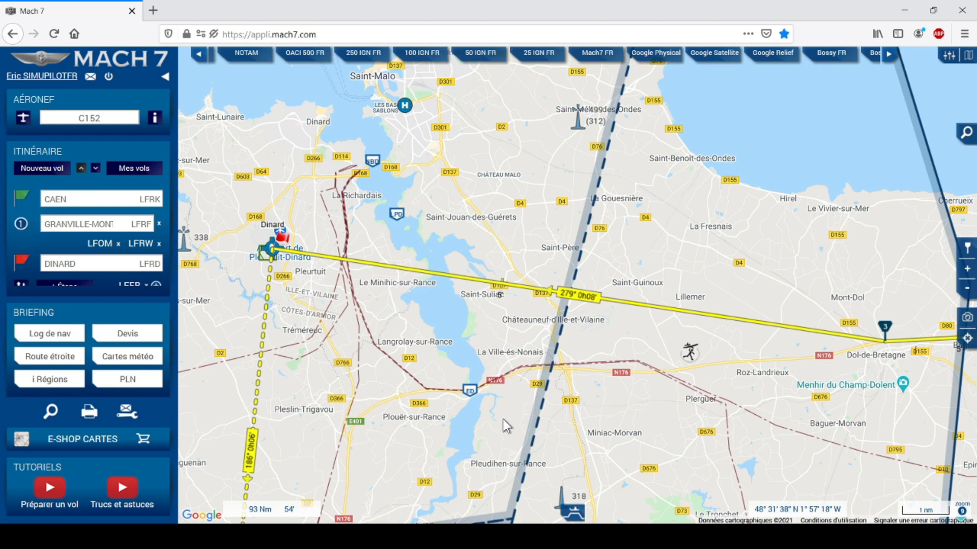
left_click(471, 392)
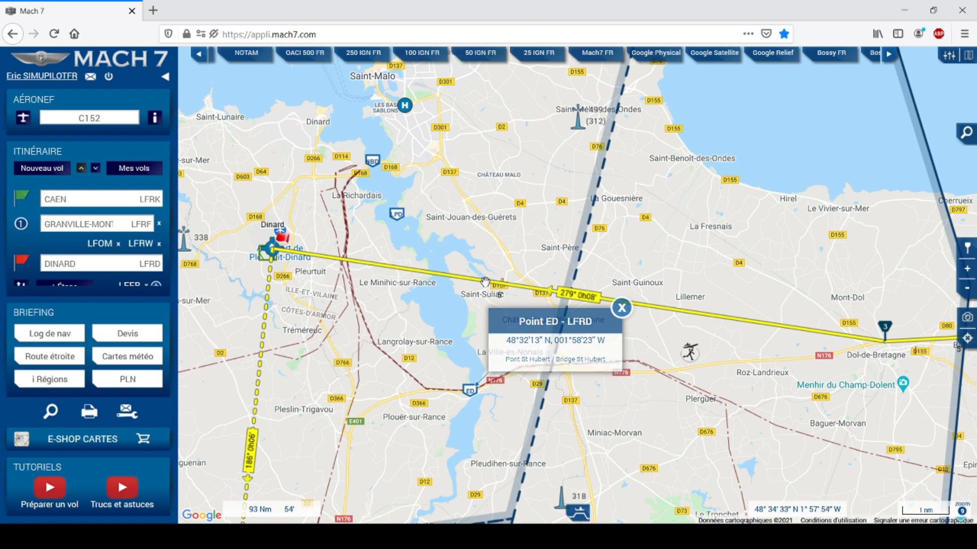
left_click_drag(484, 282, 469, 388)
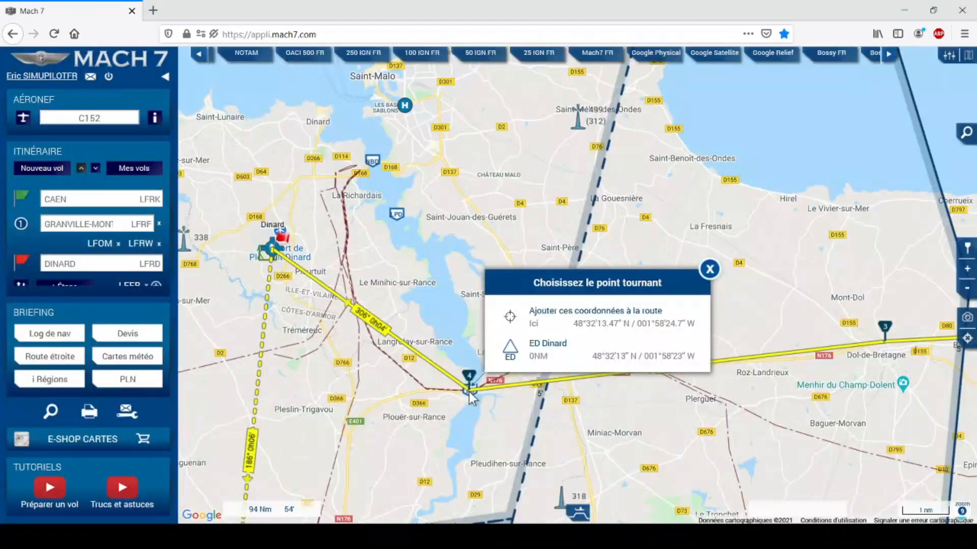
left_click(565, 351)
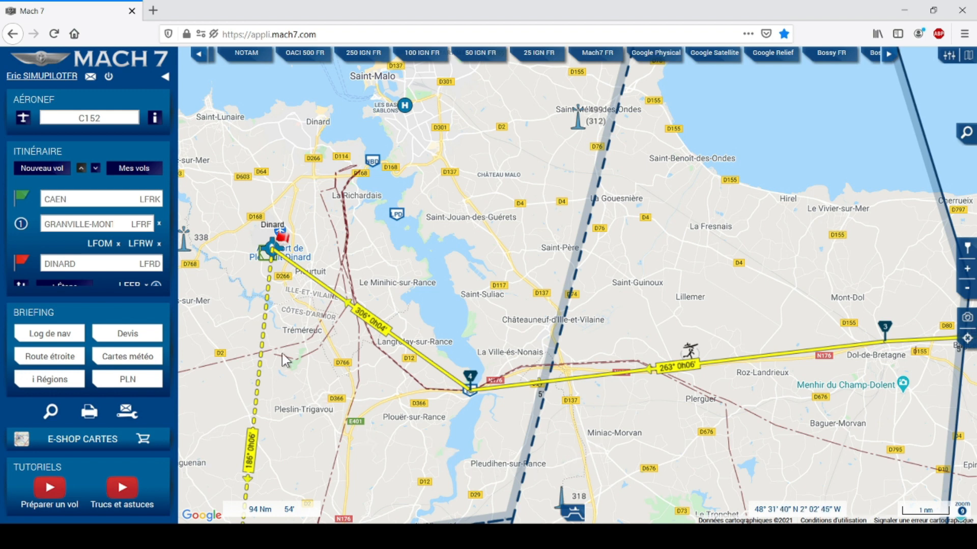
left_click(49, 334)
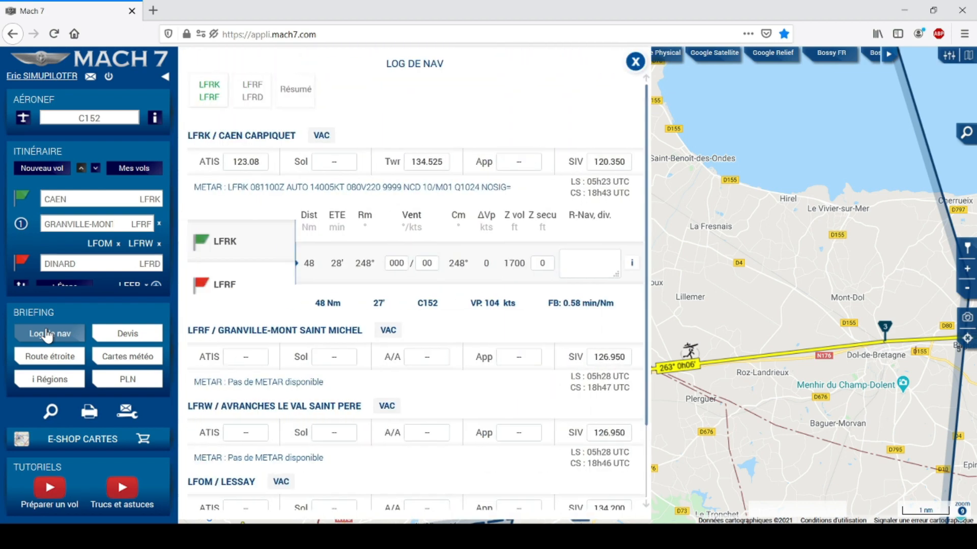
Check the new waypoints on the LFRF/LFRD leg, then close the log and frame the route around Mont-Saint-Michel.
left_click(252, 91)
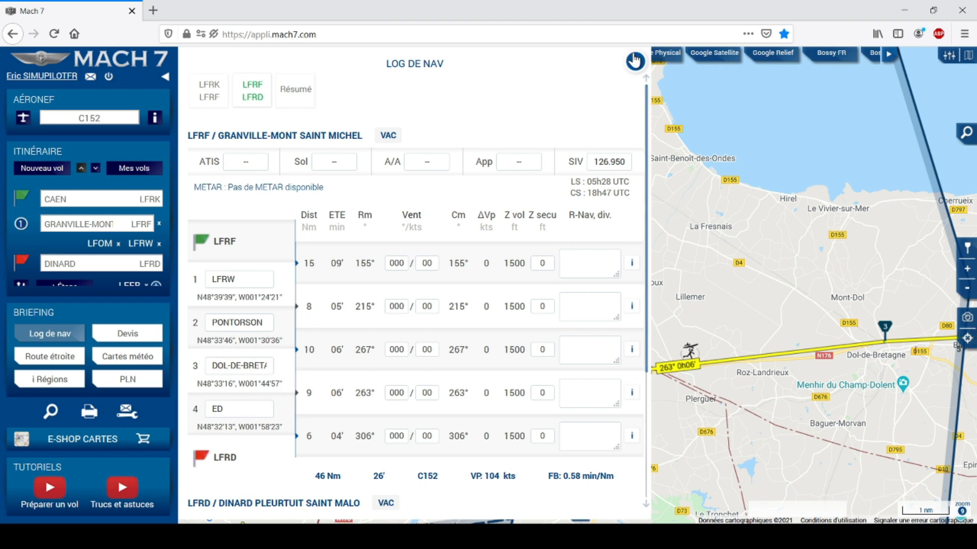
left_click(635, 61)
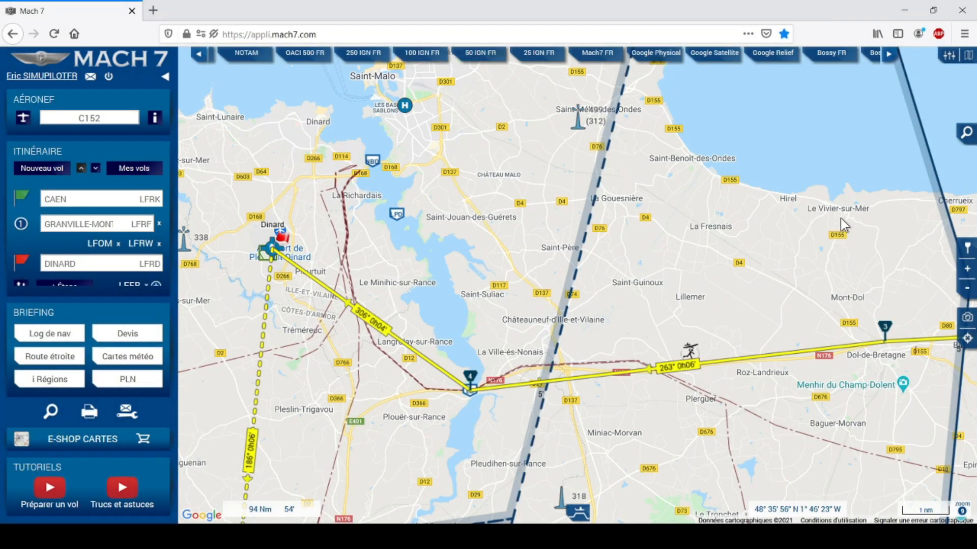
left_click(967, 288)
left_click_drag(886, 344, 624, 400)
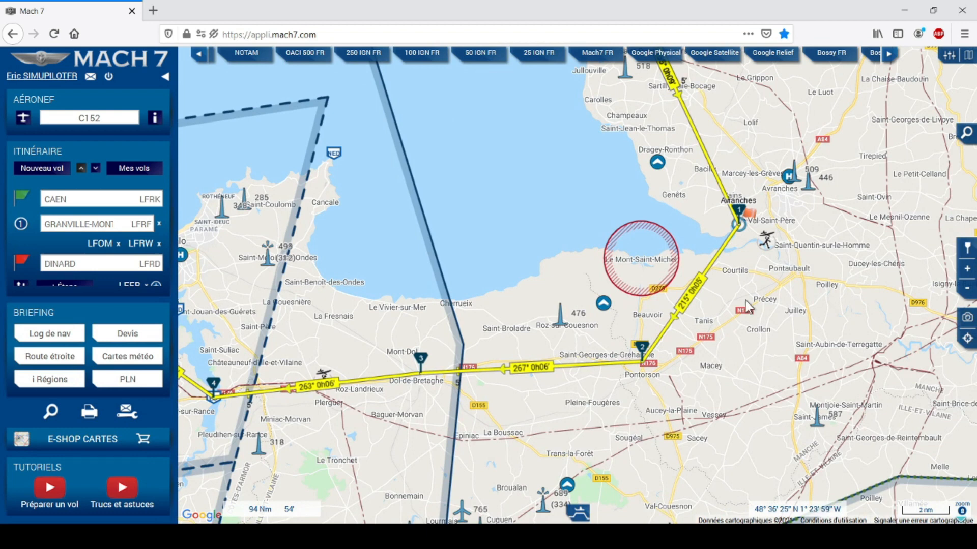
left_click_drag(741, 278, 725, 294)
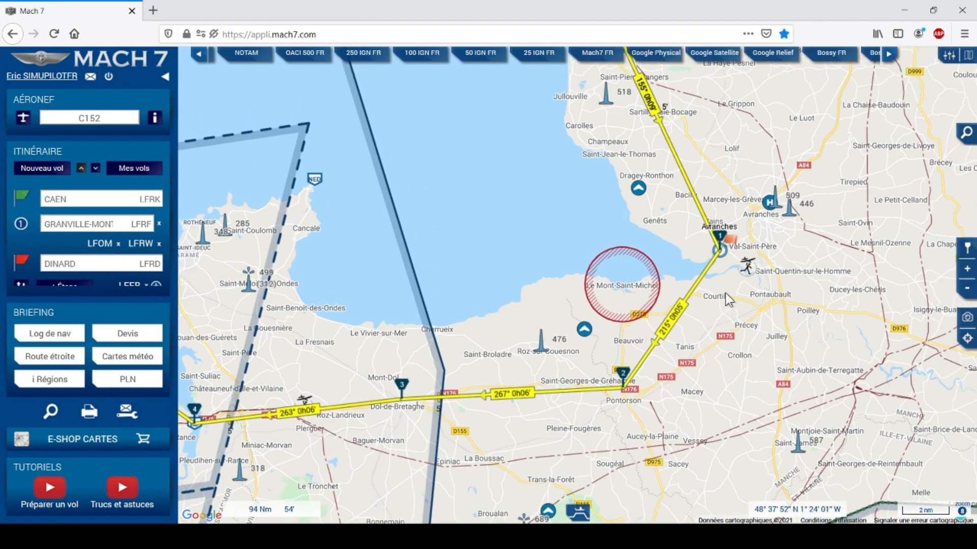
Replace the LFRW Avranches waypoint with a Mont-Saint-Michel turn point and reopen the nav log.
left_click(721, 235)
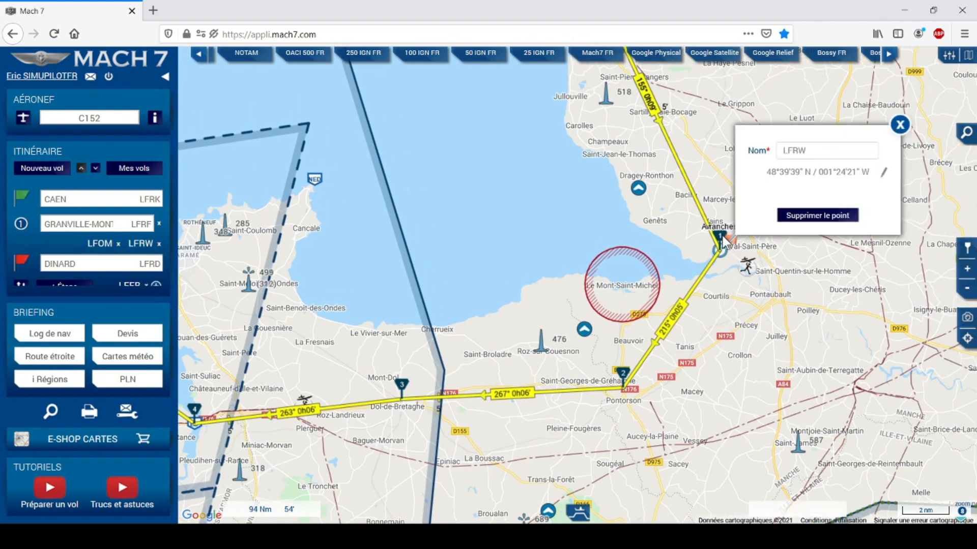
left_click(819, 216)
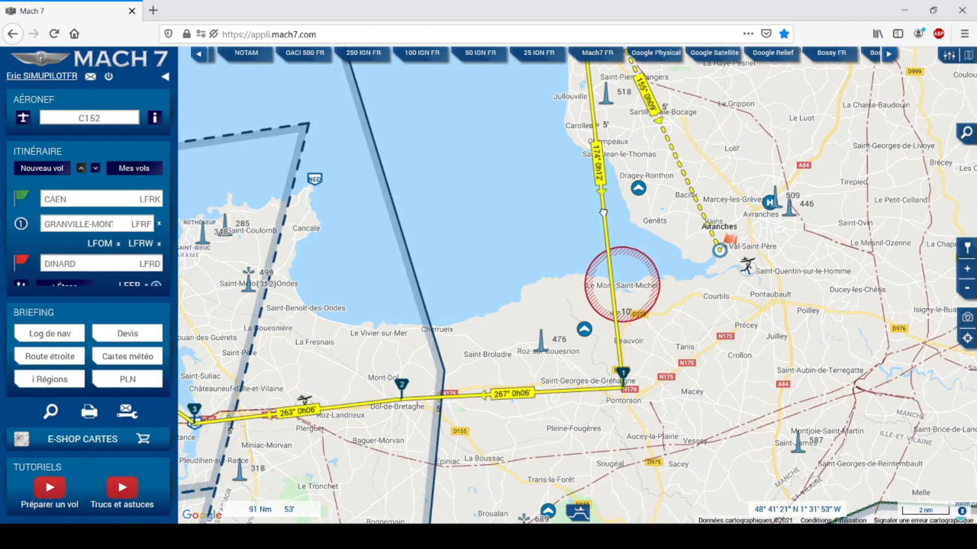
left_click_drag(603, 210, 623, 286)
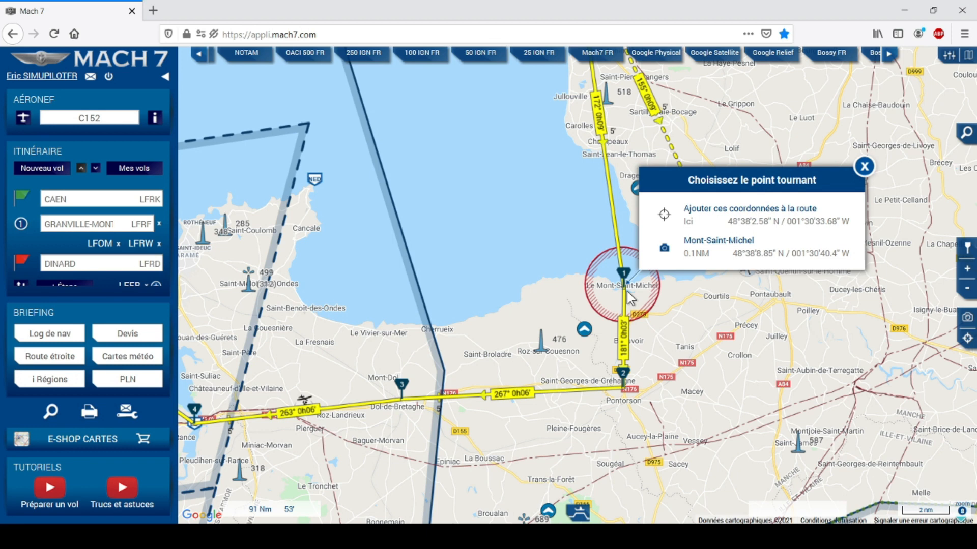
left_click(717, 250)
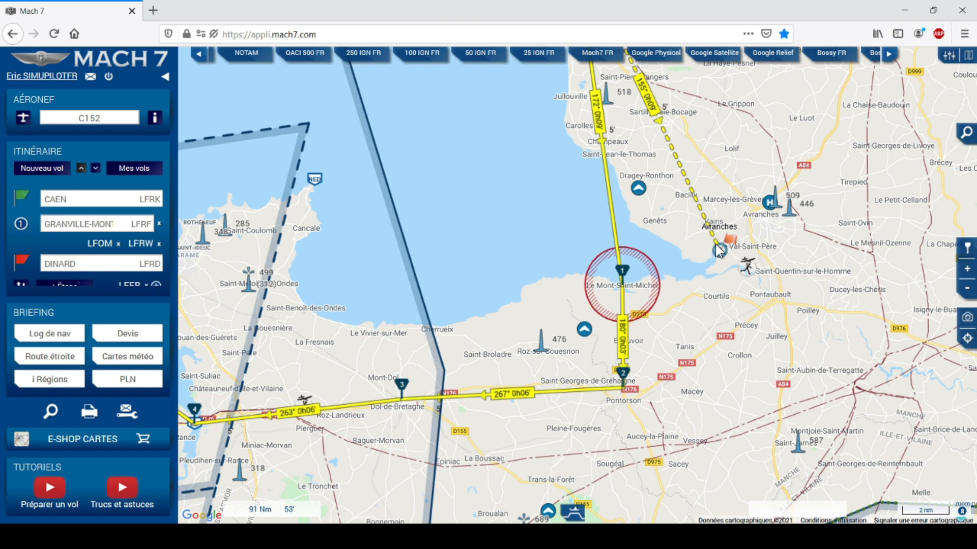
left_click(62, 335)
Review the Granville–Dinard leg table, then close the nav log to return to the chart.
left_click(245, 90)
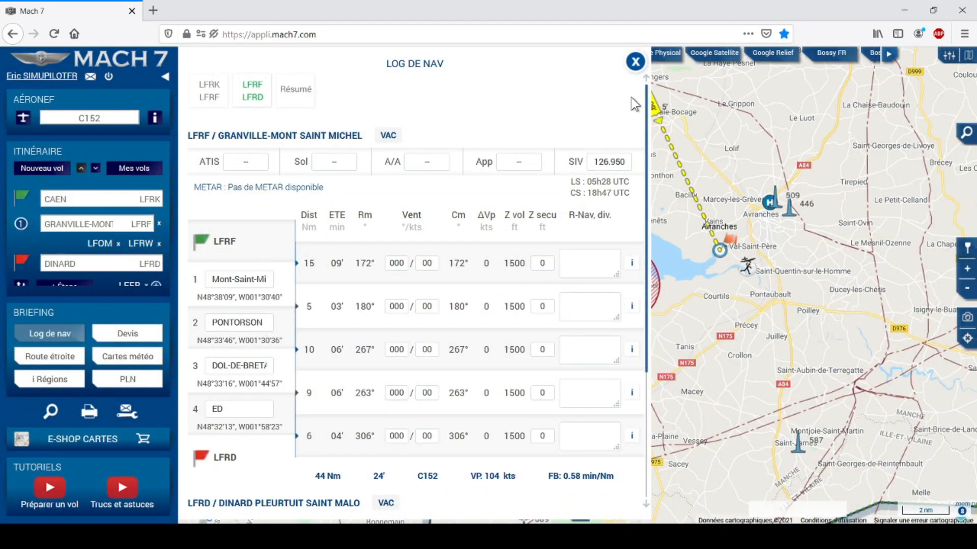
left_click(636, 61)
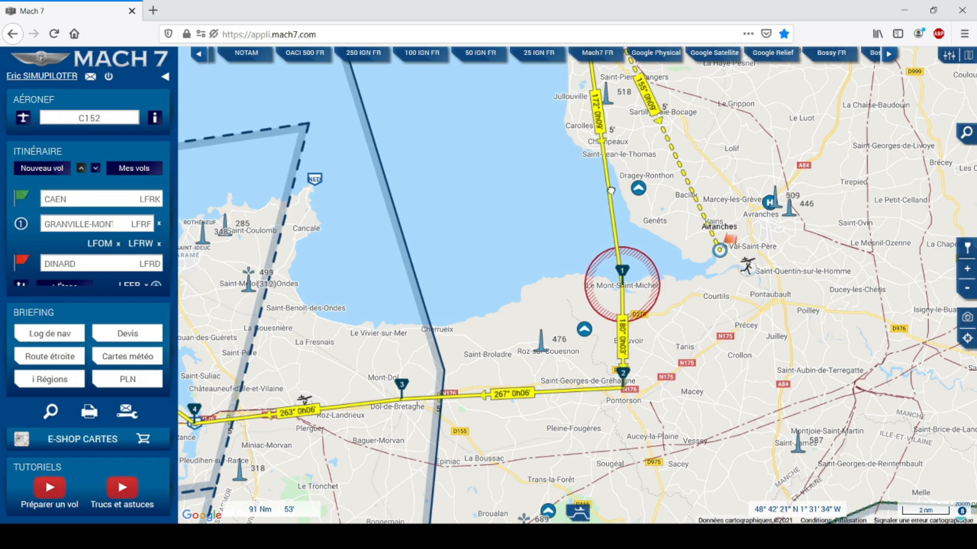
Turn the leg at Avranches Le Val Saint Père and rename waypoint 1 'LFRW-Val saint-père' in the nav log.
left_click_drag(607, 185, 723, 248)
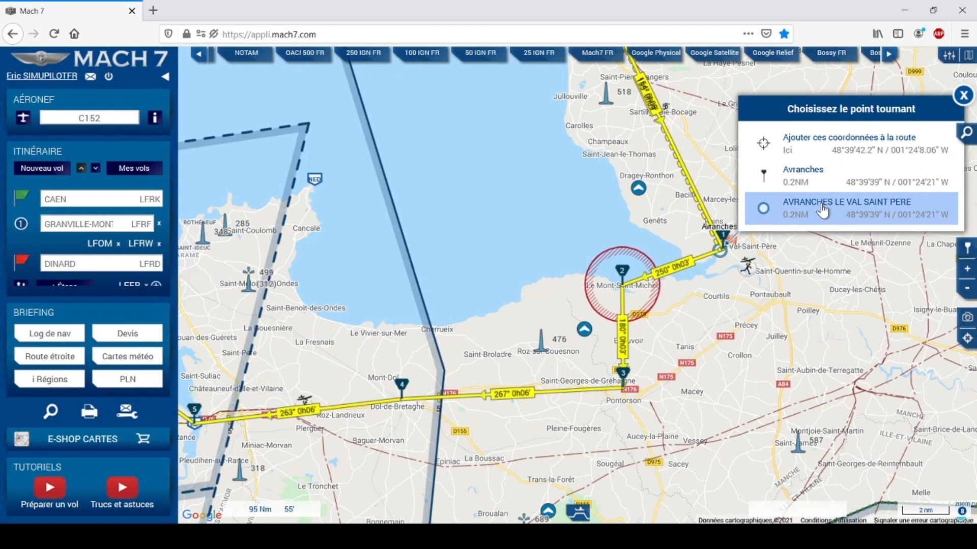
left_click(823, 208)
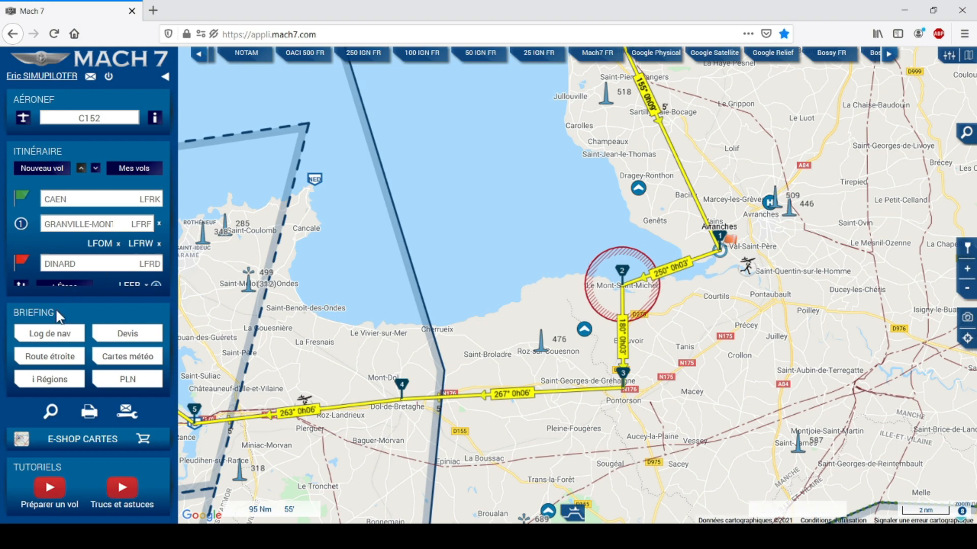
left_click(57, 334)
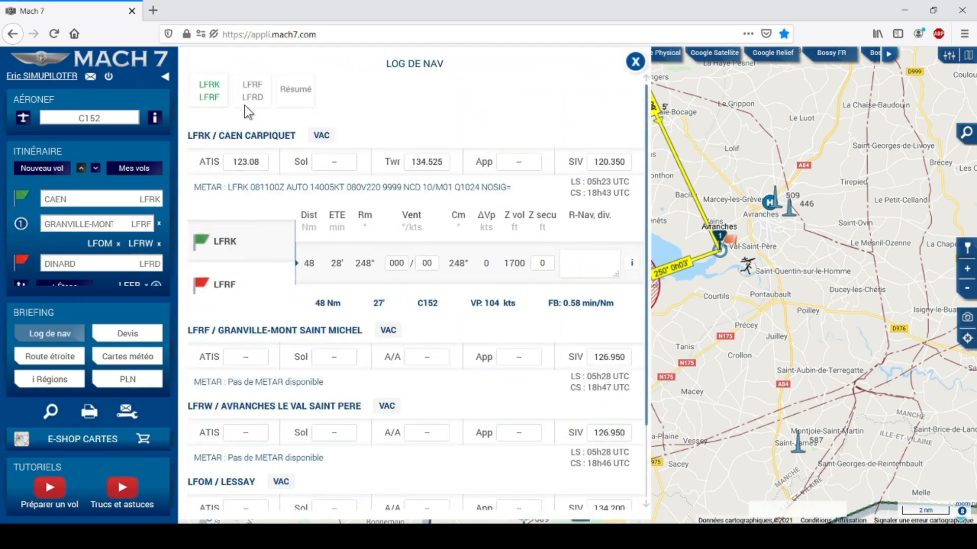
left_click(247, 85)
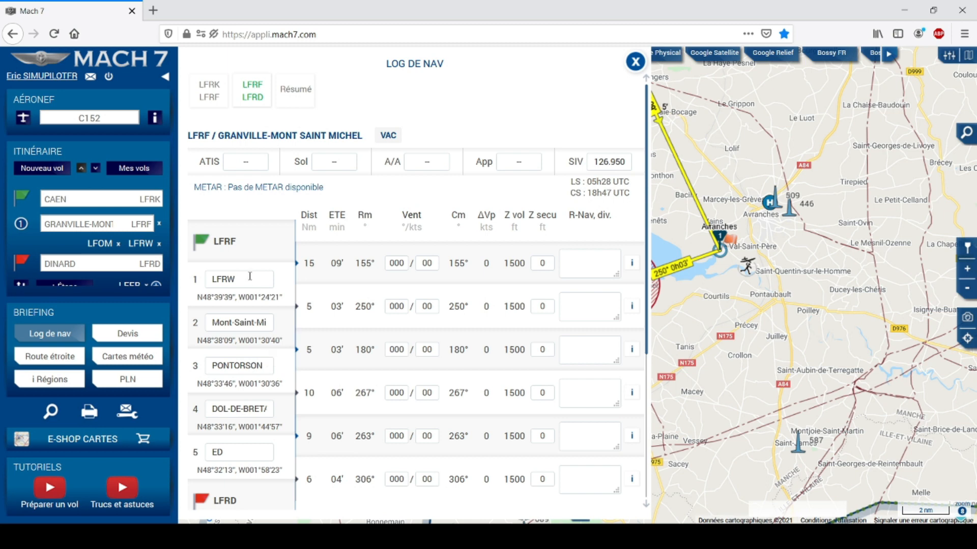
double_click(258, 278)
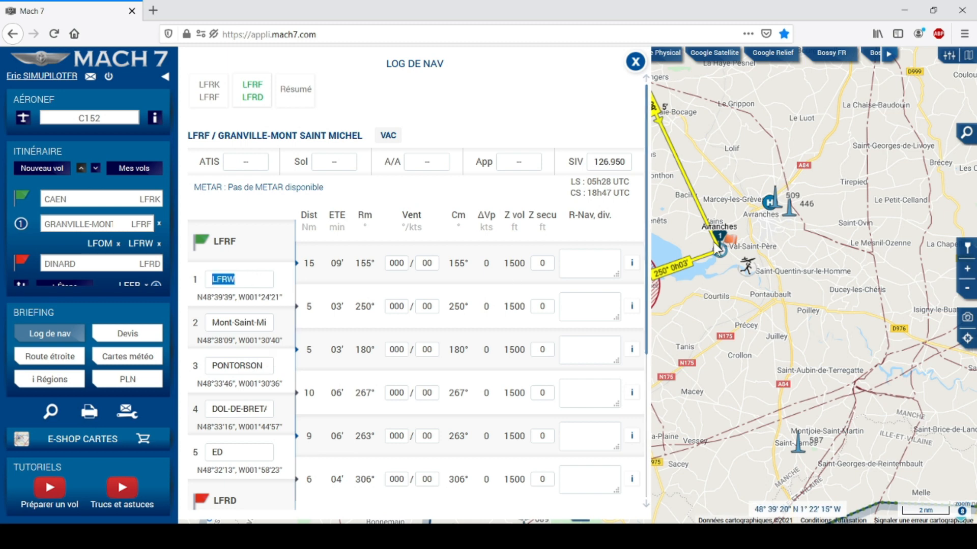
left_click(262, 279)
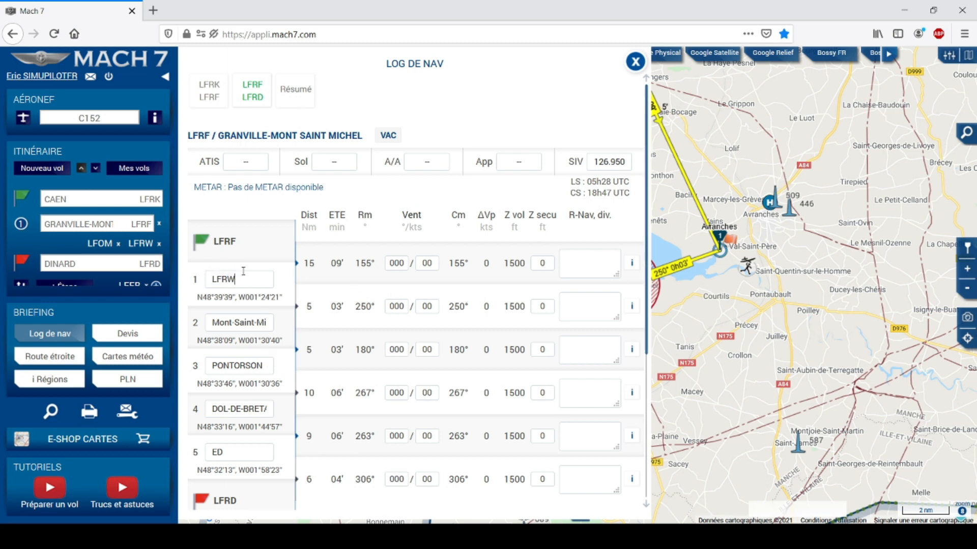
type("-Val sain")
type("t-père")
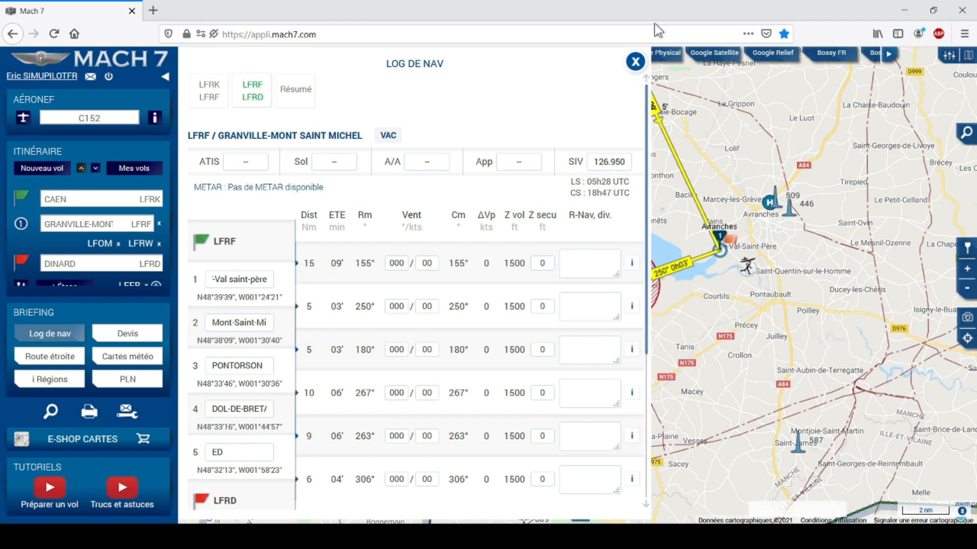
left_click(634, 63)
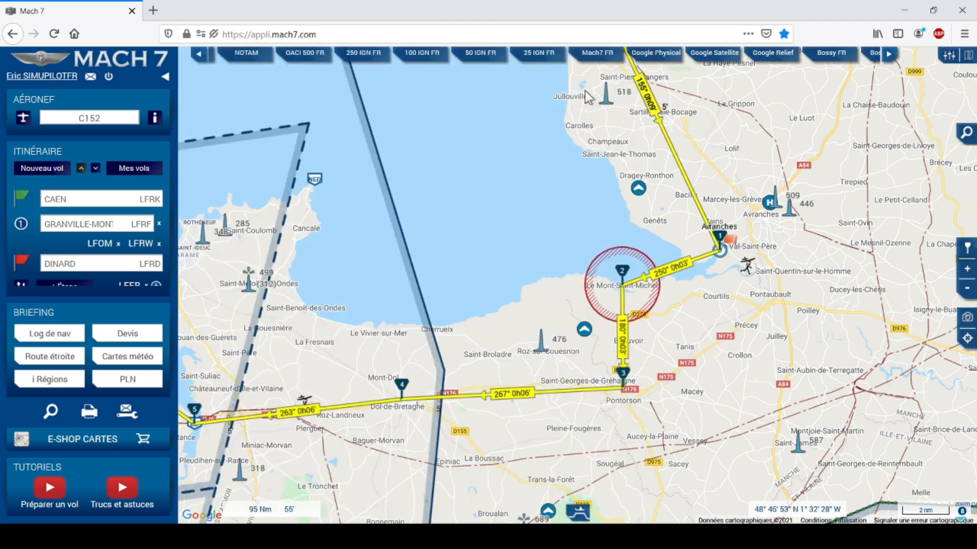
Edit waypoint 1's name on the map so it reads 'LFRW - Val saint-père'.
left_click(720, 235)
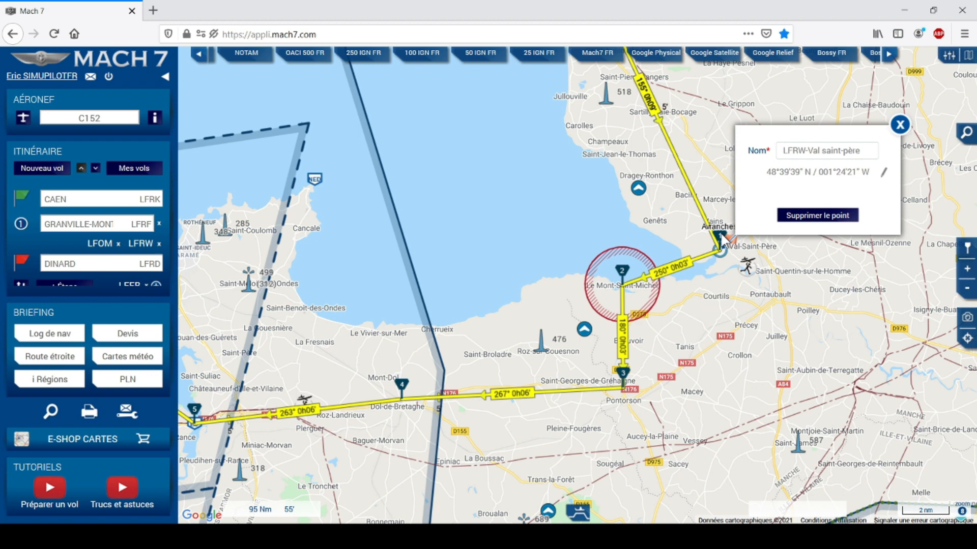
triple_click(807, 150)
left_click(807, 150)
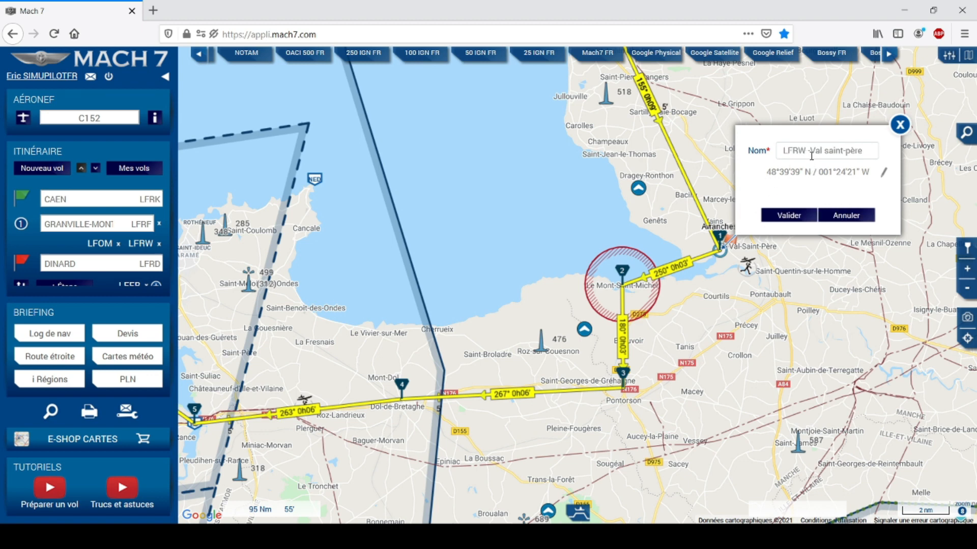
left_click(812, 151)
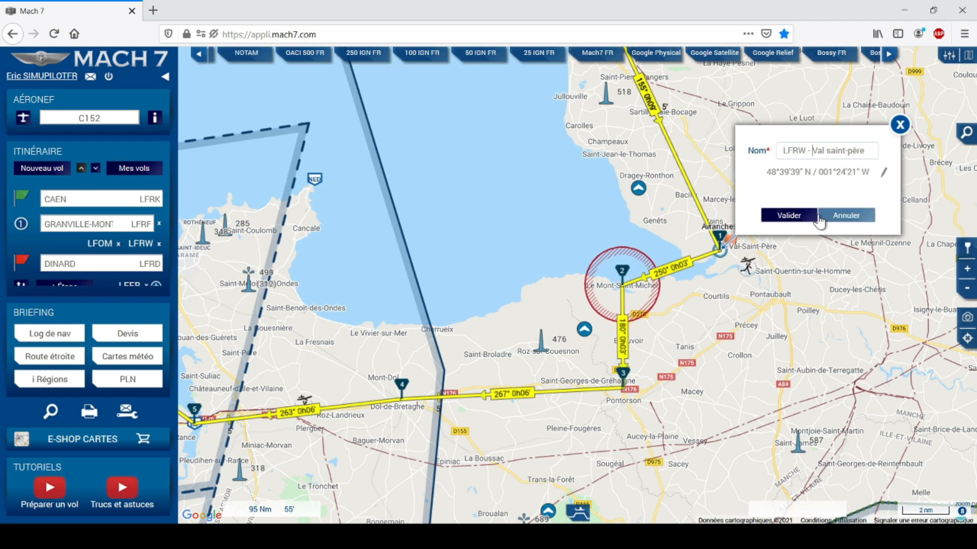
left_click(788, 215)
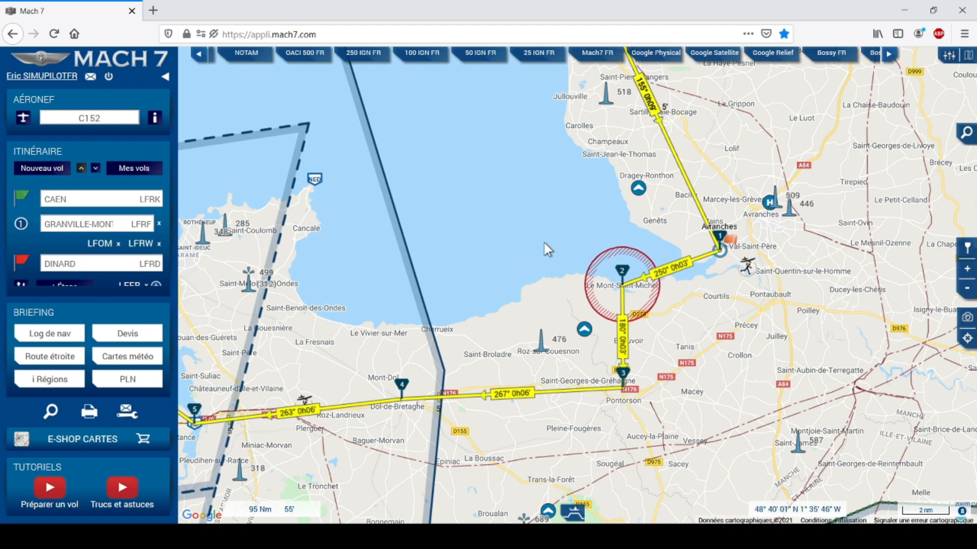
Fit the whole route on the chart, then pan and zoom to frame the Granville–Avranches–Dinard legs.
left_click_drag(536, 201, 542, 209)
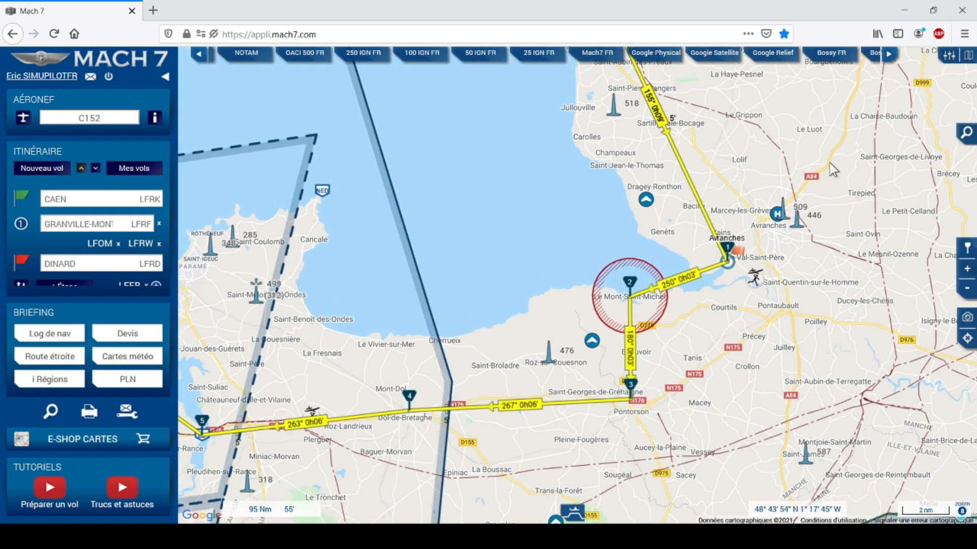
left_click(966, 342)
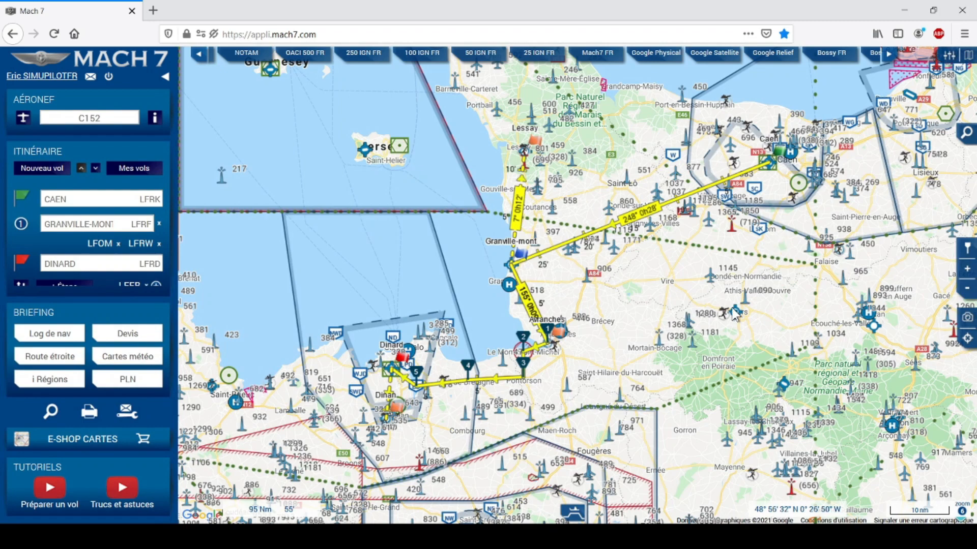
left_click_drag(667, 283, 648, 334)
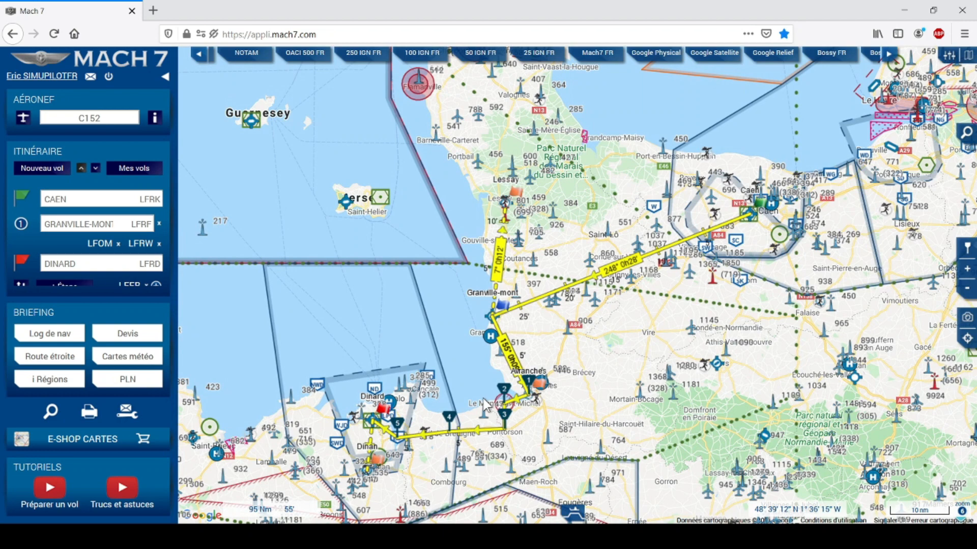
scroll(484, 404, "up", 1)
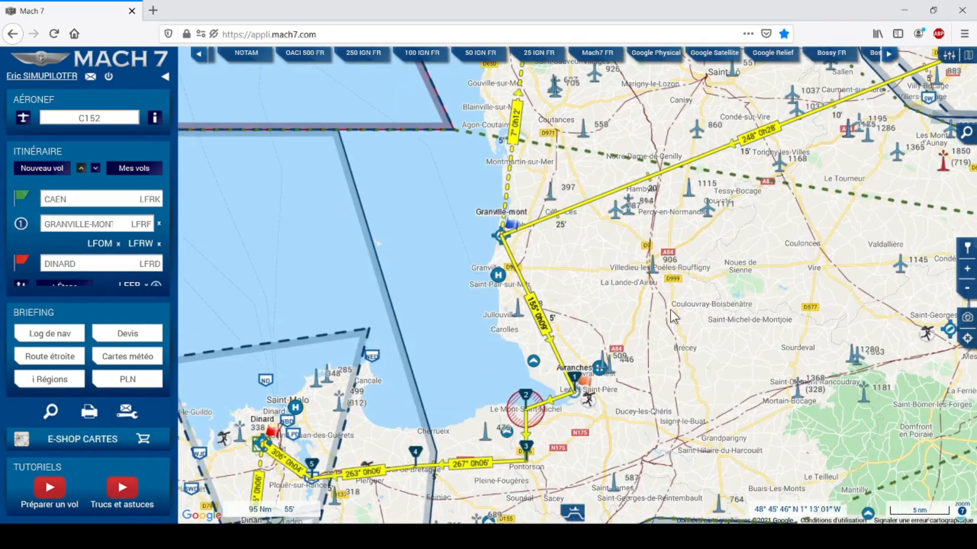
left_click_drag(666, 327, 695, 274)
scroll(679, 290, "up", 1)
scroll(695, 274, "down", 1)
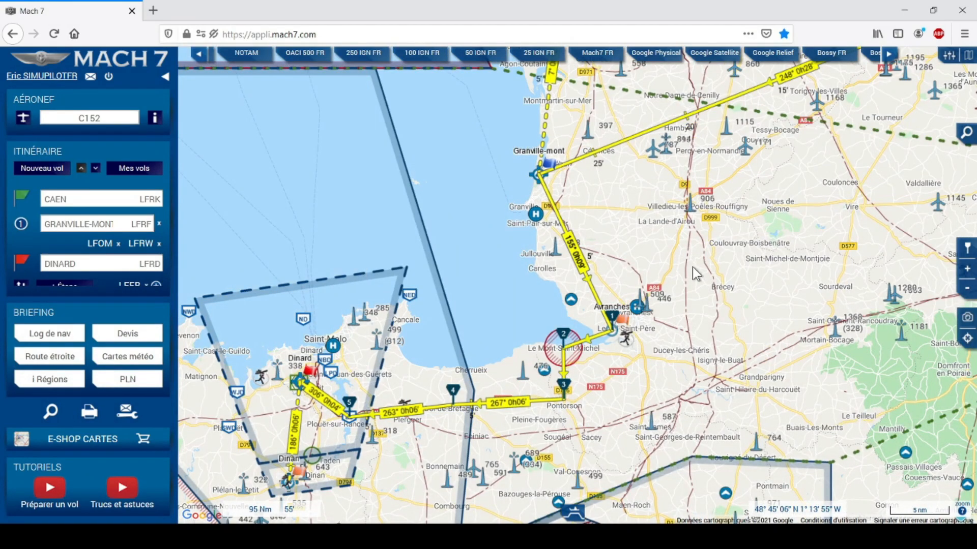
left_click_drag(741, 225, 722, 229)
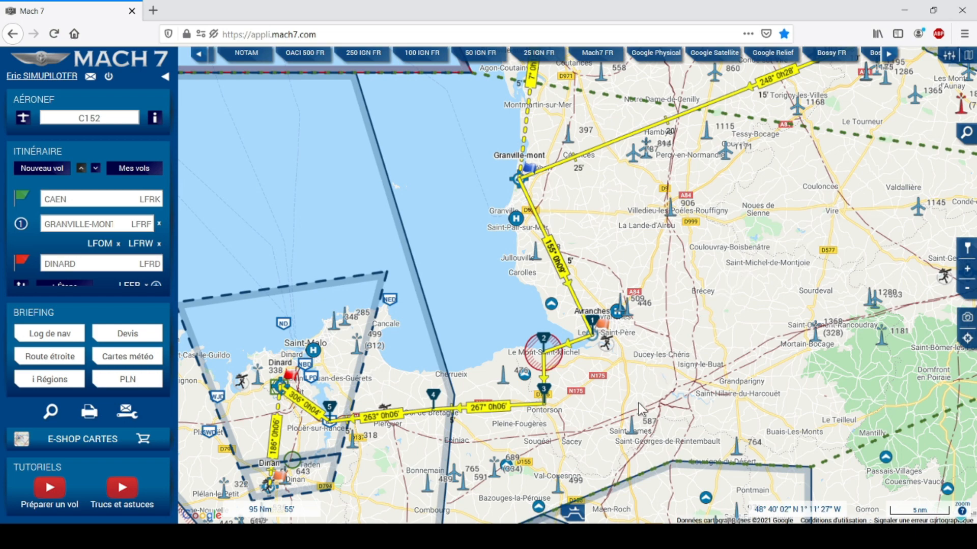
Show the Profil de vol panel and drag the Caen–Granville leg from 1700 ft down to 1500 ft.
left_click(573, 512)
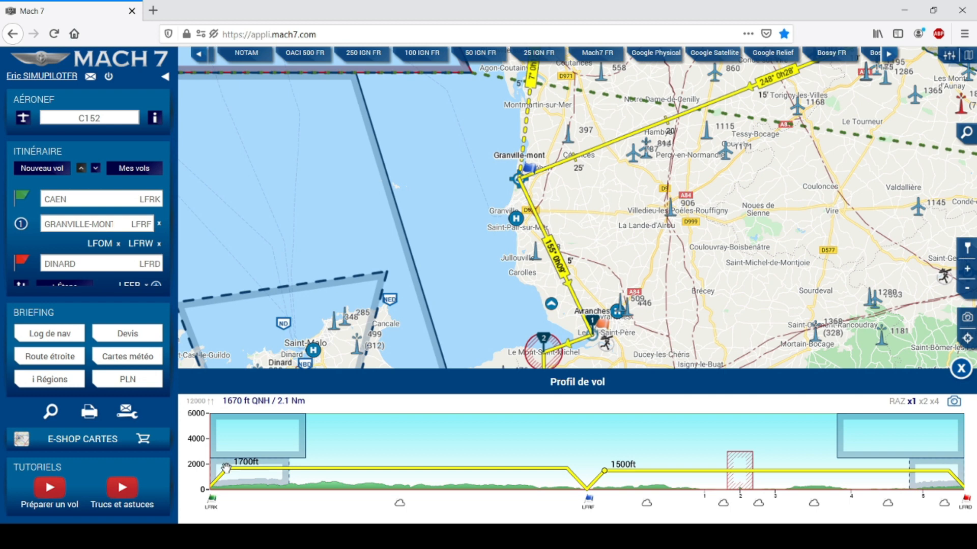
left_click_drag(226, 468, 225, 470)
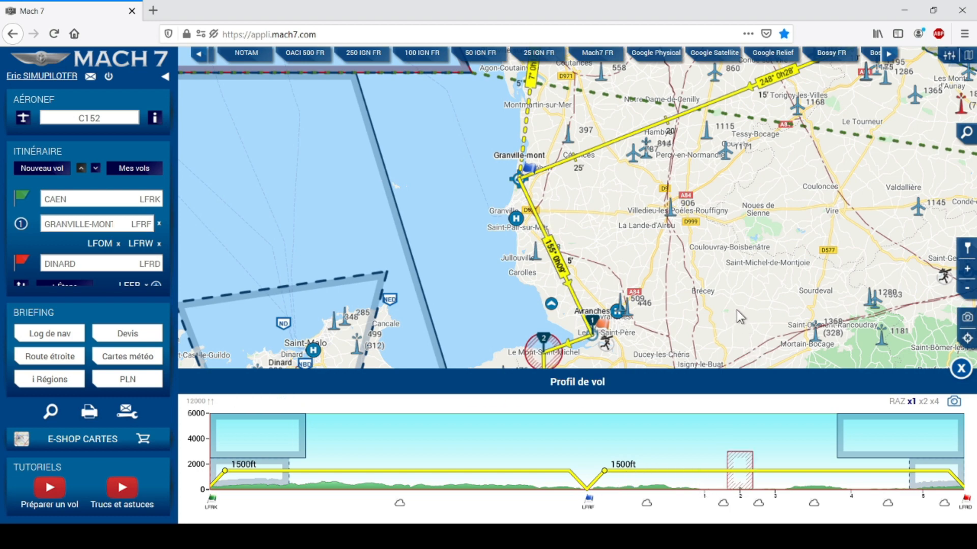
Zoom to the Mont-Saint-Michel area and add a raised climb point on the second leg.
left_click_drag(737, 298, 773, 225)
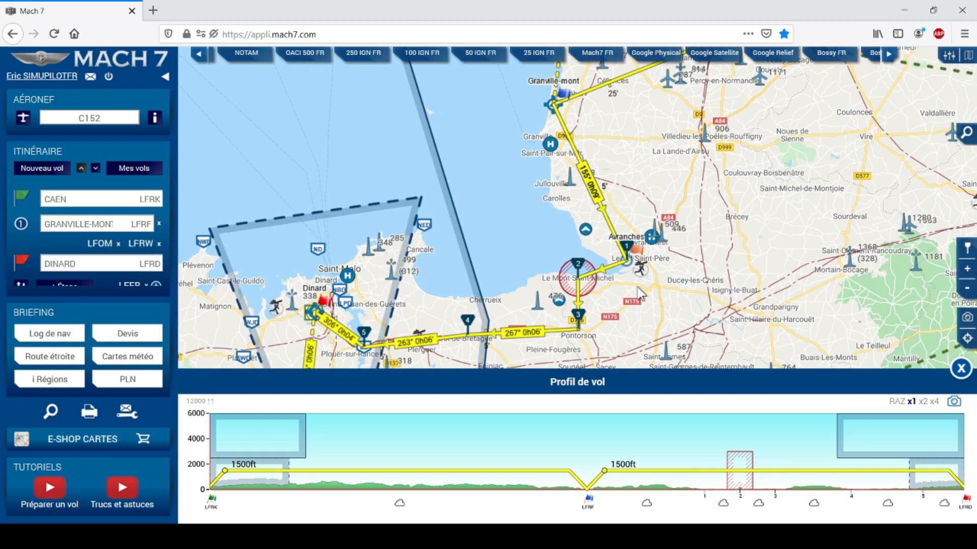
scroll(639, 293, "up", 1)
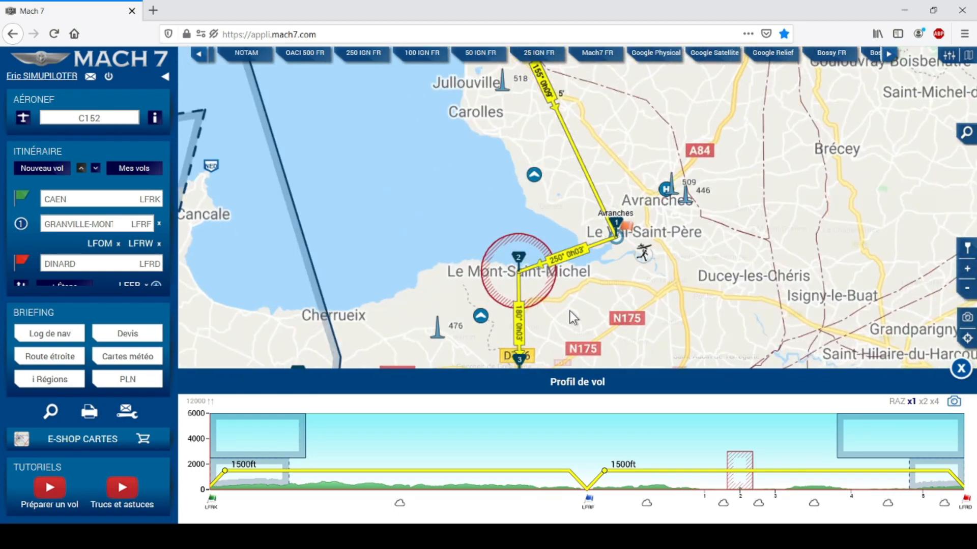
left_click_drag(569, 311, 621, 269)
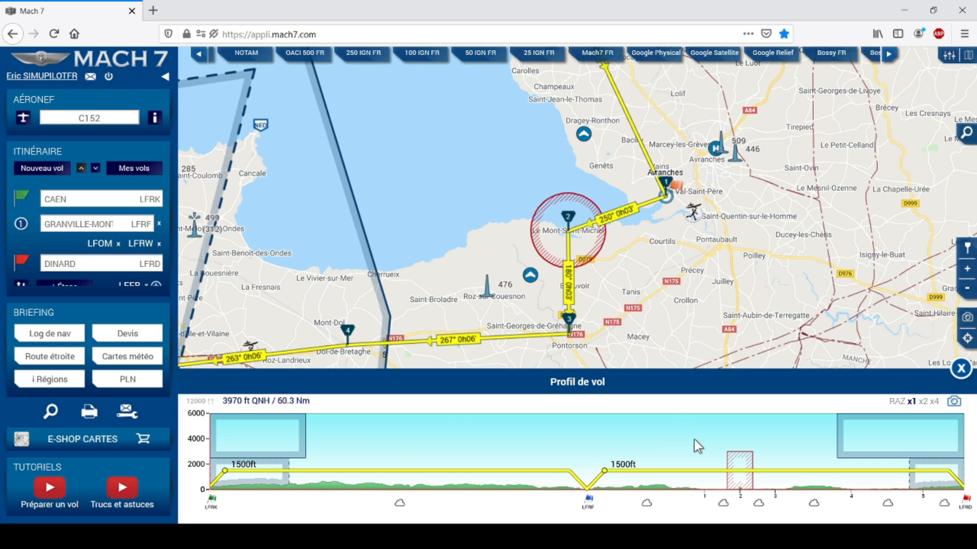
mouse_move(738, 460)
left_click(692, 470)
left_click_drag(691, 470, 696, 445)
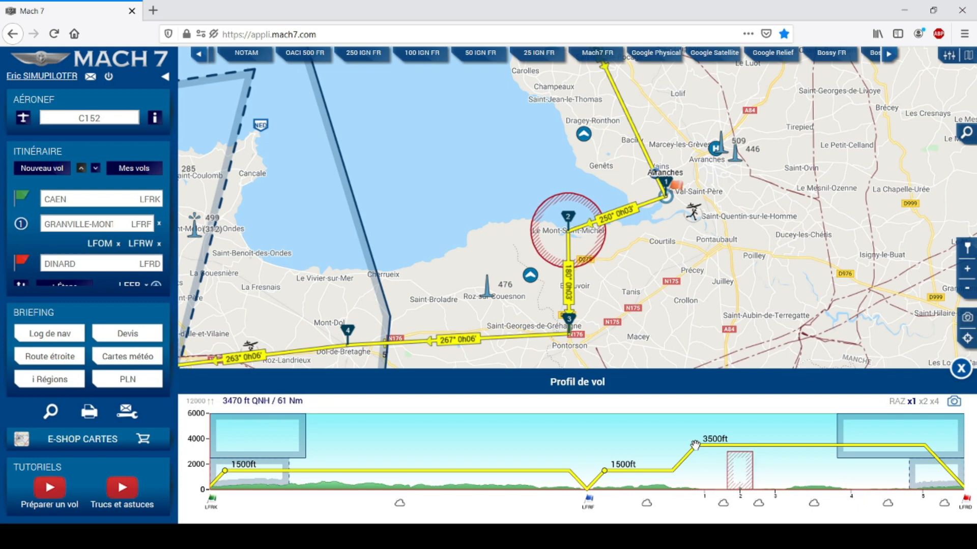
left_click_drag(698, 444, 706, 444)
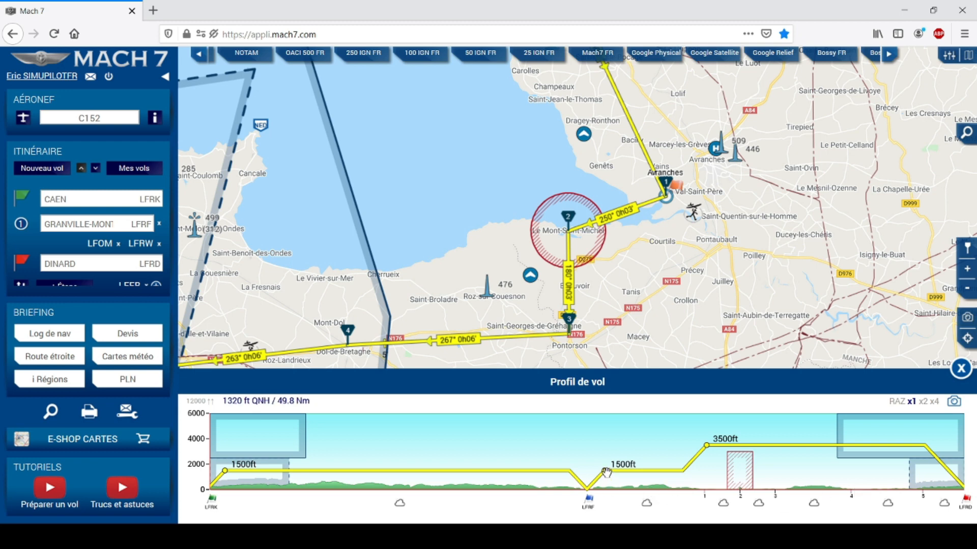
Bring the second leg's 3500 ft section down to 1500 ft, adding a 3500 ft climb further along.
mouse_move(604, 470)
left_mouse_down()
mouse_move(632, 470)
mouse_move(607, 472)
mouse_move(621, 469)
left_mouse_up()
left_click_drag(605, 466, 619, 445)
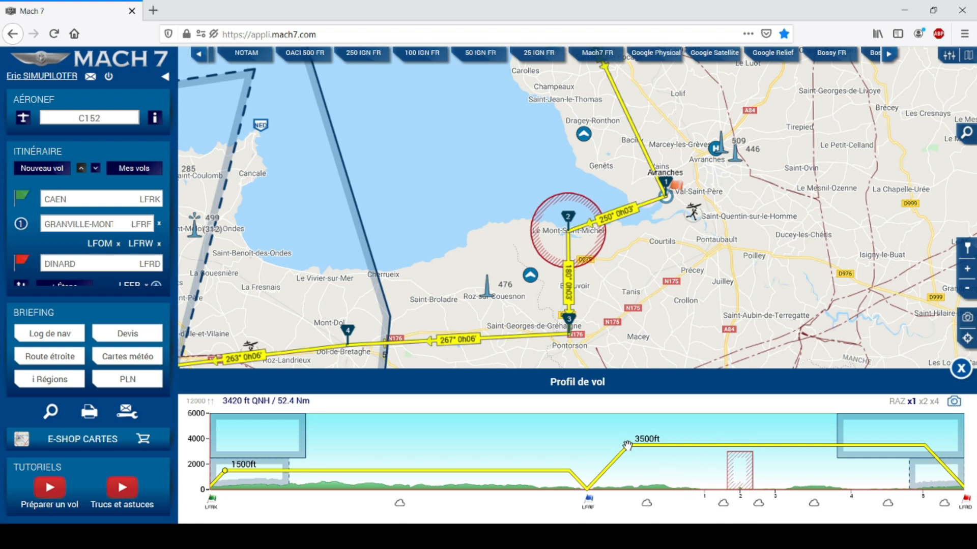
left_click_drag(627, 446, 621, 470)
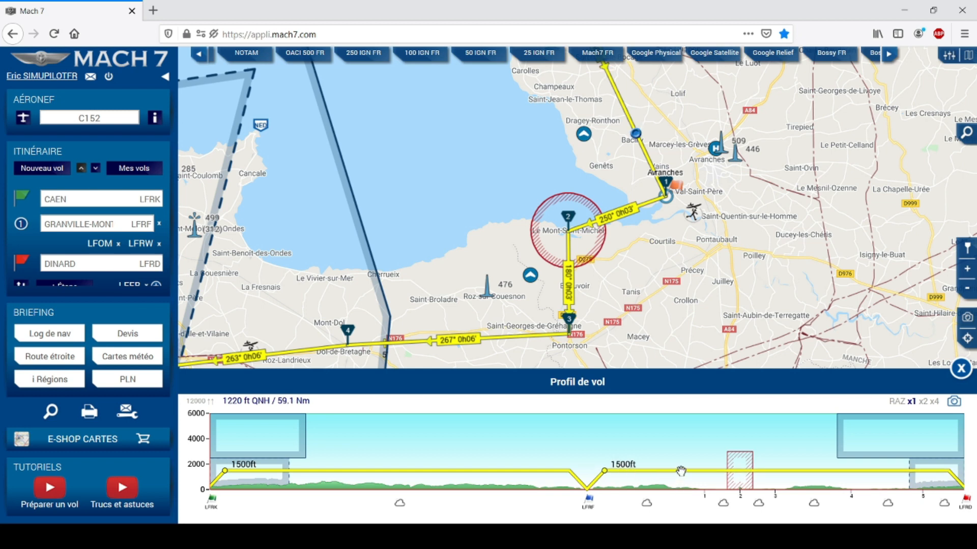
left_click_drag(675, 471, 704, 443)
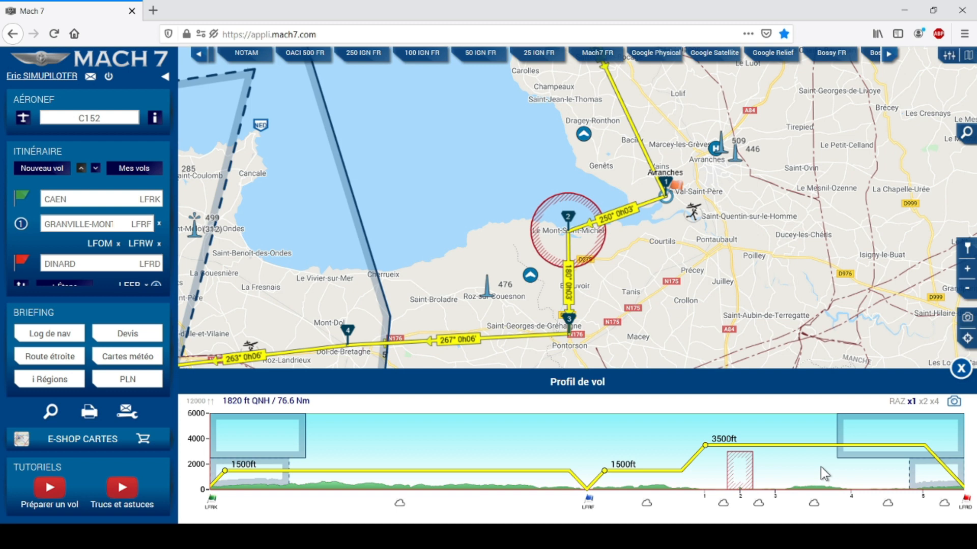
Add a profile point after Pontorson and pull it down from 3500 ft to 1500 ft.
left_click(773, 445)
left_click_drag(773, 446, 787, 470)
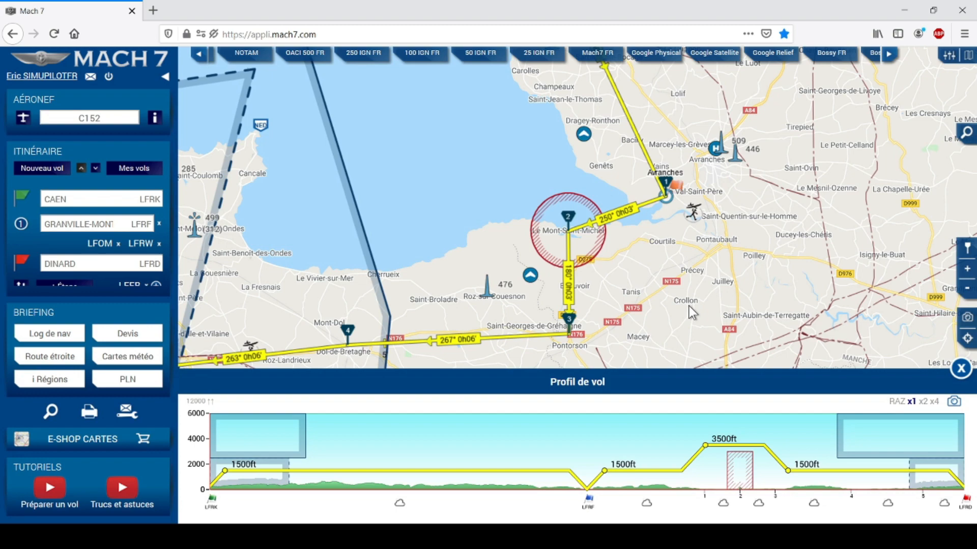
left_click(922, 401)
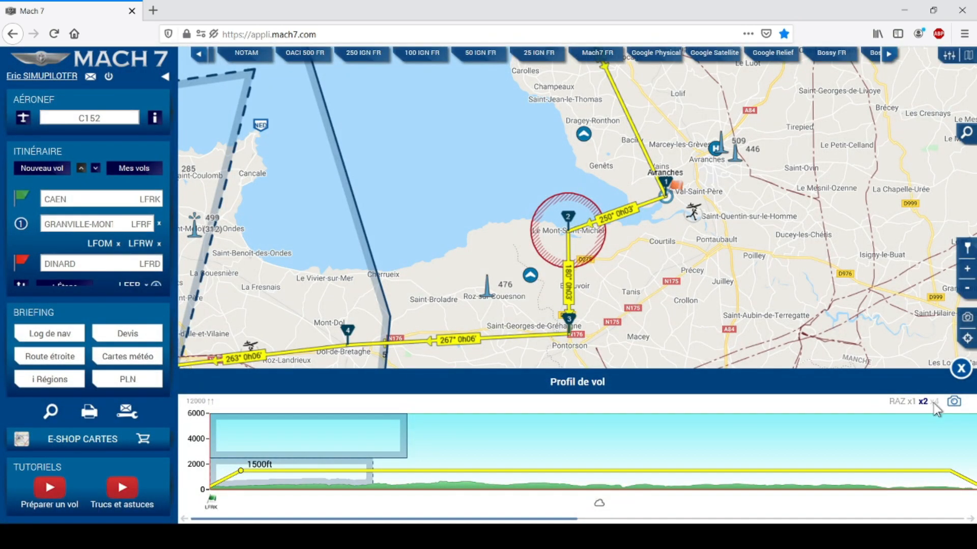
left_click(934, 401)
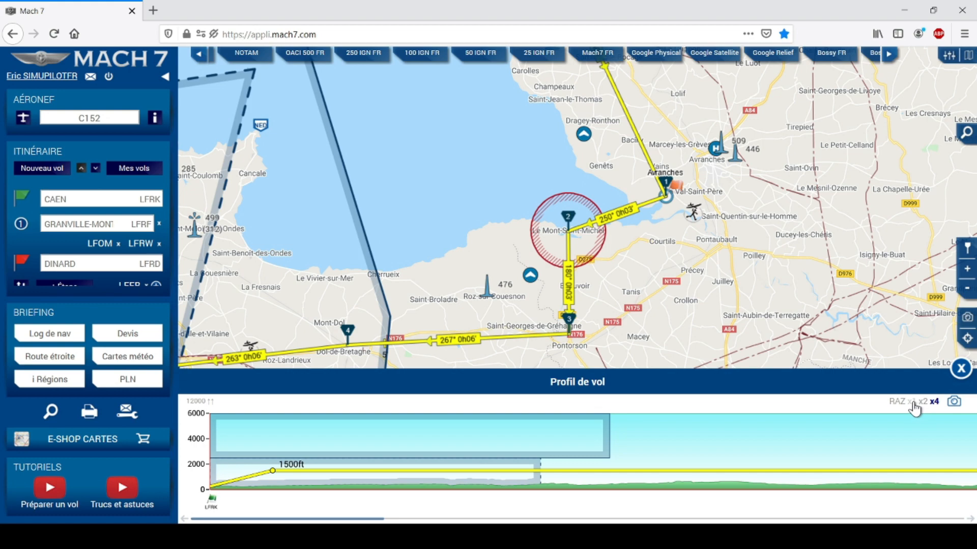
left_click(913, 402)
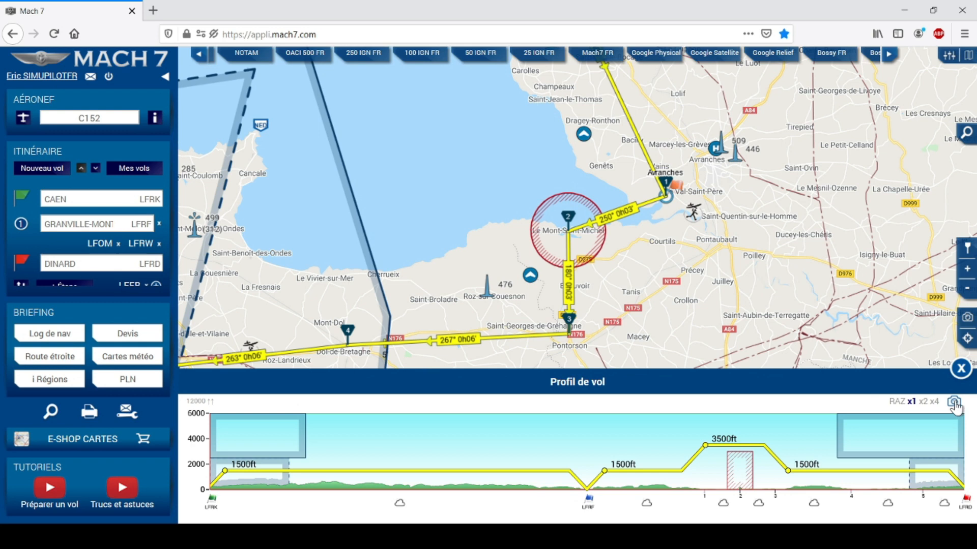
Save a route-and-profile snapshot named 'LFRK_LFRF_LFRD (Caen-Dinard)'.
left_click(954, 404)
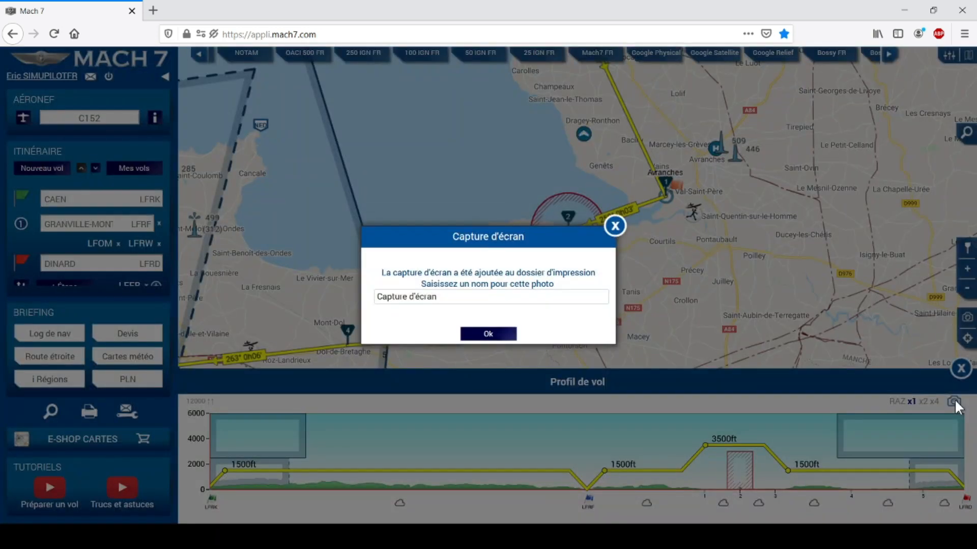
left_click_drag(467, 301, 361, 293)
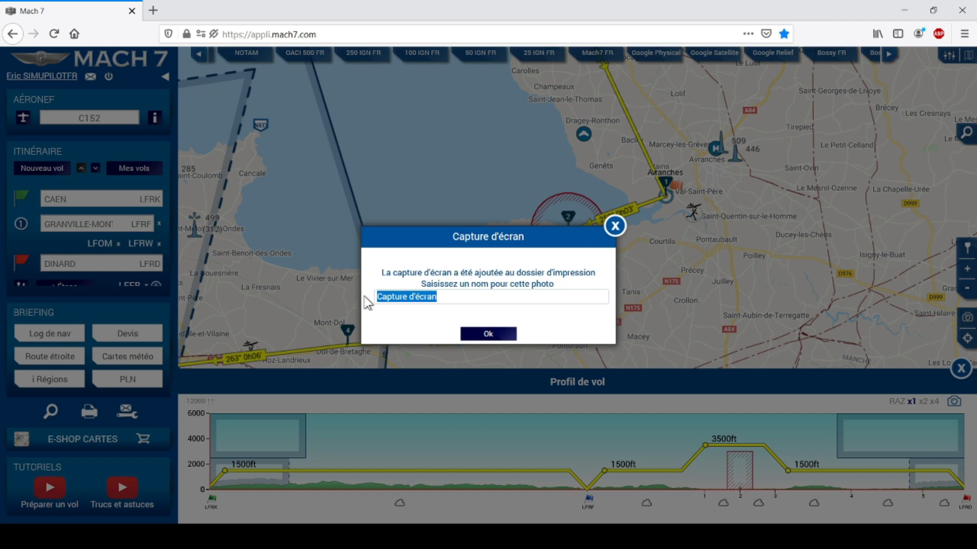
type("L")
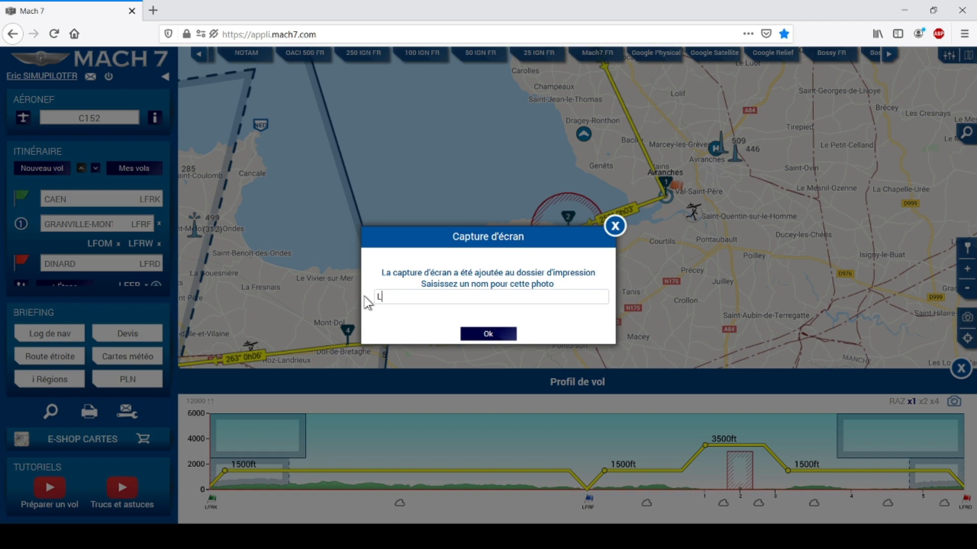
type("FRK_LFRF_LFRD (Caen")
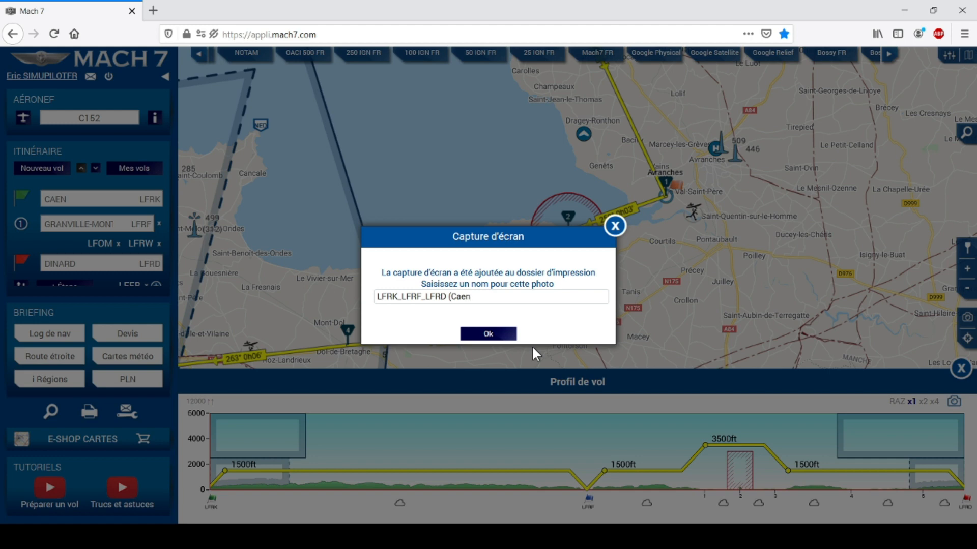
type("-Dinard)")
left_click(489, 335)
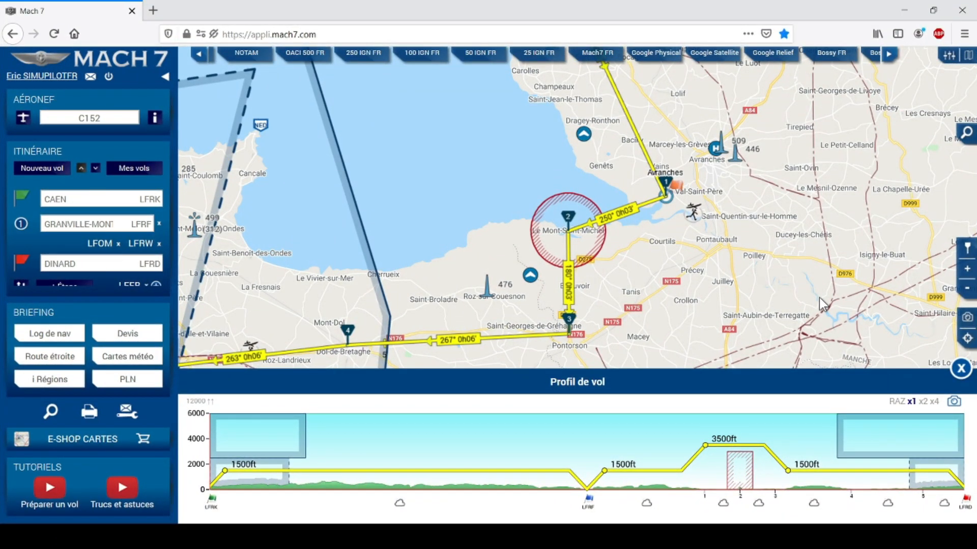
Close the flight profile and open the Log de nav on the Caen–Granville leg.
left_click(966, 374)
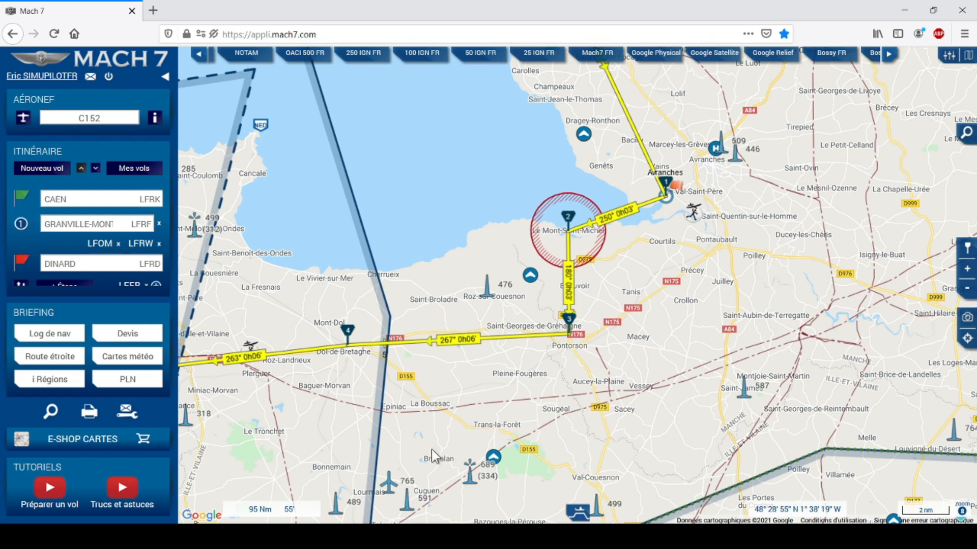
left_click(62, 338)
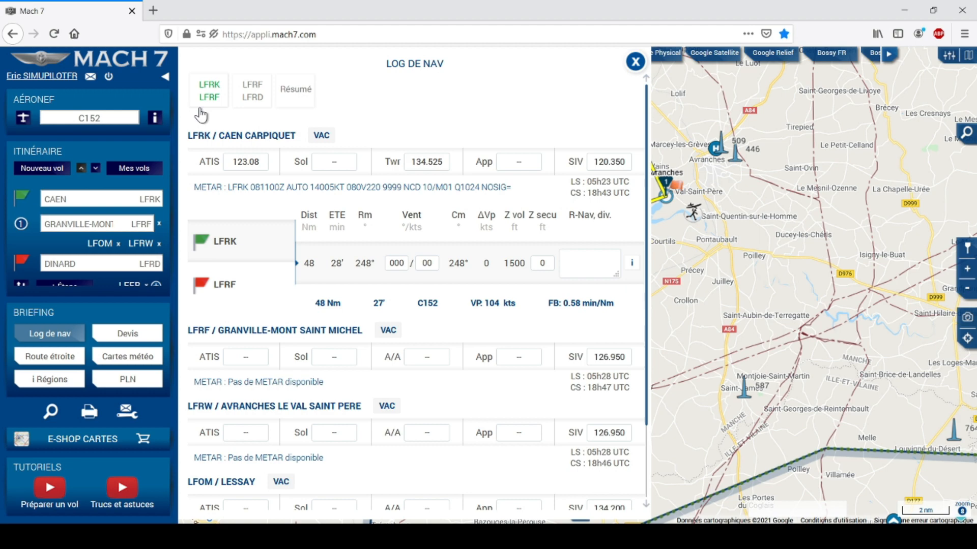
left_click(253, 96)
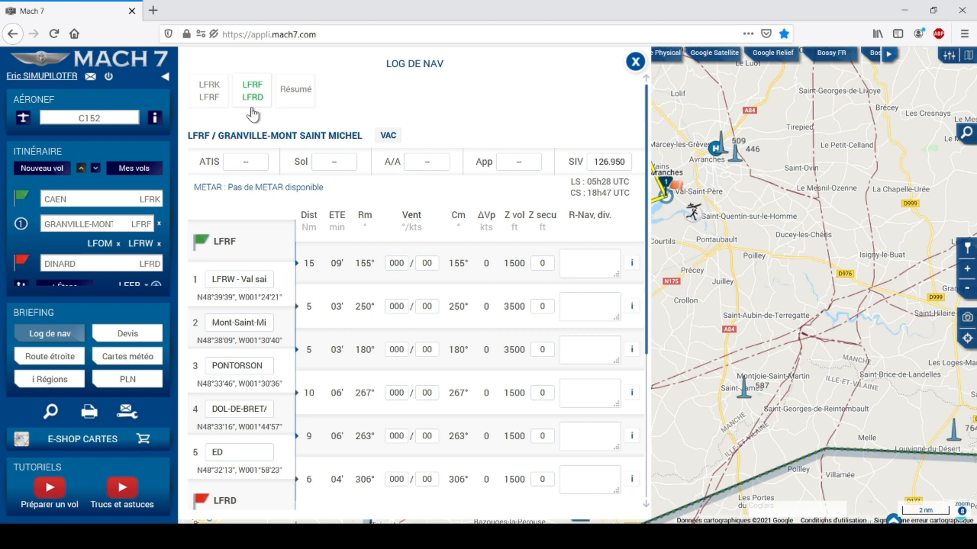
left_click(301, 92)
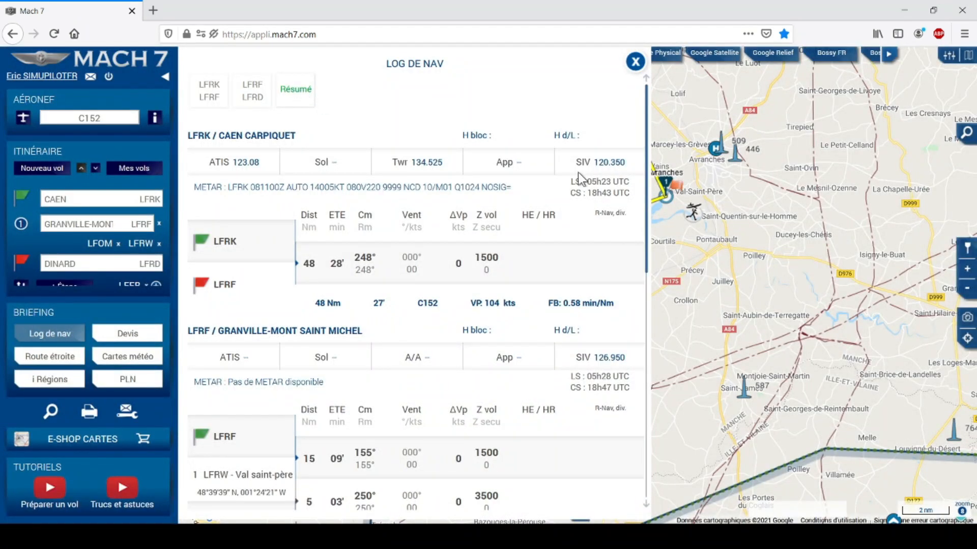
scroll(599, 240, "down", 1)
scroll(599, 241, "down", 6)
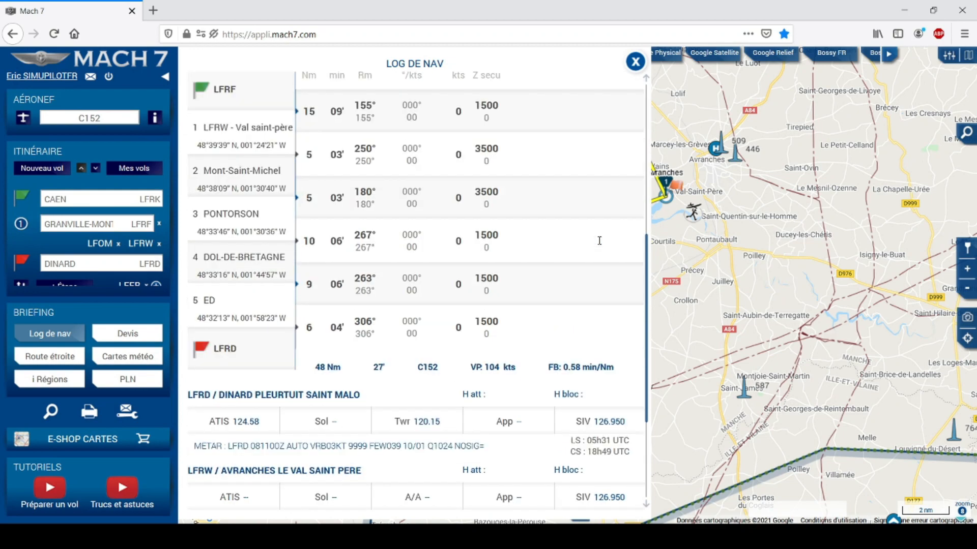
scroll(600, 243, "up", 7)
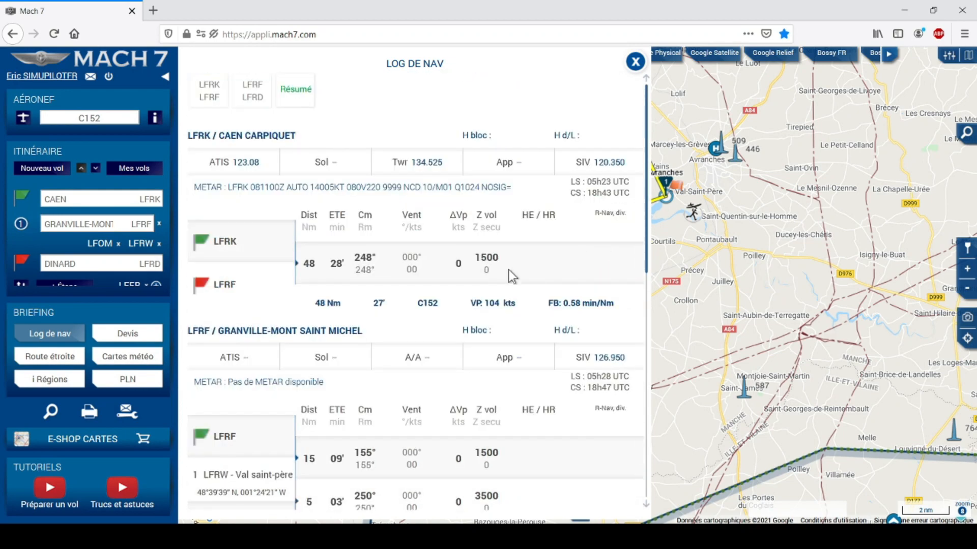
left_click(211, 91)
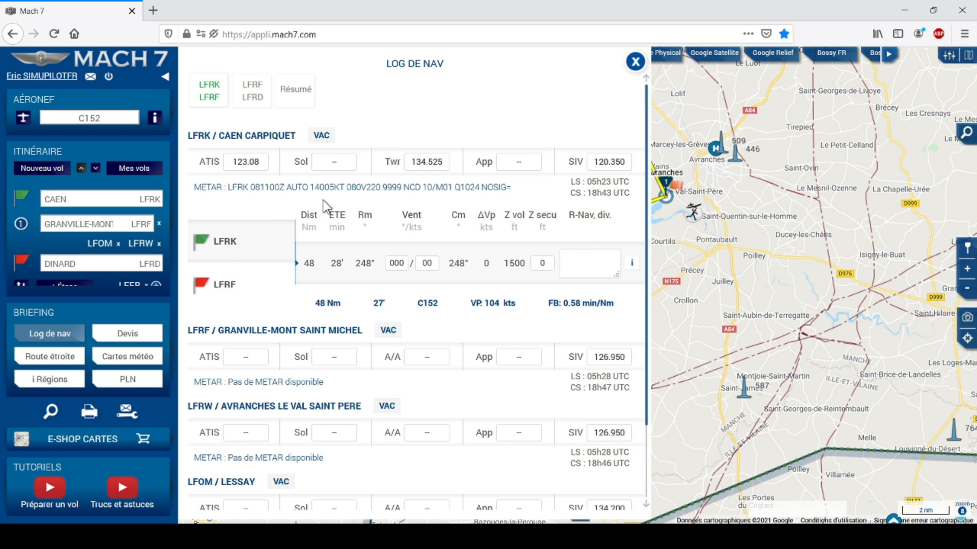
left_click(321, 136)
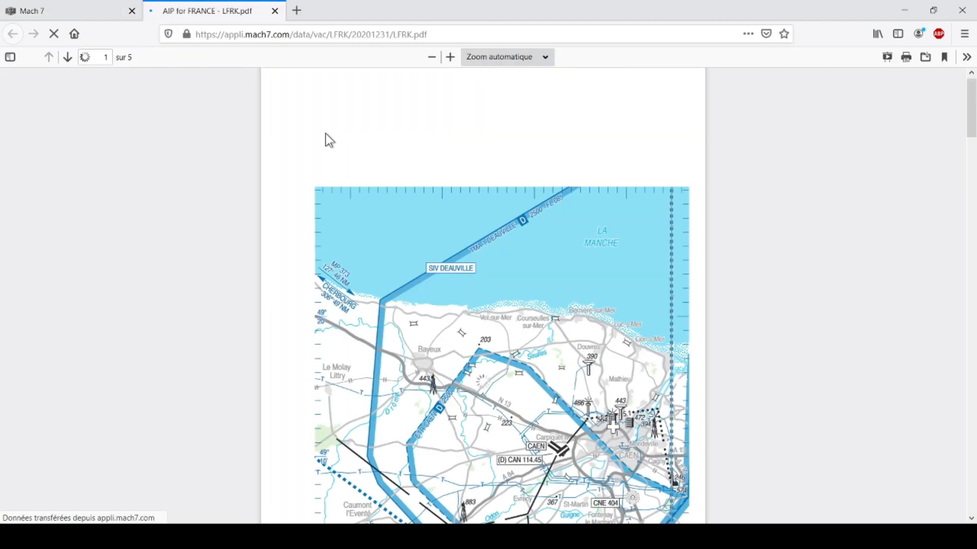
left_click(274, 11)
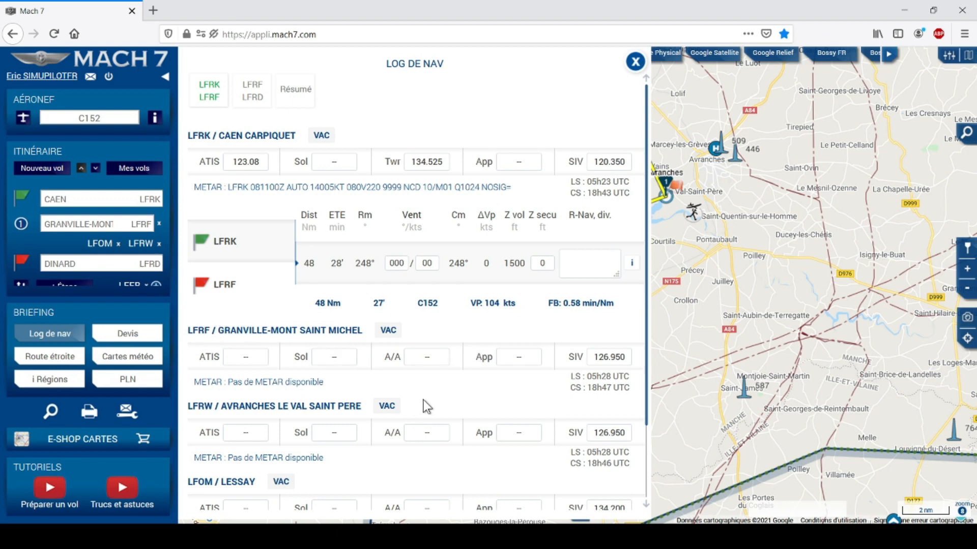
Scroll through the first leg's log and resize its R-Nav notes box.
scroll(423, 401, "down", 1)
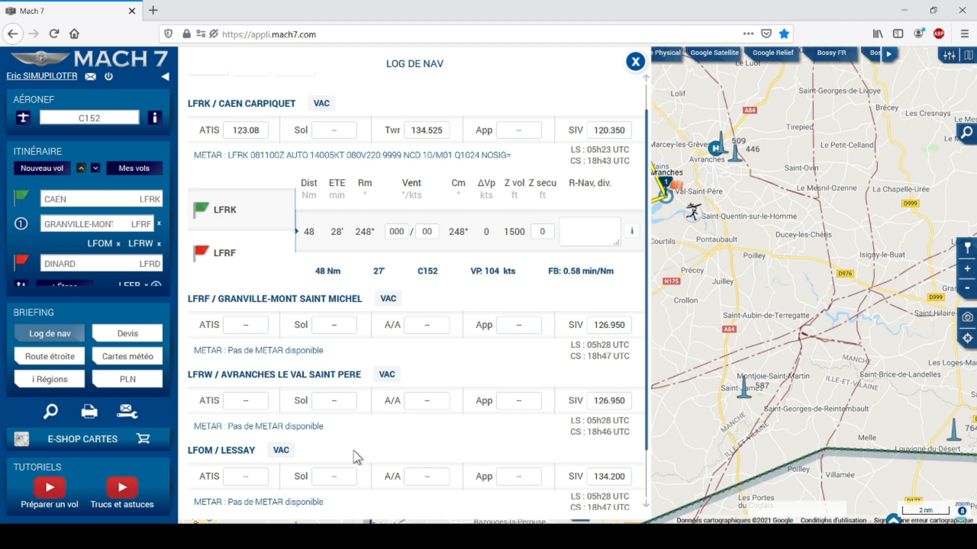
scroll(355, 450, "down", 1)
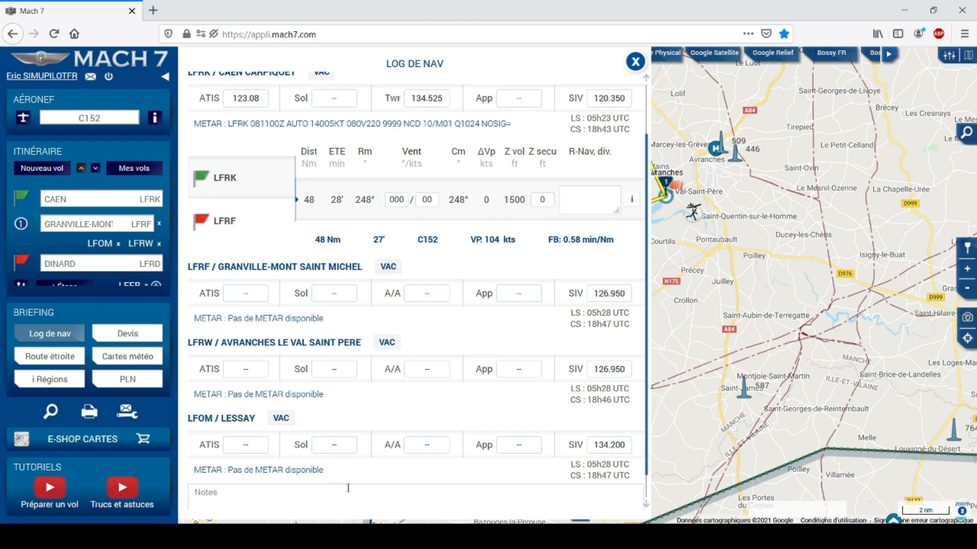
scroll(416, 371, "up", 2)
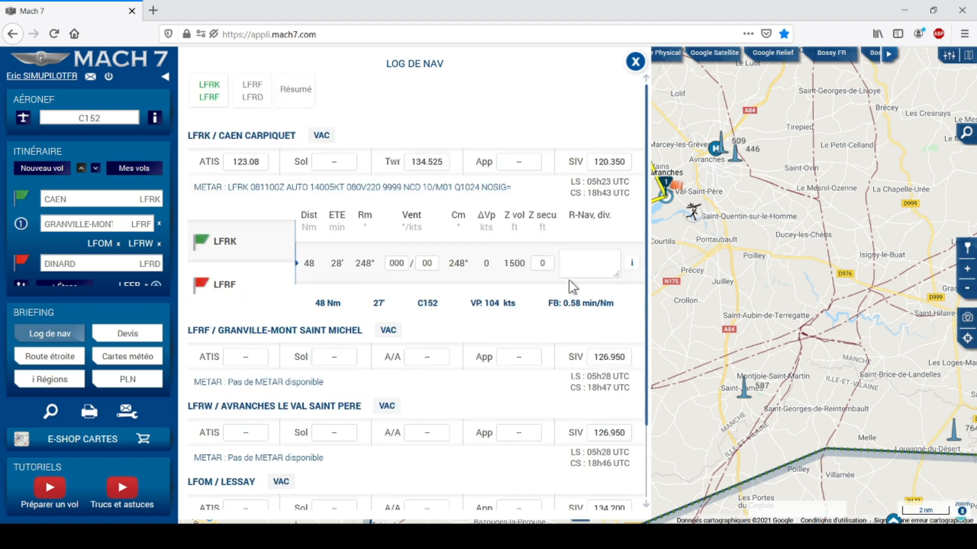
mouse_move(616, 275)
left_mouse_down()
mouse_move(639, 293)
mouse_move(608, 274)
left_mouse_up()
left_click(591, 265)
scroll(406, 437, "down", 2)
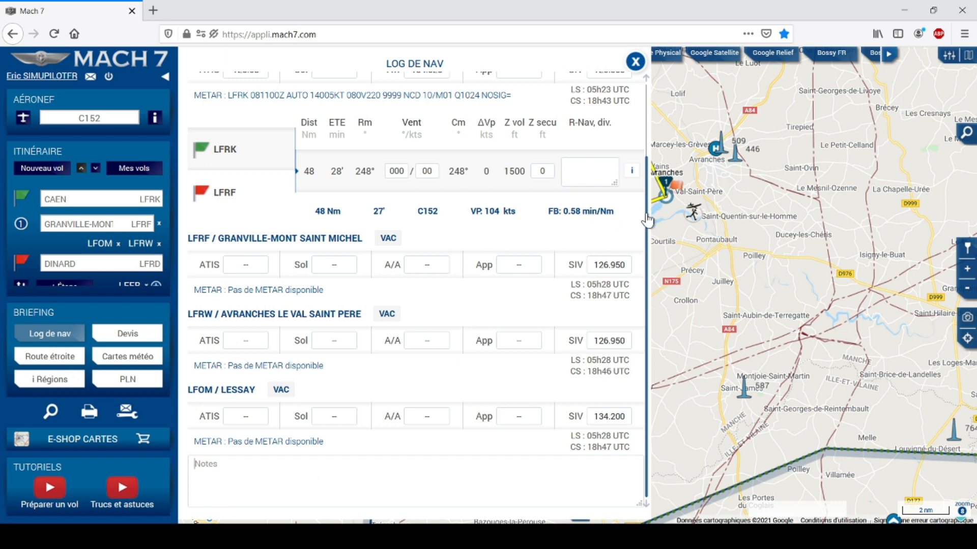
left_click_drag(646, 210, 606, 122)
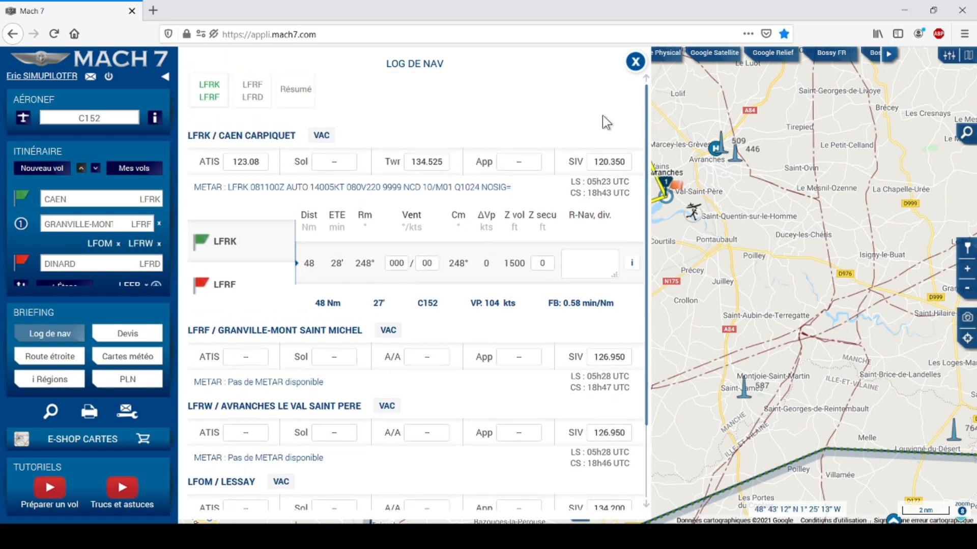
Review the Granville–Dinard and Caen–Granville leg logs, scrolling each.
left_click(246, 88)
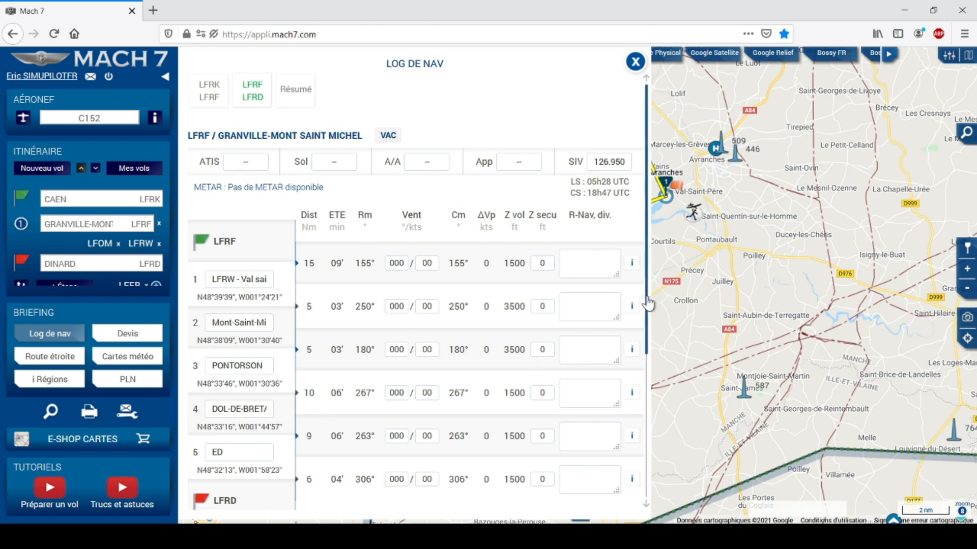
left_click_drag(648, 304, 646, 391)
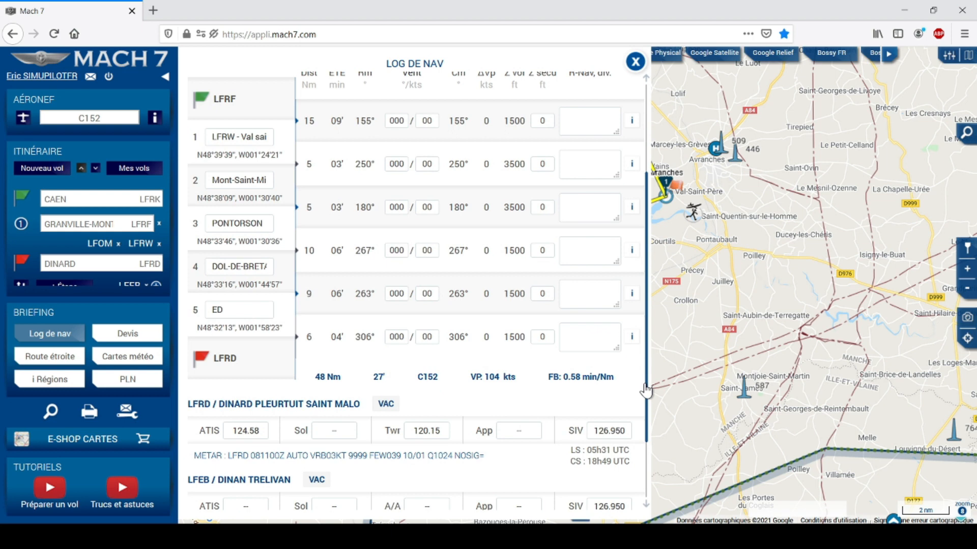
left_click_drag(646, 390, 651, 224)
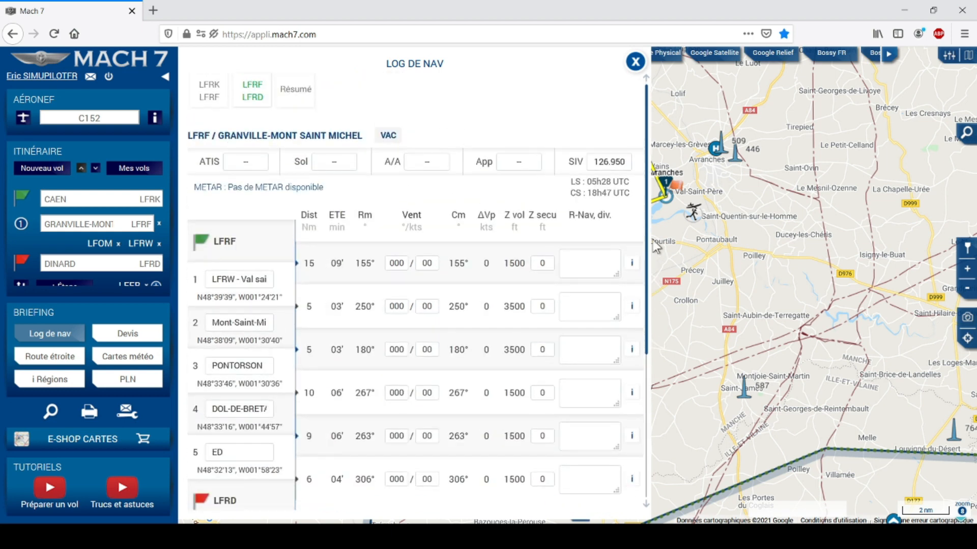
left_click(212, 99)
left_click(256, 99)
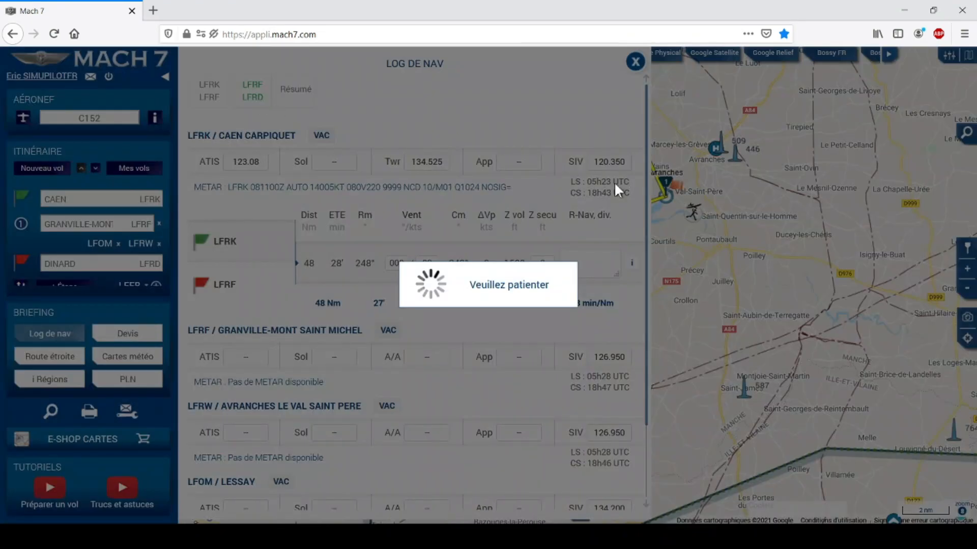
left_click_drag(647, 204, 647, 350)
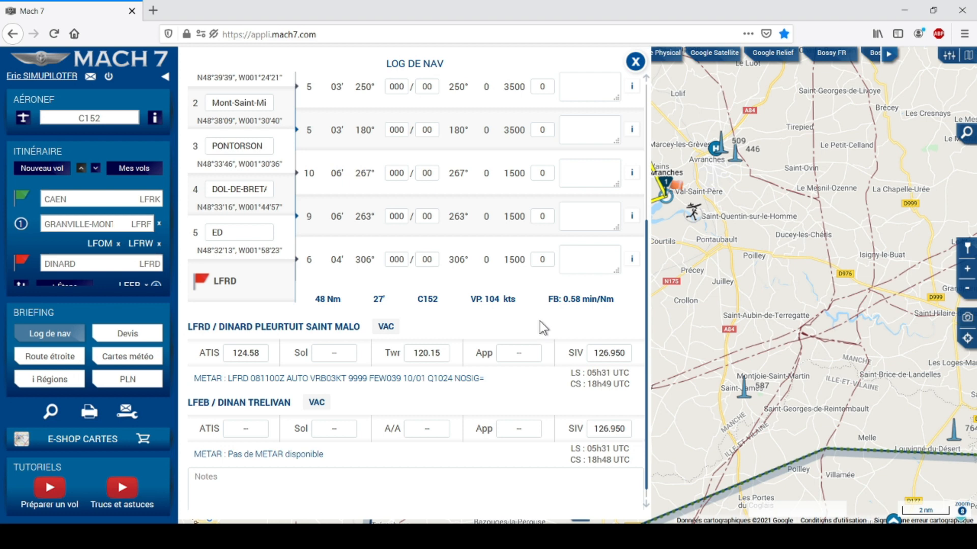
scroll(543, 328, "up", 4)
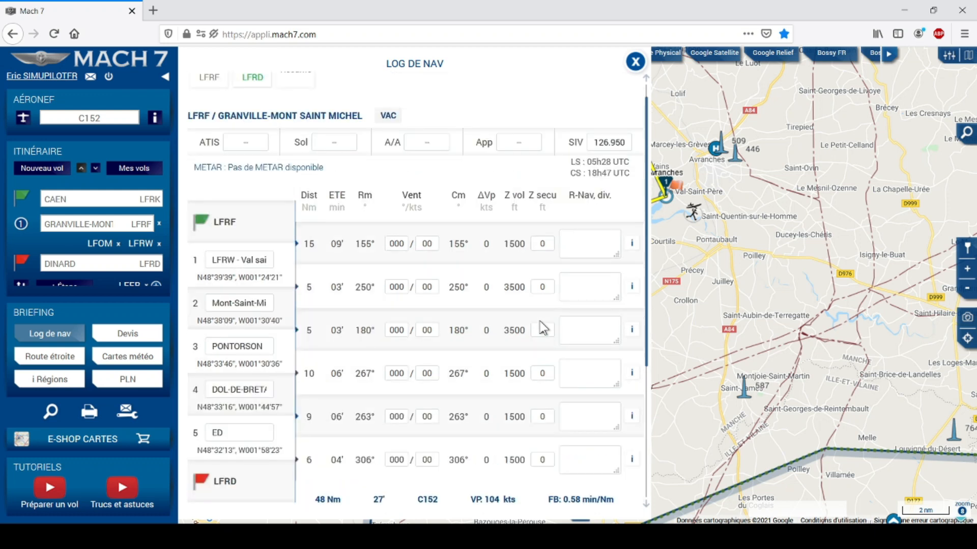
scroll(543, 328, "up", 1)
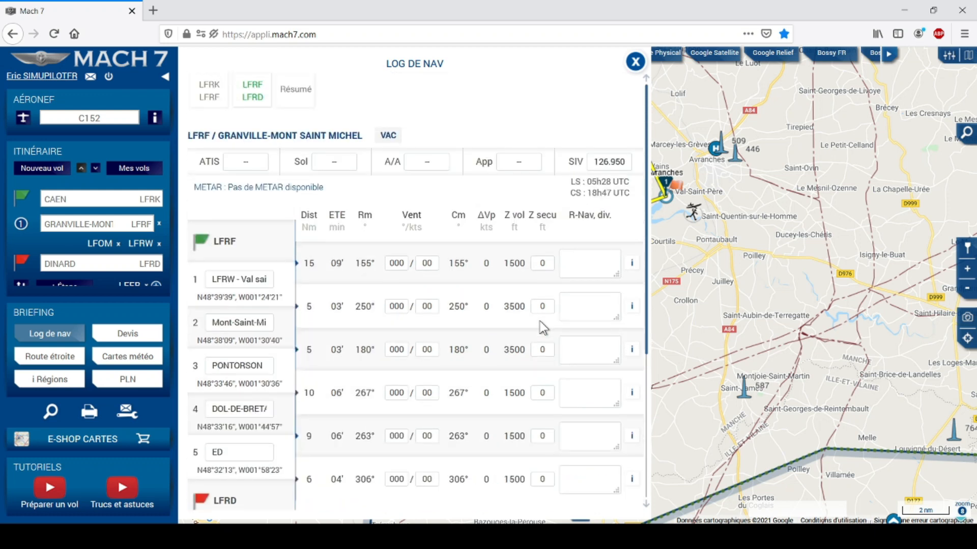
Show the Résumé summary of all legs, starting with Caen Carpiquet to Granville.
left_click(308, 95)
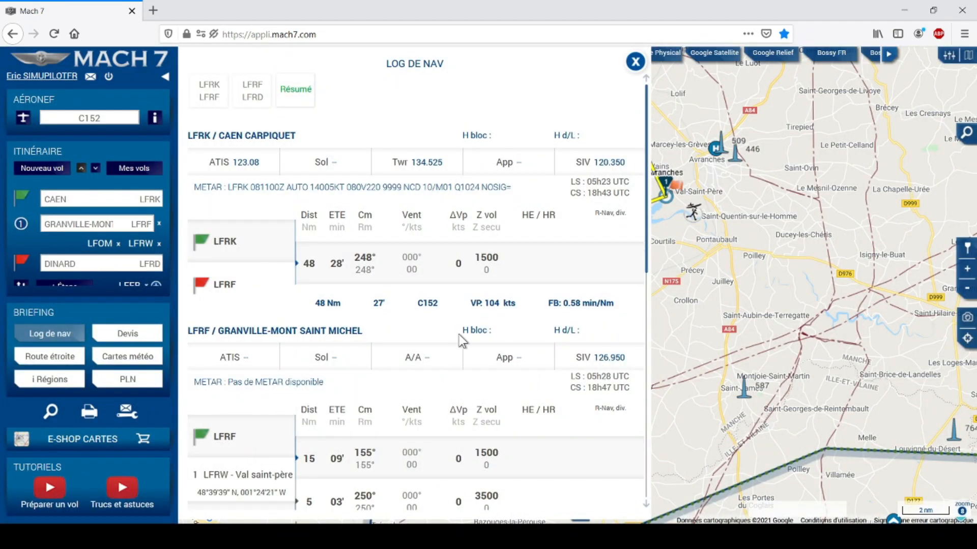
scroll(459, 335, "down", 8)
scroll(459, 336, "up", 5)
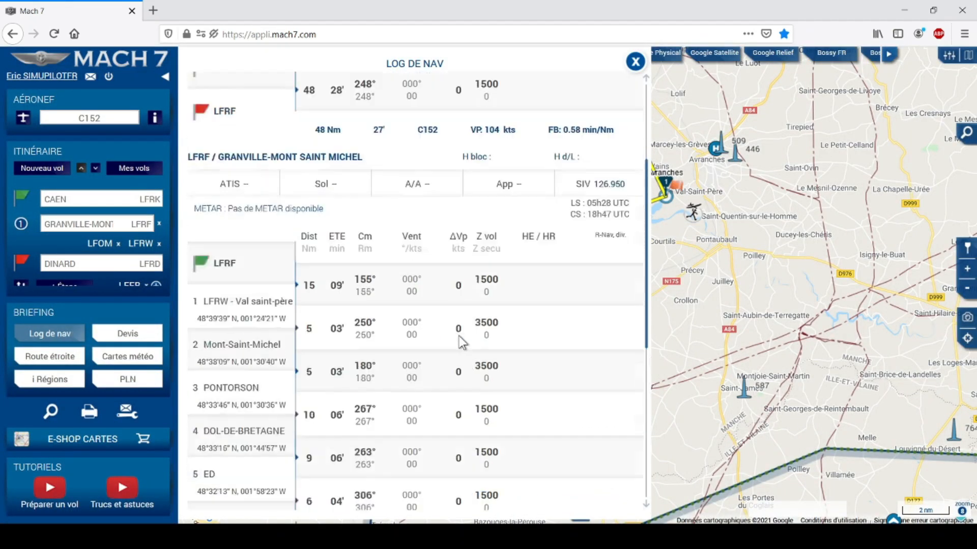
scroll(458, 337, "up", 2)
scroll(300, 176, "up", 1)
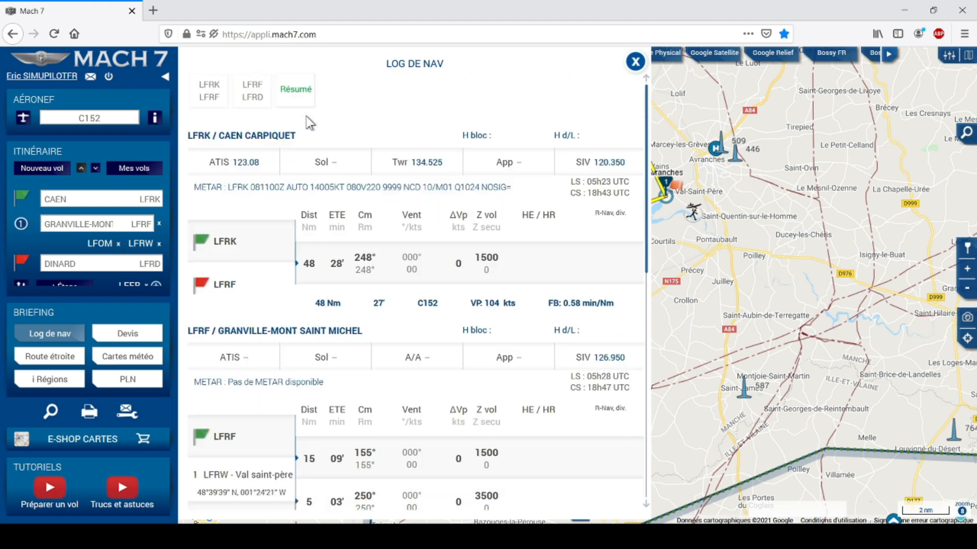
Open the LFRK/LFRF leg log, check LFRF/LFRD, then return to LFRK/LFRF.
left_click(222, 104)
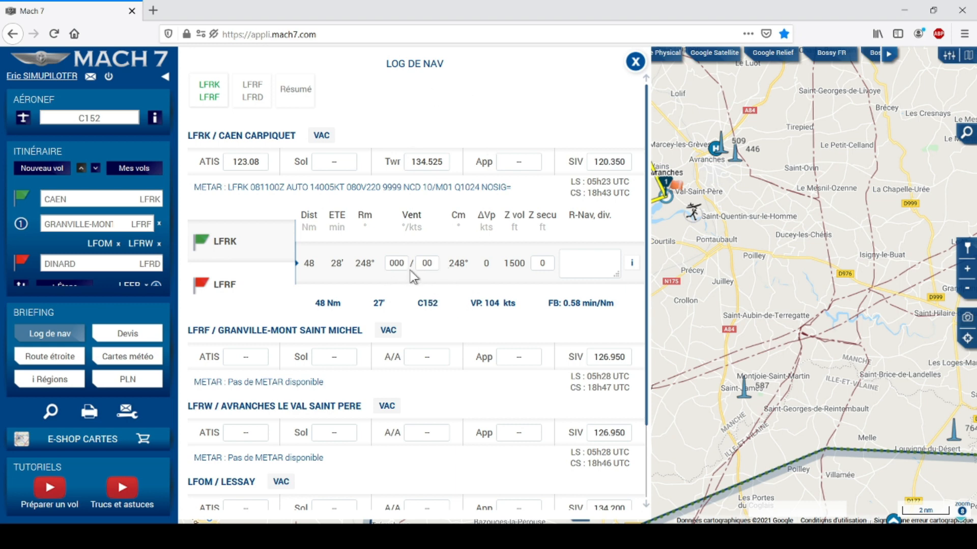
left_click(257, 94)
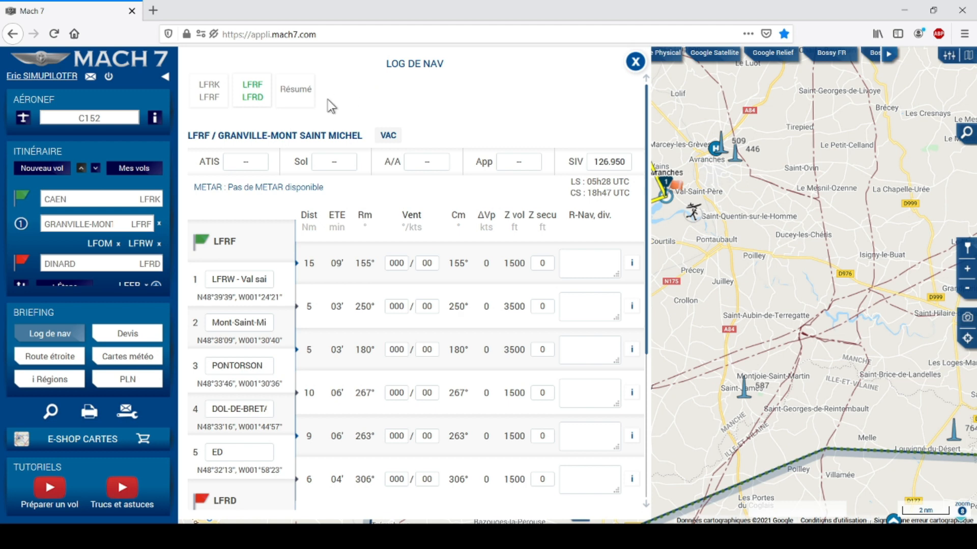
left_click(215, 109)
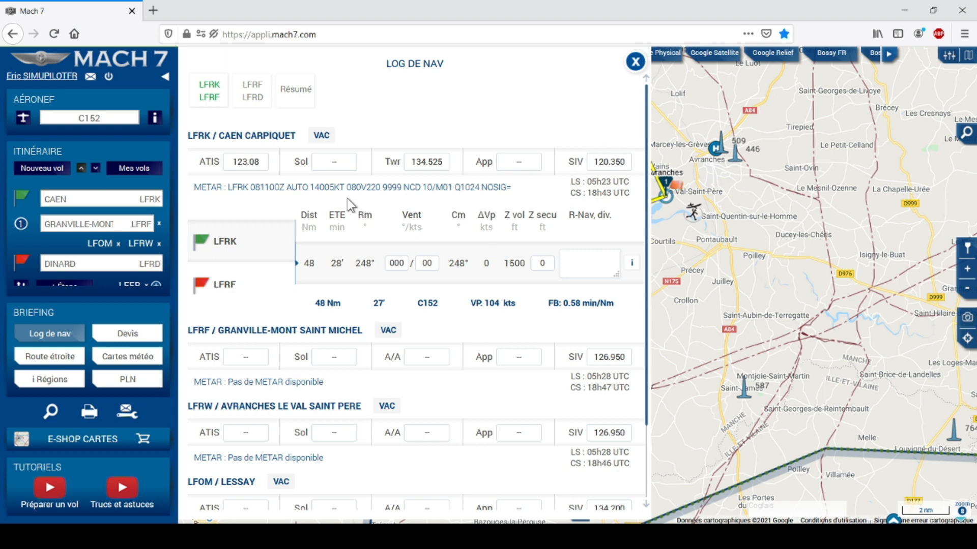
Set the Caen–Granville wind to 140° at 5 kt, then show the Granville–Dinard leg.
double_click(397, 262)
type("140")
double_click(432, 265)
type("5")
left_click(568, 261)
left_click(251, 87)
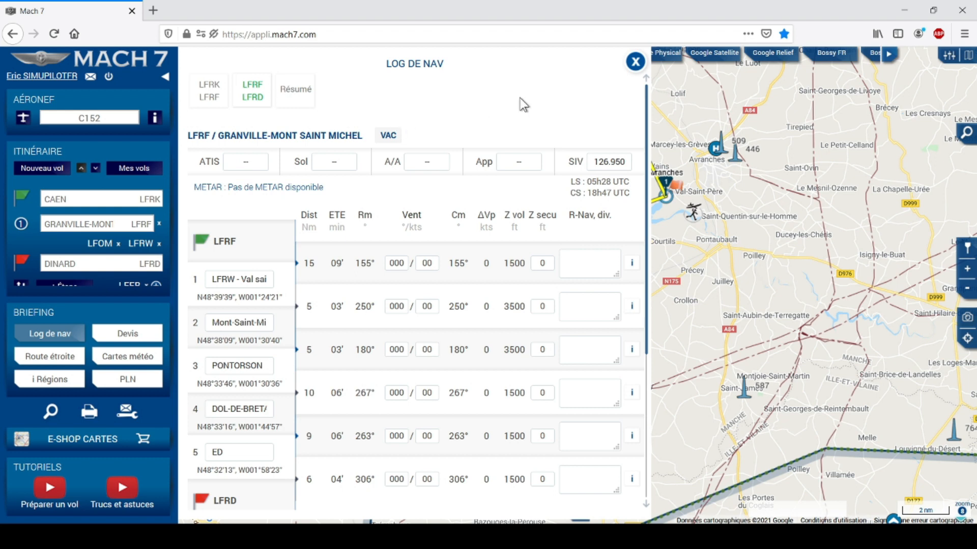
Close the nav log, open the flight profile and try its weather cross-section.
left_click(636, 63)
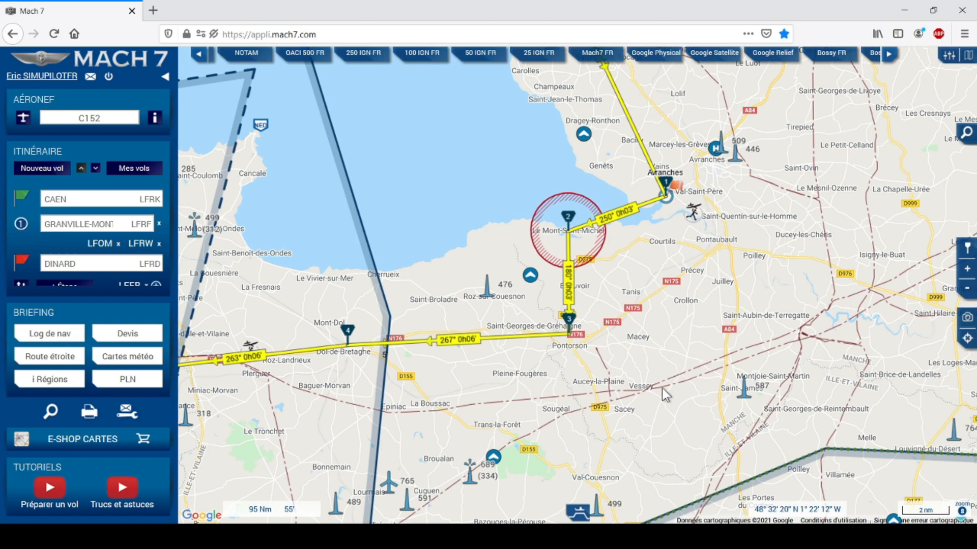
left_click(577, 511)
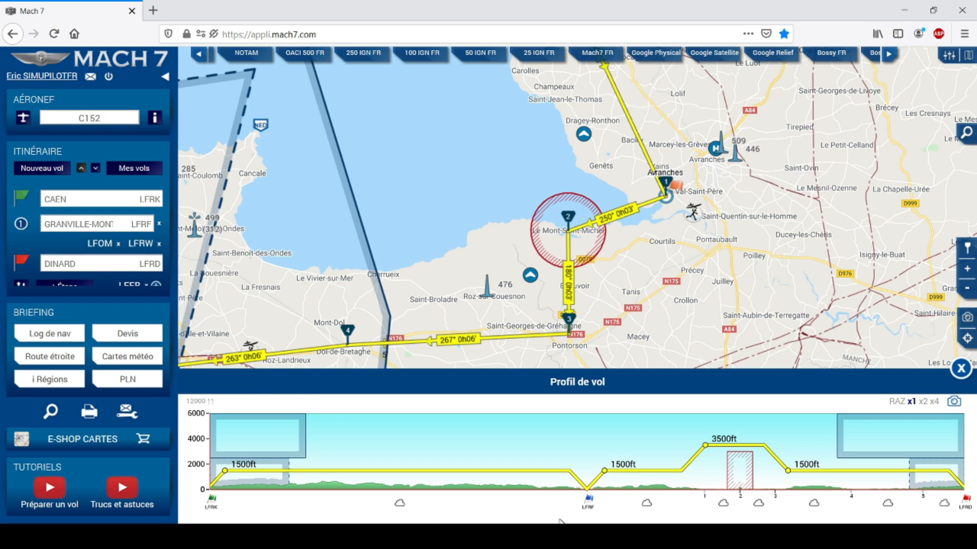
left_click(646, 506)
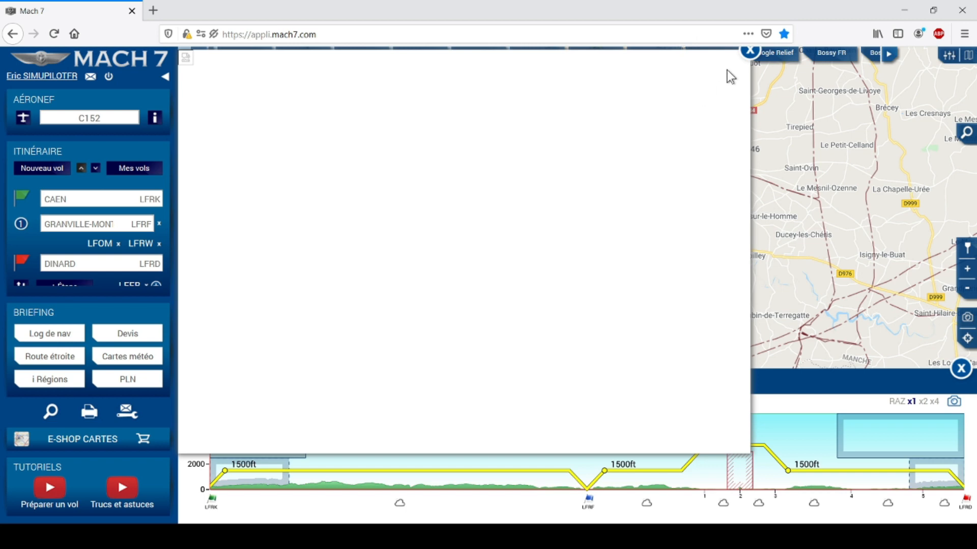
left_click(749, 51)
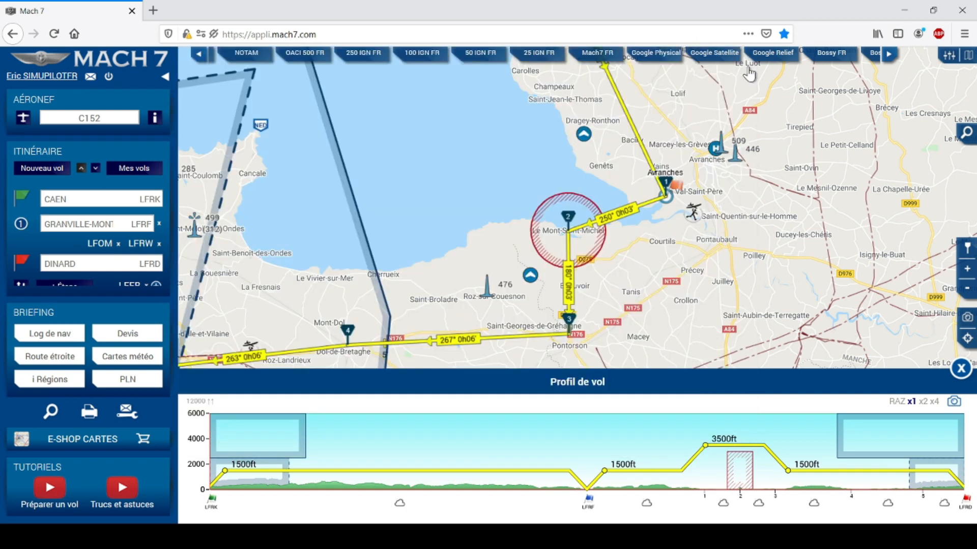
left_click(722, 503)
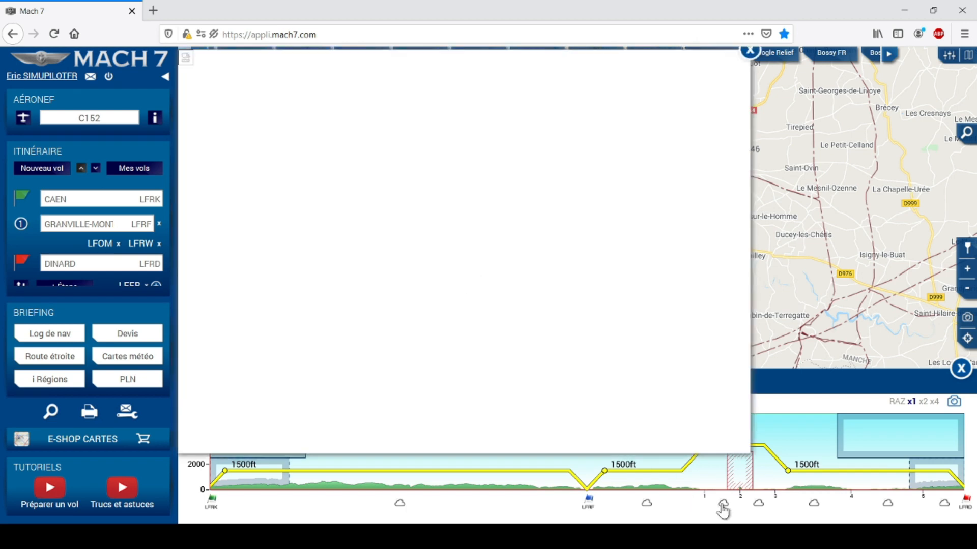
left_click(749, 52)
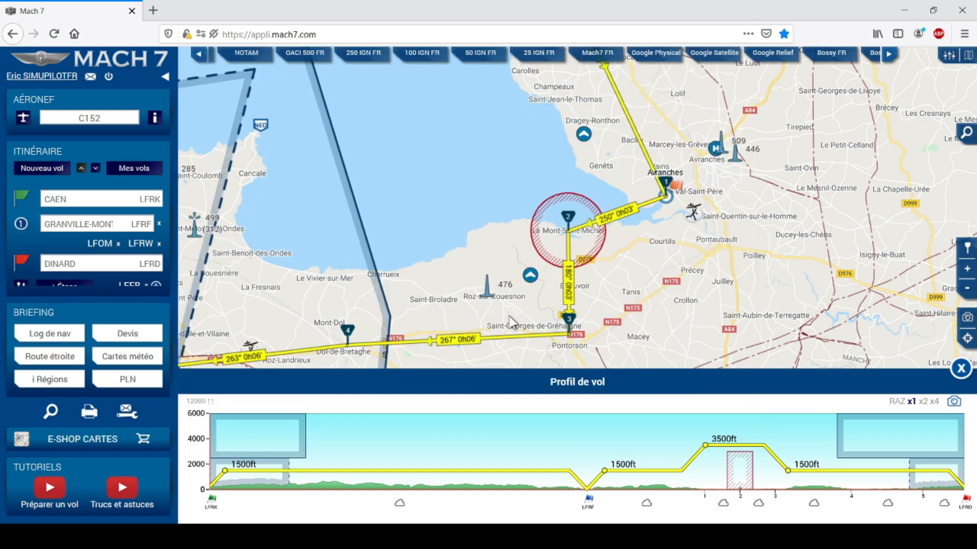
Check the Caen–Granville GRAMET, then reopen the nav log.
left_click(400, 505)
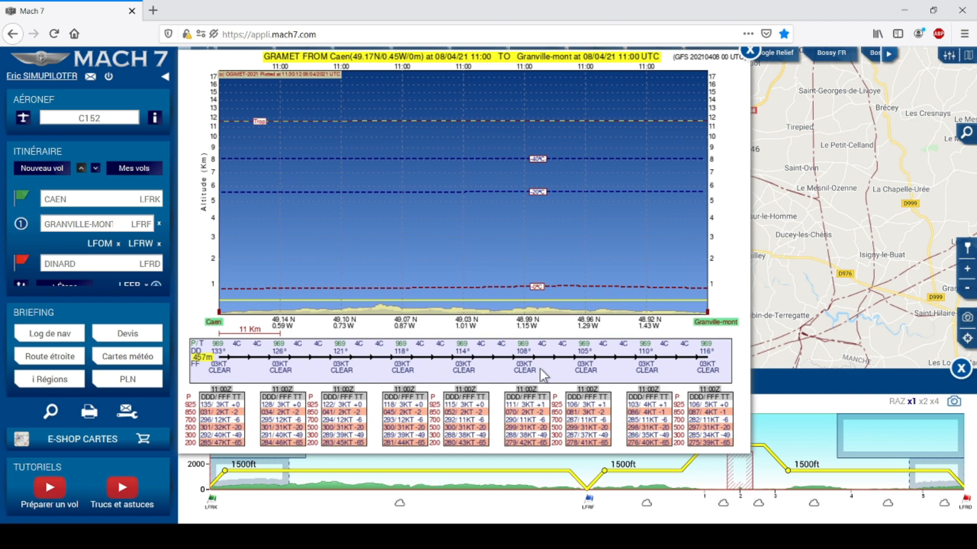
left_click(750, 52)
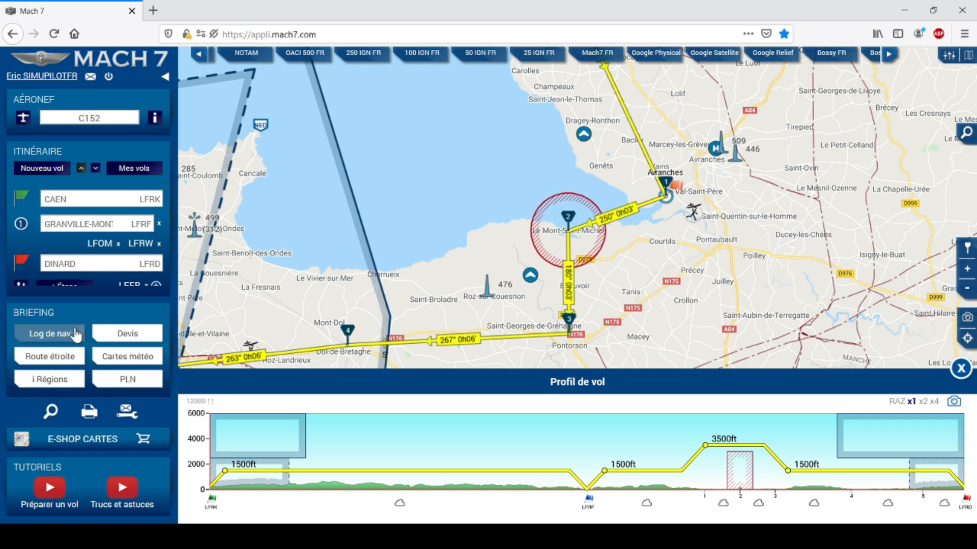
left_click(76, 334)
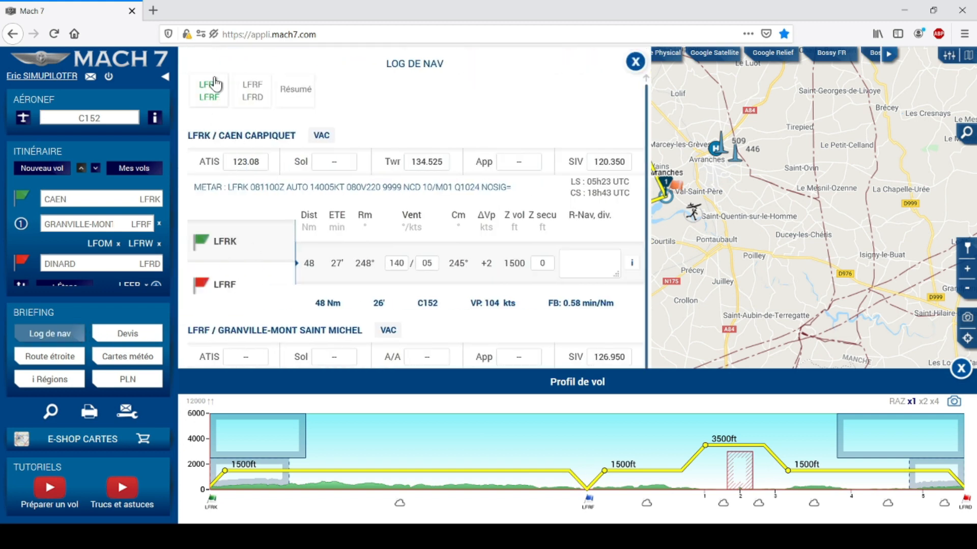
Change the Caen–Granville wind to 120° at 3 kt and close the nav log.
double_click(397, 265)
type("120")
double_click(427, 262)
type("3")
left_click(525, 291)
left_click(636, 61)
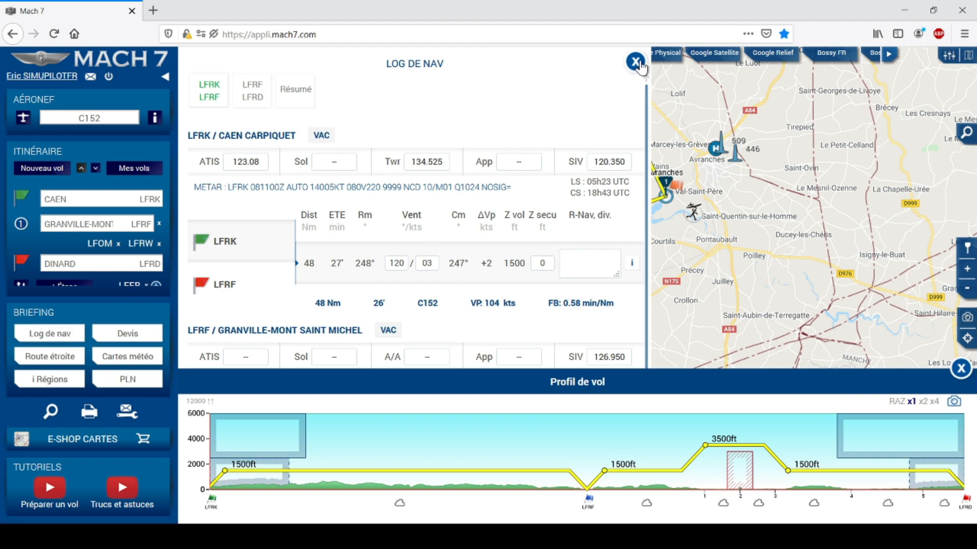
Check the Pontorson–Dol-de-Bretagne GRAMET, then reopen the nav log.
left_click(815, 504)
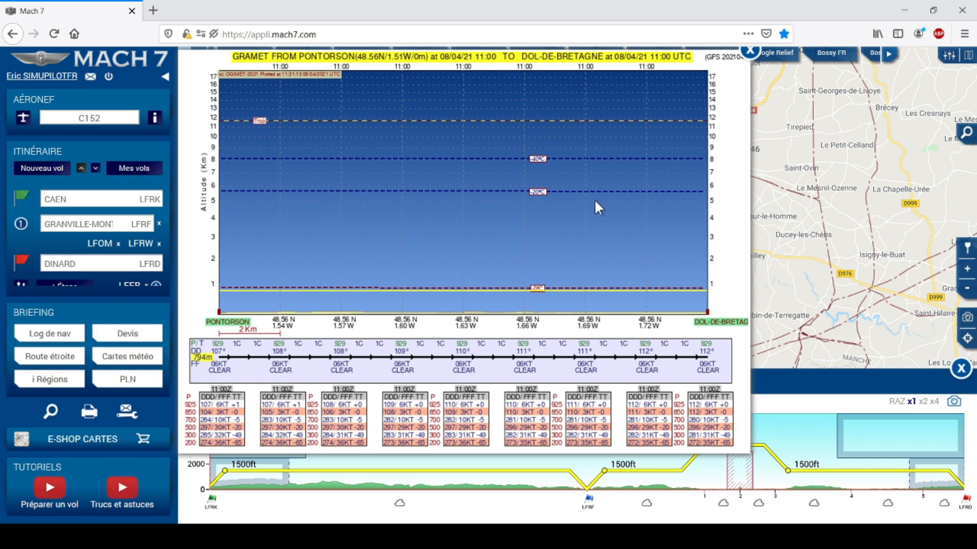
left_click(749, 57)
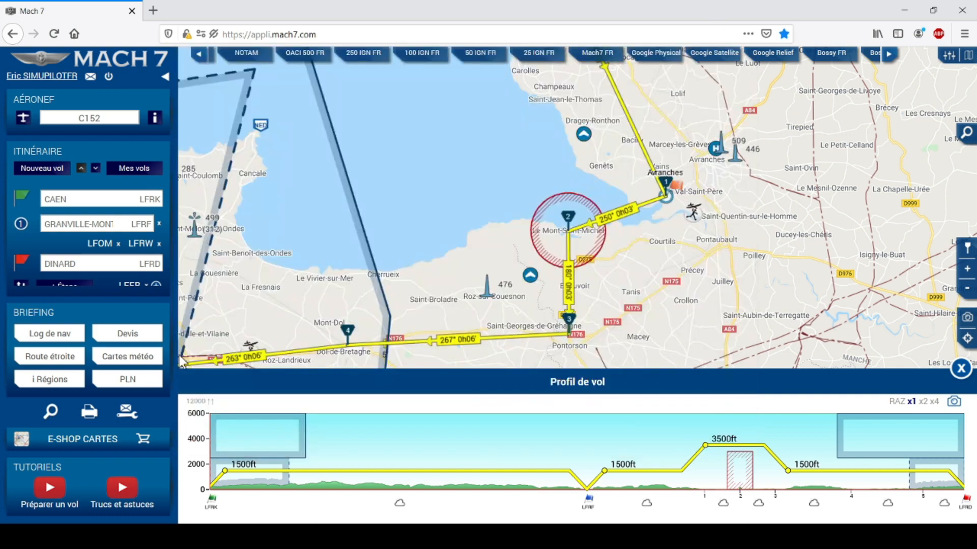
left_click(59, 339)
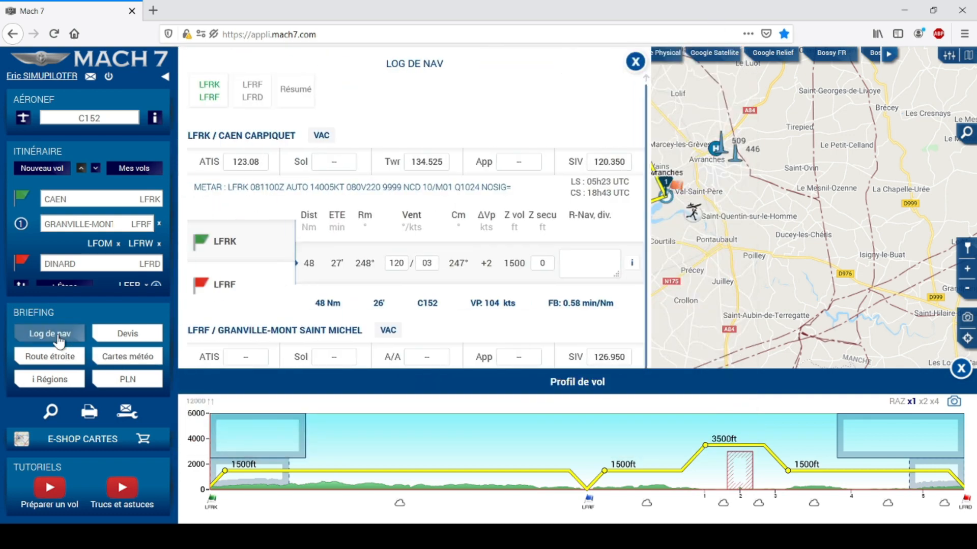
In the Granville–Dinard log, enter wind 110°/06 kt, giving headings 153°, 248° and 177°.
left_click(250, 93)
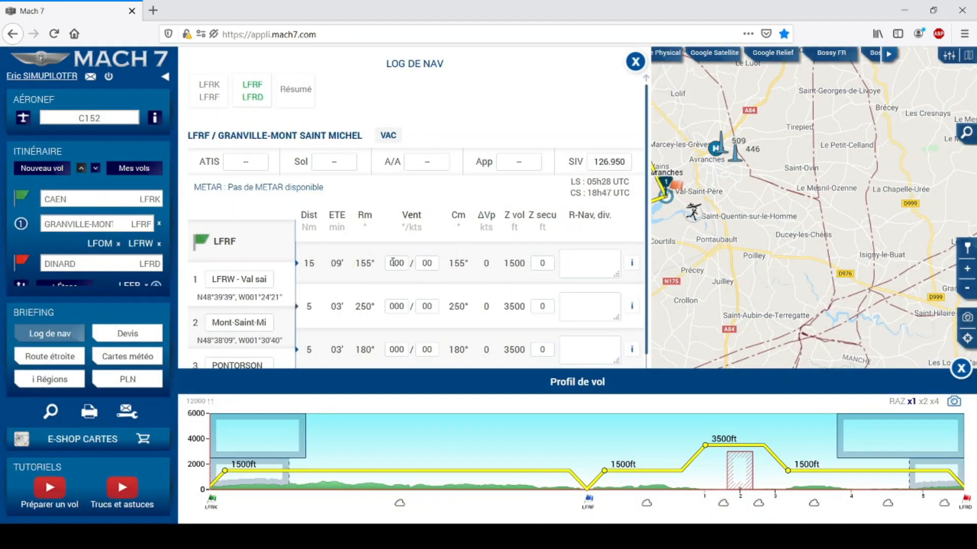
left_click(394, 262)
type("110")
key("Tab")
left_click(506, 305)
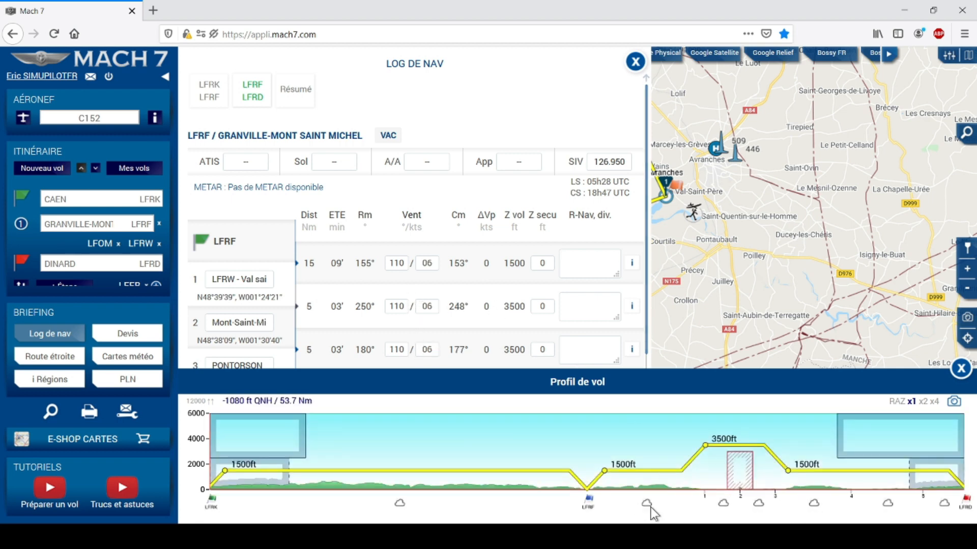
left_click(813, 504)
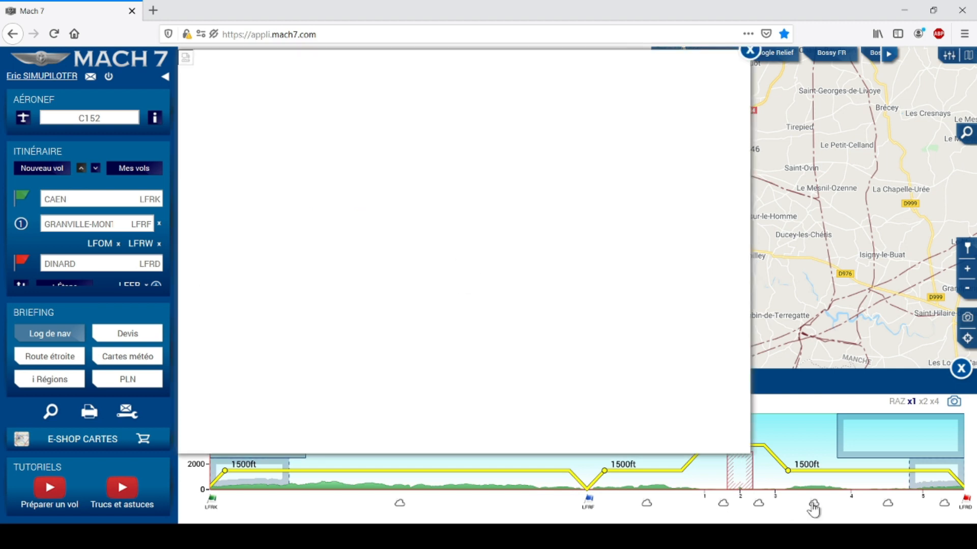
left_click(749, 51)
left_click(813, 505)
left_click(750, 51)
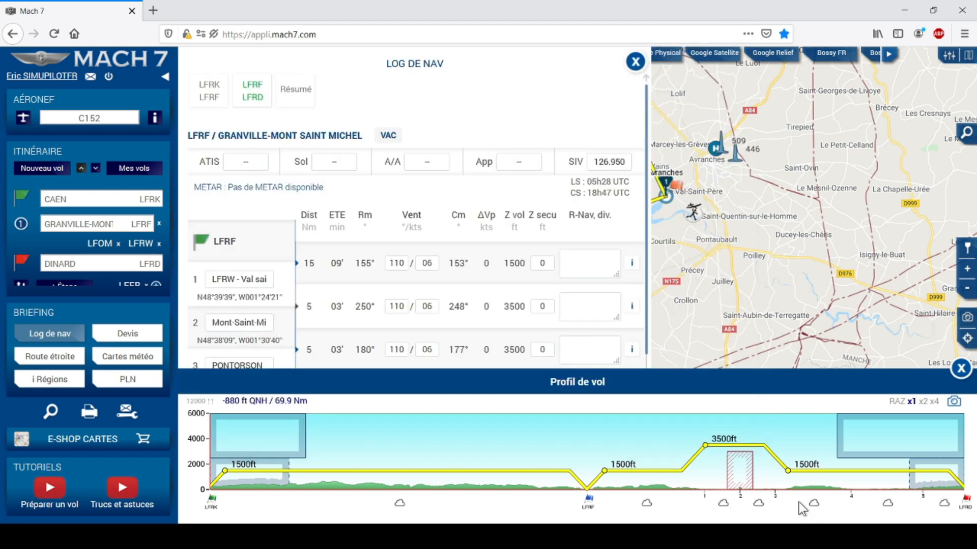
left_click(893, 505)
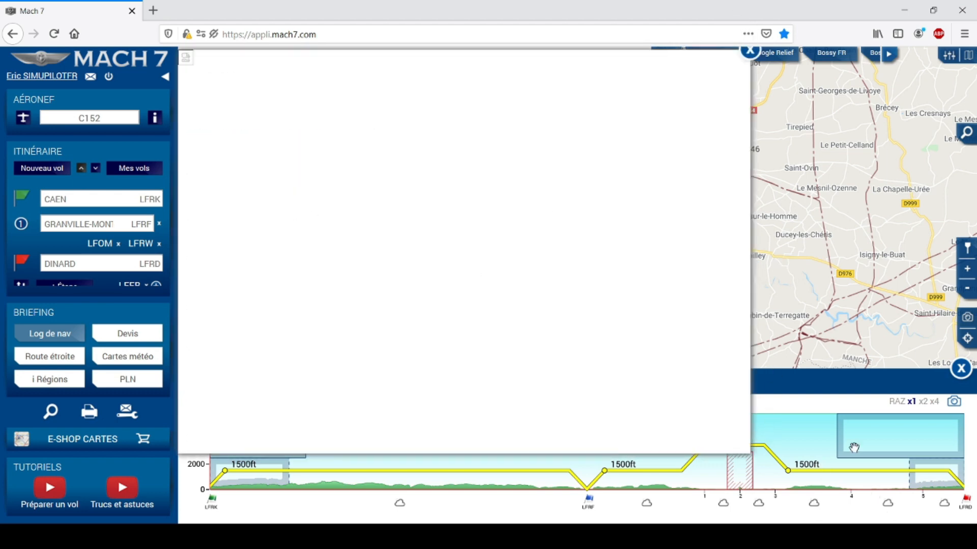
left_click(749, 51)
left_click(647, 503)
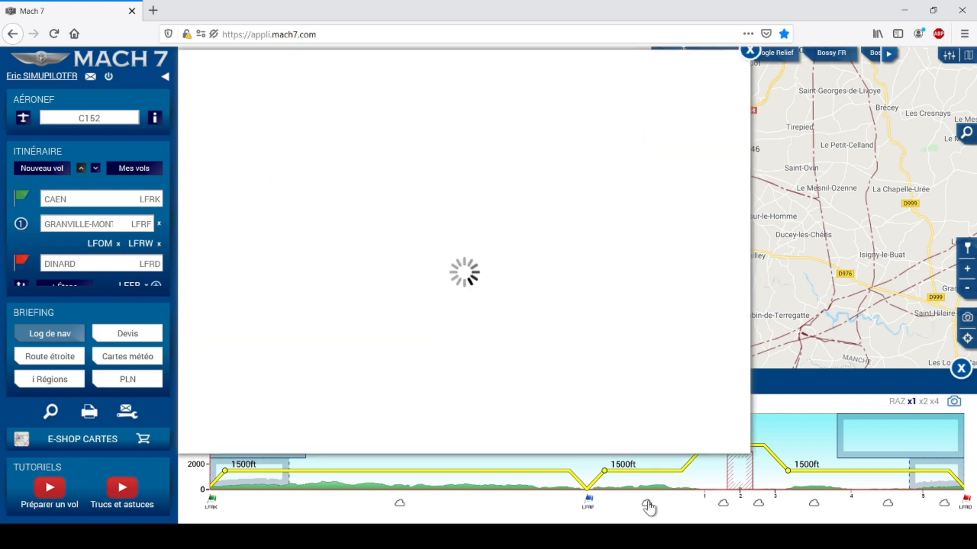
left_click(750, 52)
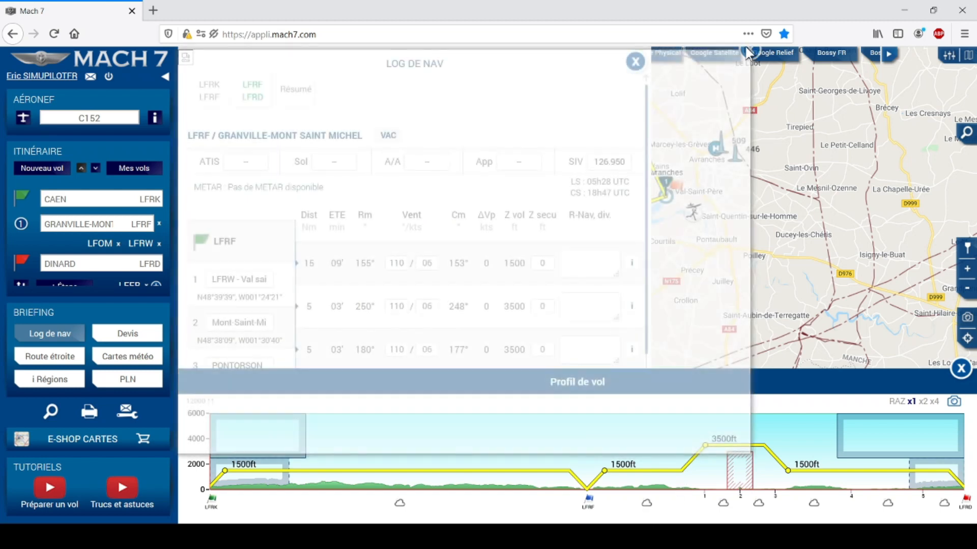
left_click(750, 51)
left_click(723, 503)
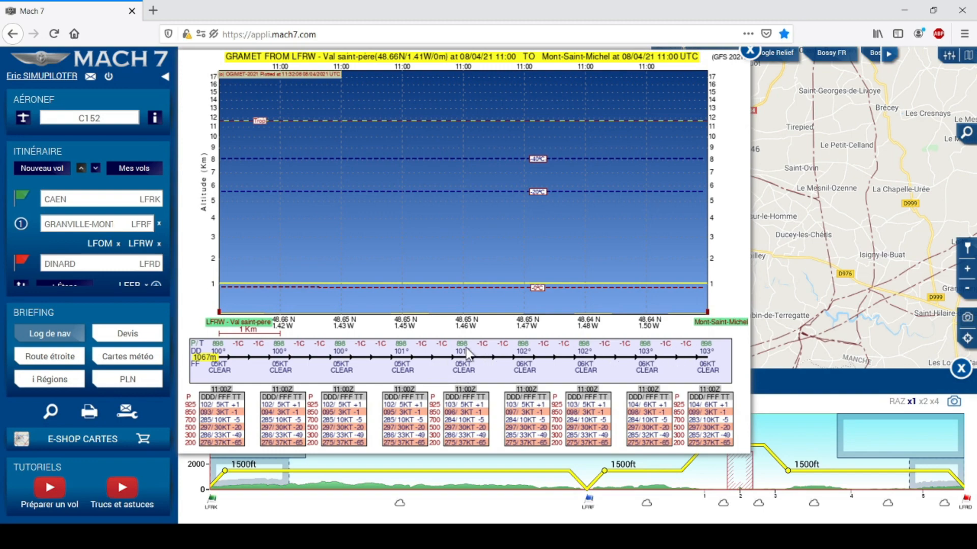
left_click(749, 52)
left_click(760, 506)
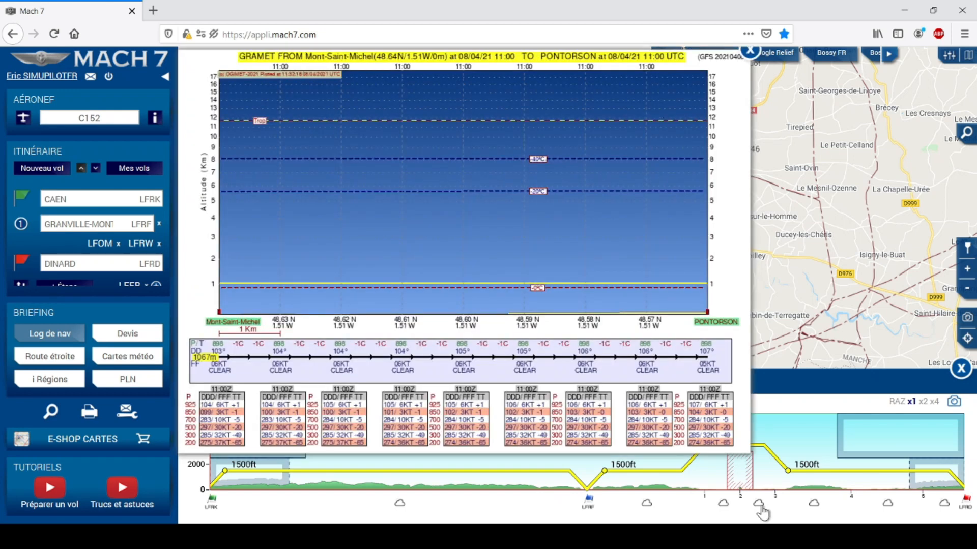
left_click(751, 55)
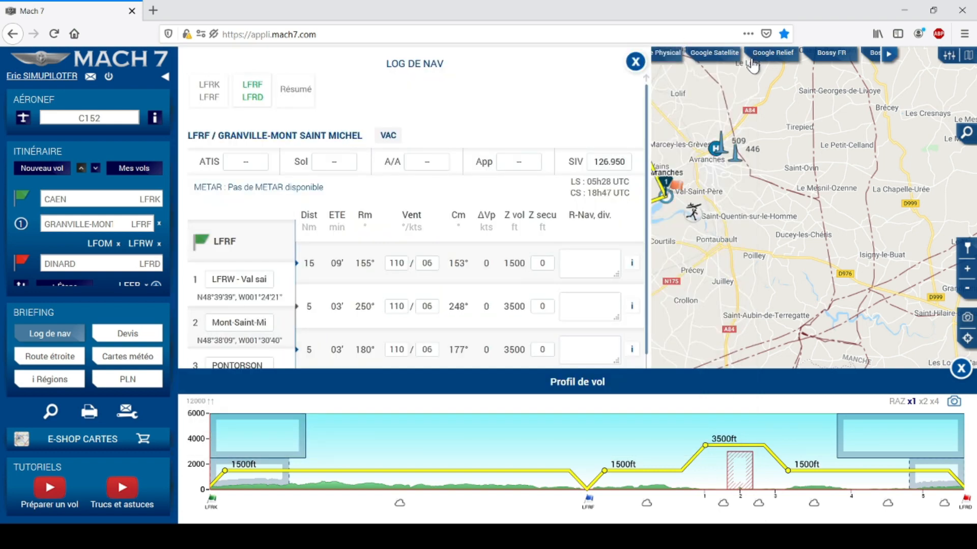
Change the first leg's wind direction to 105° and close the Profil de vol panel.
double_click(397, 264)
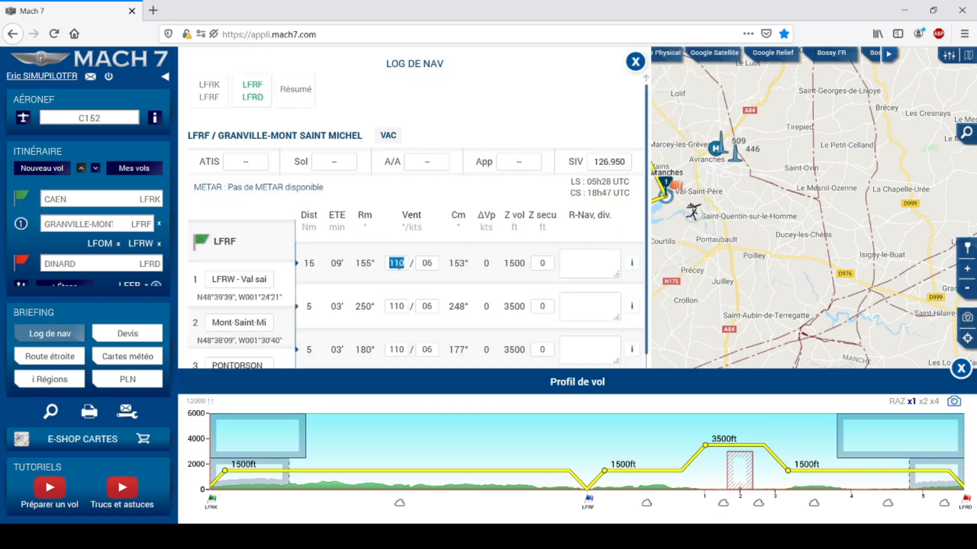
type("105")
left_click(596, 261)
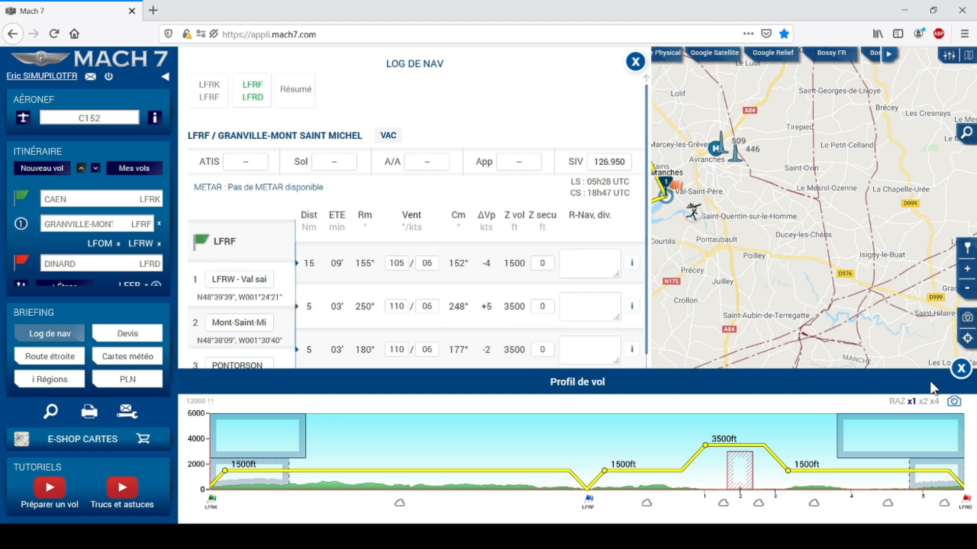
left_click(961, 368)
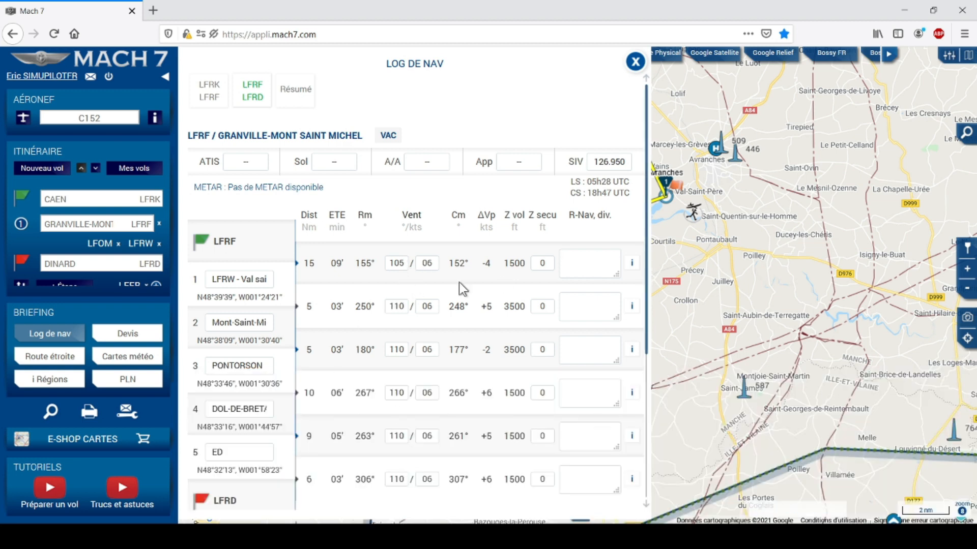
Set wind direction 105° on legs two to six, giving headings 248°, 177°, 266°, 262°, 307°.
double_click(396, 306)
type("105")
double_click(395, 348)
type("105")
double_click(400, 394)
type("105")
double_click(393, 435)
type("105")
double_click(404, 480)
type("105")
scroll(569, 364, "down", 1)
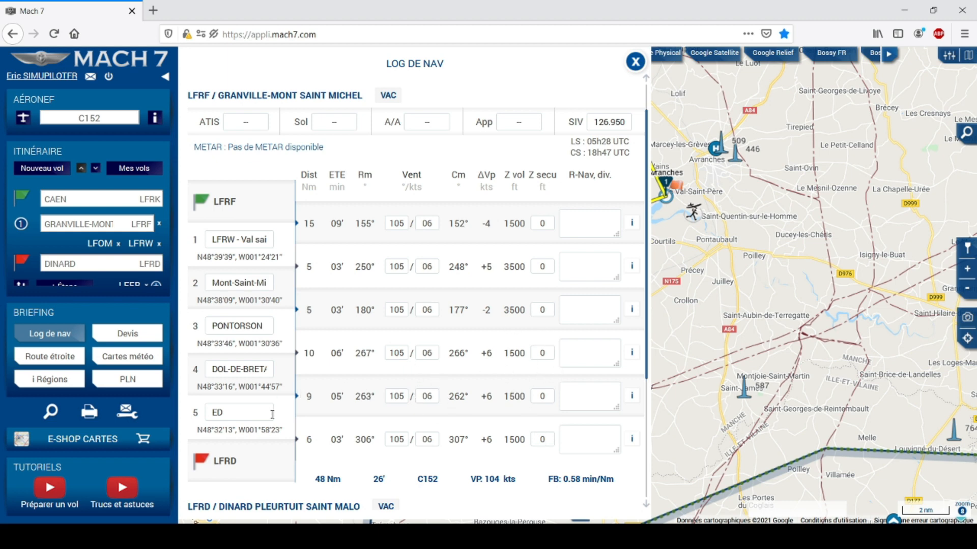
scroll(530, 383, "up", 1)
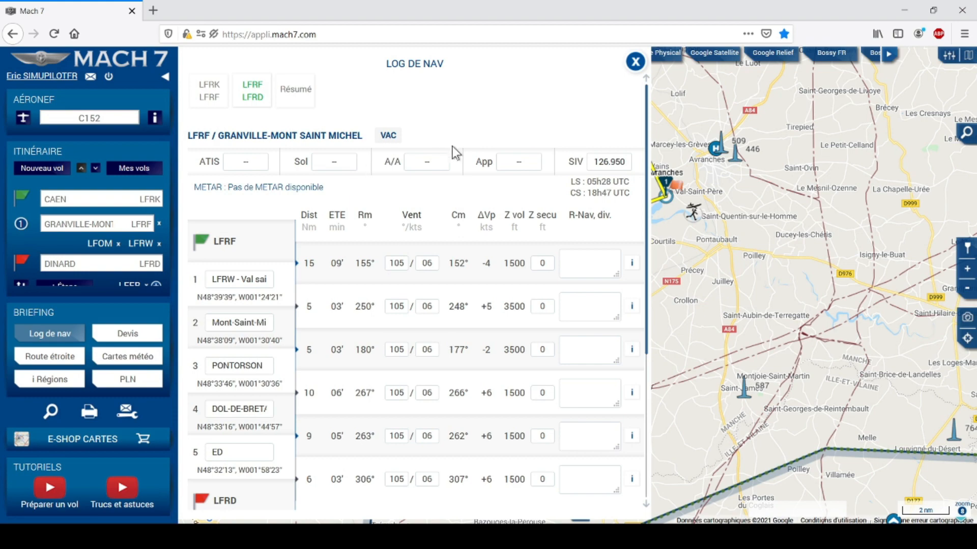
Review the Résumé of both legs with Dinard, Avranches, Lessay and Dinan frequencies and METARs.
left_click(295, 94)
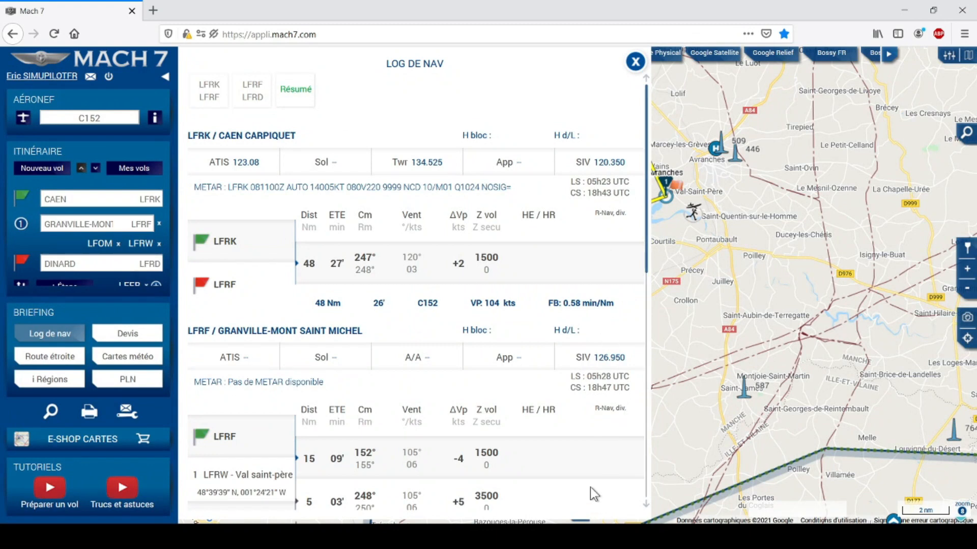
scroll(590, 480, "down", 5)
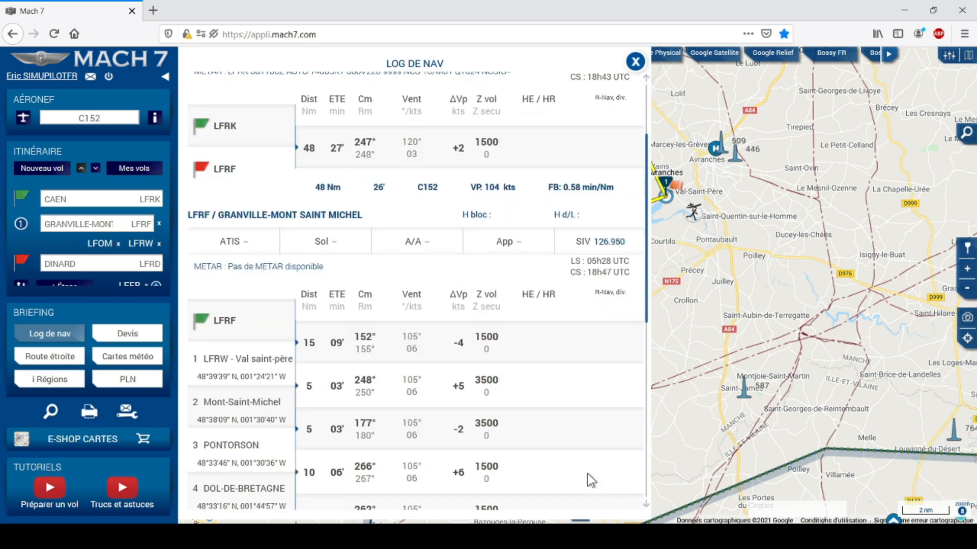
scroll(587, 474, "down", 6)
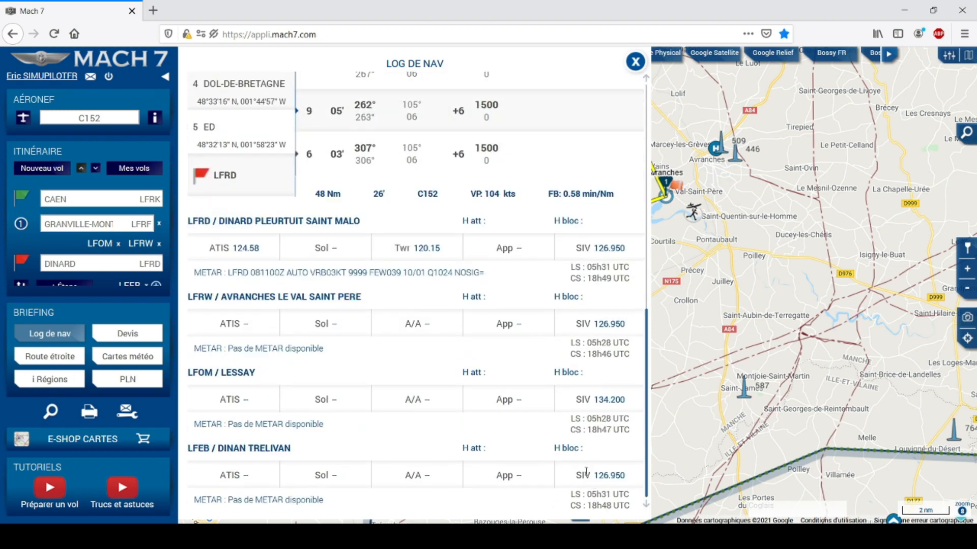
scroll(586, 471, "up", 4)
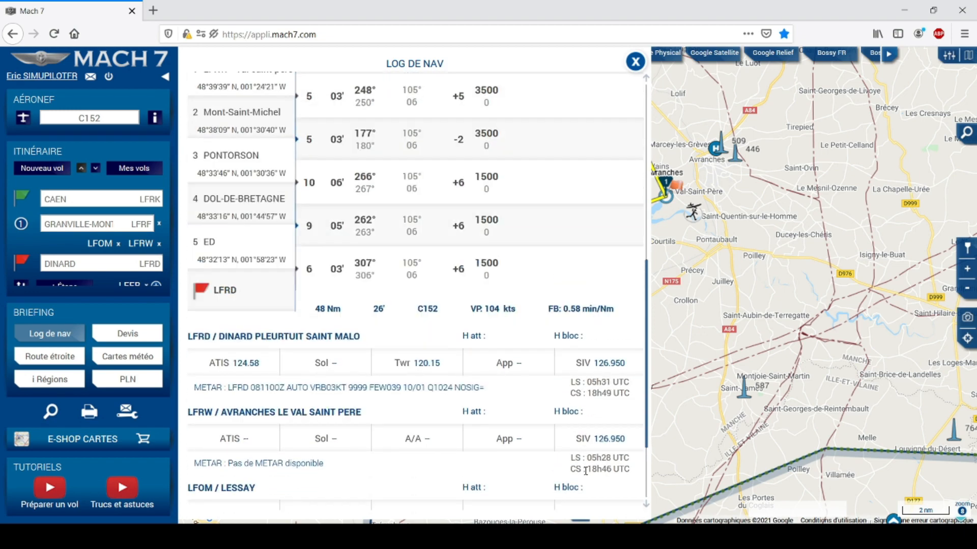
scroll(586, 471, "up", 6)
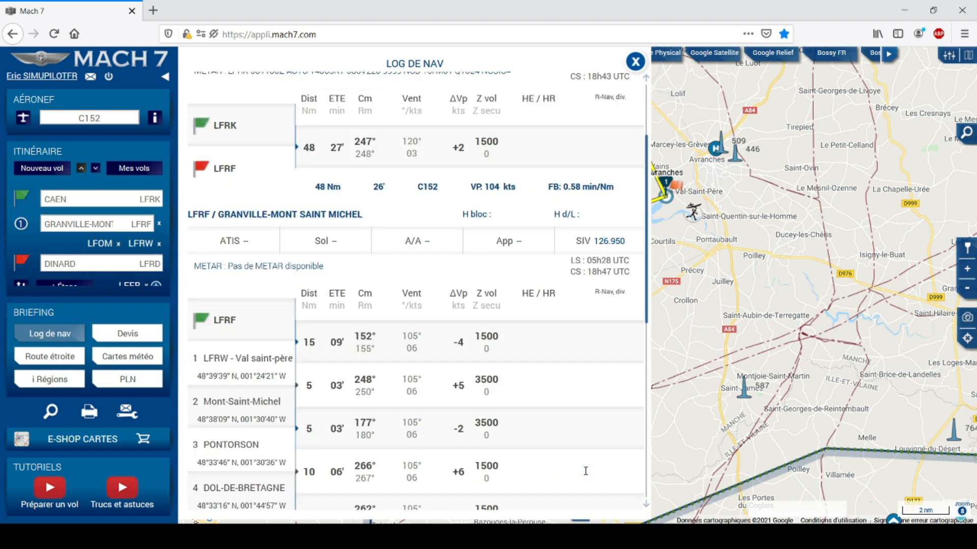
scroll(383, 307, "up", 2)
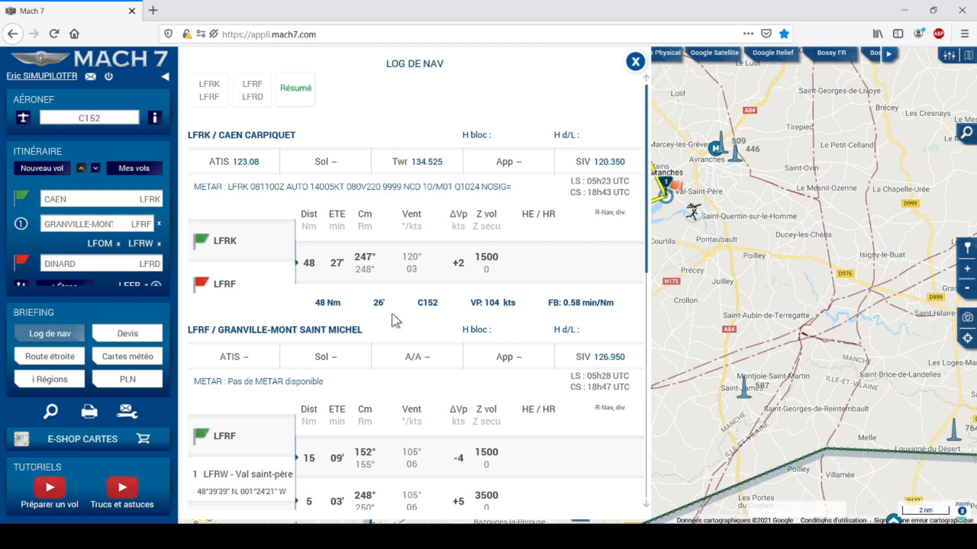
scroll(392, 313, "down", 3)
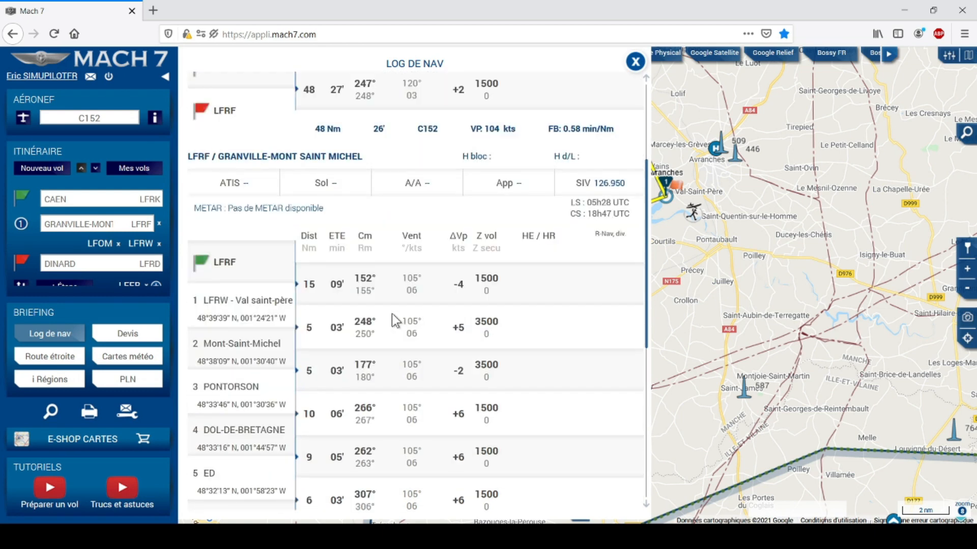
scroll(392, 313, "down", 3)
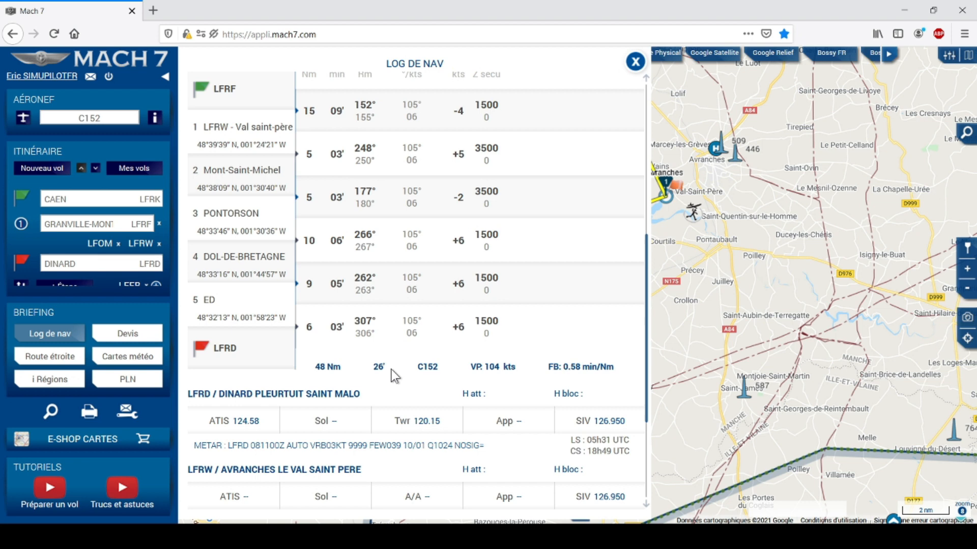
scroll(392, 370, "down", 3)
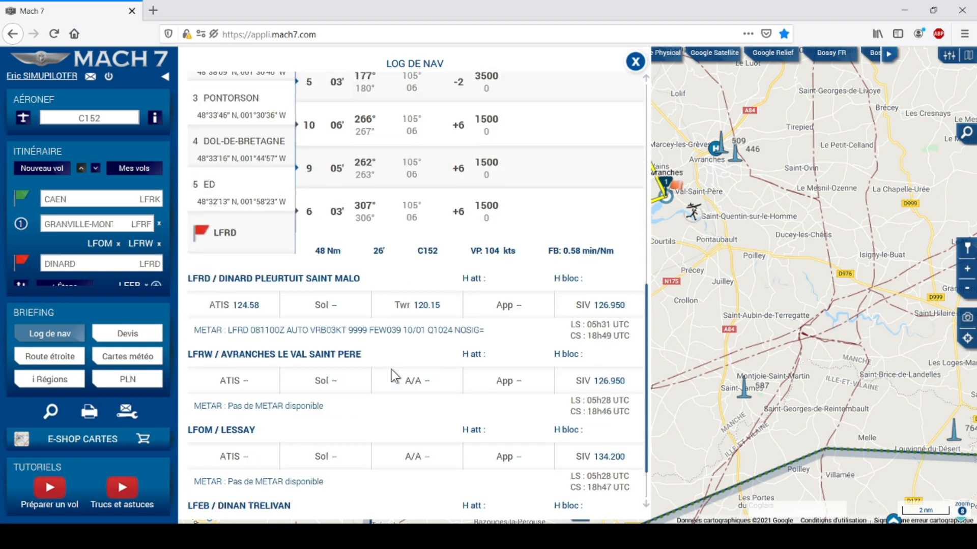
scroll(410, 370, "down", 1)
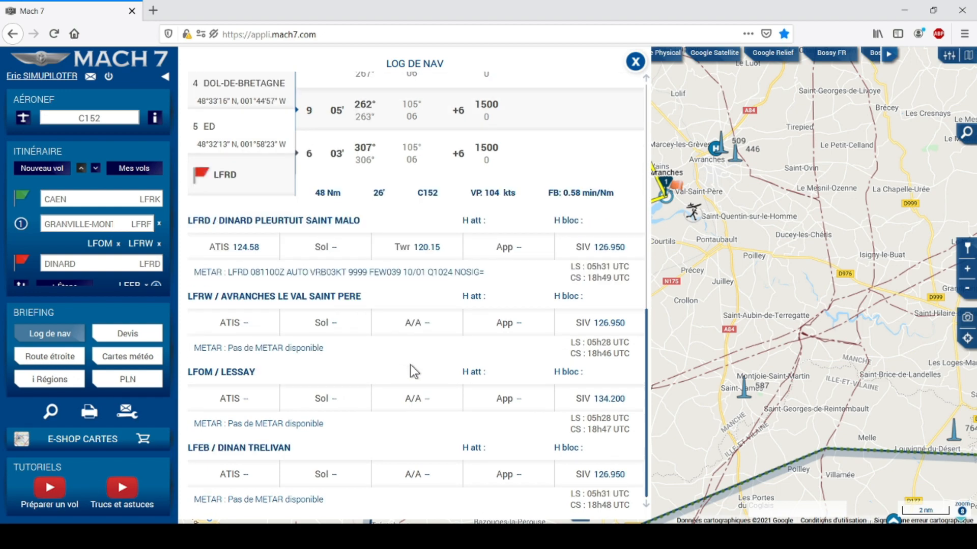
scroll(410, 364, "up", 12)
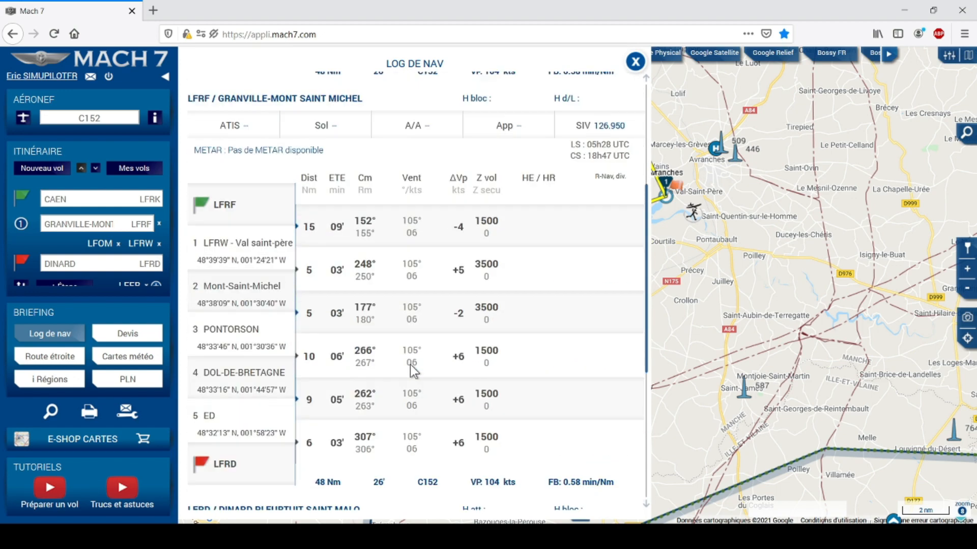
scroll(410, 364, "up", 1)
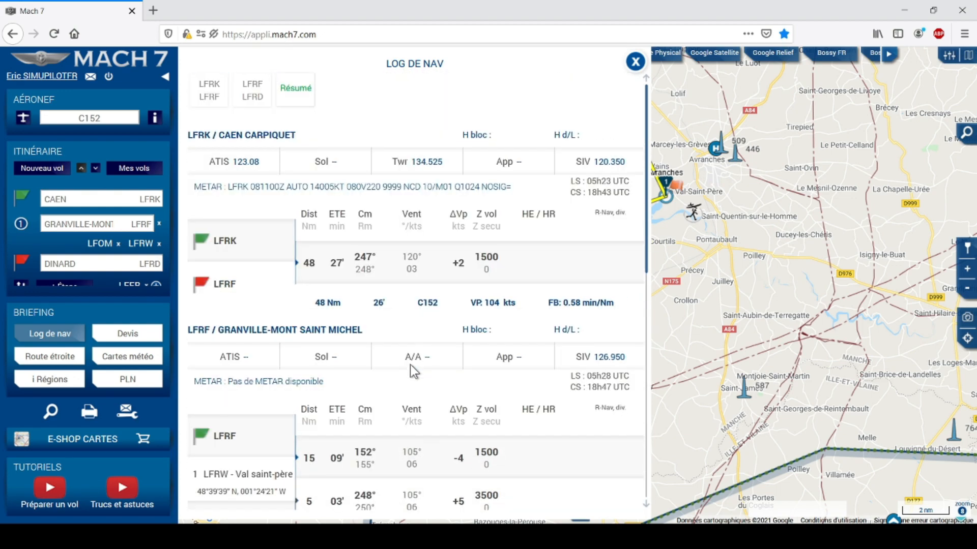
scroll(432, 368, "down", 2)
scroll(433, 367, "up", 2)
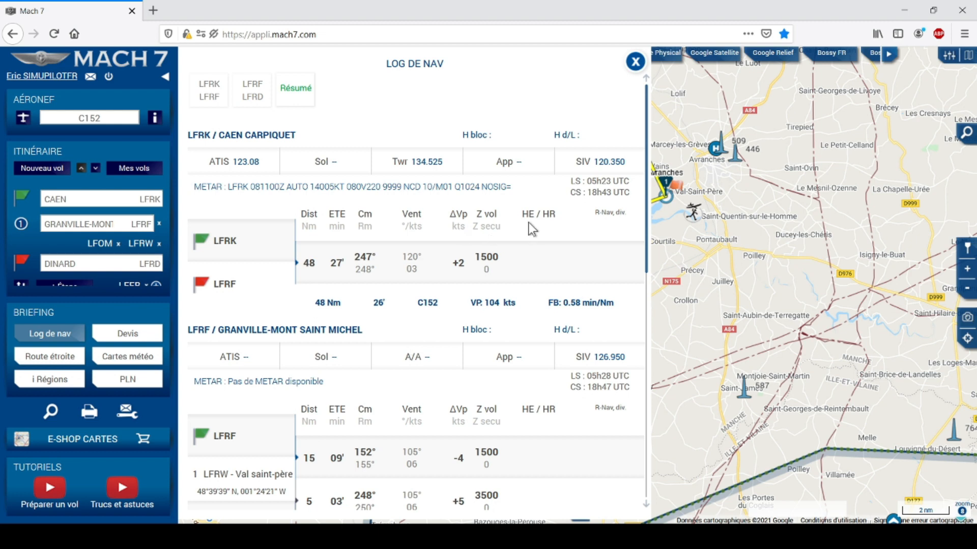
Enter a 3000 ft Z secu on the Mont-Saint-Michel and Pontorson legs of LFRF/LFRD, then close the nav log.
scroll(529, 223, "down", 2)
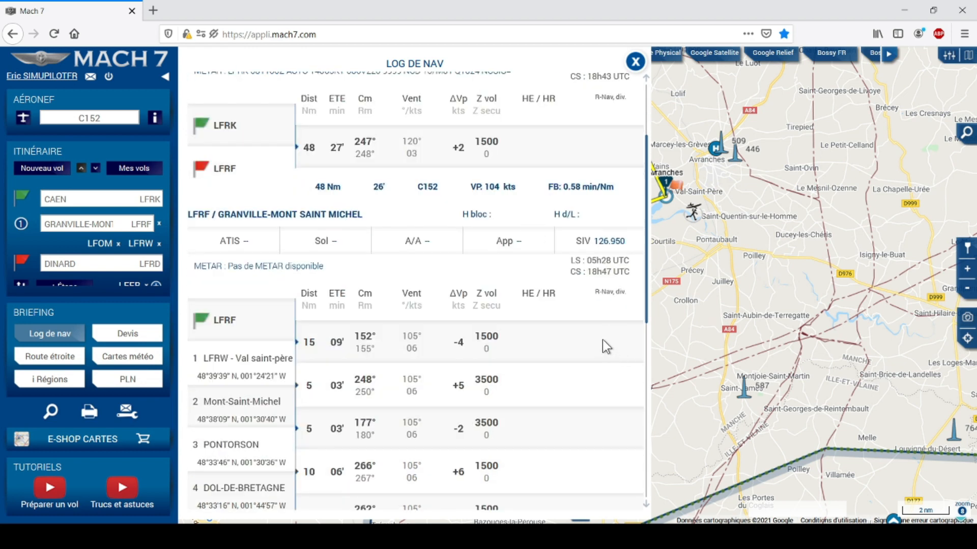
scroll(603, 340, "up", 2)
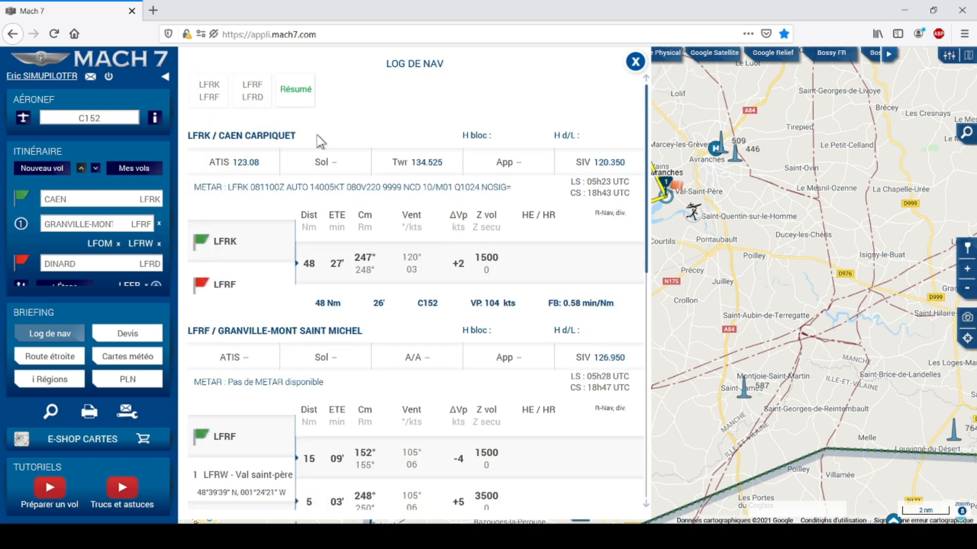
left_click(253, 95)
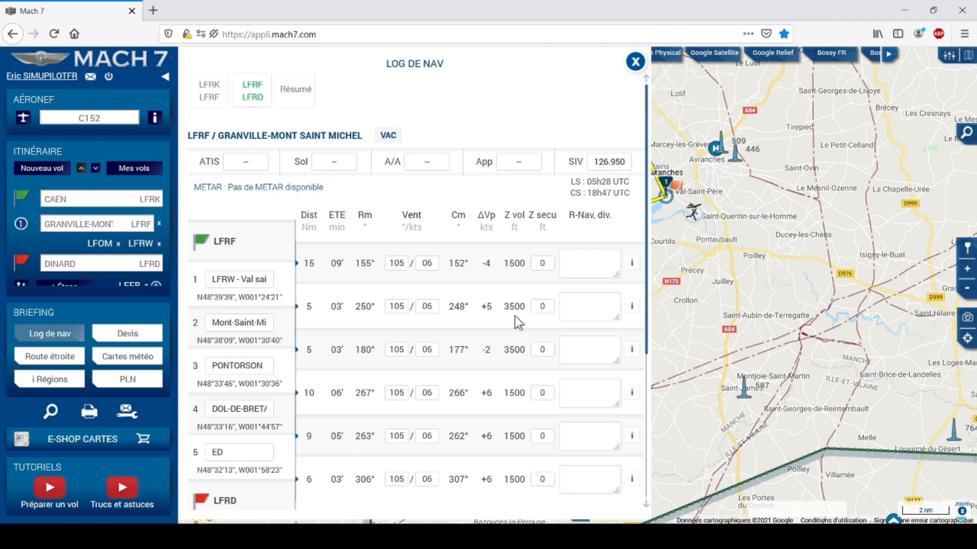
double_click(547, 308)
type("3000")
left_click(565, 317)
double_click(545, 350)
type("3000")
left_click(588, 349)
left_click(635, 62)
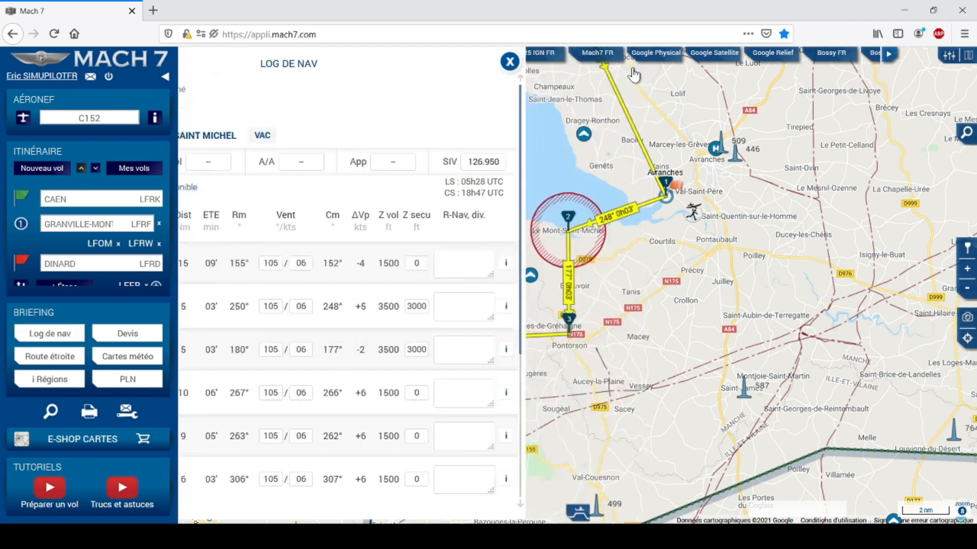
Check the vertical flight profile, then open the Devis estimate showing 32.4 litres for Caen–Granville.
left_click(580, 512)
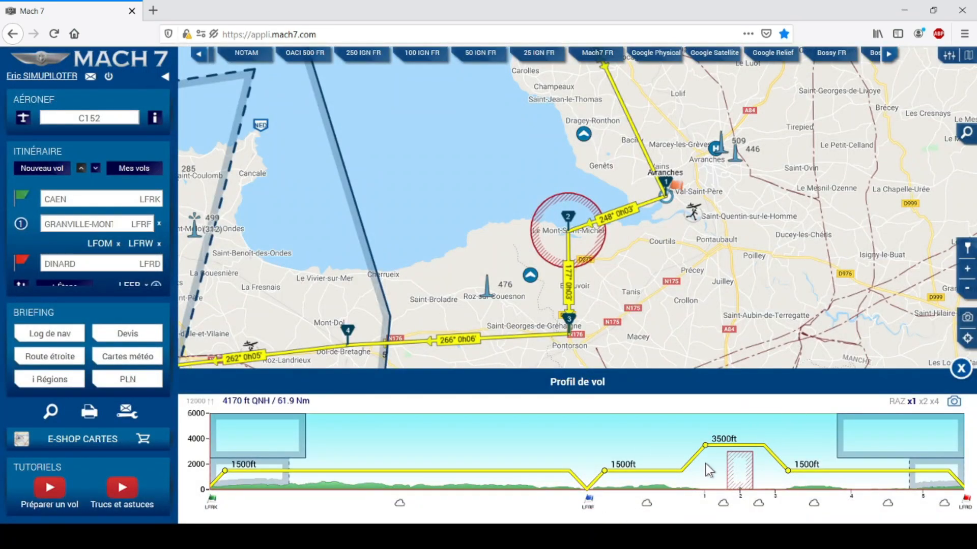
left_click(960, 370)
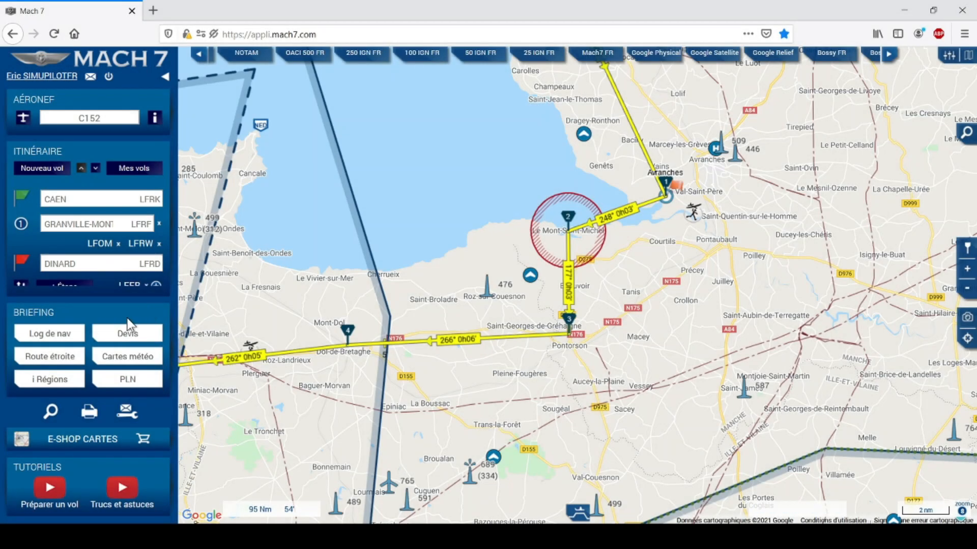
left_click(135, 336)
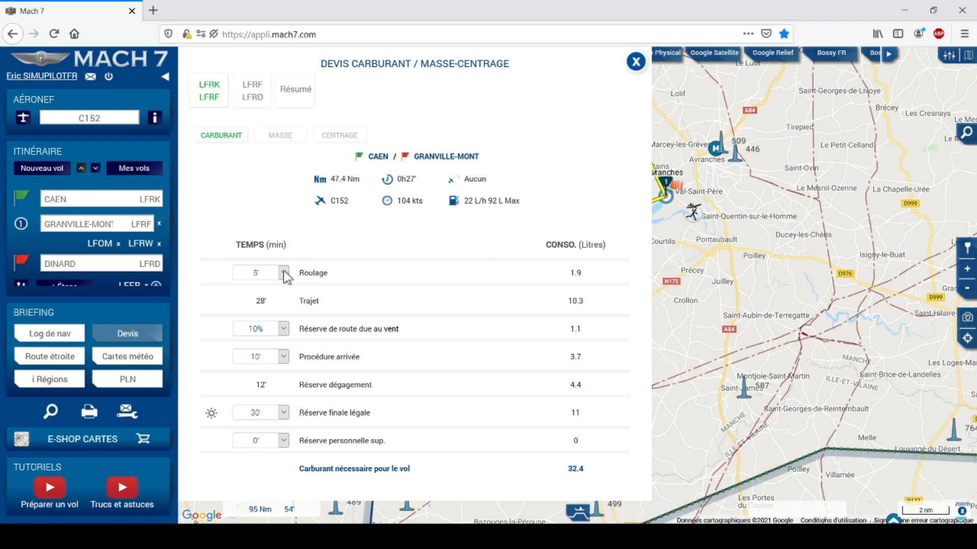
Set Caen–Granville taxi to 10' and final legal reserve to 45', bringing fuel to 39.7 litres.
left_click(255, 316)
left_click(283, 412)
left_click(260, 459)
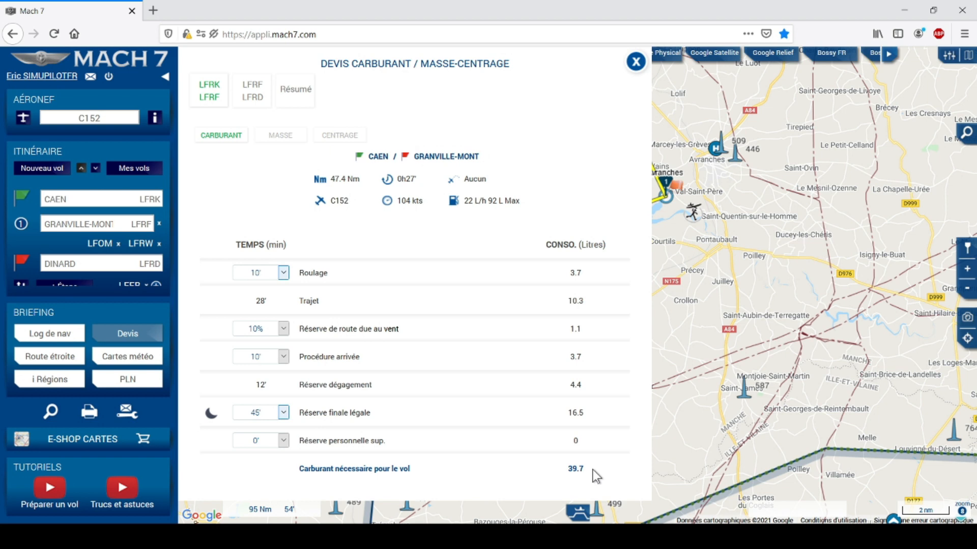
left_click(259, 98)
left_click(294, 94)
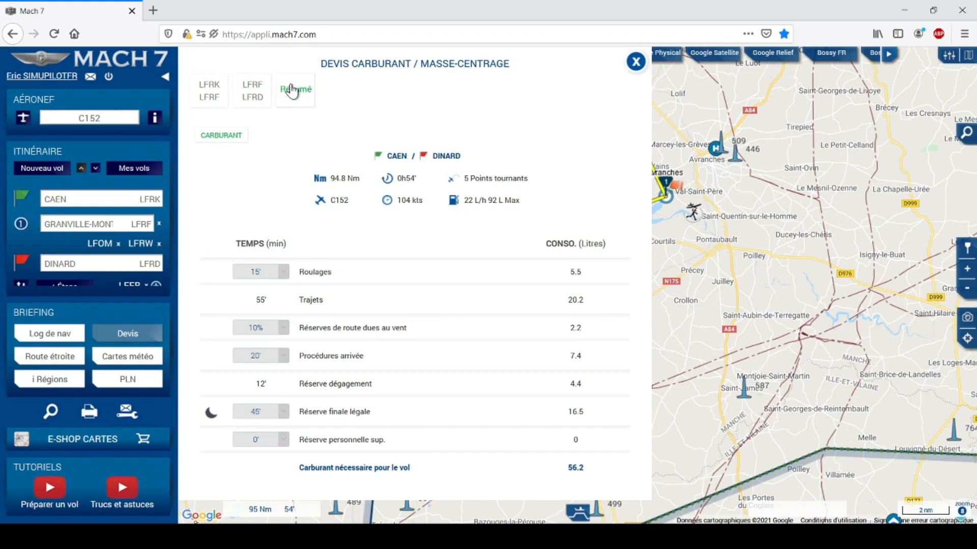
left_click(213, 87)
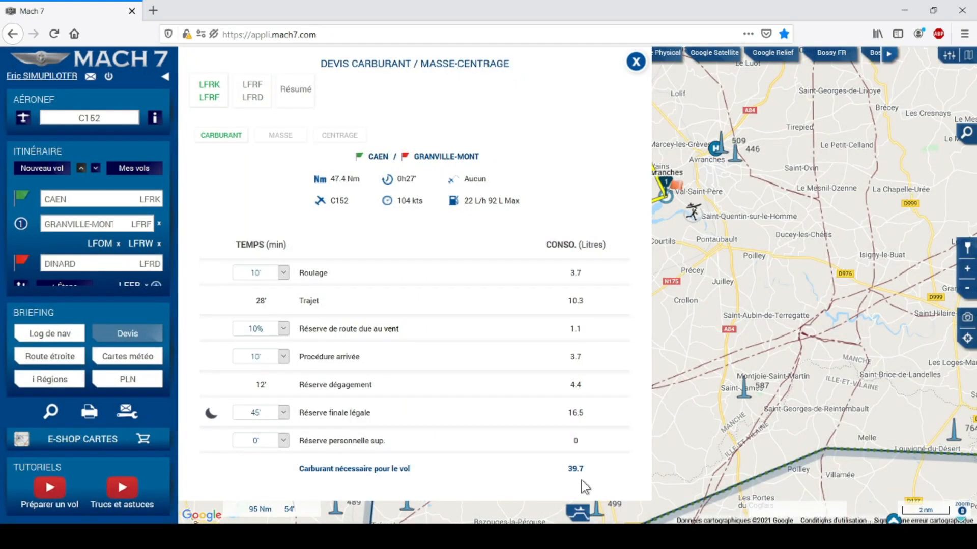
Set Granville–Dinard's final reserve to 45', then cut Caen–Granville's to 10' (26.9 litres).
left_click(258, 91)
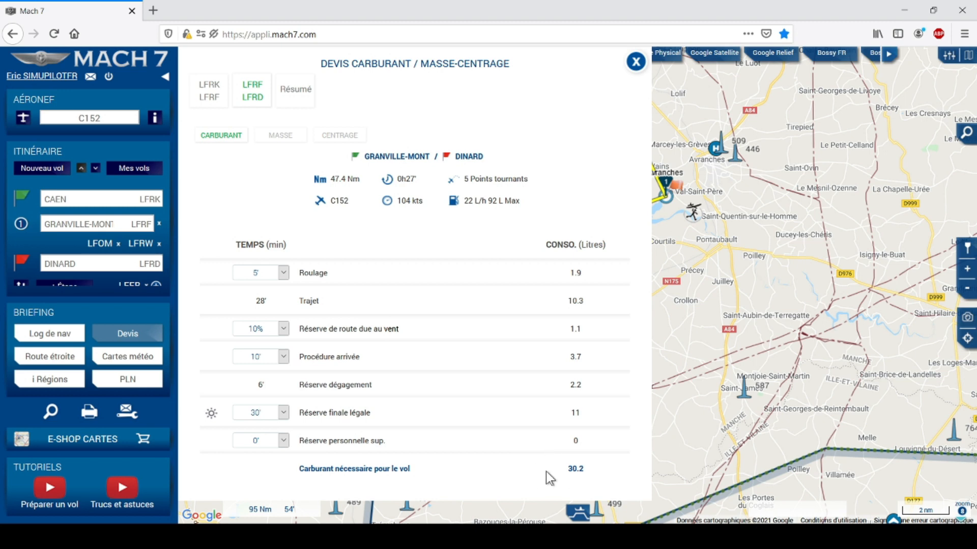
left_click(283, 412)
left_click(263, 452)
left_click(291, 96)
left_click(221, 96)
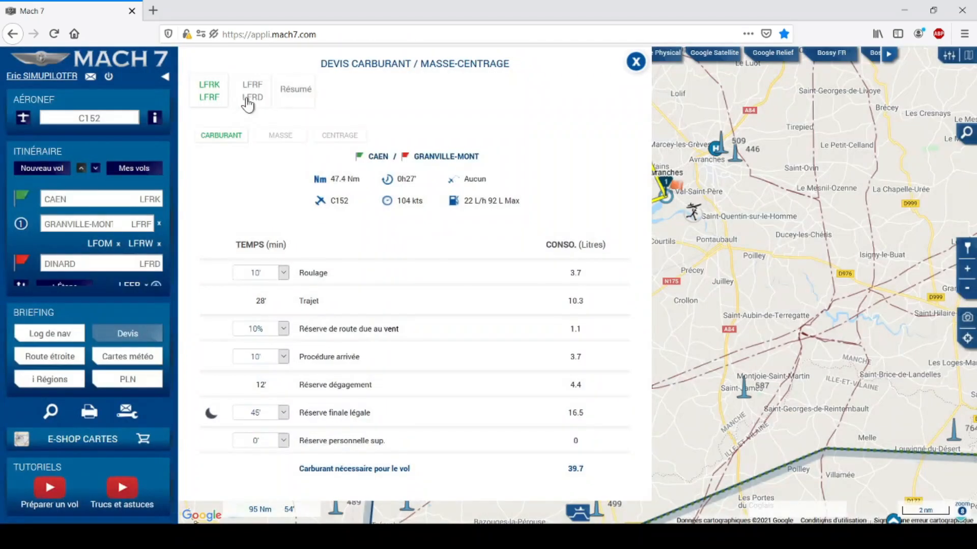
left_click(283, 413)
left_click(258, 423)
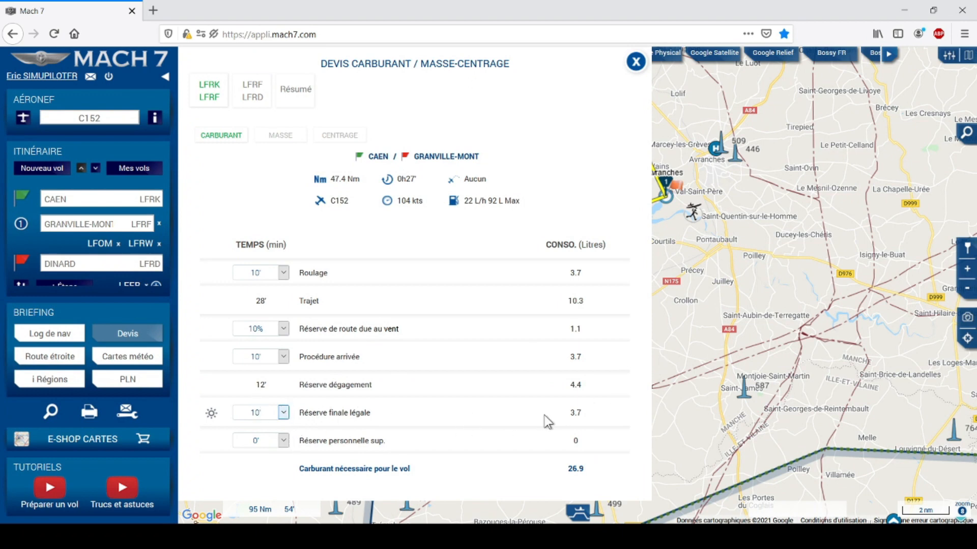
Give Granville–Dinard a 10' final reserve and a 30' personal reserve, then review the route summary.
left_click(244, 105)
left_click(283, 414)
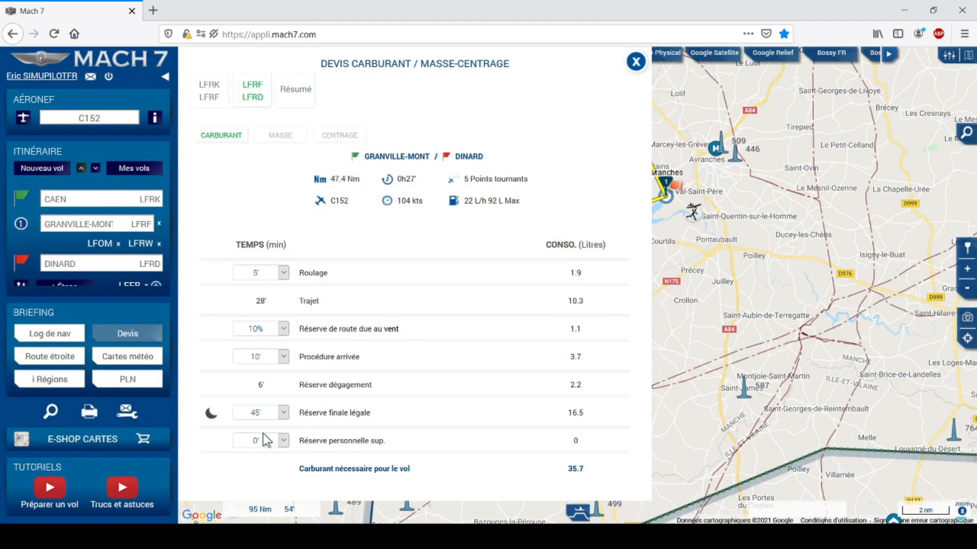
left_click(261, 432)
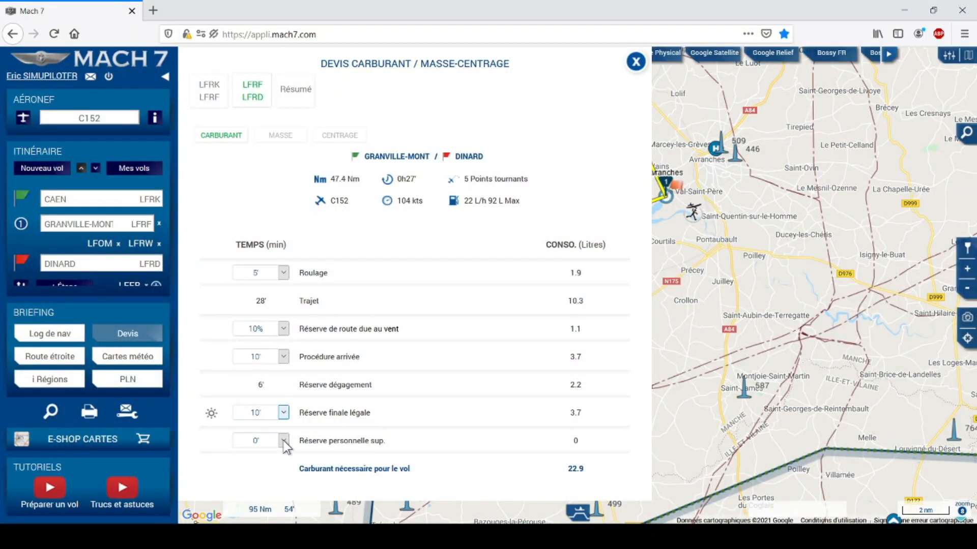
left_click(283, 440)
left_click(248, 402)
left_click(204, 101)
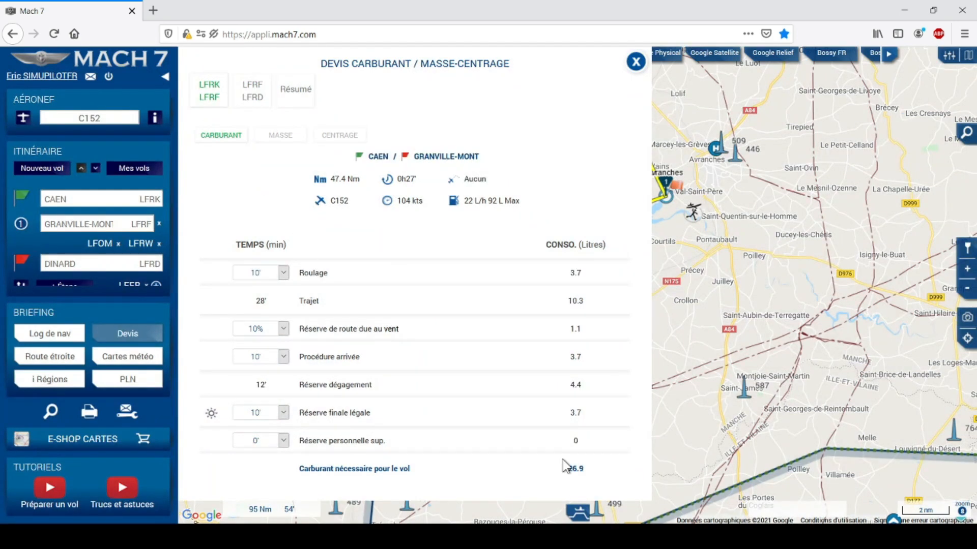
left_click(293, 93)
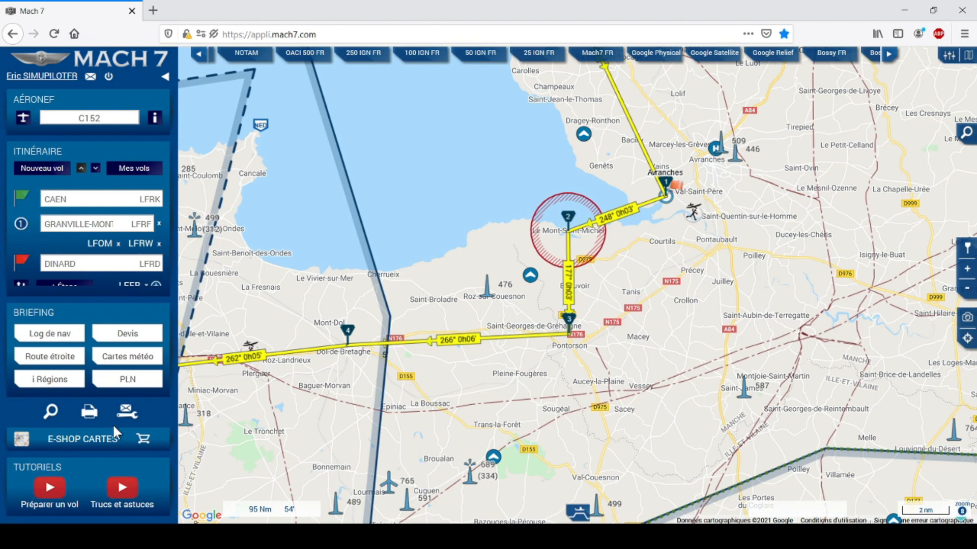
Open the Dossier d'impression, previewing both legs' nav log with 17 items selected.
left_click(89, 413)
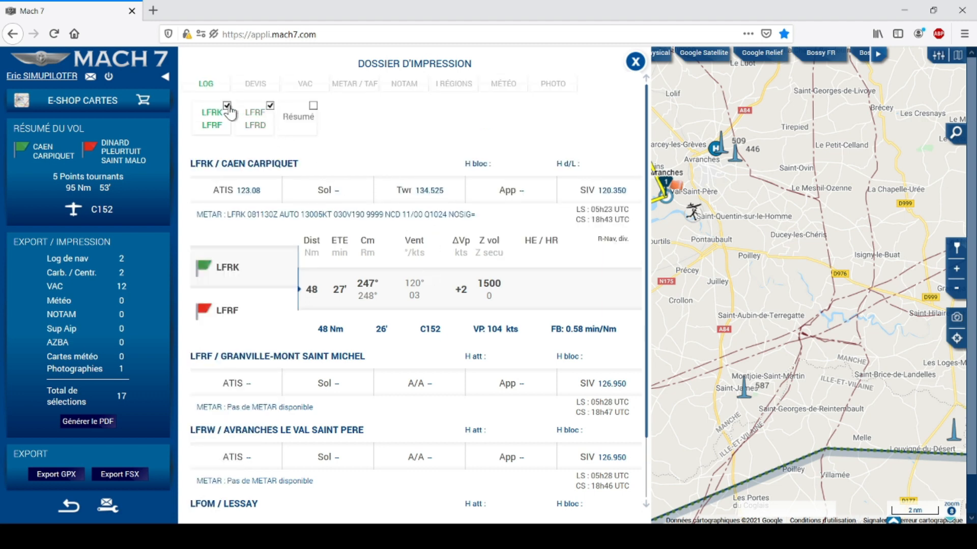
Keep only the Résumé pages in LOG and DEVIS, dropping the individual leg pages, for 15 selections.
left_click(311, 108)
left_click(270, 107)
left_click(314, 107)
left_click(254, 83)
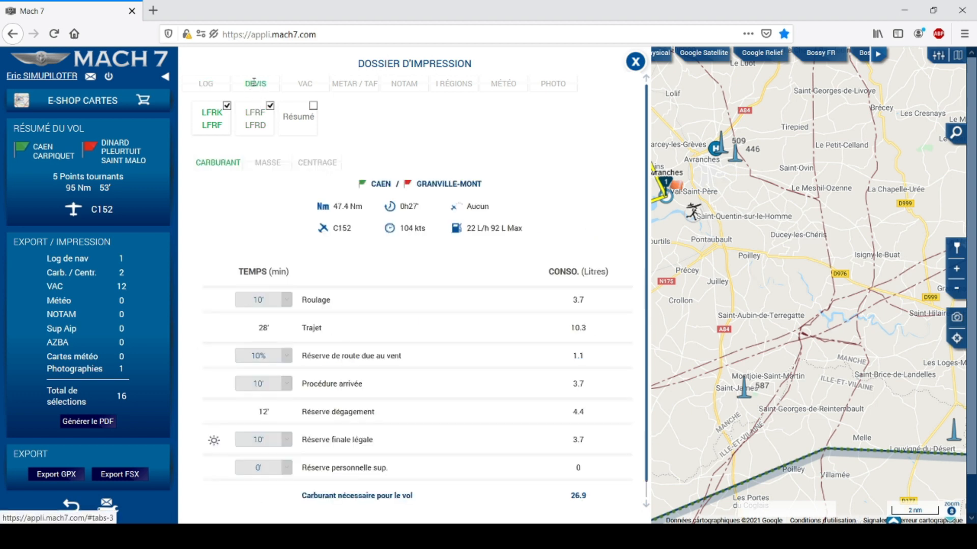
left_click(314, 106)
left_click(270, 107)
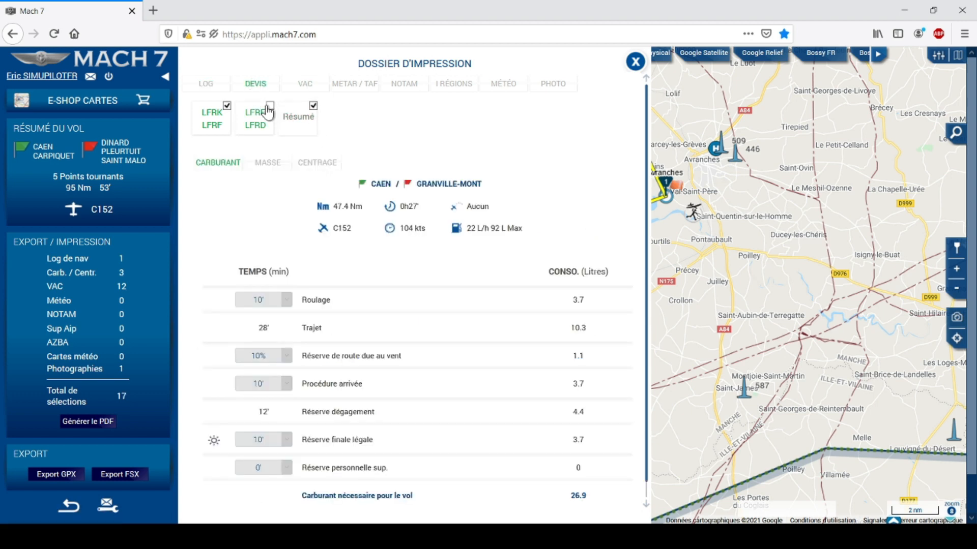
left_click(227, 107)
left_click(310, 83)
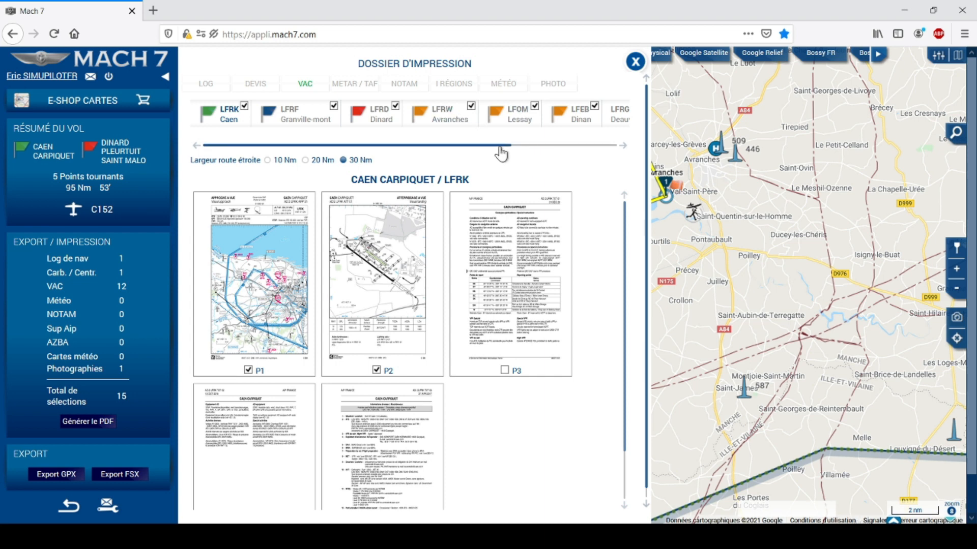
Add METAR and TAF for Caen (LFRK) and Dinard (LFRD), making 19 selections in total.
left_click_drag(500, 150, 596, 157)
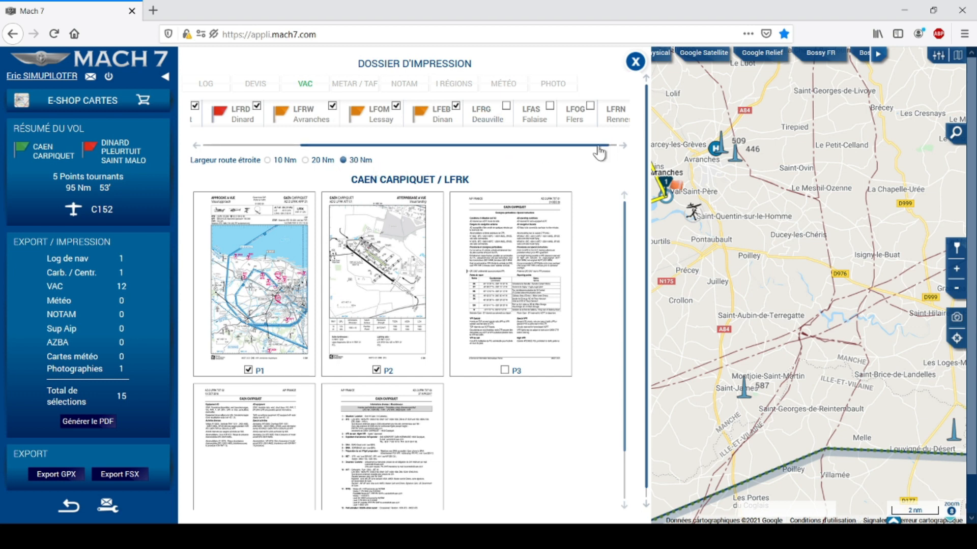
left_click_drag(586, 152, 599, 153)
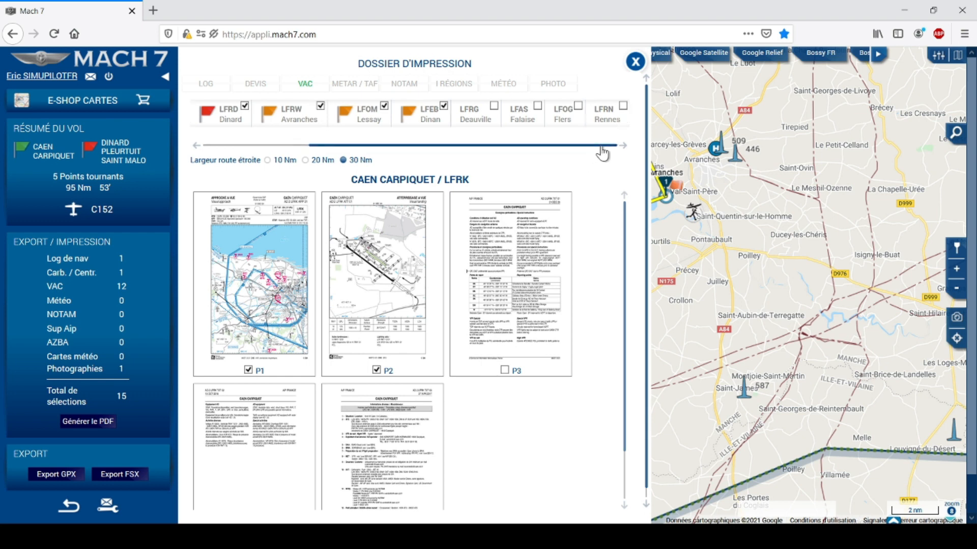
left_click_drag(602, 153, 359, 147)
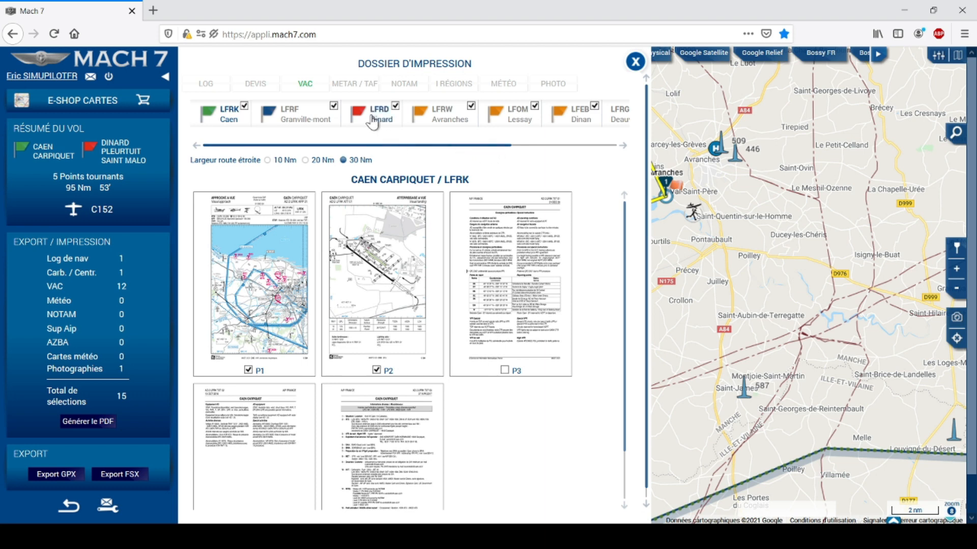
left_click(358, 83)
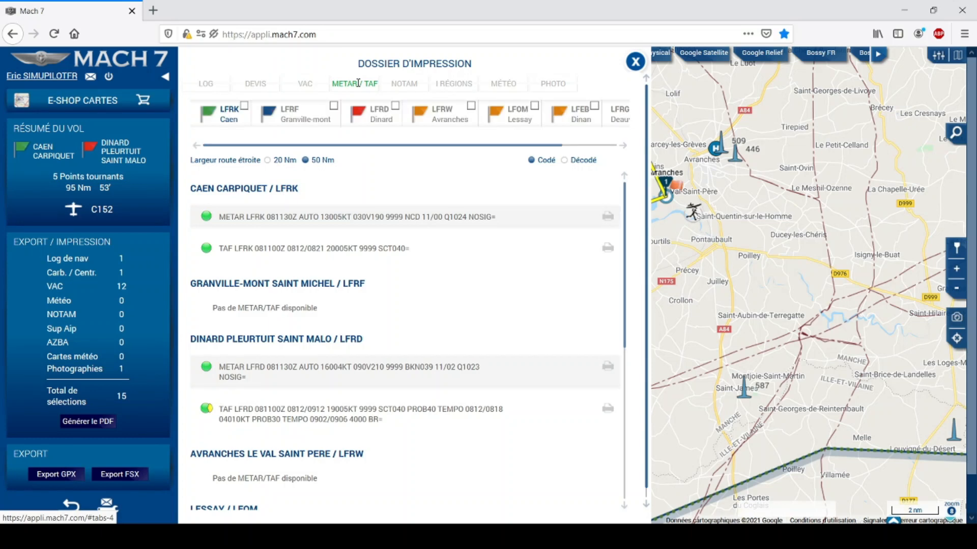
left_click(244, 107)
left_click(395, 106)
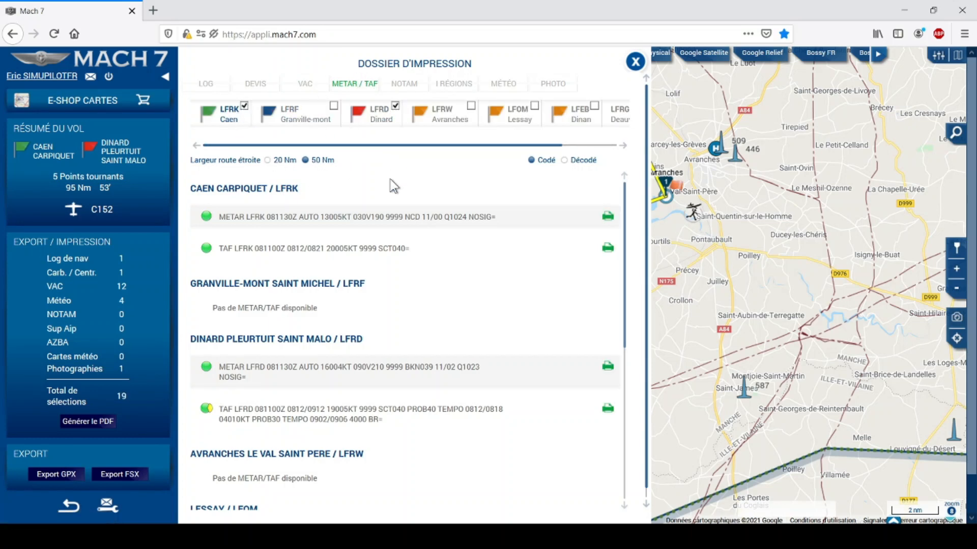
left_click(412, 88)
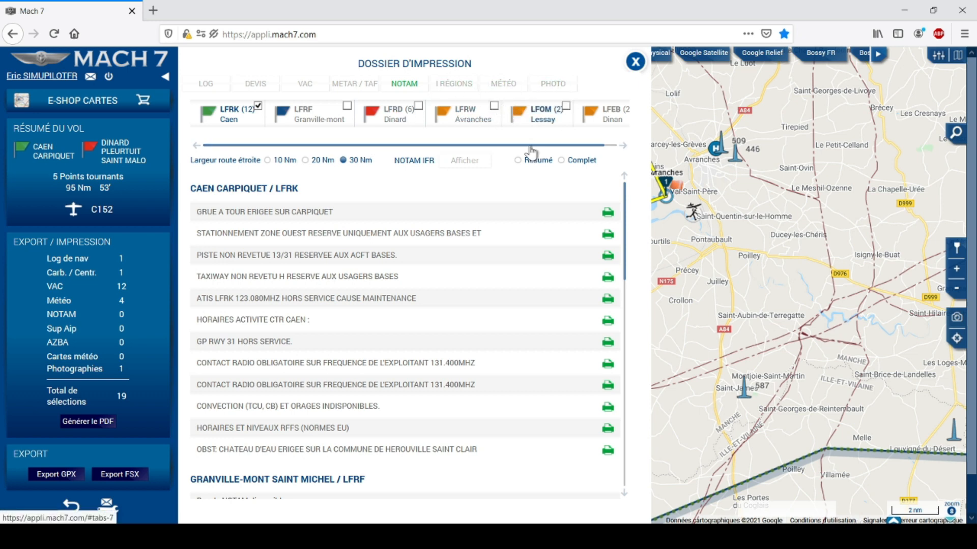
Add the WINTEM France 15:00 UTC wind chart (20 selections) and close the print dossier.
left_click(496, 83)
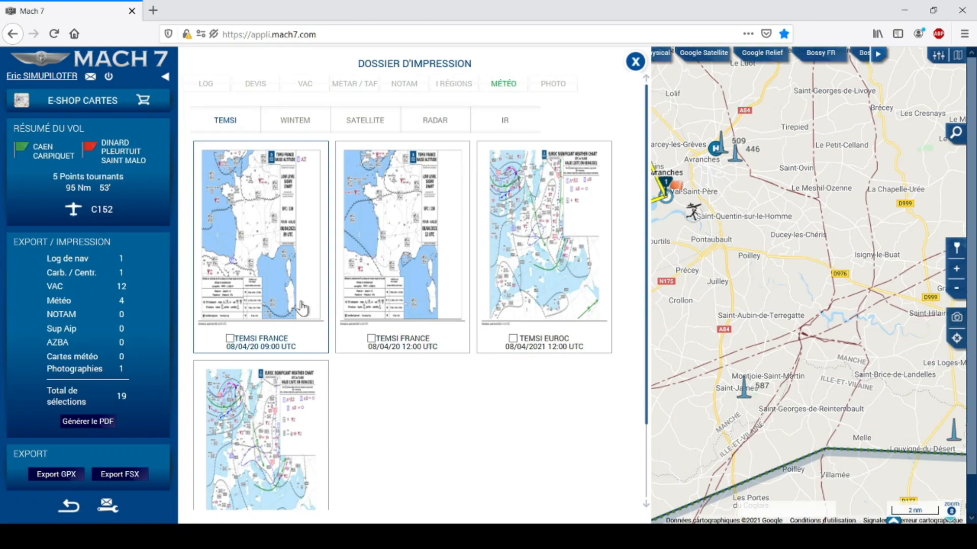
left_click(290, 124)
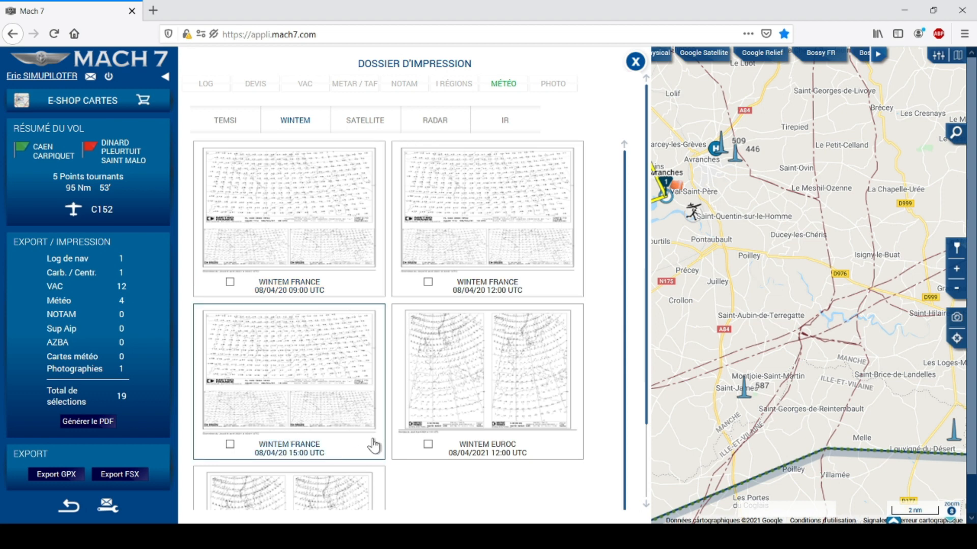
left_click(230, 445)
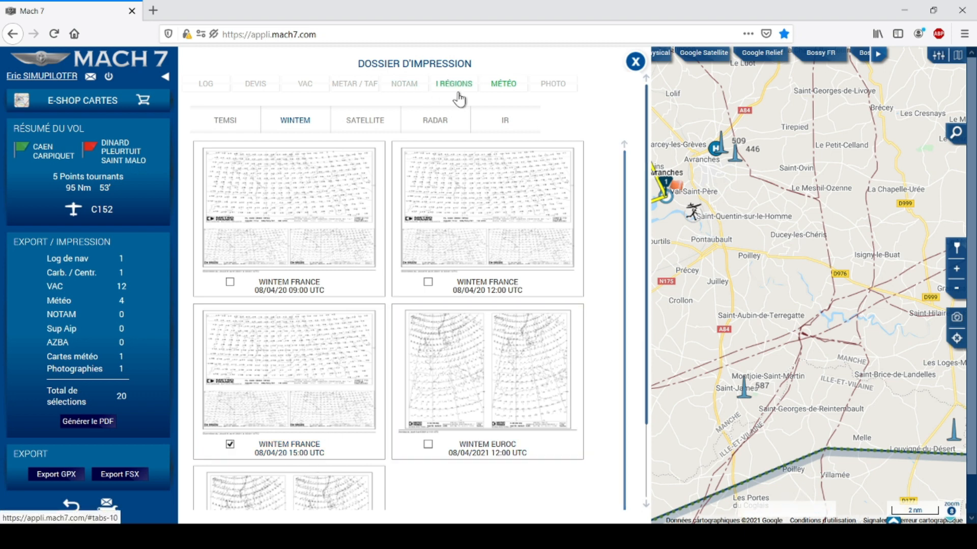
left_click(563, 84)
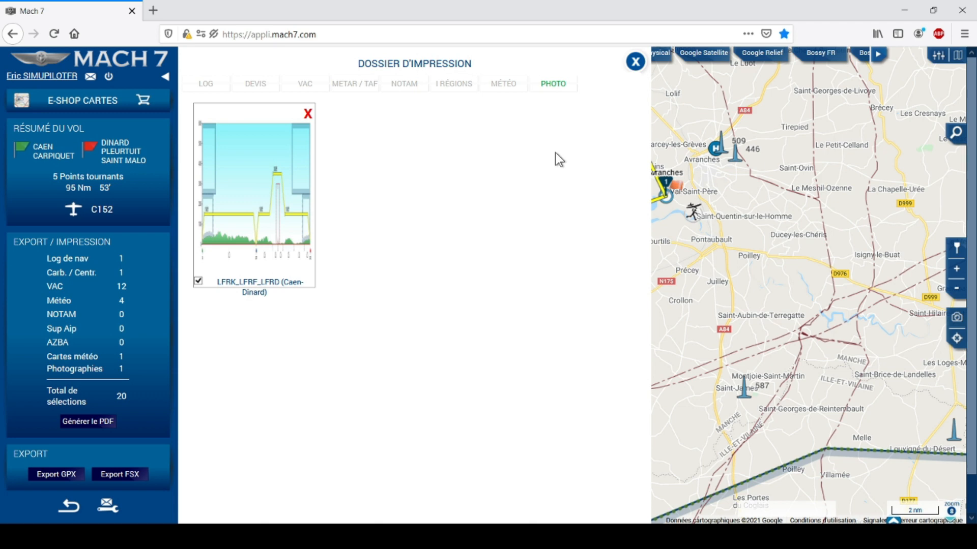
left_click(635, 63)
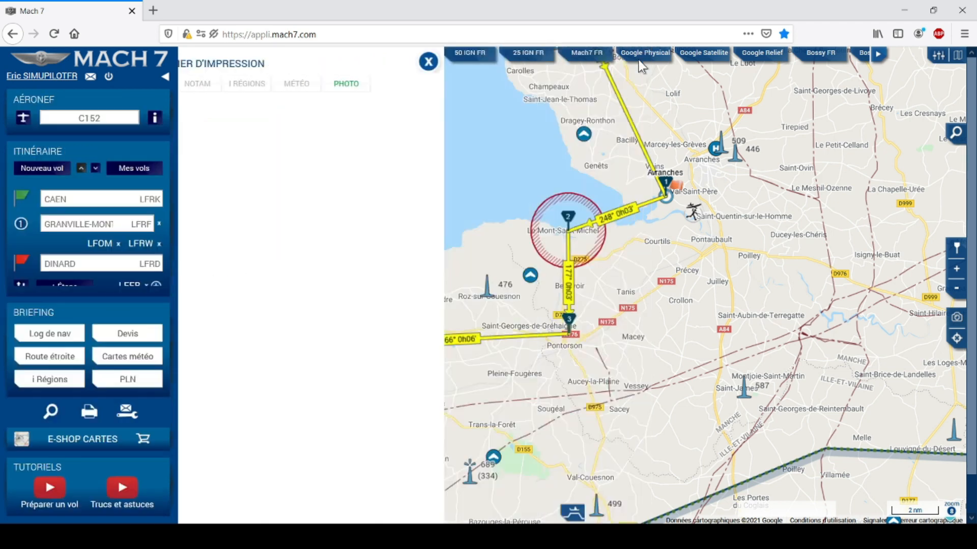
Center the map on Caen using the OACI 500 FR chart, zoomed out one level.
left_click_drag(830, 144, 634, 396)
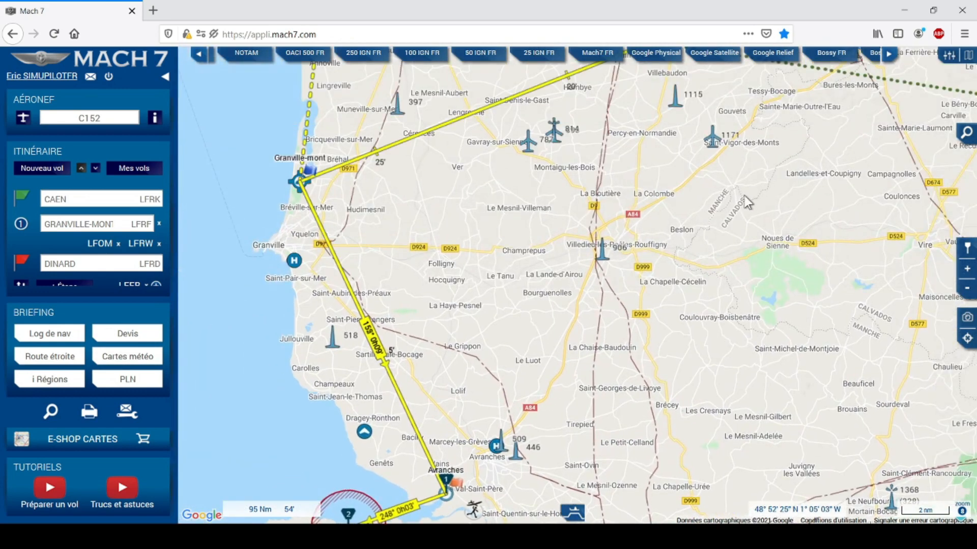
left_click_drag(728, 248, 639, 408)
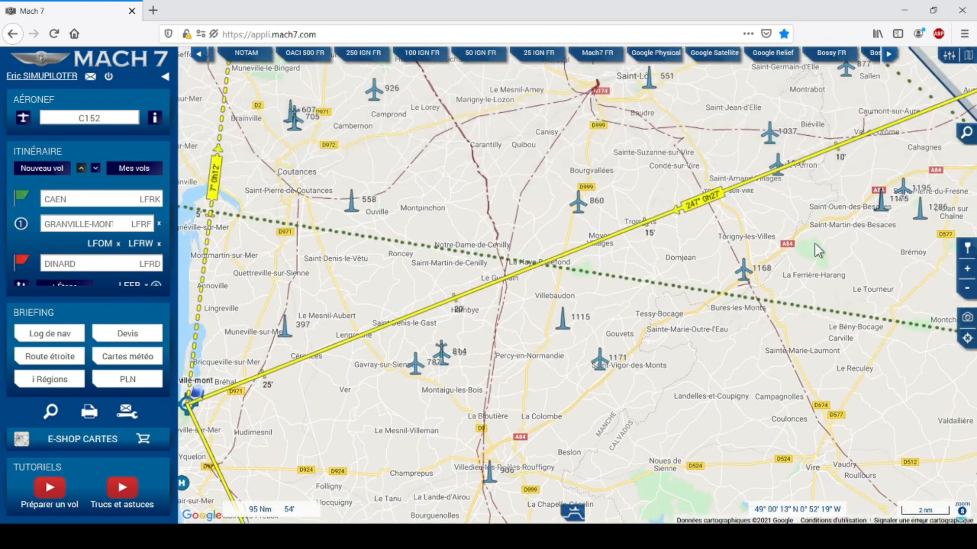
left_click_drag(814, 244, 613, 359)
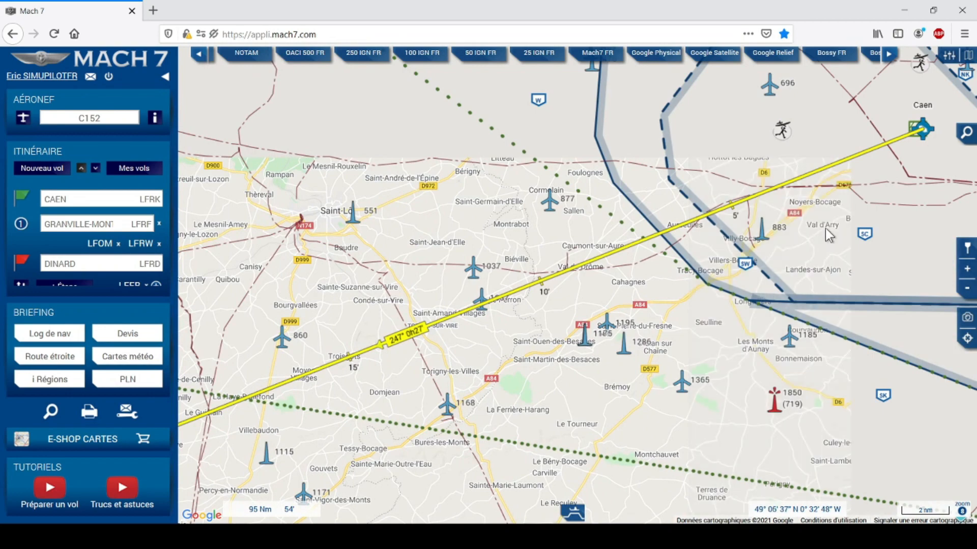
left_click_drag(793, 250, 553, 345)
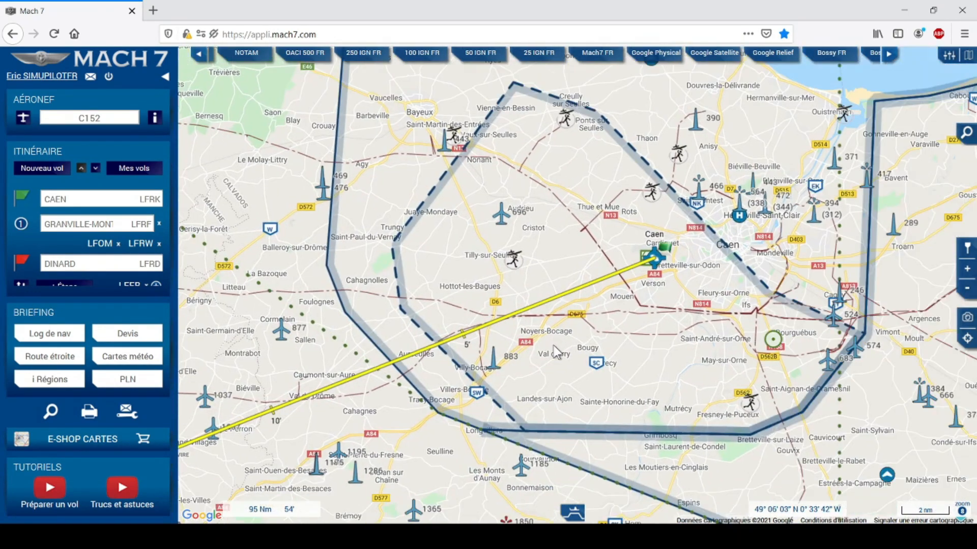
left_click(323, 59)
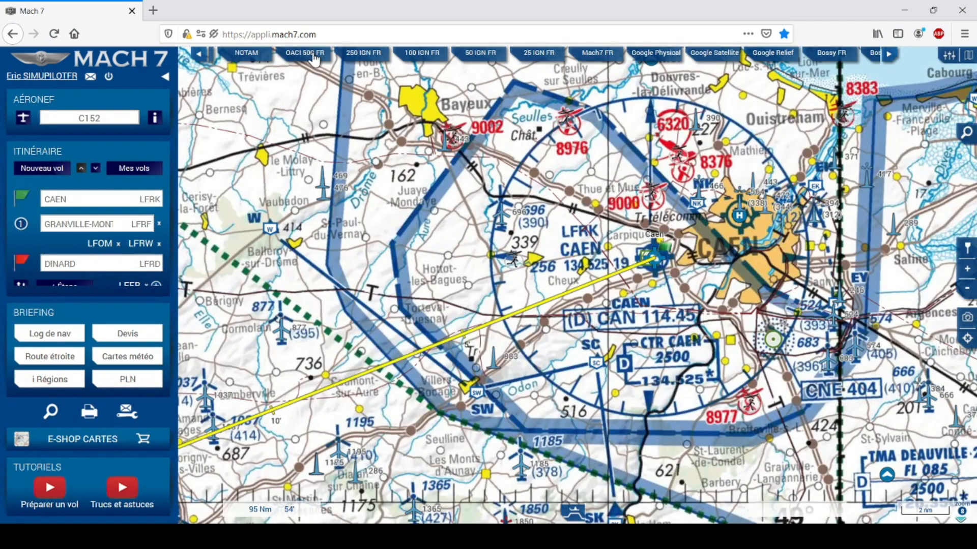
left_click(966, 288)
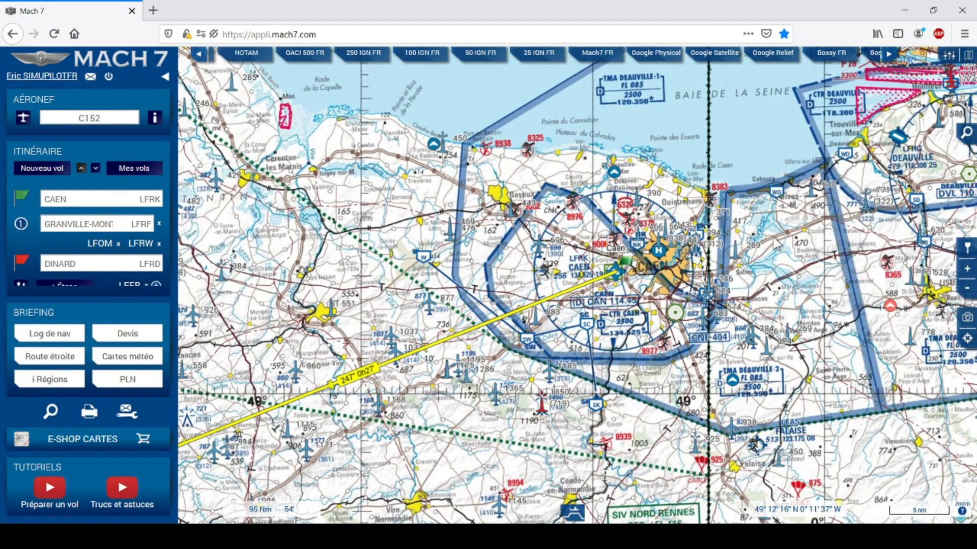
left_click_drag(735, 249, 801, 222)
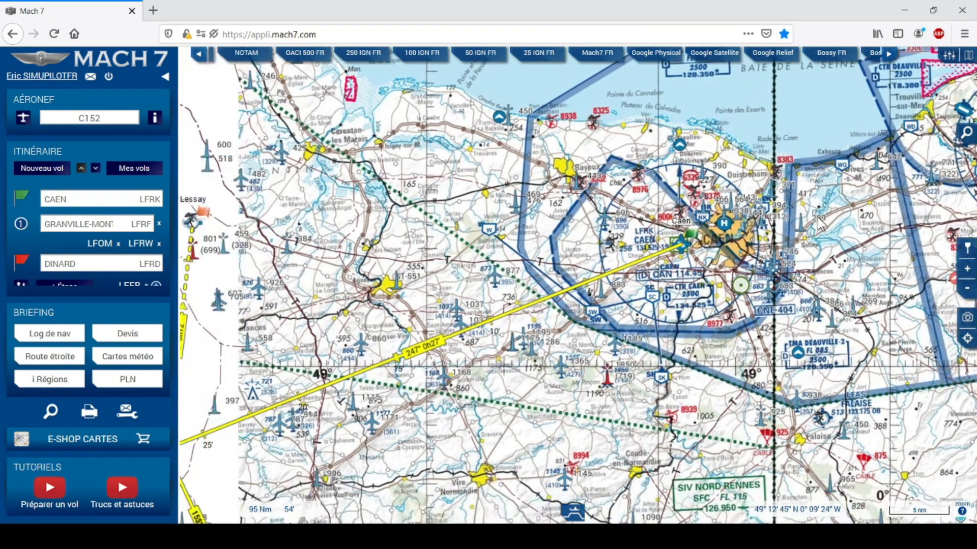
Capture the Caen chart view into the dossier as a photo named LFRK.
left_click(968, 319)
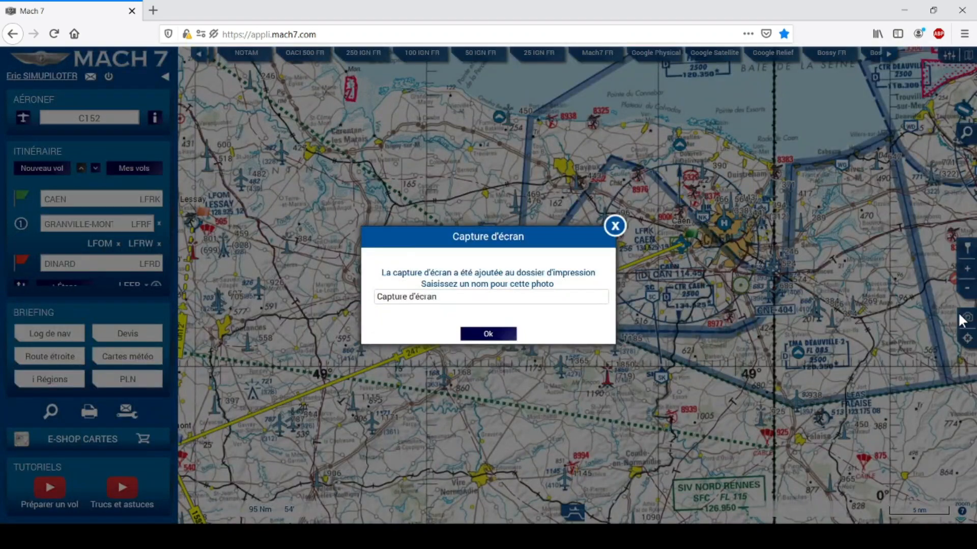
left_click_drag(453, 296, 343, 292)
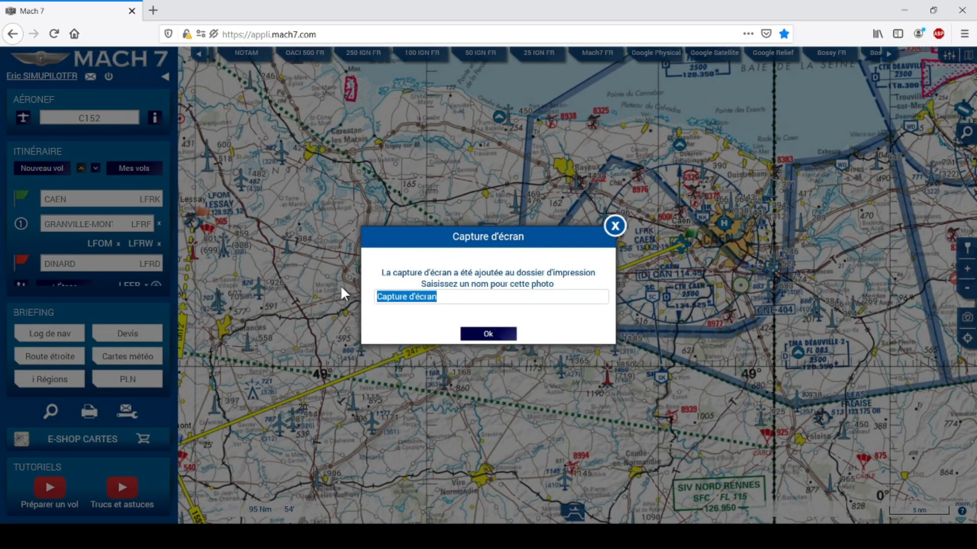
type("LFRK")
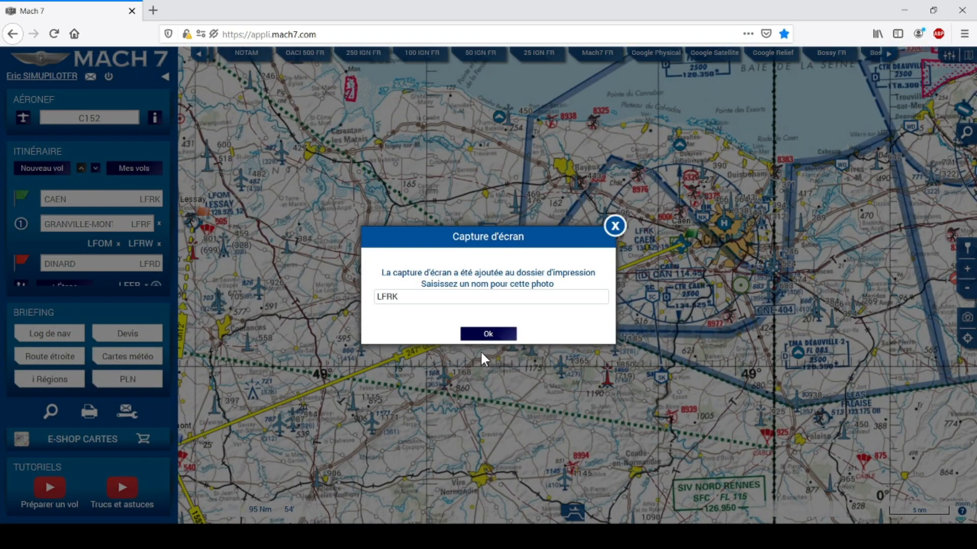
left_click(510, 335)
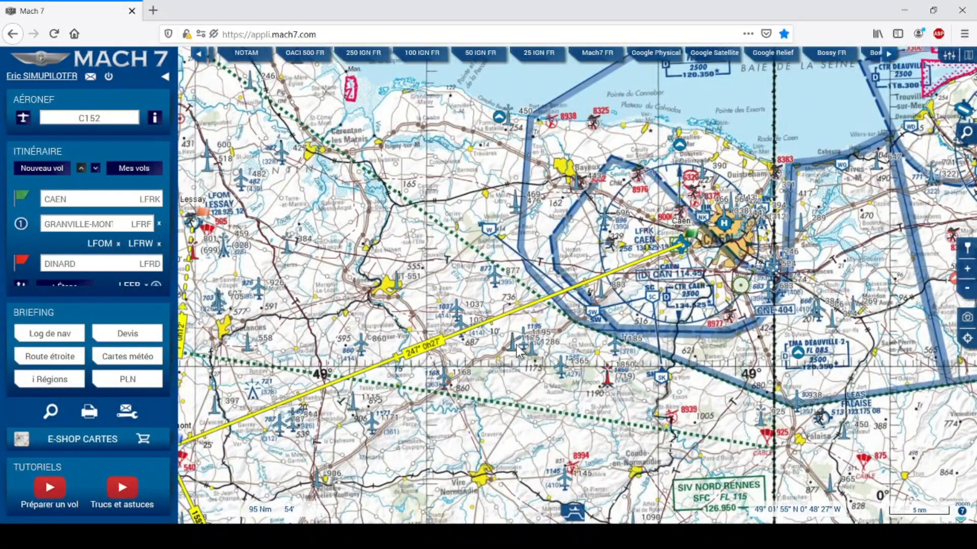
left_click_drag(355, 437, 672, 260)
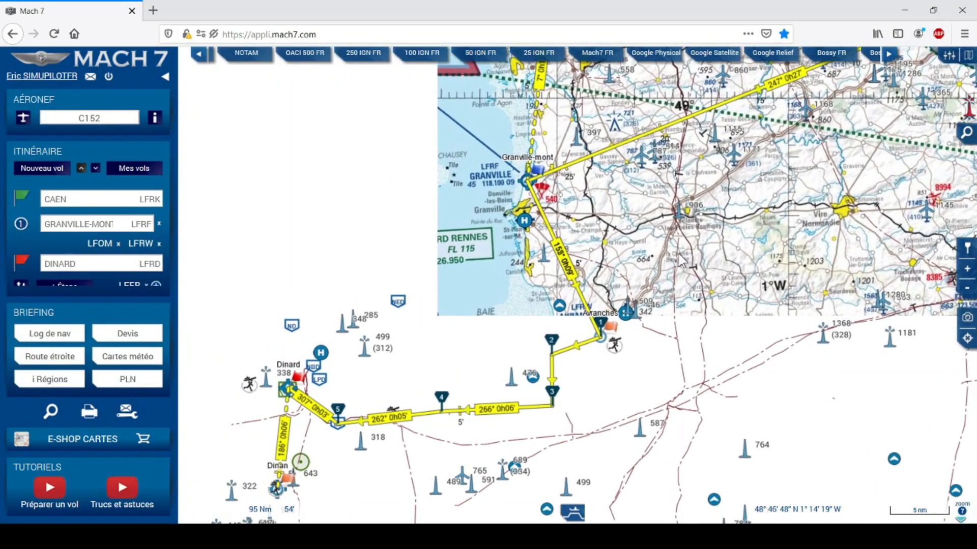
Zoom in on the Mont Saint-Michel bay and save it as a dossier photo named 'Mont Saint Michel'.
left_click(967, 268)
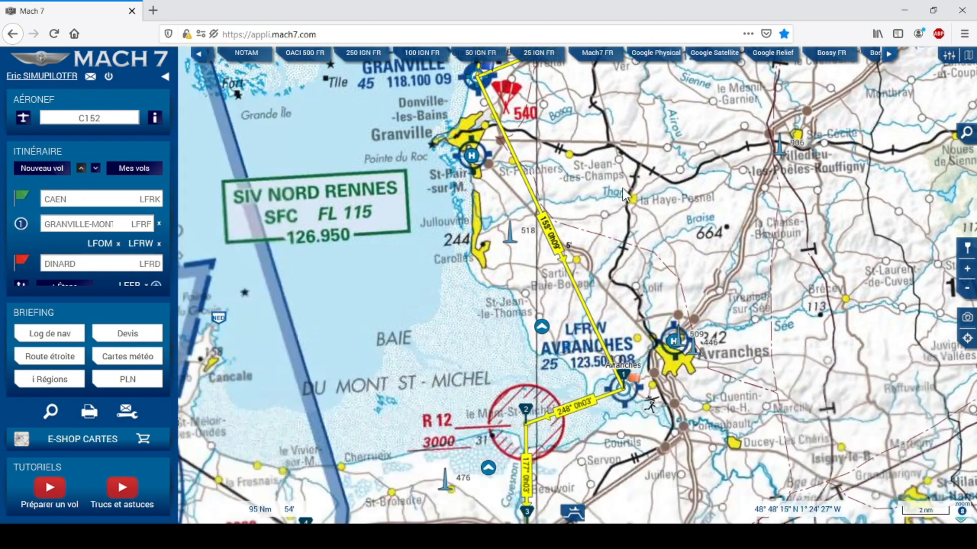
left_click_drag(645, 201, 647, 210)
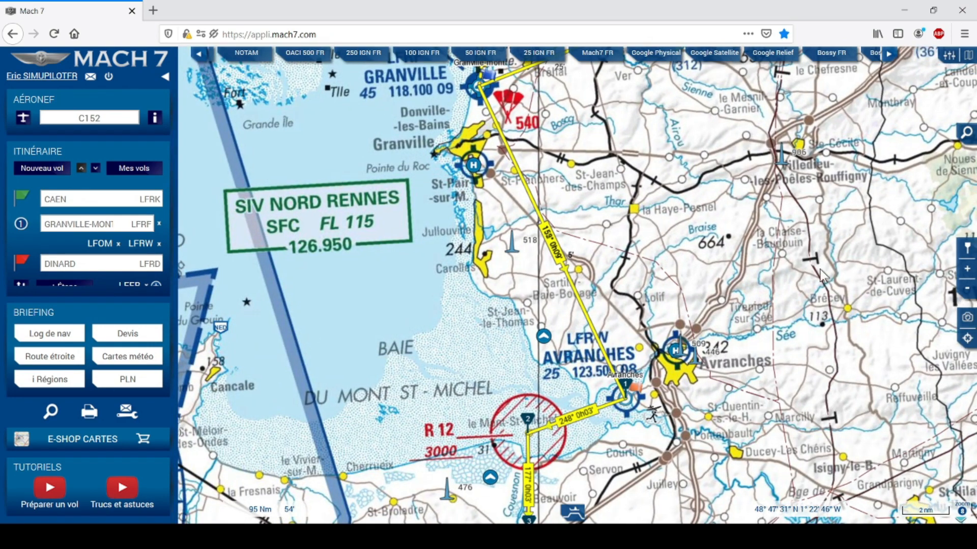
left_click(968, 320)
left_click_drag(463, 297, 382, 296)
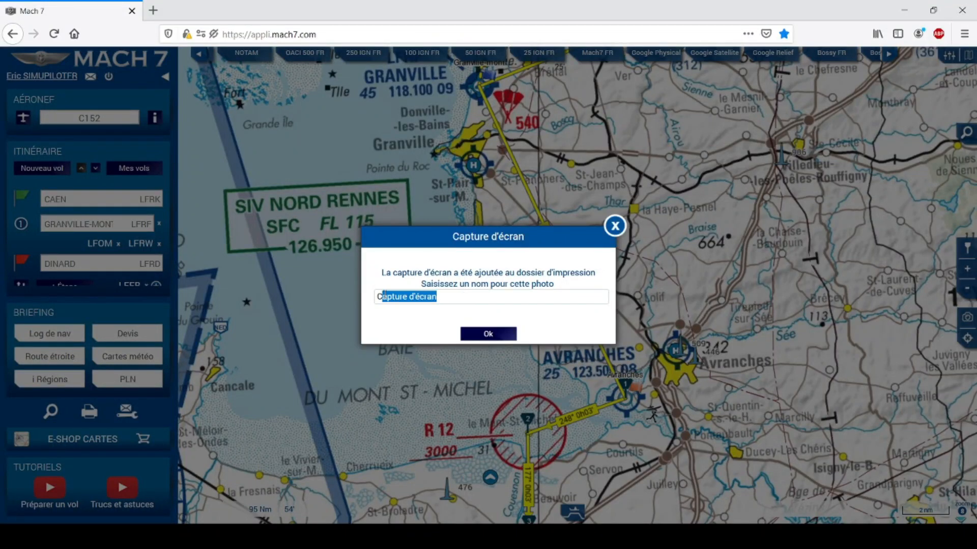
type("Mont")
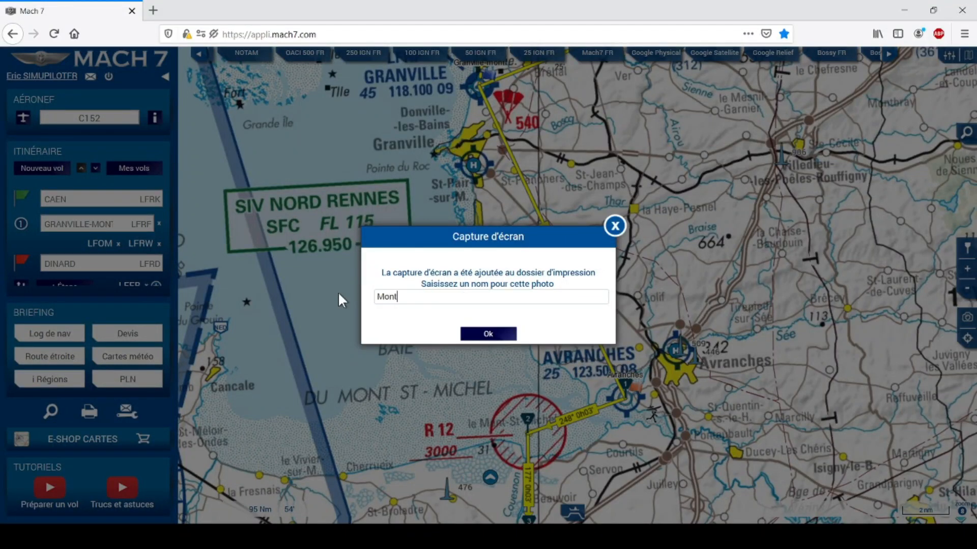
type(" Saint Michel")
left_click(494, 333)
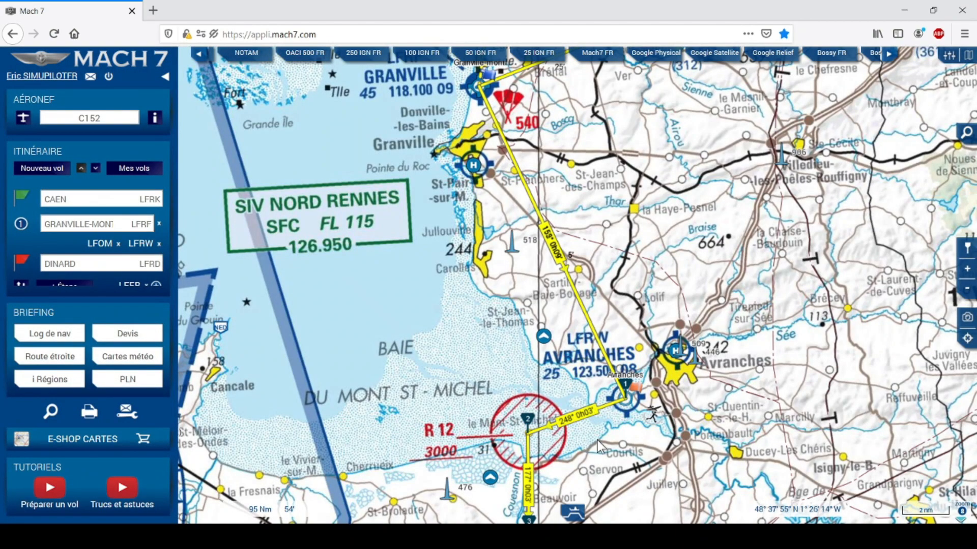
left_click_drag(613, 431, 754, 246)
left_click_drag(558, 386, 845, 372)
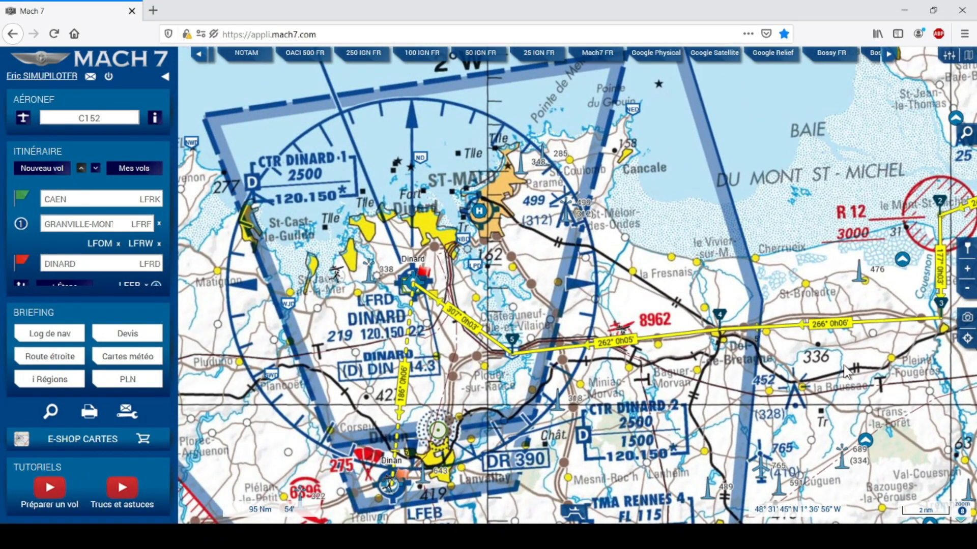
Capture a Dinard-area chart snapshot named LFRD and bring up the print dossier.
left_click(967, 317)
key("ctrl+a")
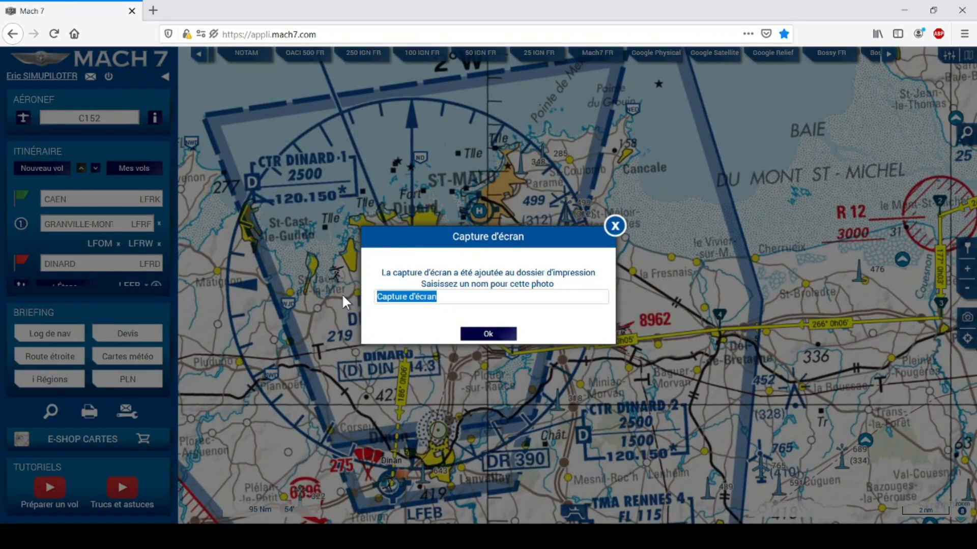
type("LFRD")
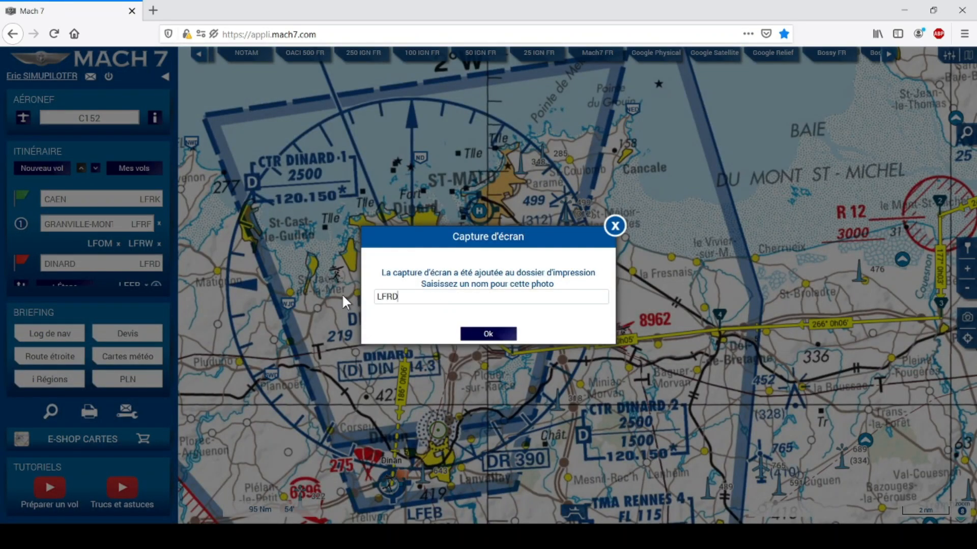
left_click(501, 337)
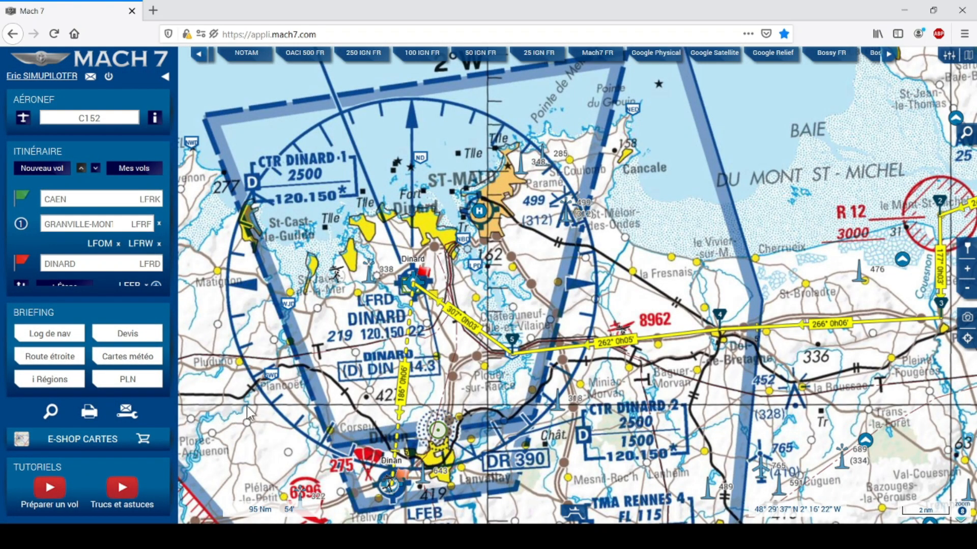
left_click(87, 412)
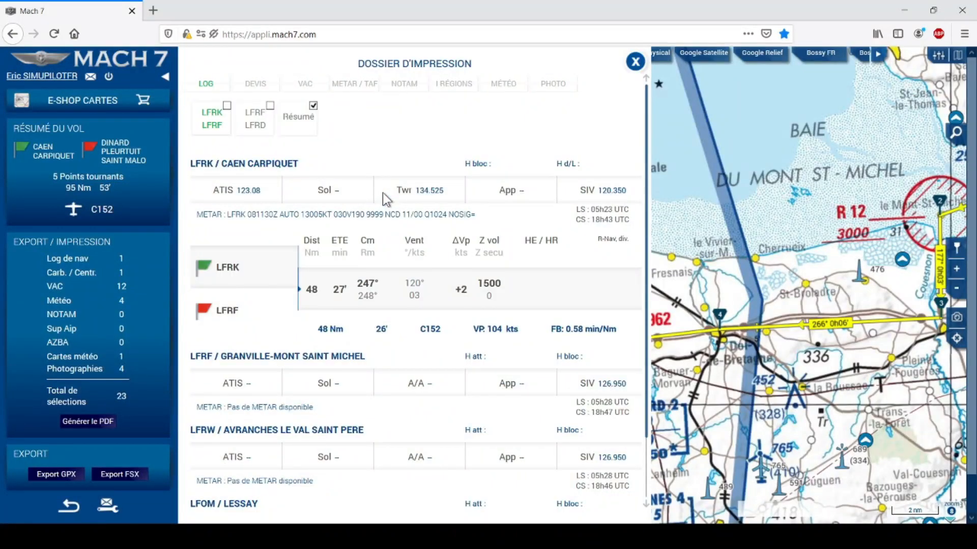
Check the PHOTO tab, then close and reopen the dossier so it shows four photos.
left_click(553, 82)
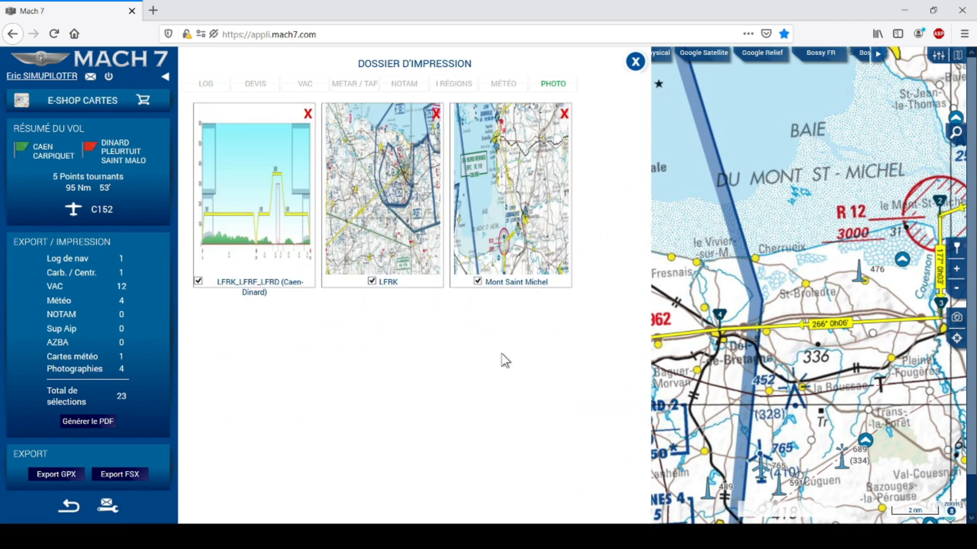
left_click(636, 63)
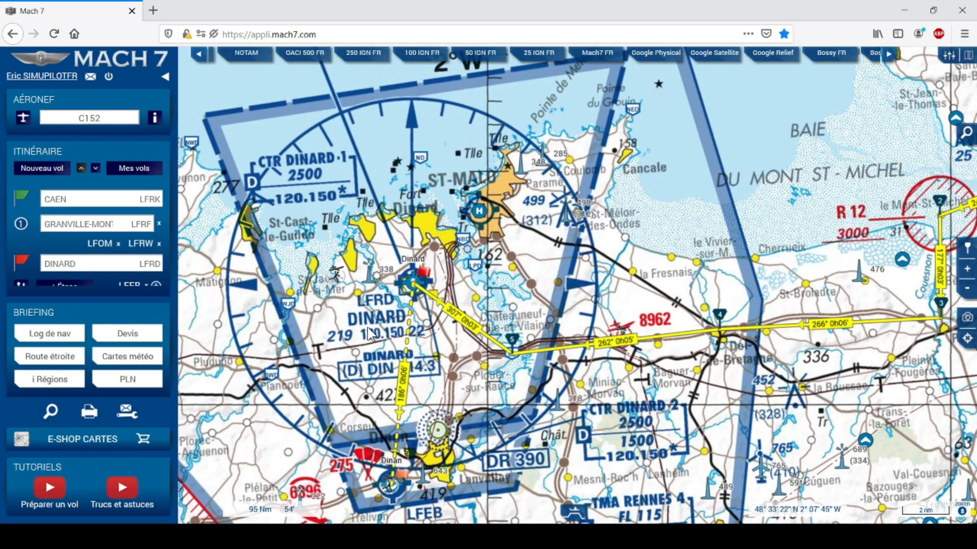
left_click(89, 411)
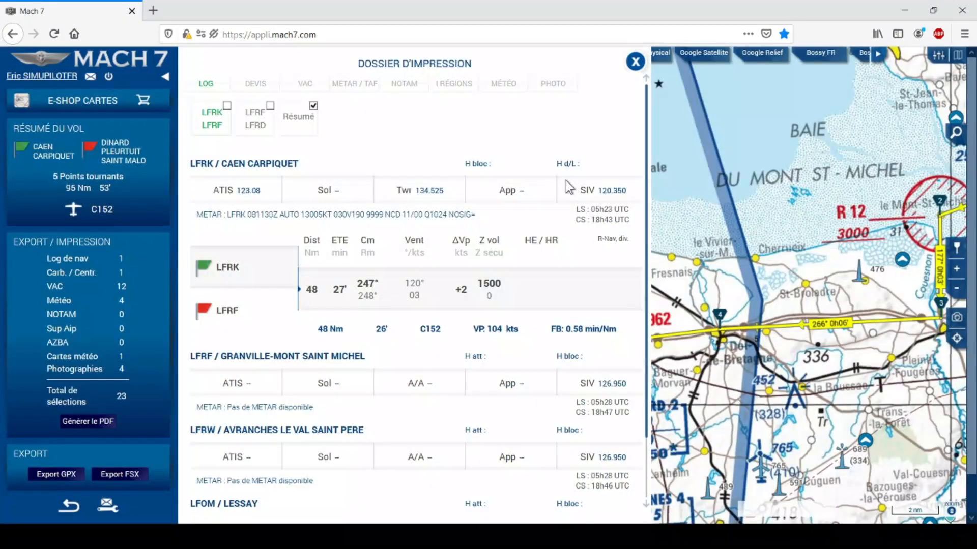
left_click(553, 81)
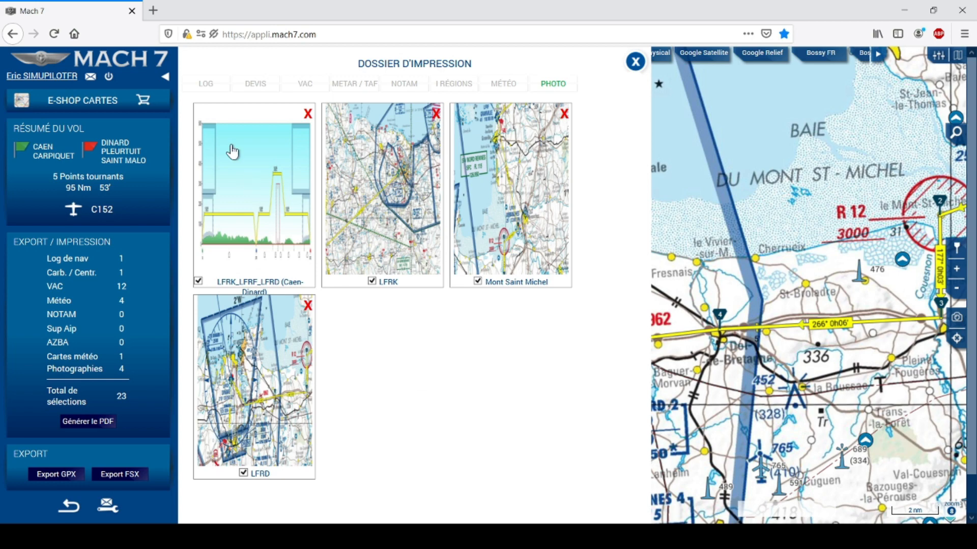
Review the LOG, DEVIS and VAC sections and generate the dossier PDF.
left_click(206, 83)
left_click(256, 84)
left_click(305, 83)
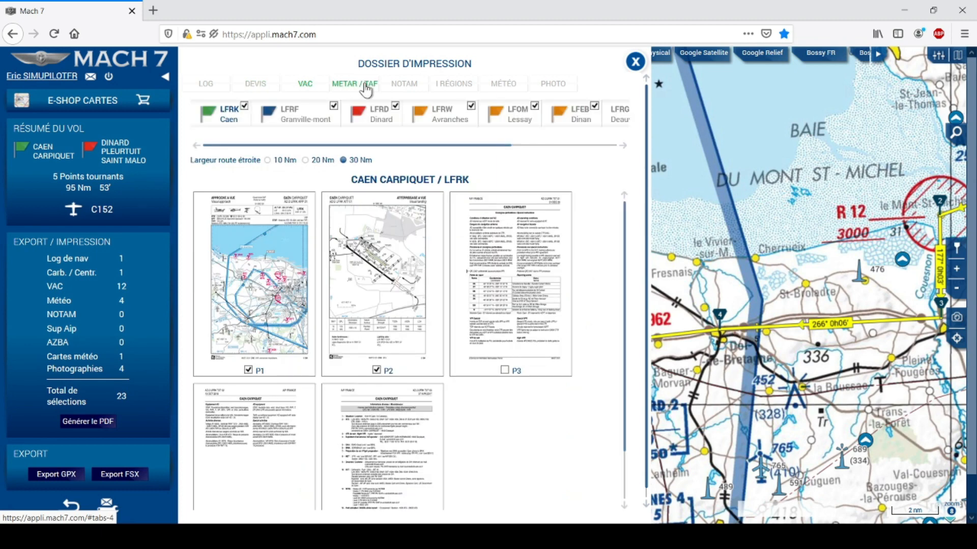
left_click(226, 80)
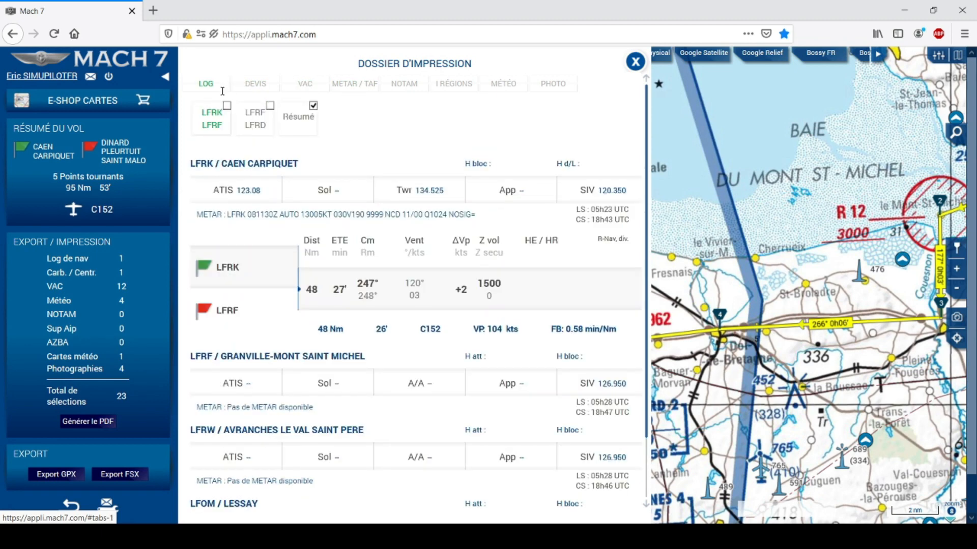
left_click(86, 422)
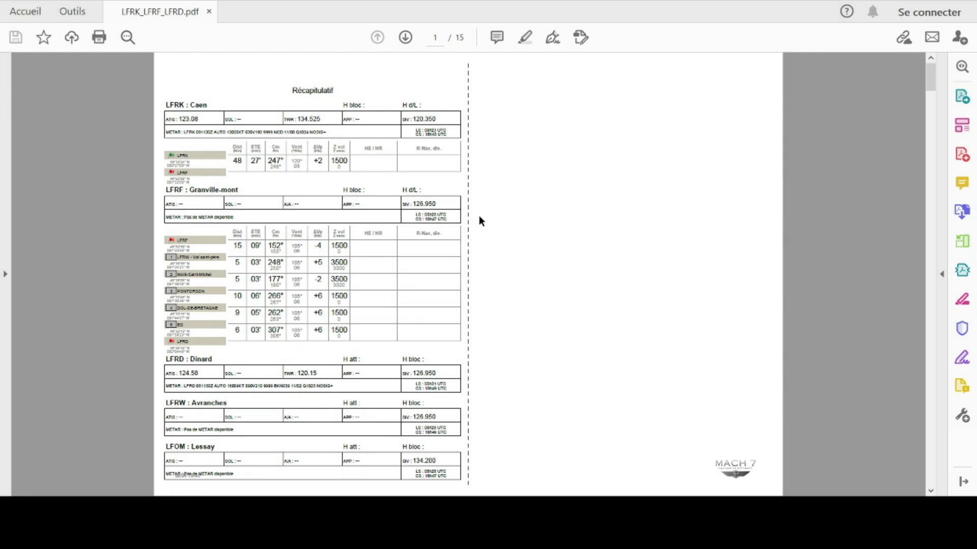
Zoom into the PDF and scroll from the page 1 summary to the Dinan aerodrome table on page 2.
scroll(496, 211, "up", 2, "ctrl")
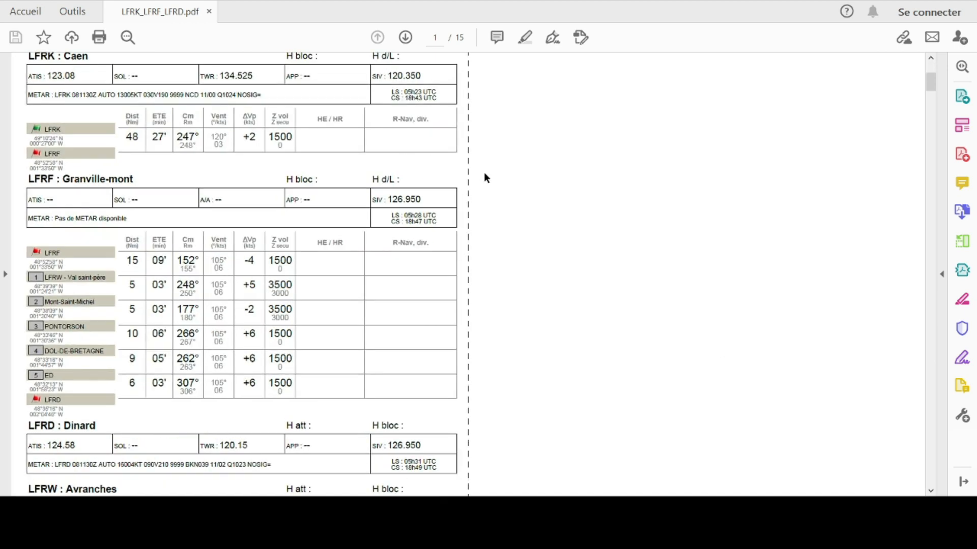
scroll(484, 177, "up", 1)
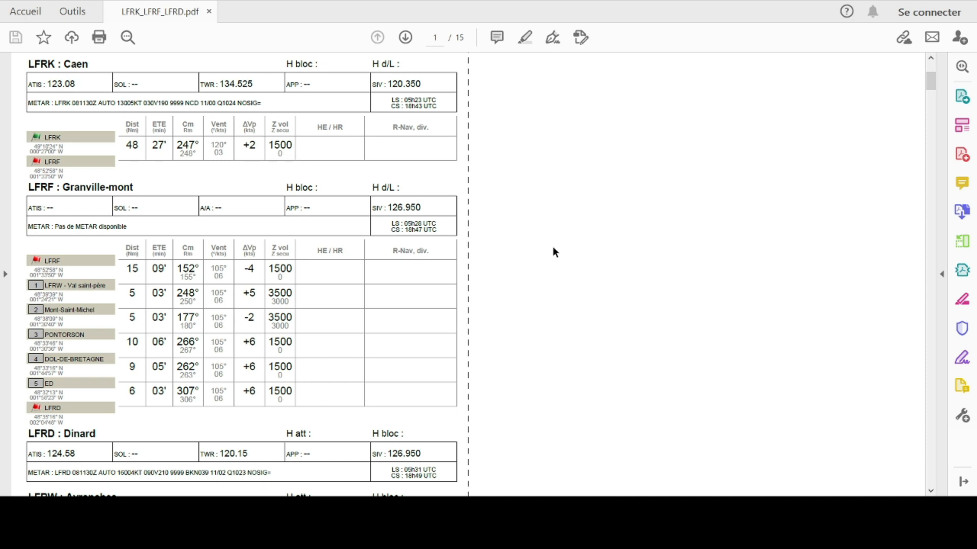
scroll(525, 276, "down", 3)
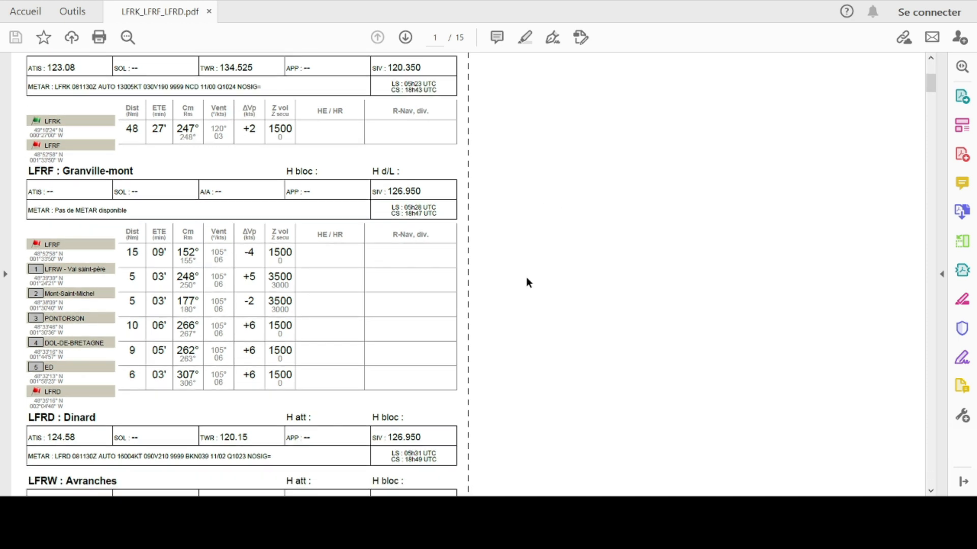
scroll(526, 282, "down", 2)
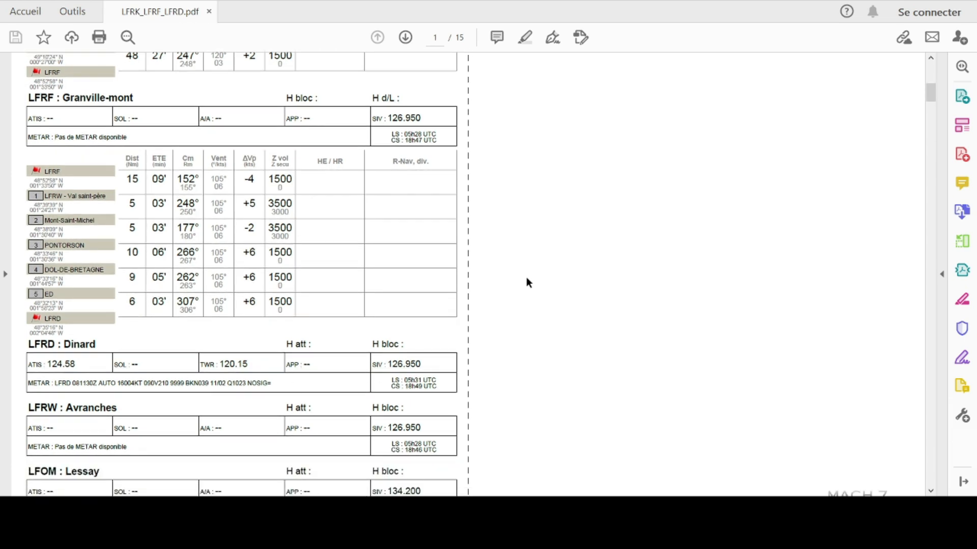
scroll(526, 283, "down", 8)
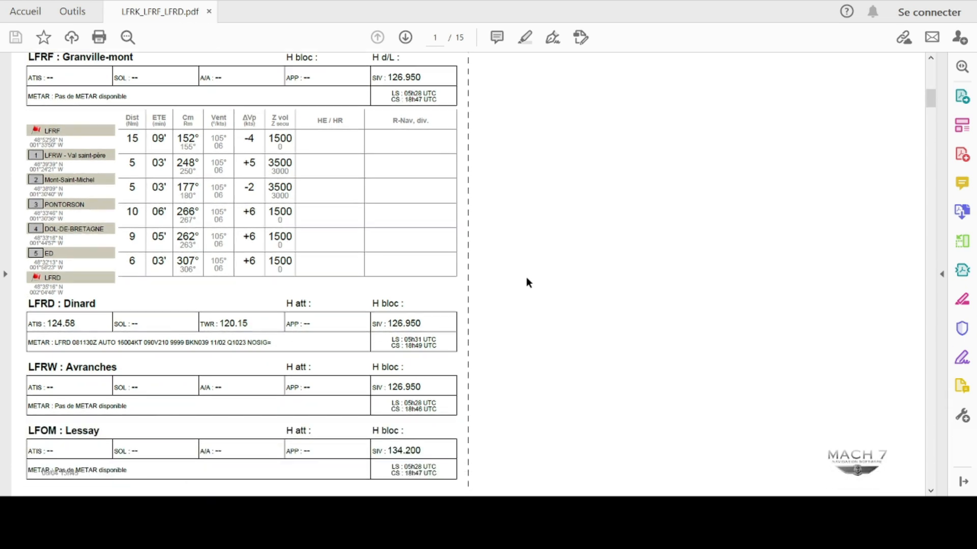
scroll(527, 278, "up", 10)
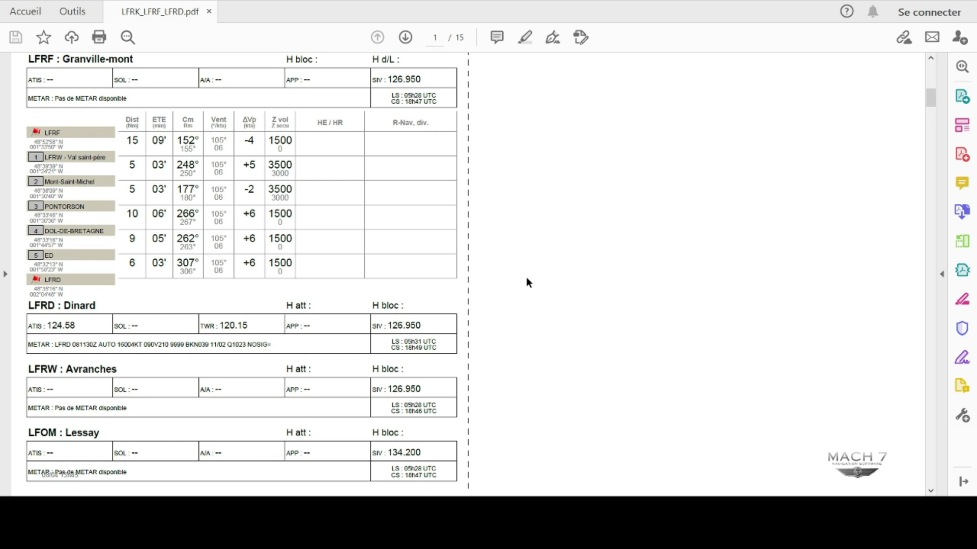
scroll(526, 278, "down", 8)
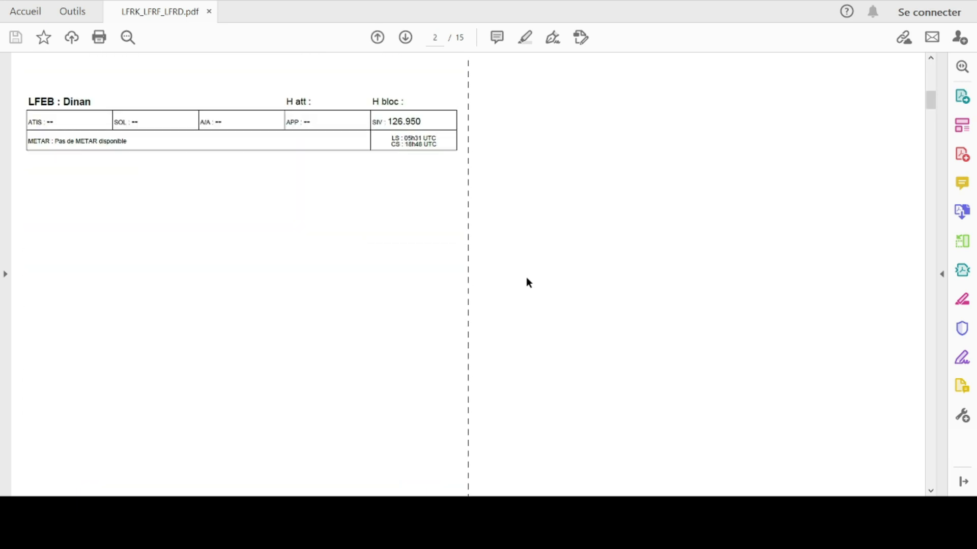
Scroll to page 3 and page through the Caen, Dinard, Granville, Lessay and Dinan Trelivan charts.
scroll(529, 283, "down", 1)
scroll(525, 277, "down", 1)
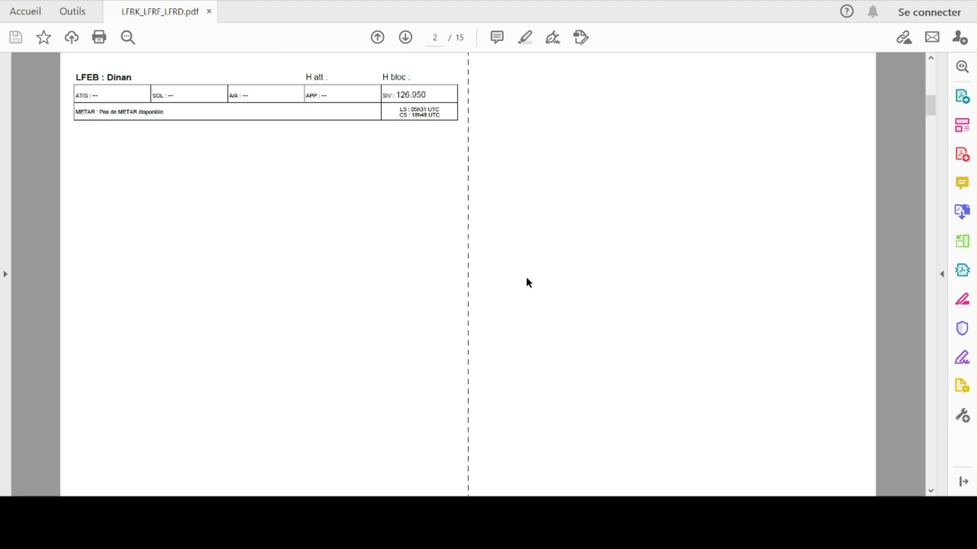
scroll(526, 277, "down", 4)
scroll(529, 283, "down", 3)
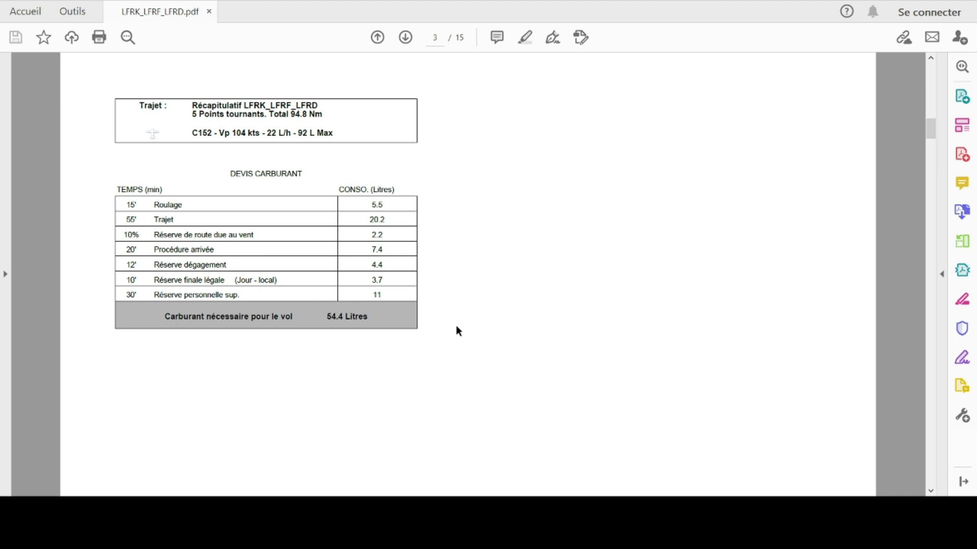
scroll(459, 346, "down", 1)
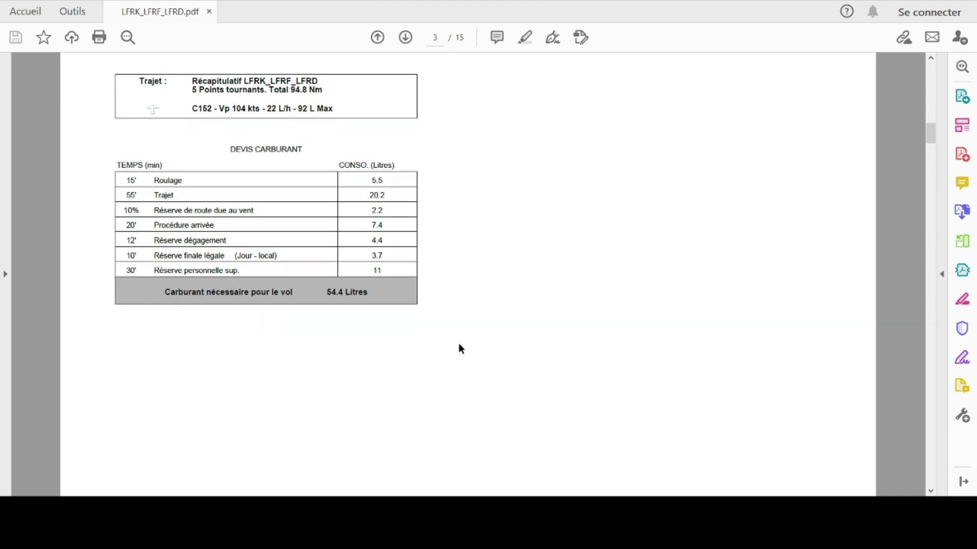
left_click(406, 38)
left_click(406, 38)
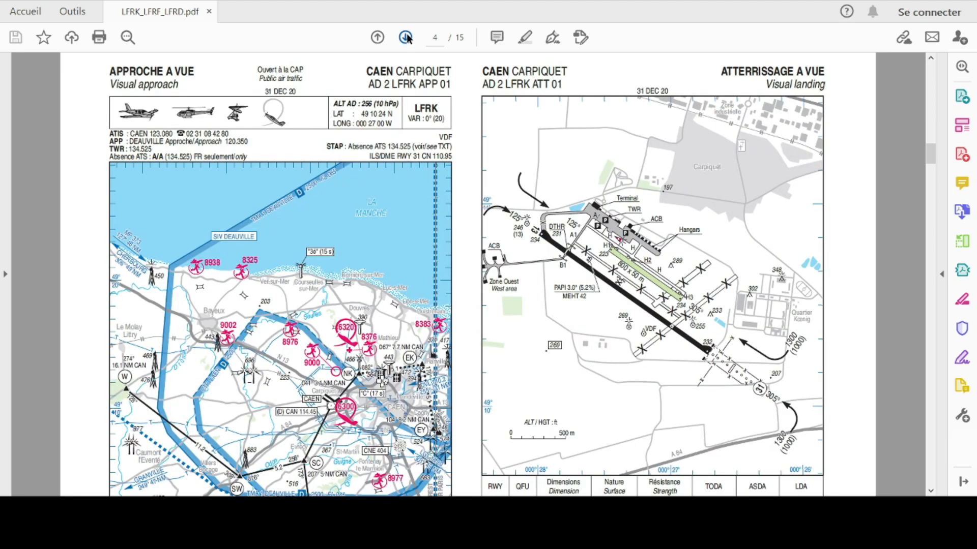
left_click(406, 38)
left_click(406, 38)
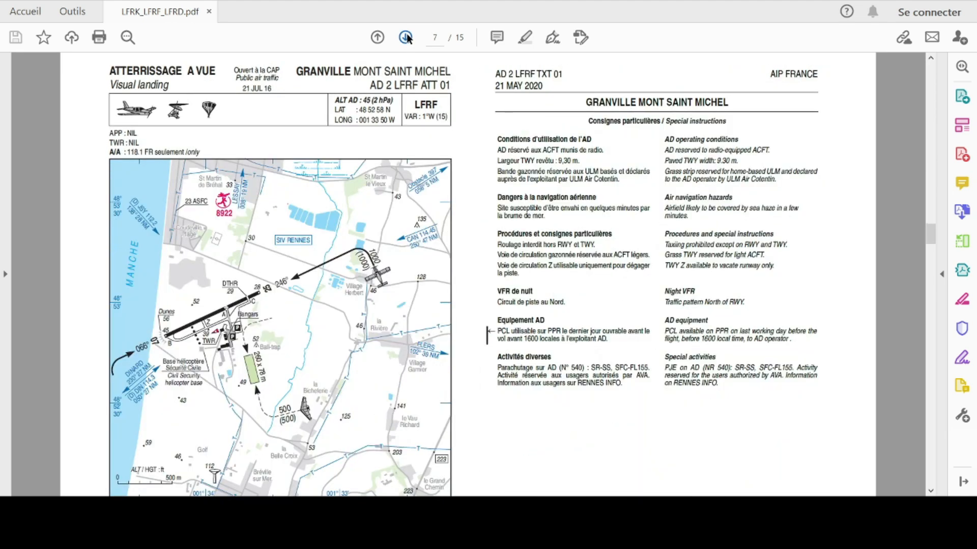
left_click(406, 37)
left_click(406, 38)
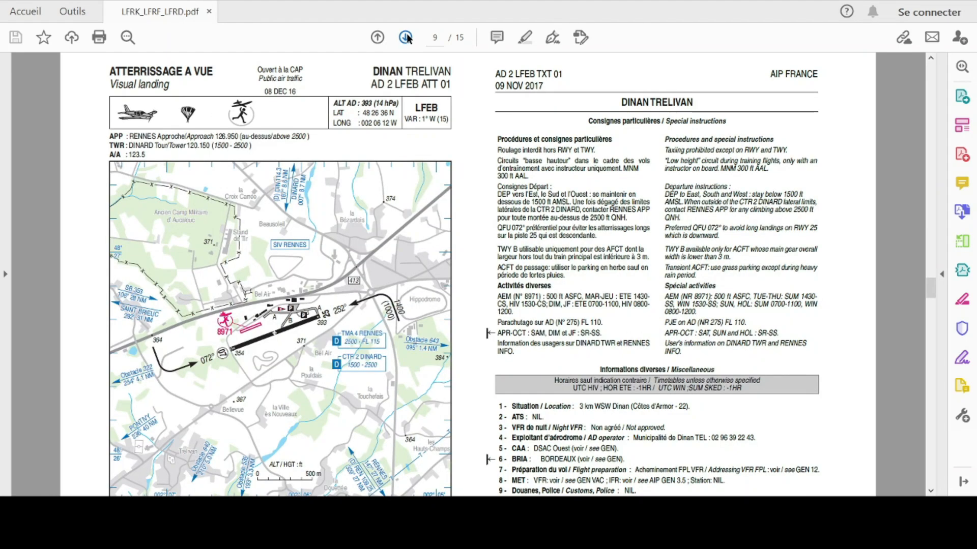
Review the METAR/TAF, weather map, flight profile and area map pages through the final Dinard map.
left_click(406, 38)
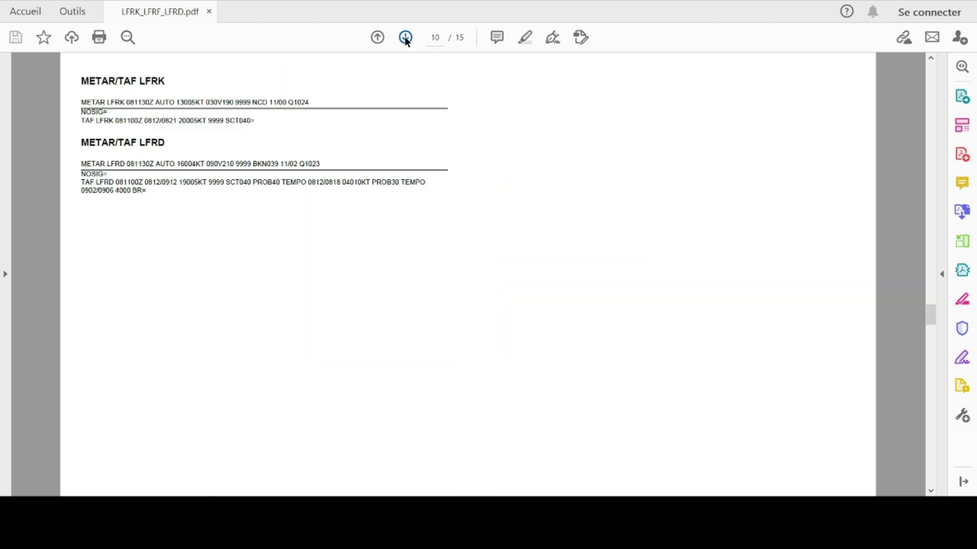
left_click(405, 38)
left_click(377, 37)
left_click(407, 38)
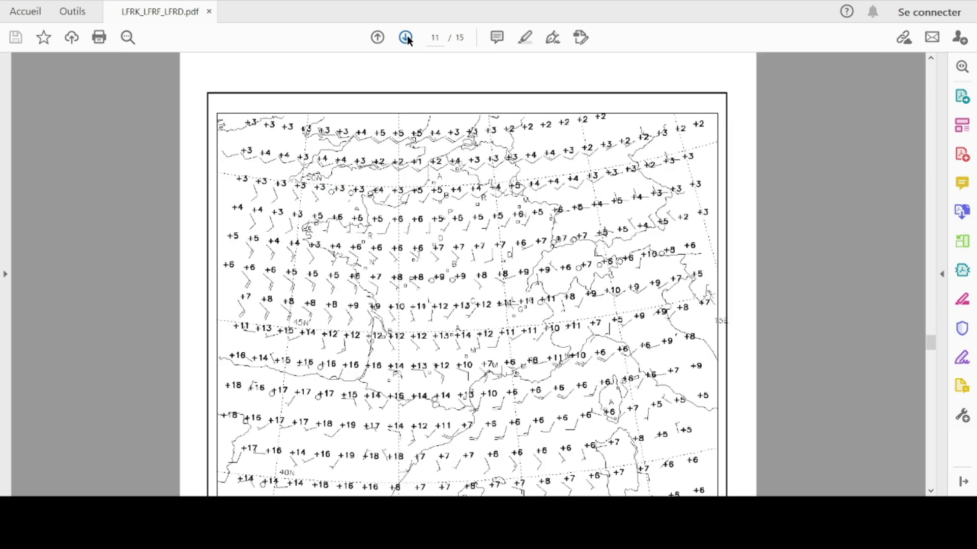
left_click(407, 38)
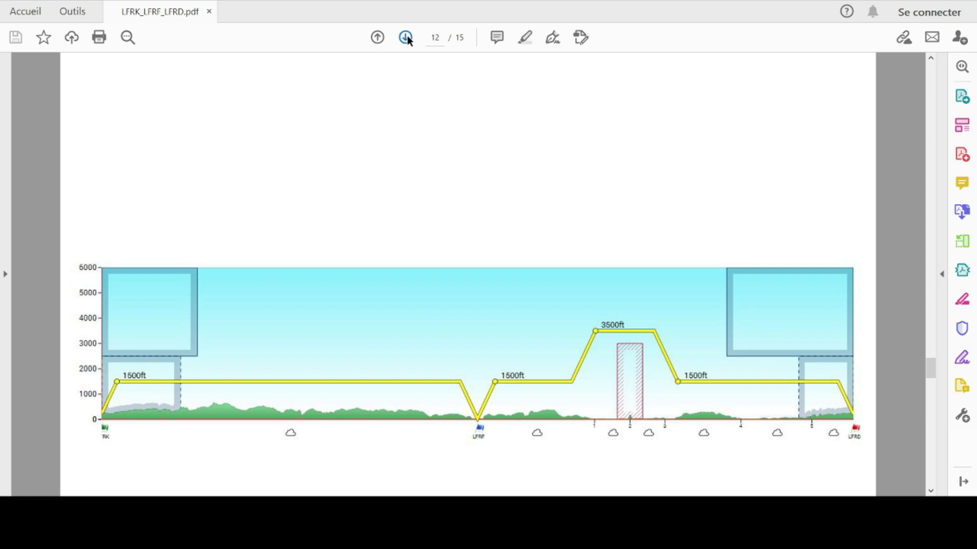
left_click(407, 38)
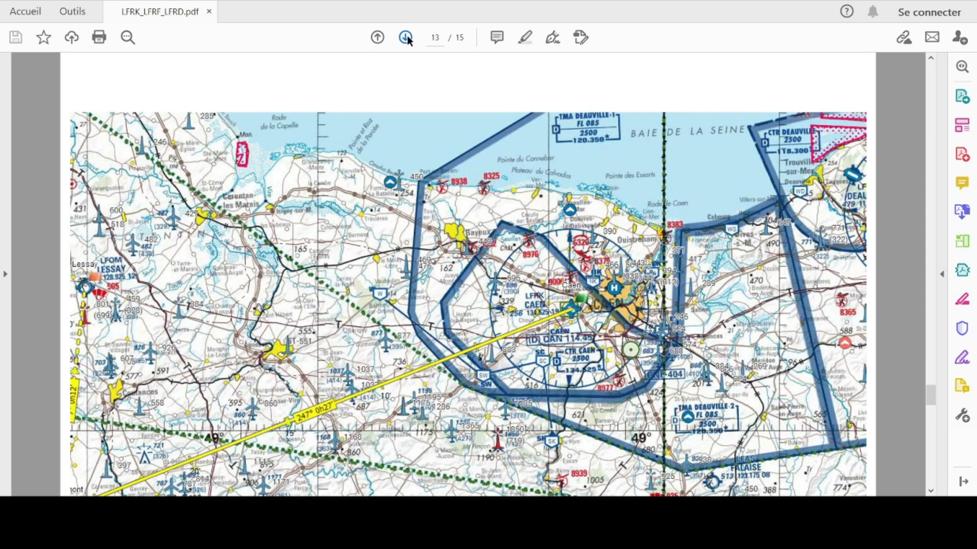
left_click(406, 38)
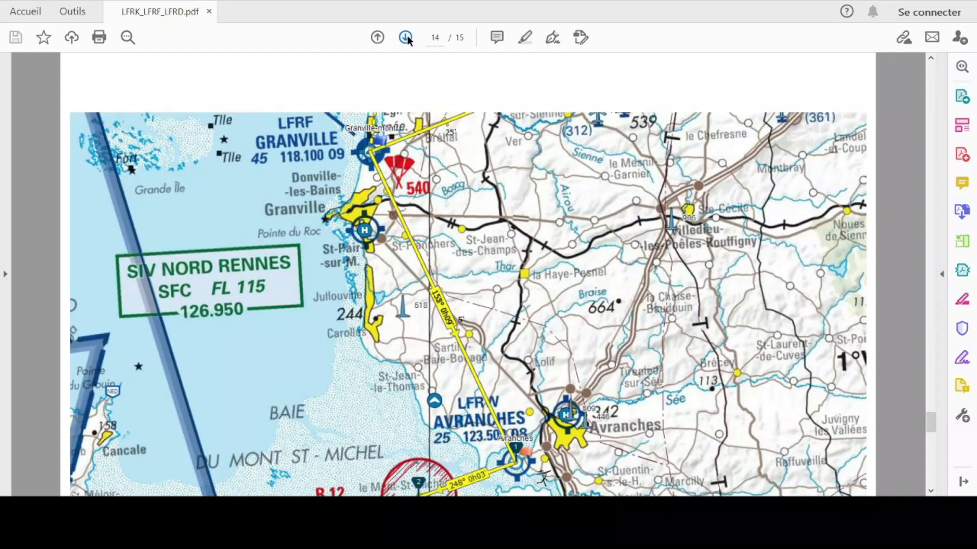
left_click(406, 38)
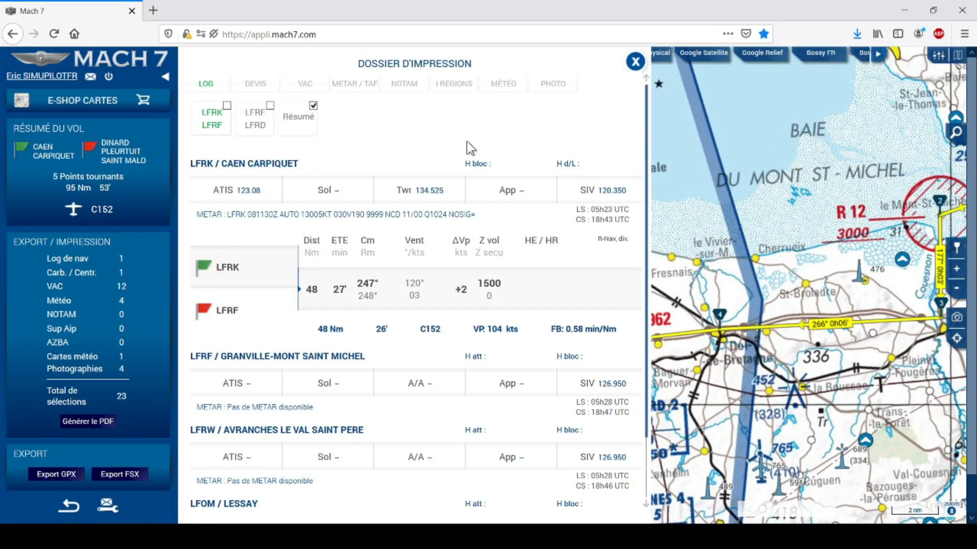
Close the print dossier and show the Mes vols list with flight LFRK_LFRF_LFRD.
left_click(634, 61)
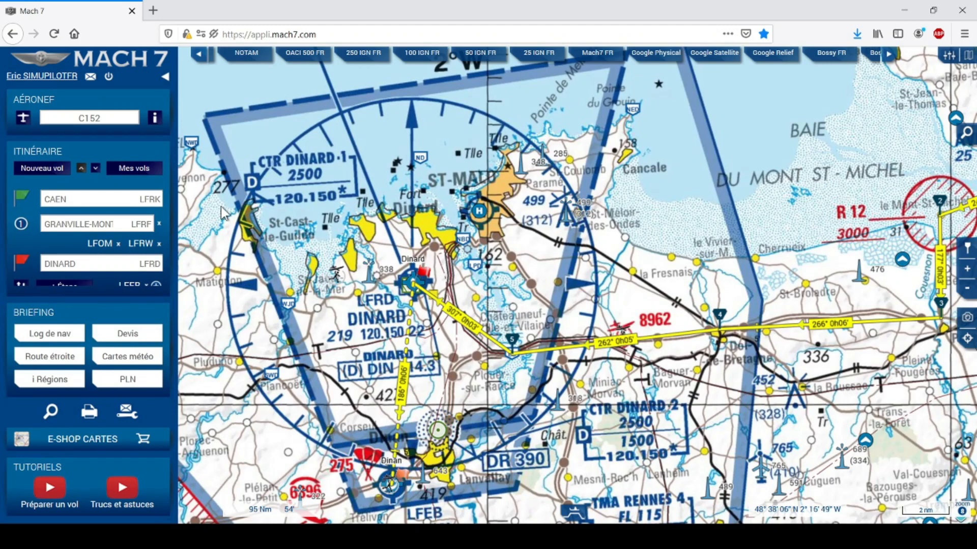
left_click(131, 171)
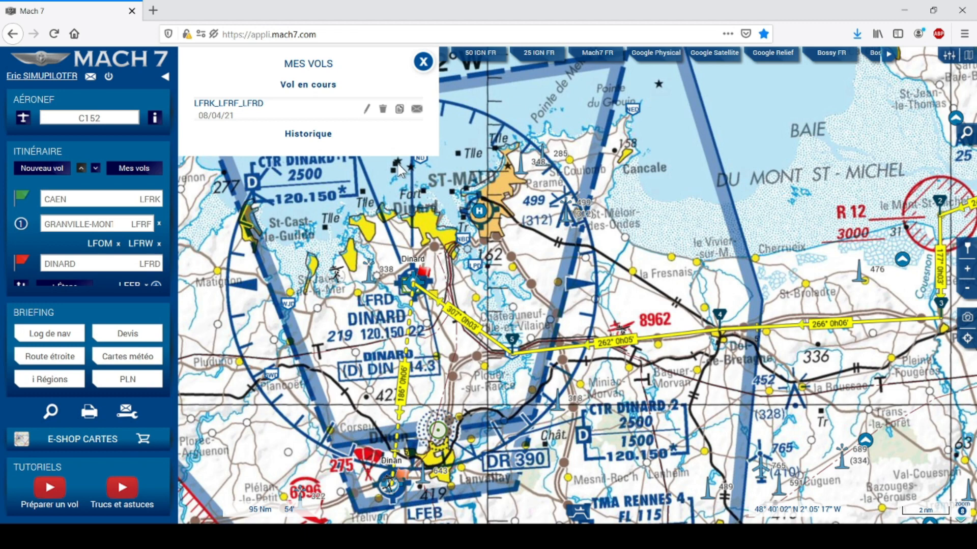
Append '(Caen-Dinard)' to the flight name LFRK_LFRF_LFRD and confirm.
left_click(366, 109)
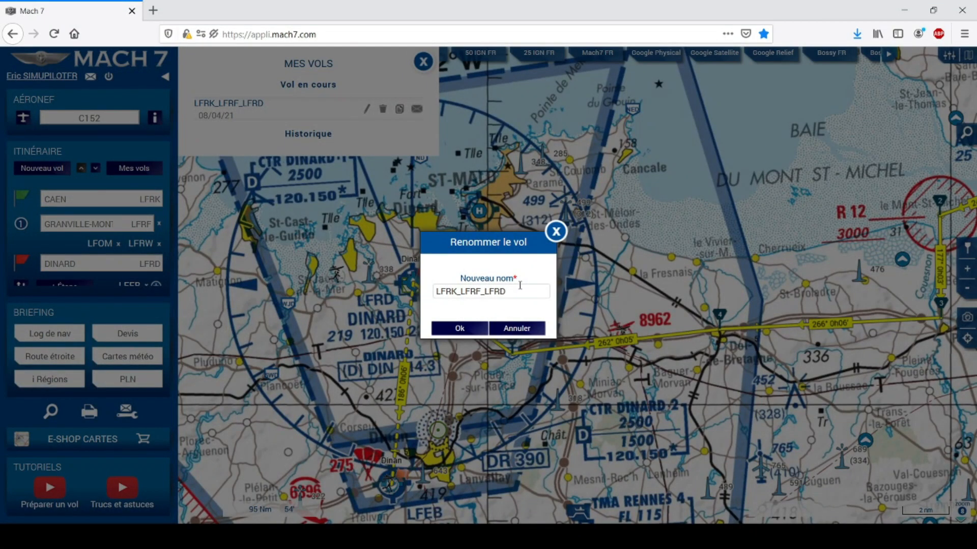
mouse_move(520, 288)
left_mouse_down()
mouse_move(417, 286)
mouse_move(512, 291)
left_mouse_up()
double_click(511, 291)
left_click(520, 292)
type("(Caen-Dinard")
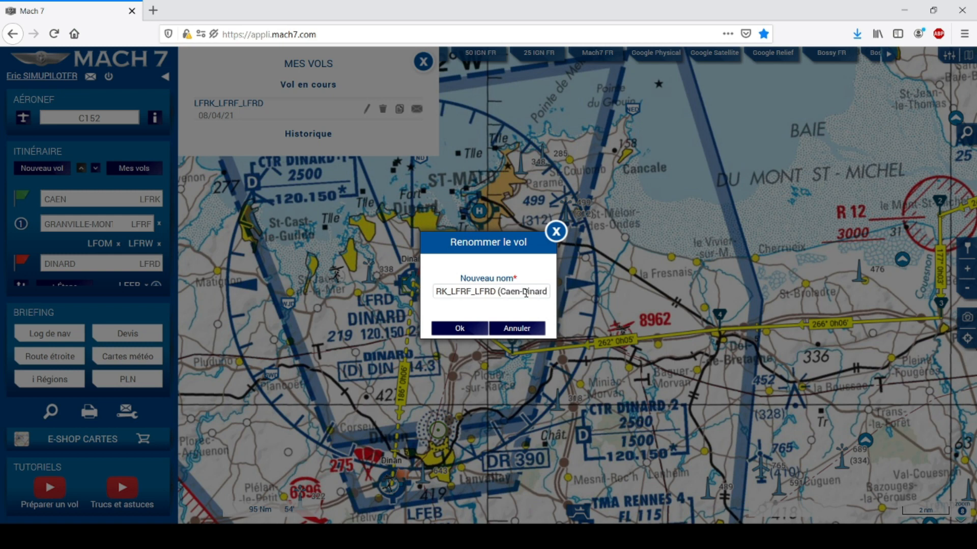
type(")")
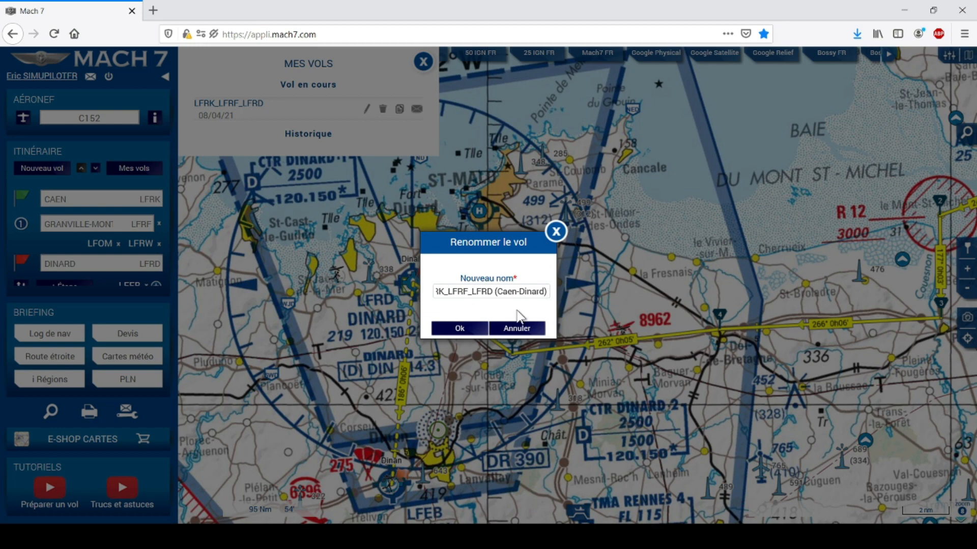
left_click(478, 332)
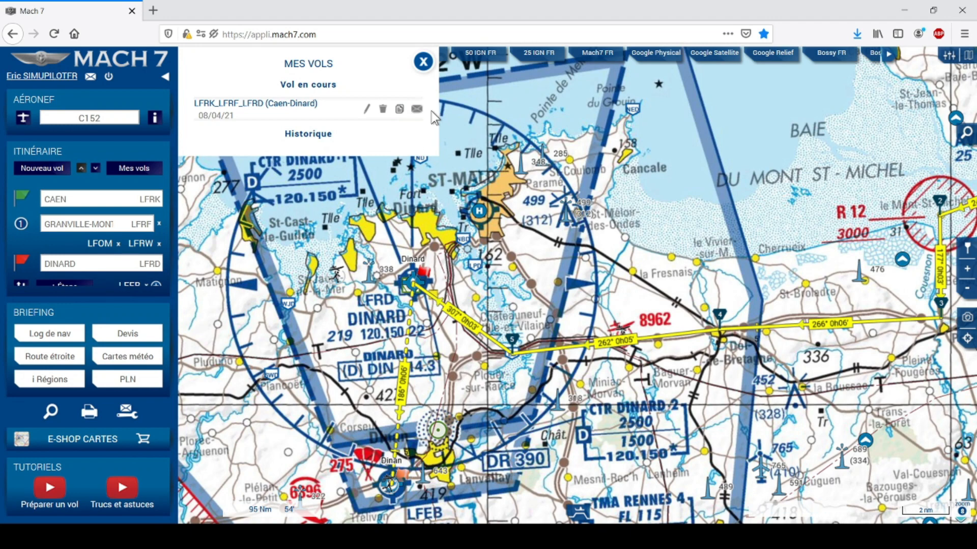
Close Mes vols, then zoom out and pan the map to show Granville via Avranches to Dinard.
left_click(423, 63)
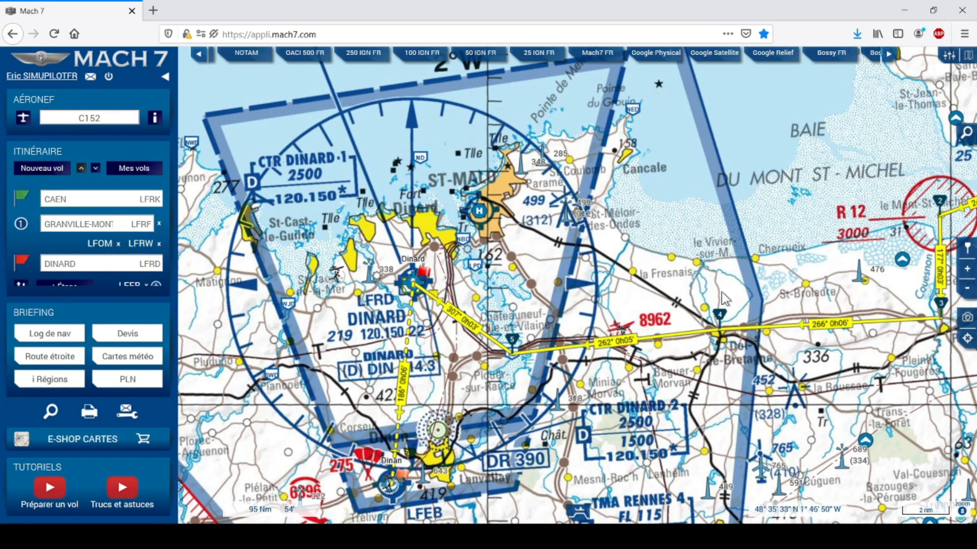
scroll(737, 306, "down", 1)
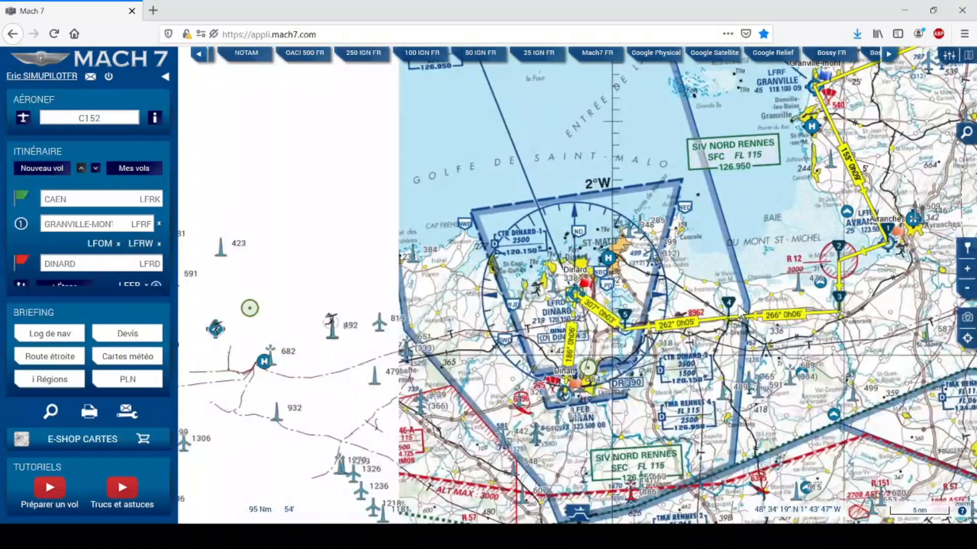
left_click_drag(829, 344, 615, 407)
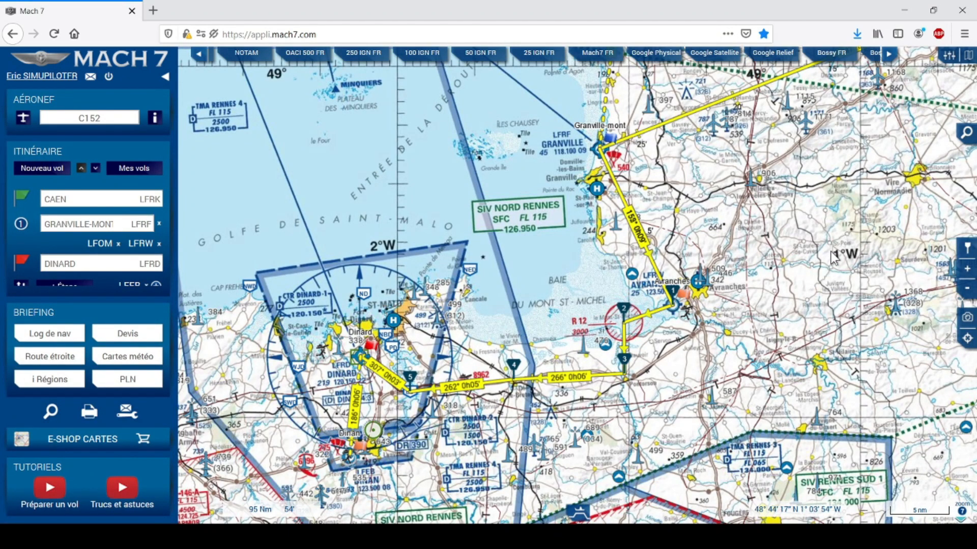
left_click_drag(826, 257, 752, 280)
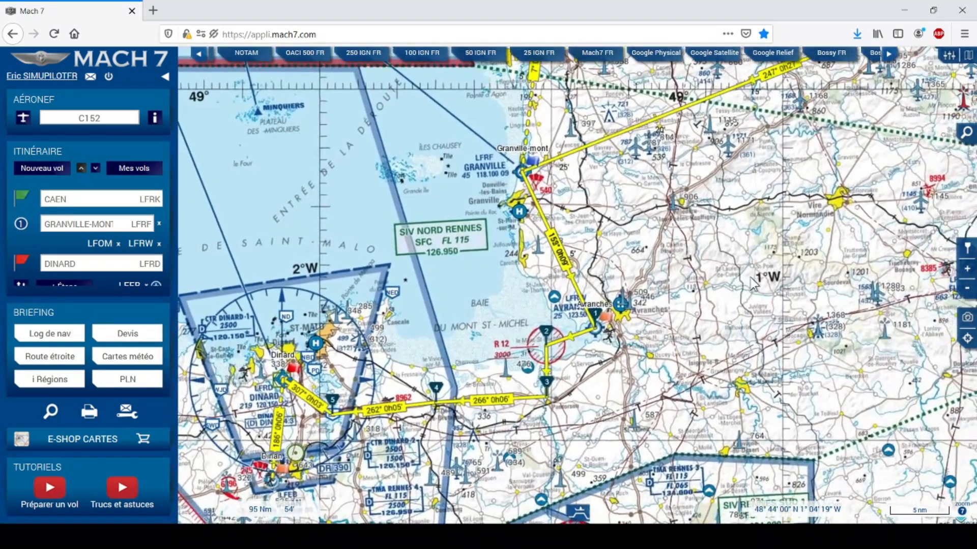